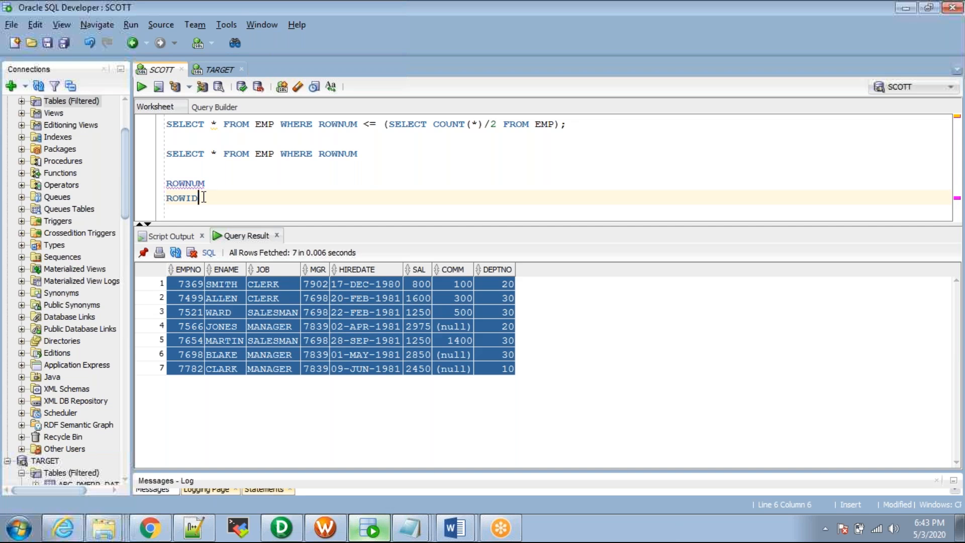
Step: Change the second query's column list to E.* and run only its SELECT E.* FROM EMP part
left_click_drag(207, 198, 166, 183)
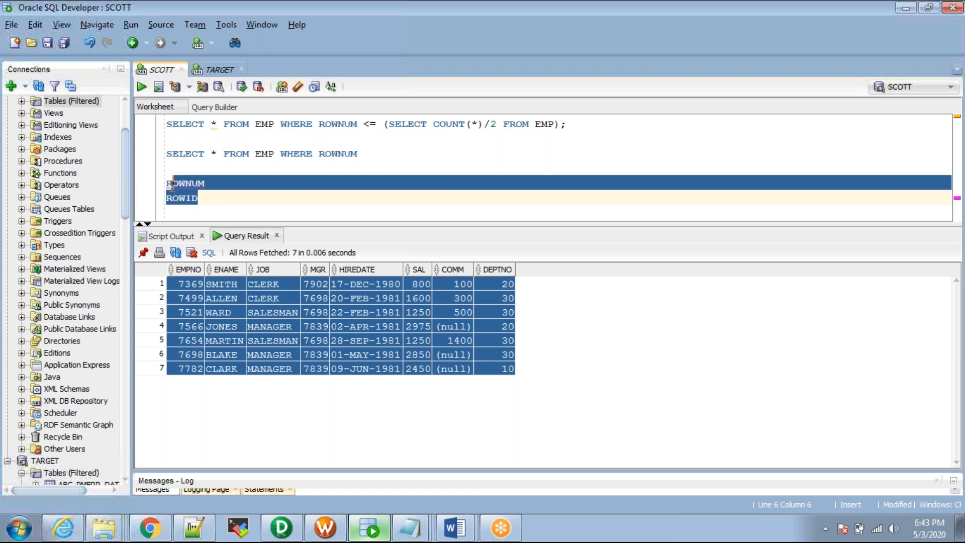
left_click(276, 154)
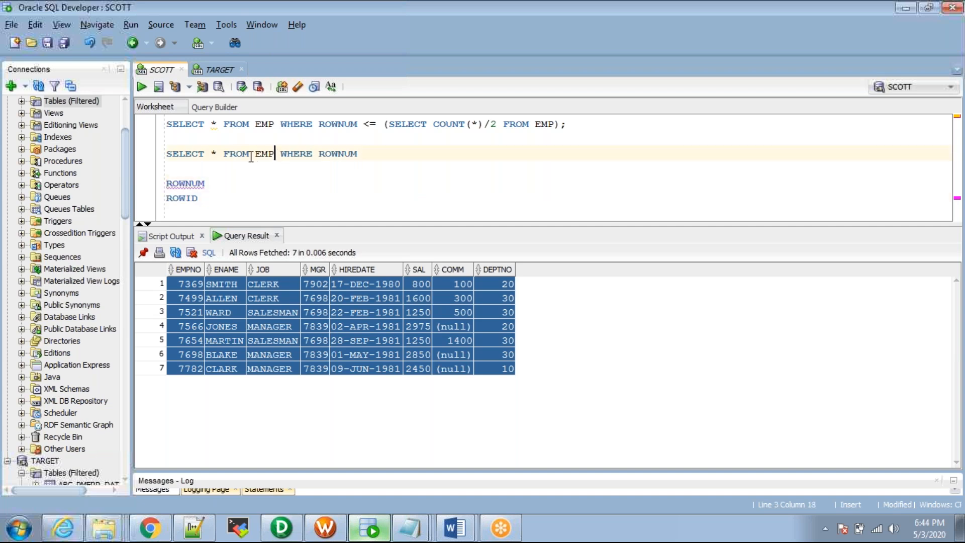
left_click(211, 154)
type("E.")
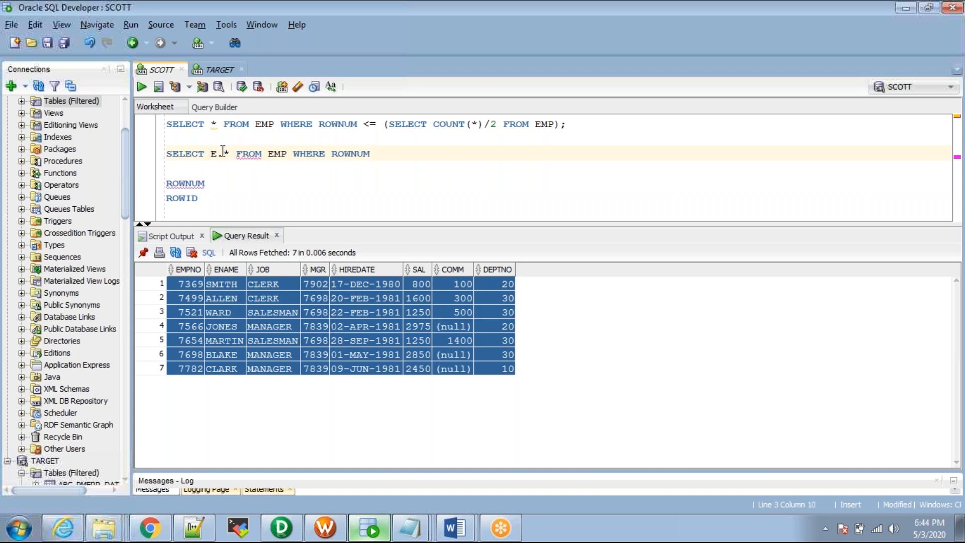
left_click_drag(287, 154, 166, 154)
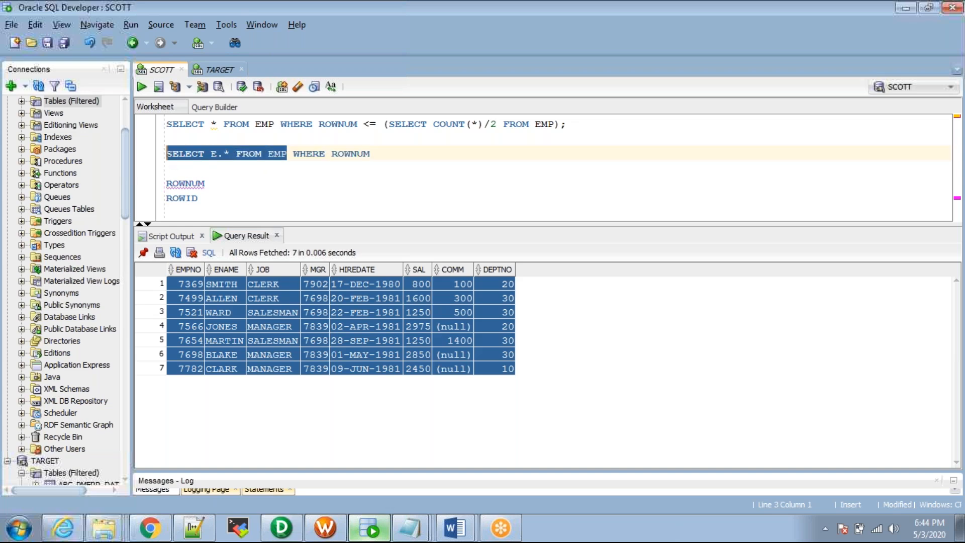
left_click(141, 86)
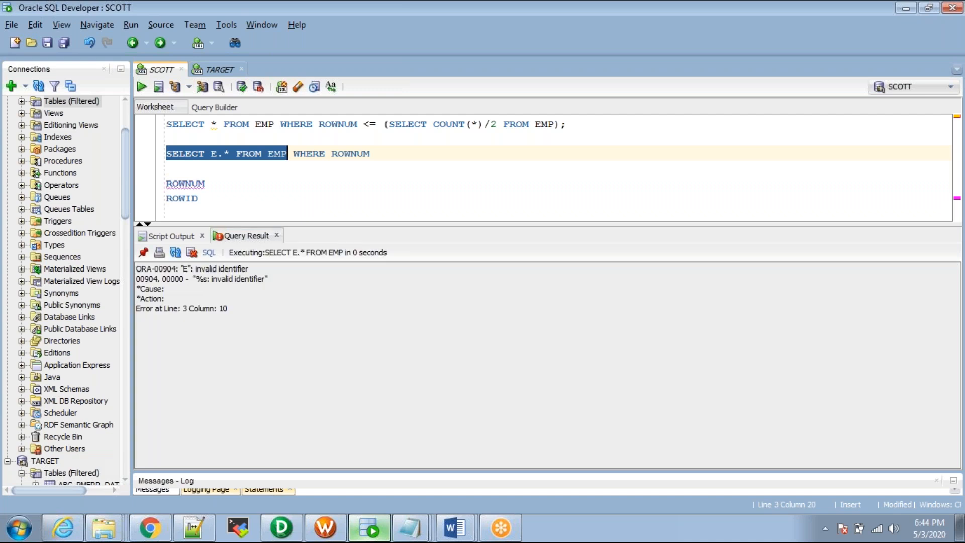
Step: Add the alias E after EMP in the second query and run only SELECT E.* FROM EMP E
left_click(289, 159)
type("E")
key("shift+Home")
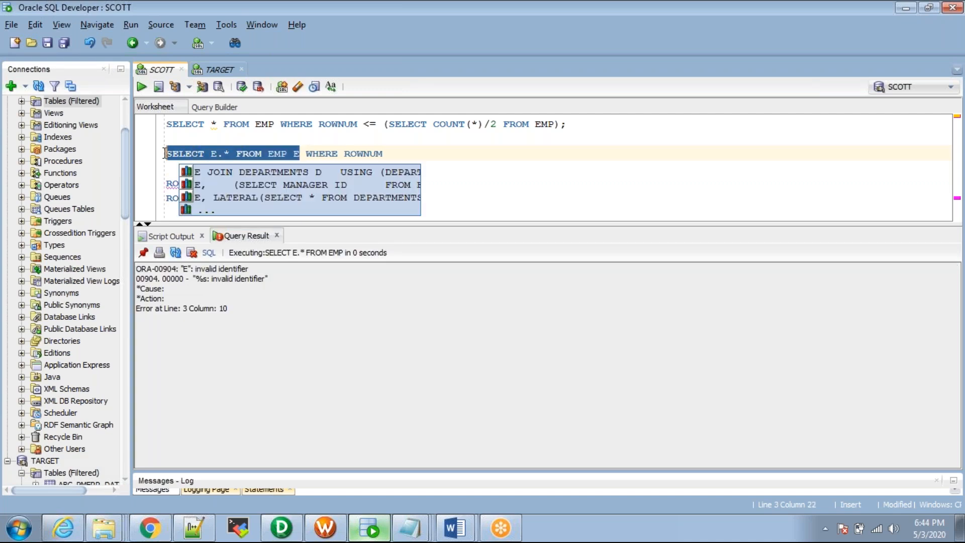
left_click(143, 89)
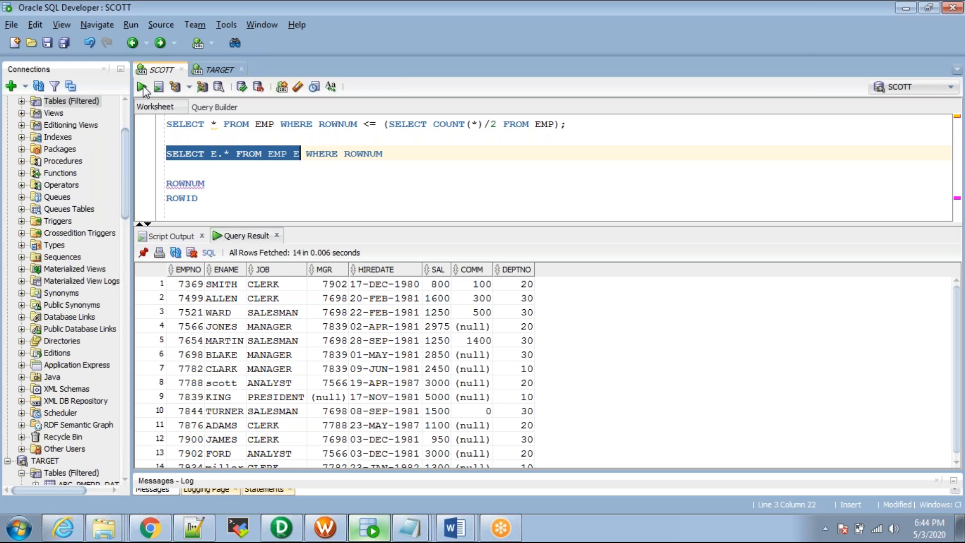
Step: Add ROWNUM and ROWID after E.* in the second query, end it with a semicolon after the alias, and run it
left_click(231, 154)
type("ROWNUM")
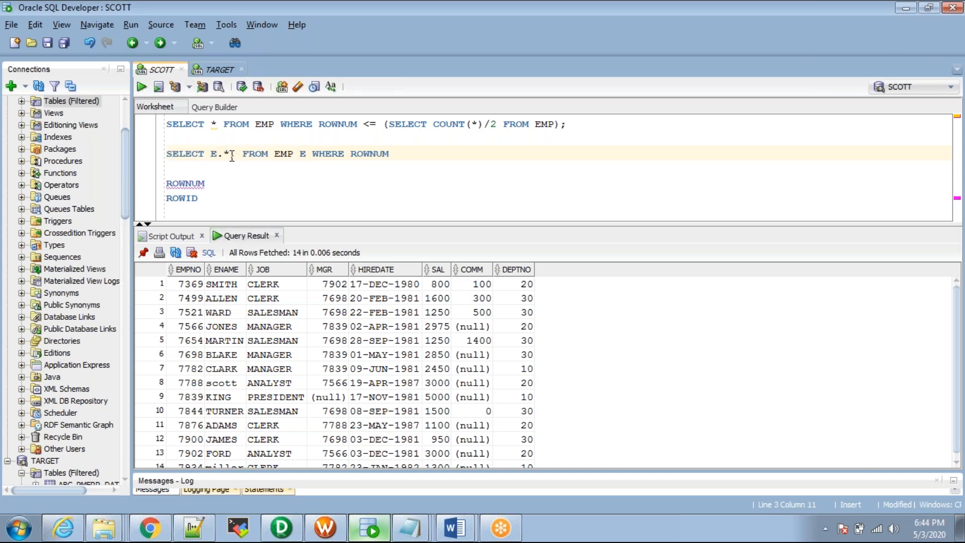
type(", ")
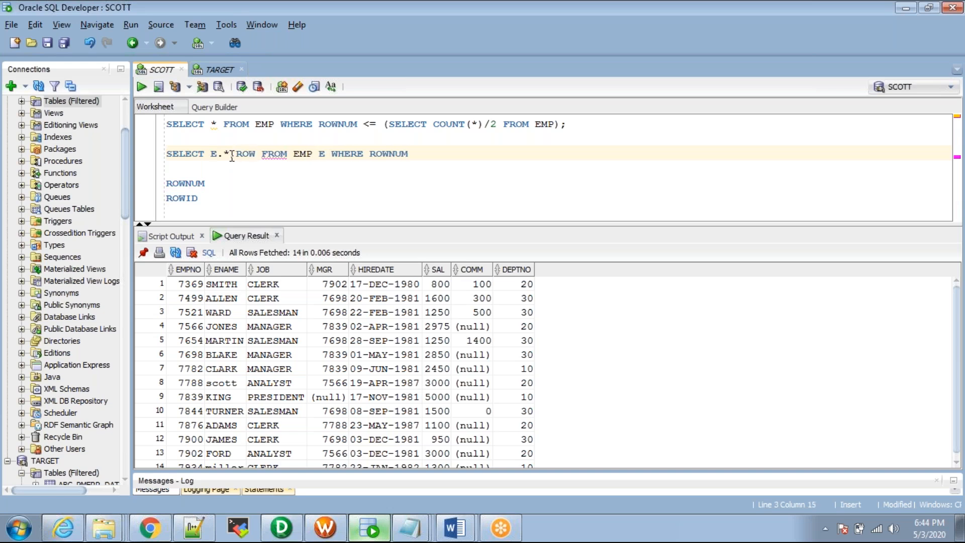
type("ROWID")
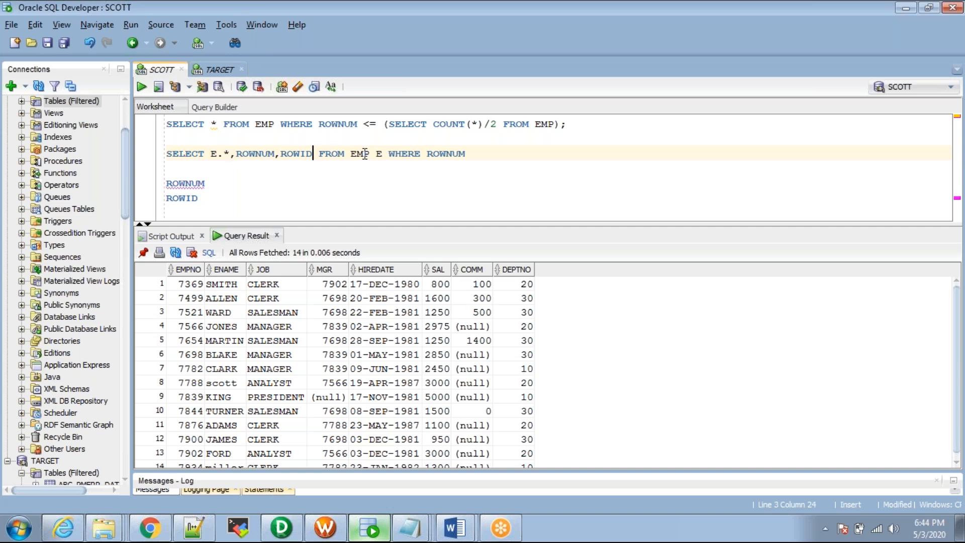
left_click(381, 157)
type(";")
key("ctrl+Return")
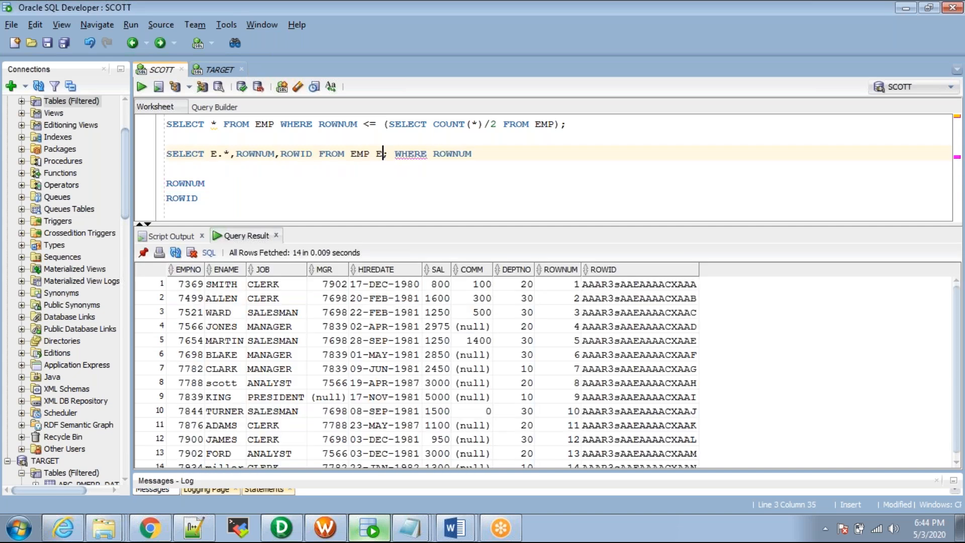
Step: Enlarge the result area and highlight the ROWNUM and ROWID values of all rows for examination
left_click_drag(548, 225, 548, 209)
left_click(567, 270)
left_click_drag(568, 273, 647, 471)
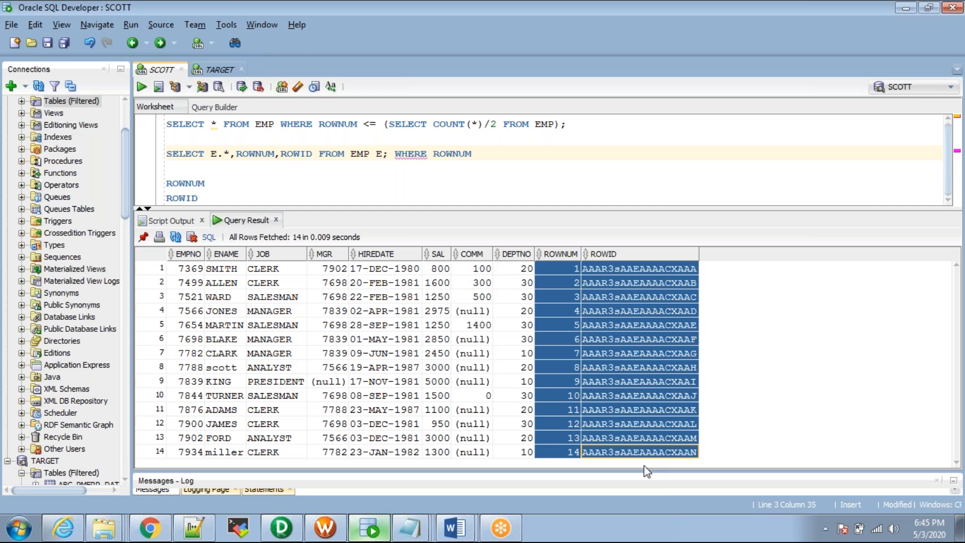
Step: Remove the alias E and the semicolon after EMP in the second query
left_click(388, 153)
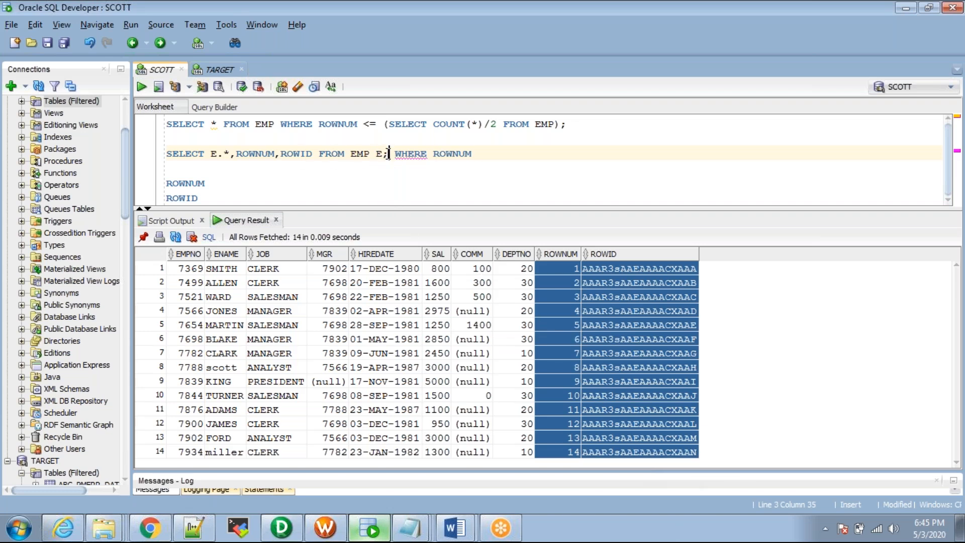
key("BackSpace")
key("BackSpace")
key("BackSpace")
key("BackSpace")
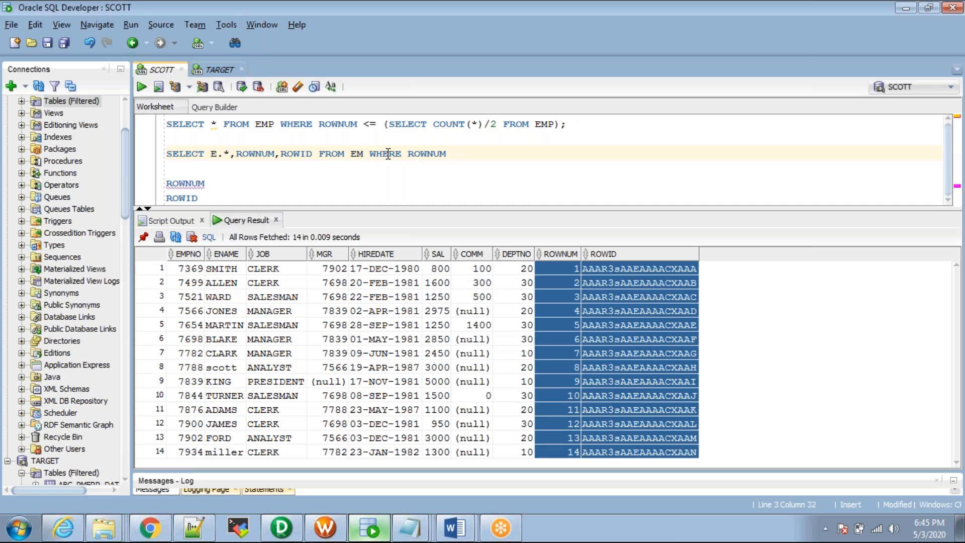
type("P")
Step: Examine the ROWNUM values from the first to the last row of the query result
left_click(556, 271)
key("shift+Down")
key("shift+Down")
key("shift+Down")
key("shift+Down")
key("shift+Down")
key("shift+Down")
key("shift+Down")
key("shift+Down")
key("shift+Down")
key("shift+Down")
key("shift+Down")
key("shift+Down")
key("shift+Down")
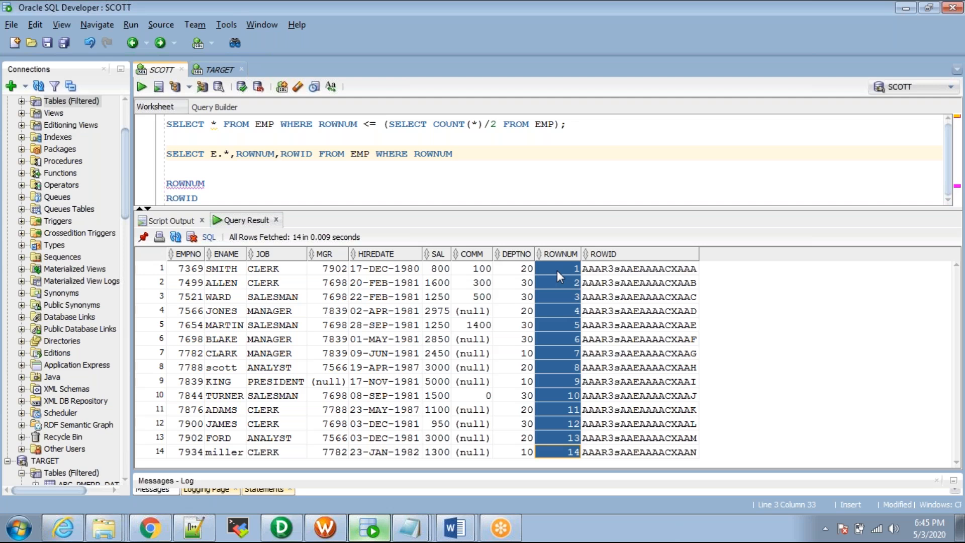
Step: Compare the ROWID values of the first four rows in the query result
left_click(624, 272)
left_click(627, 284)
key("Up")
key("Down")
key("Up")
key("Down")
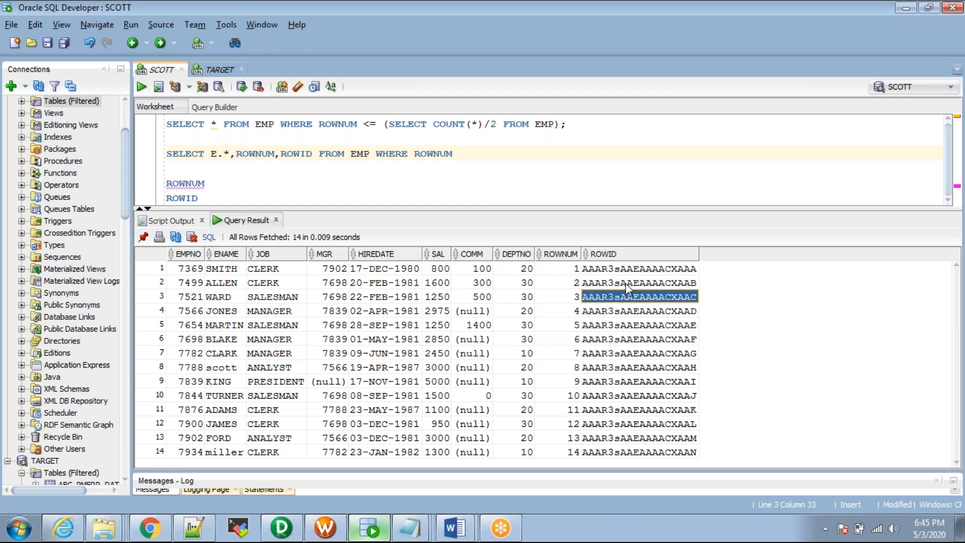
key("Up")
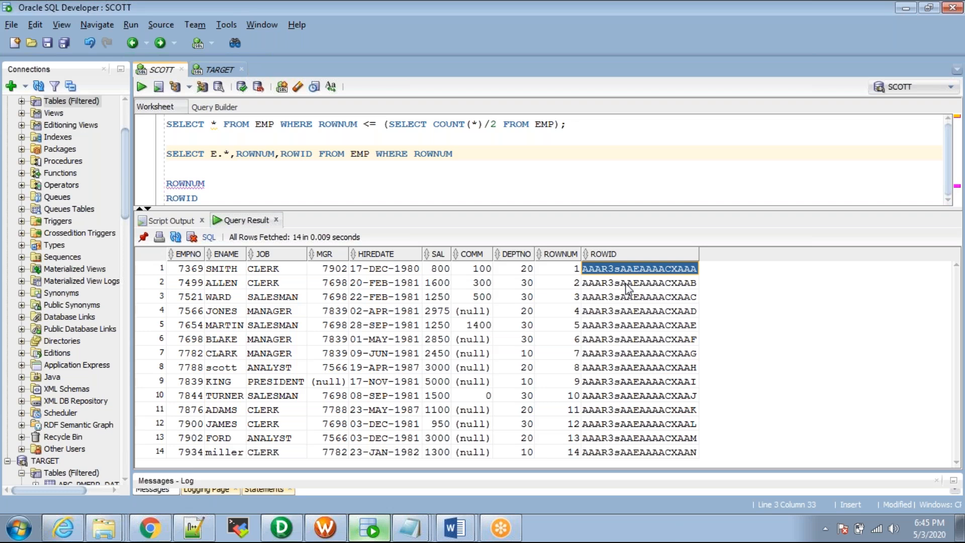
key("Down")
key("Up")
left_click(623, 311)
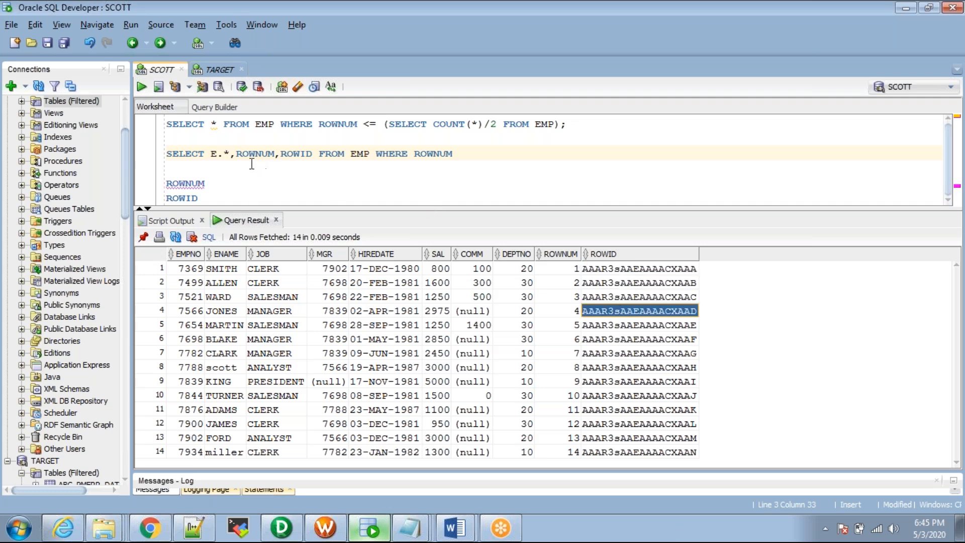
Step: Replace the second query's column list E.*,ROWNUM,ROWID with a plain *
left_click(236, 154)
key("BackSpace")
key("BackSpace")
key("BackSpace")
key("BackSpace")
type("*")
key("Delete")
key("Delete")
key("Delete")
key("Delete")
key("Delete")
key("Delete")
key("Delete")
key("Delete")
key("Delete")
key("Delete")
key("Delete")
key("Delete")
key("Delete")
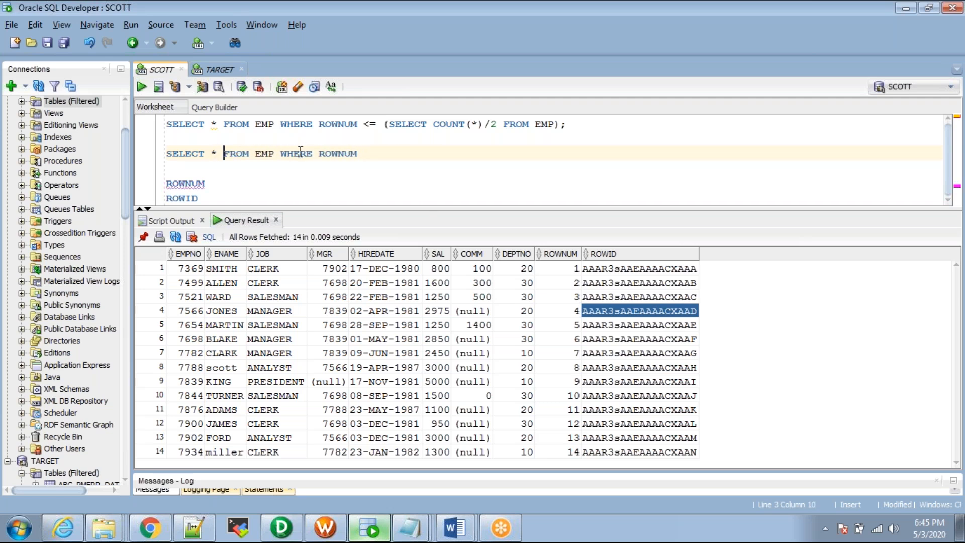
Step: Complete the second query's condition as ROWNUM<=4; and run it
left_click(360, 153)
type("<=4;")
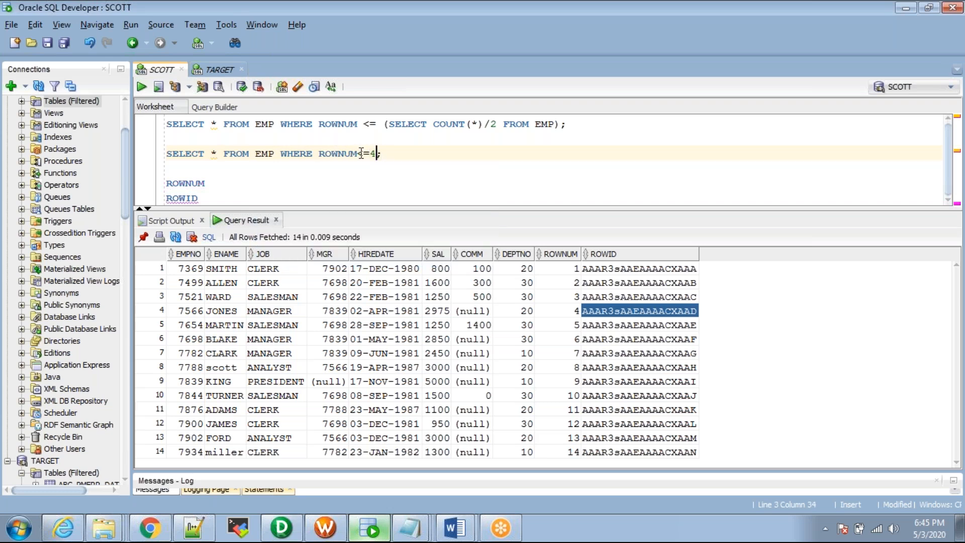
key("ctrl+Return")
Step: Delete the loose ROWNUM and ROWID lines below the second query
left_click_drag(201, 199, 159, 173)
key("Delete")
key("BackSpace")
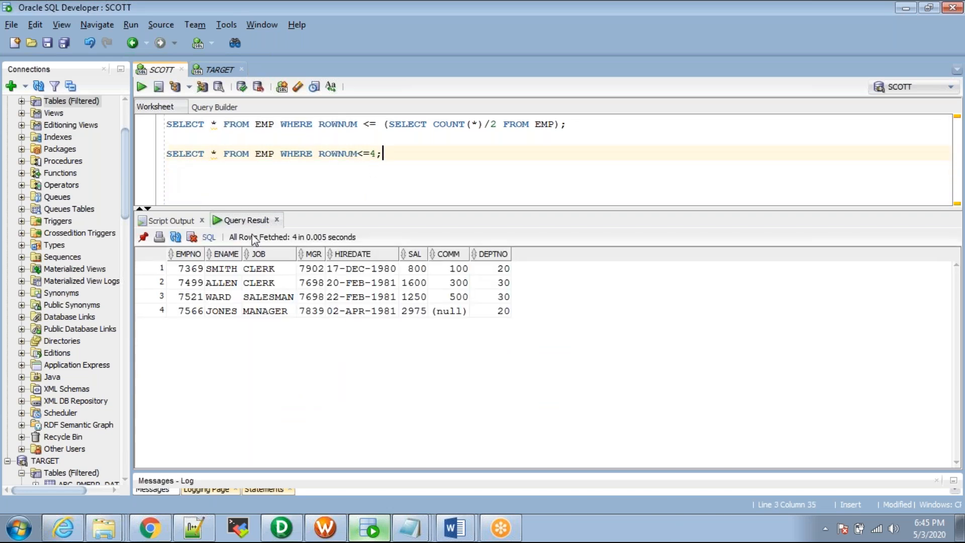
Step: Change the second query's condition to ROWNUM=4 and run it
left_click(364, 154)
key("BackSpace")
key("Right")
key("Right")
key("ctrl+Return")
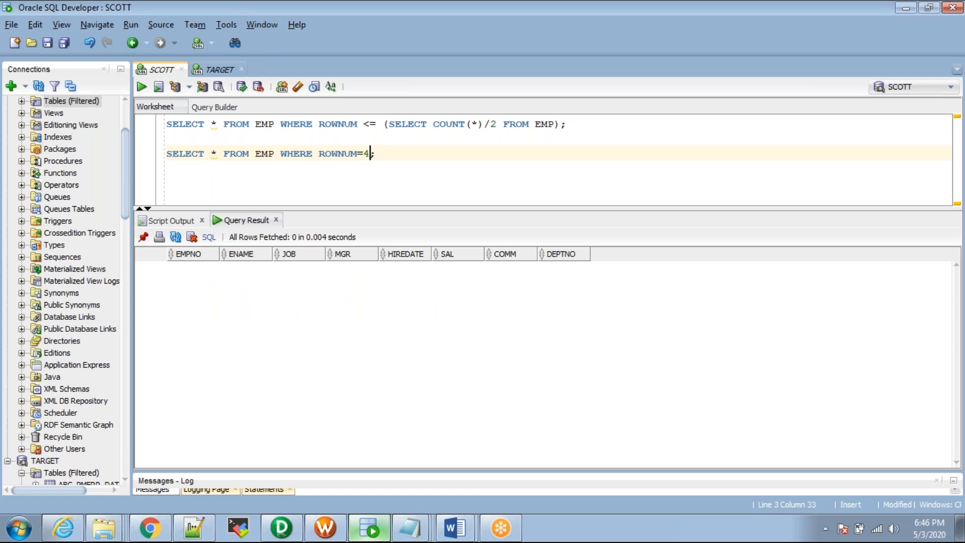
Step: Set the second query's condition to ROWNUM=1 and run it
key("BackSpace")
type("=")
key("Right")
key("ctrl+Return")
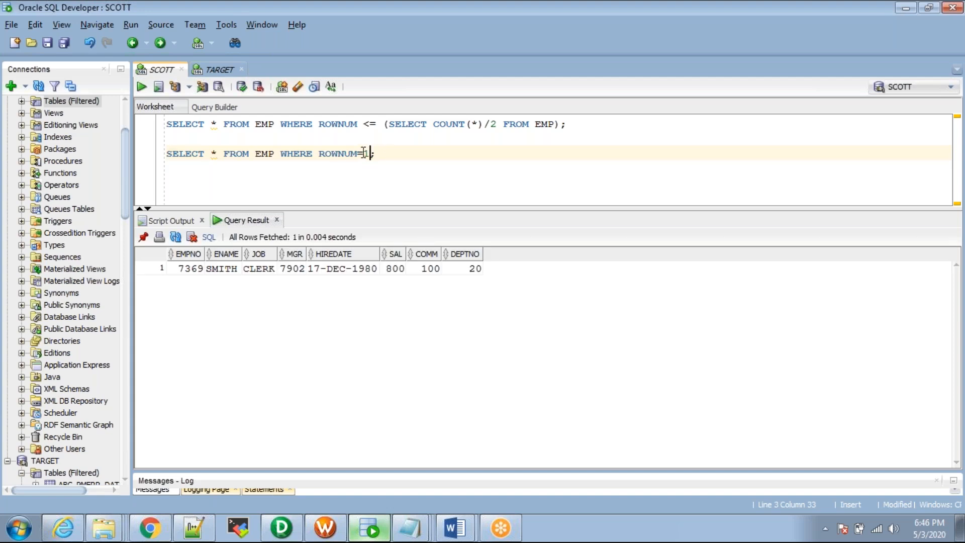
Step: Change the second query's condition to ROWNUM<=3 and run it
key("BackSpace")
type("<")
key("Delete")
key("ctrl+Return")
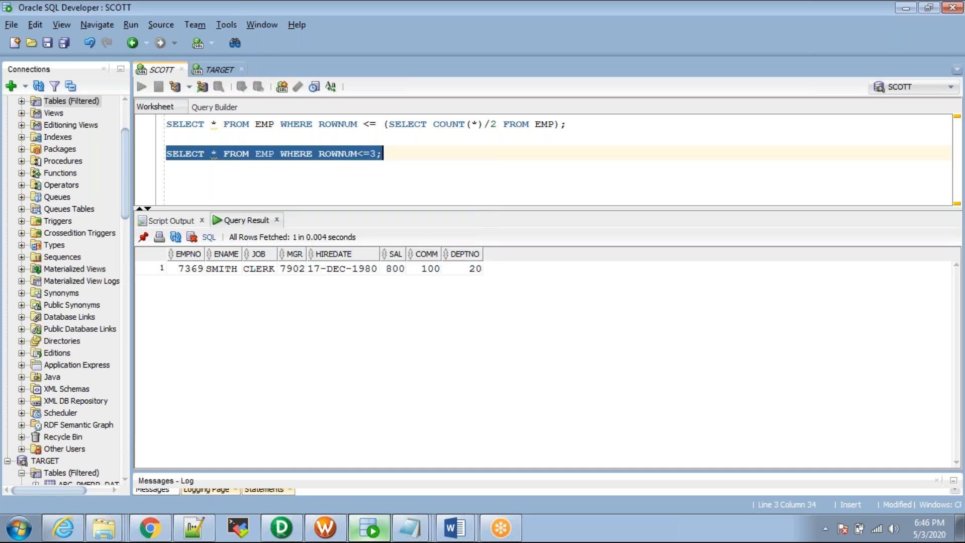
Step: Change the second query's condition to ROWNUM>3 and run it
left_click(363, 153)
key("BackSpace")
type(">")
key("Delete")
key("ctrl+Return")
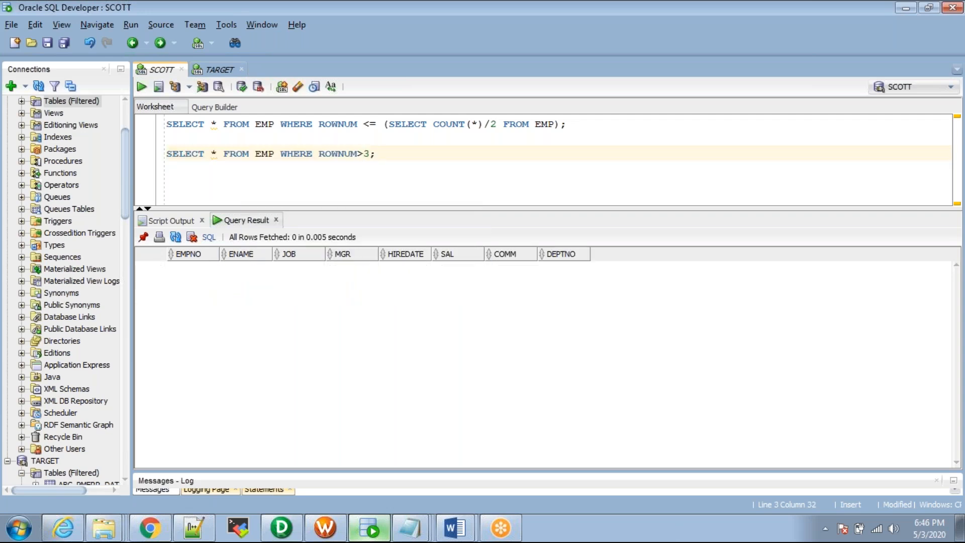
Step: Highlight the parts of the second query, switch its condition back to ROWNUM=1, and run it again
left_click(319, 153)
left_click_drag(319, 153, 374, 153)
left_click_drag(274, 154, 161, 161)
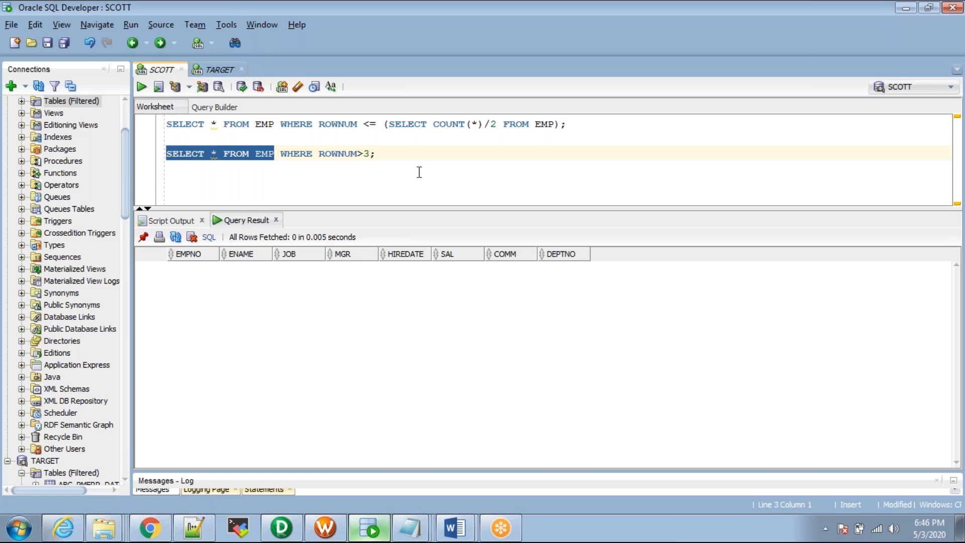
left_click(364, 153)
key("BackSpace")
type("=")
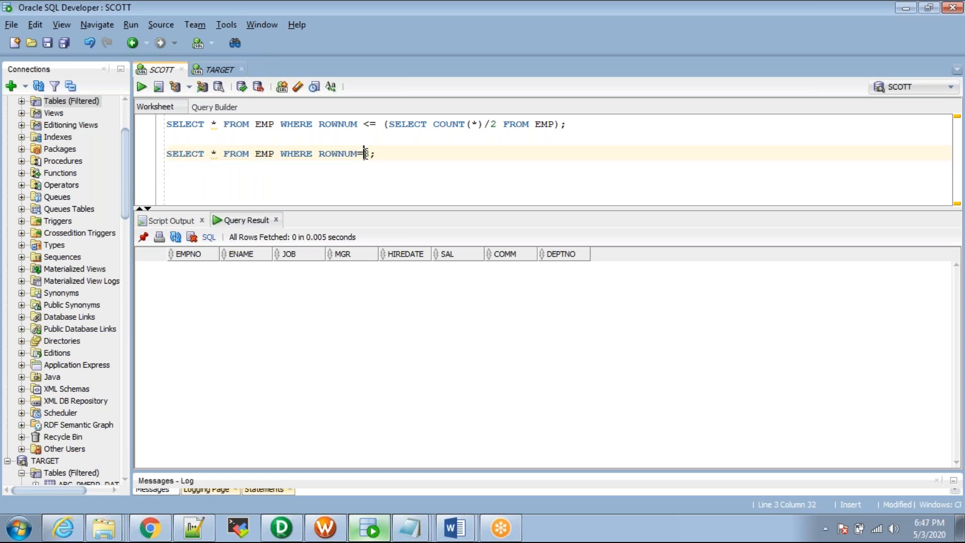
key("Right")
key("ctrl+Return")
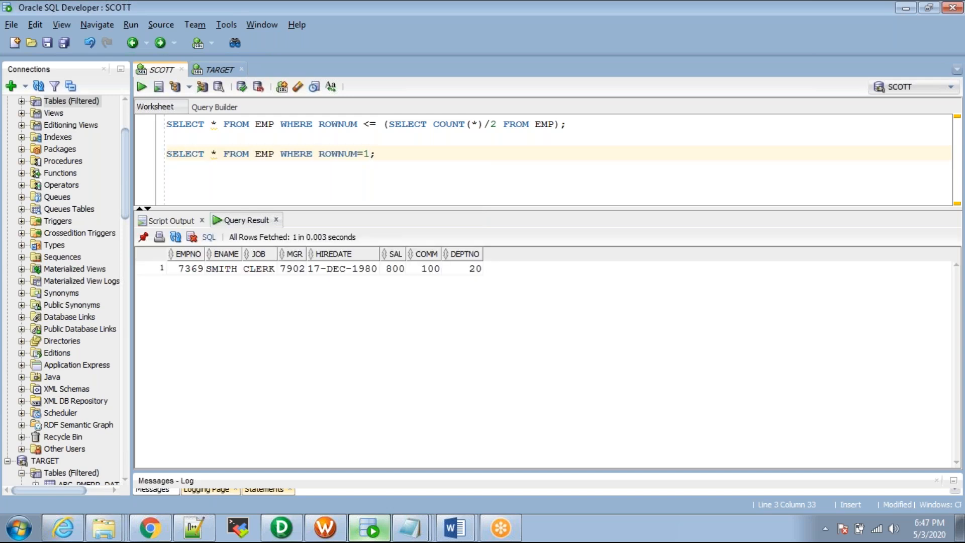
Step: Change the second query's condition to ROWNUM=2 and run it
left_click_drag(274, 153, 166, 157)
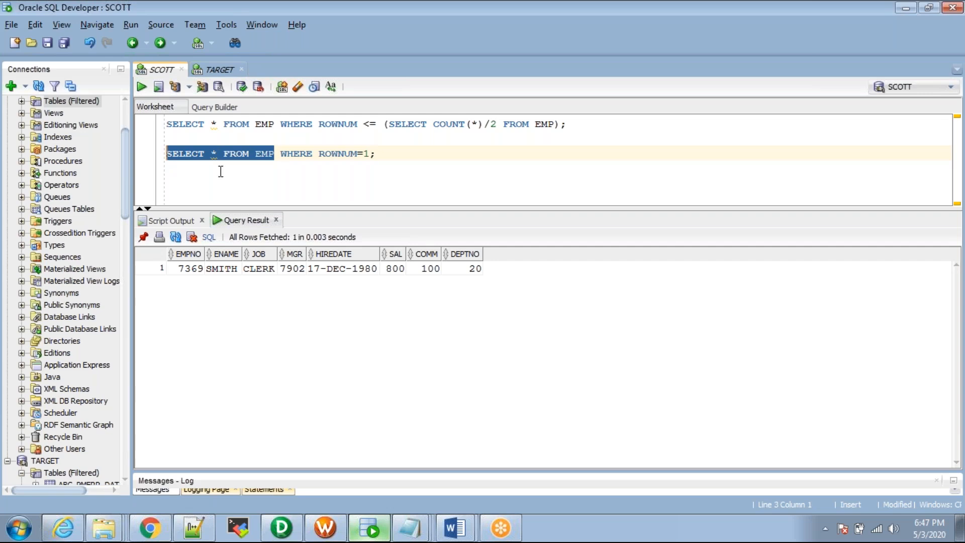
left_click(180, 270)
left_click(371, 155)
key("BackSpace")
type("2")
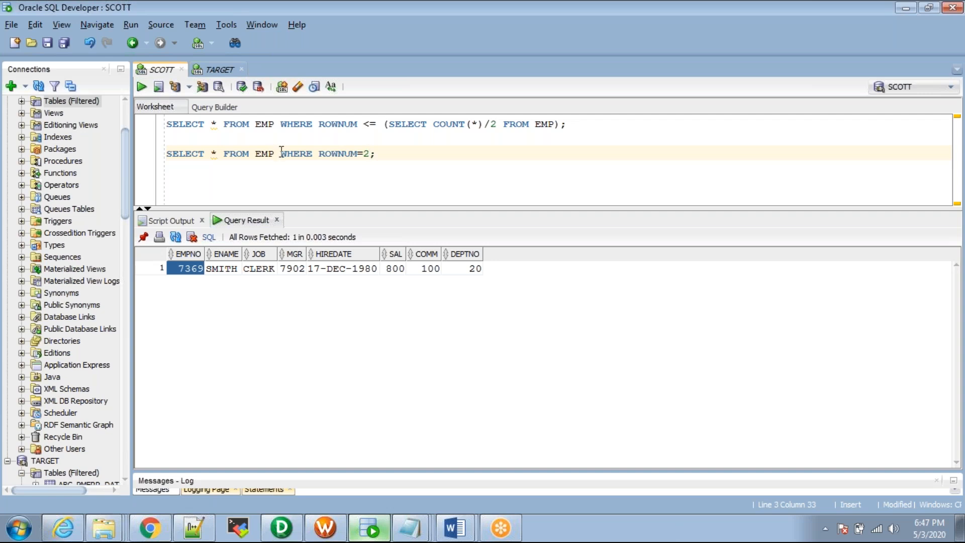
key("ctrl+Return")
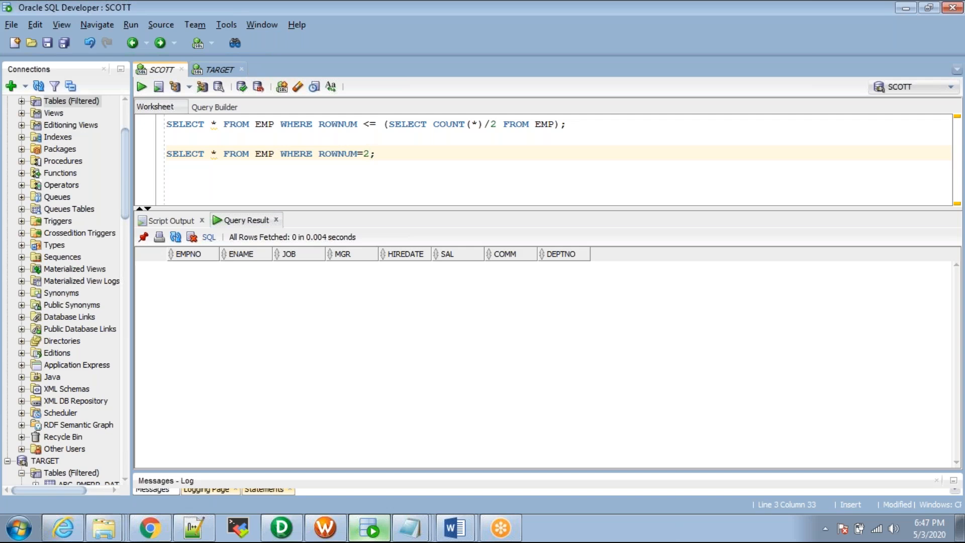
Step: Delete the second query and the blank line above it from the worksheet
left_click(394, 148)
left_click(160, 155, "shift")
key("BackSpace")
key("BackSpace")
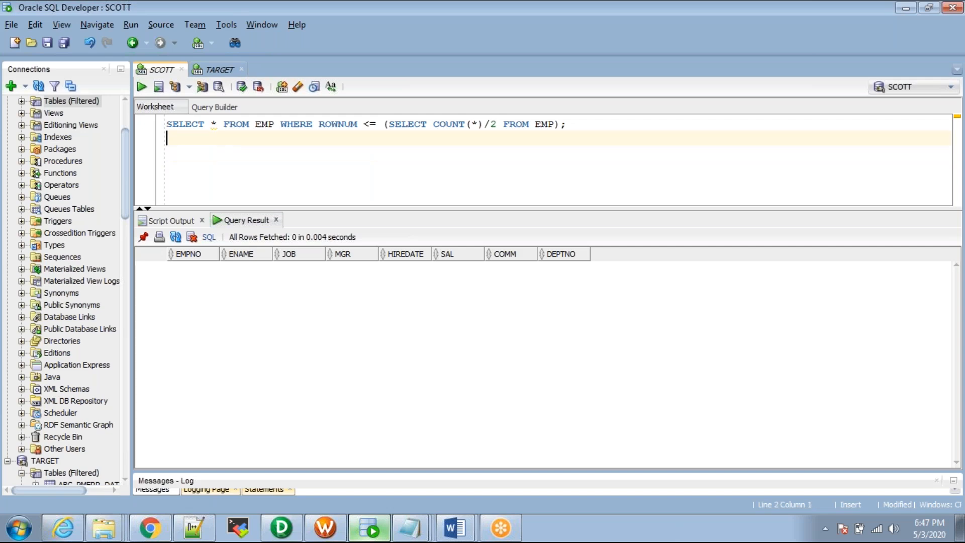
Step: Extend the query to SELECT * FROM EMP MINUS the parenthesised ROWNUM <= half-count query on its own line, and run it
left_click(371, 121)
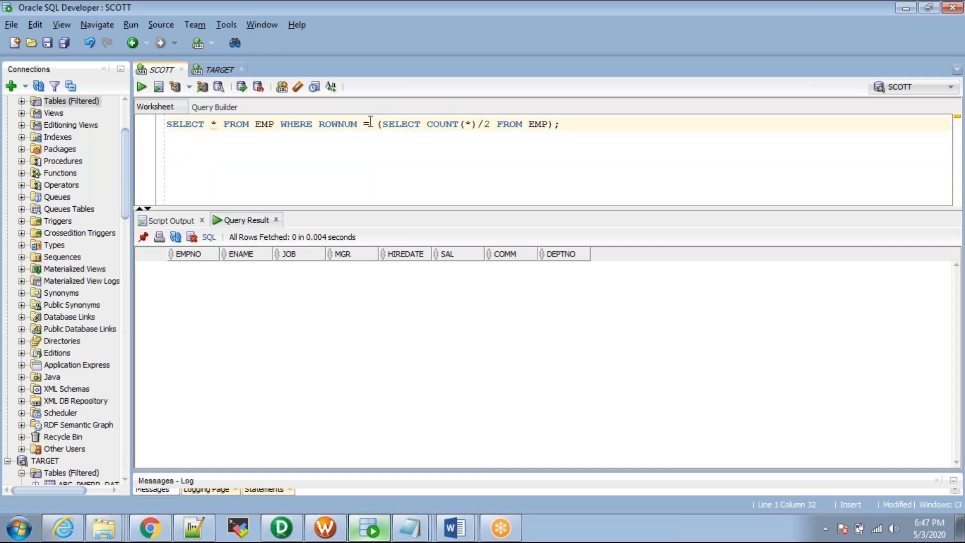
left_click(169, 126)
type("SELECT * FROM ")
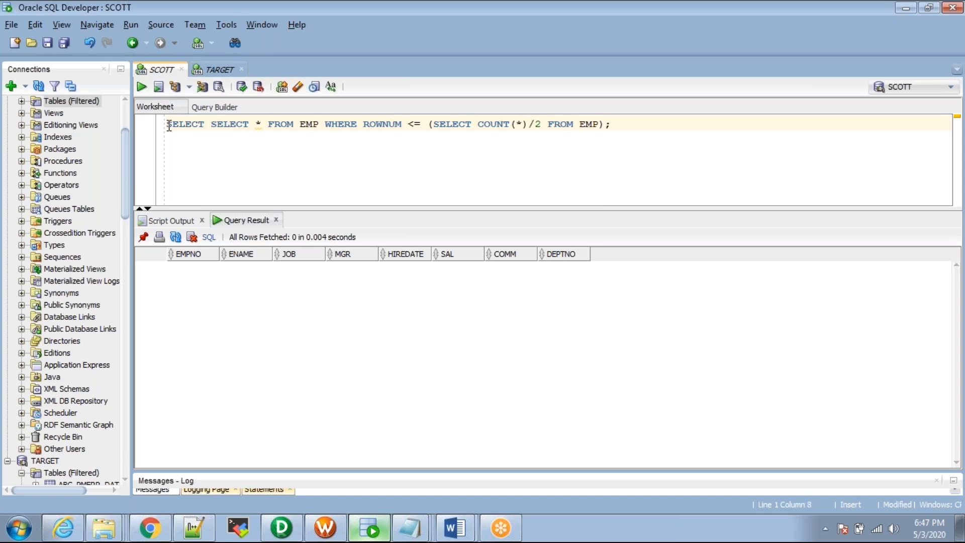
type("EMP M")
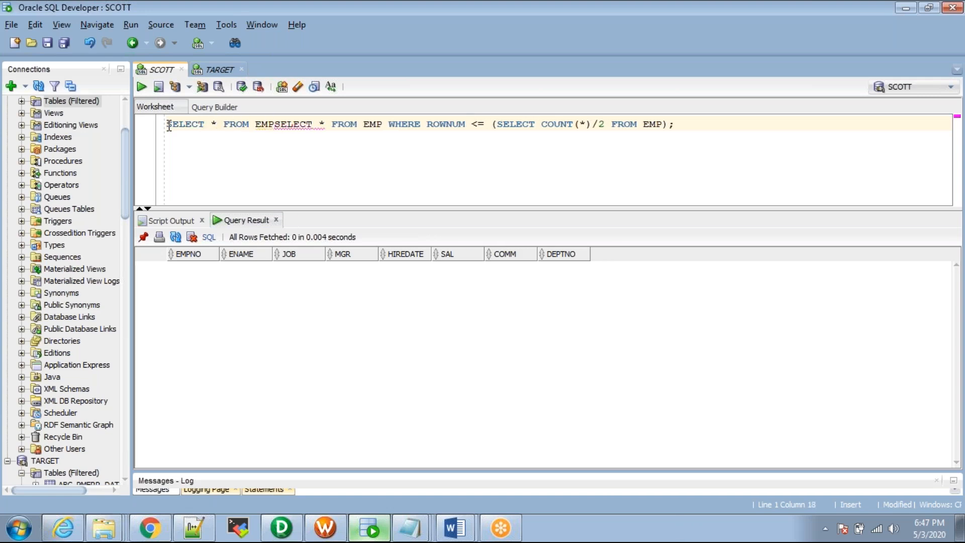
type("INUS (")
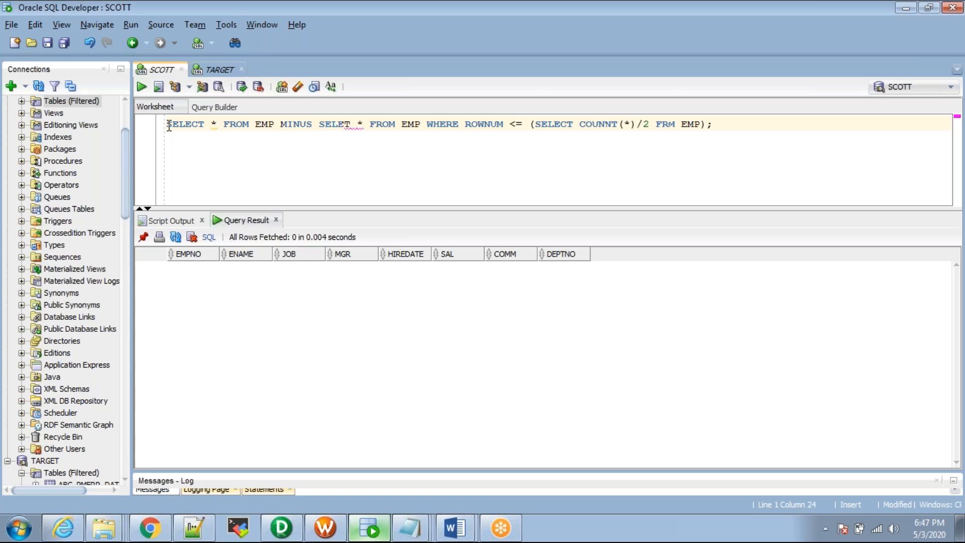
left_click(321, 124)
key("Return")
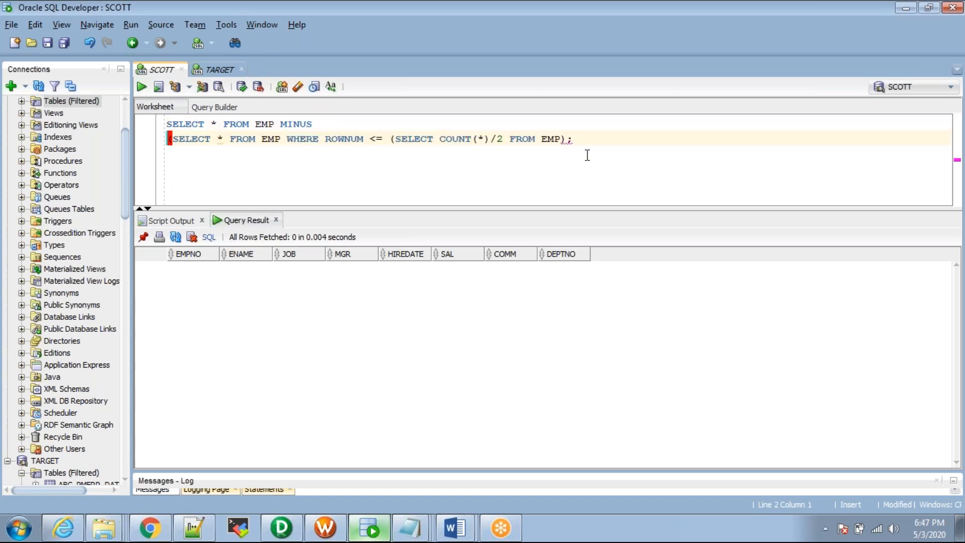
left_click(568, 138)
type(");")
key("ctrl+Return")
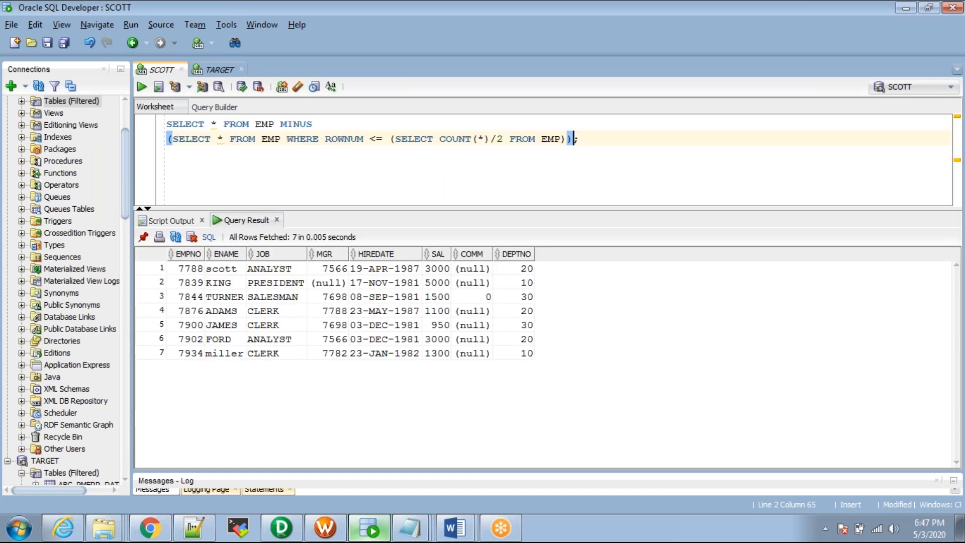
Step: Examine the returned rows against the full EMP query, the MINUS operator and the ROWNUM subquery
left_click_drag(190, 272, 511, 366)
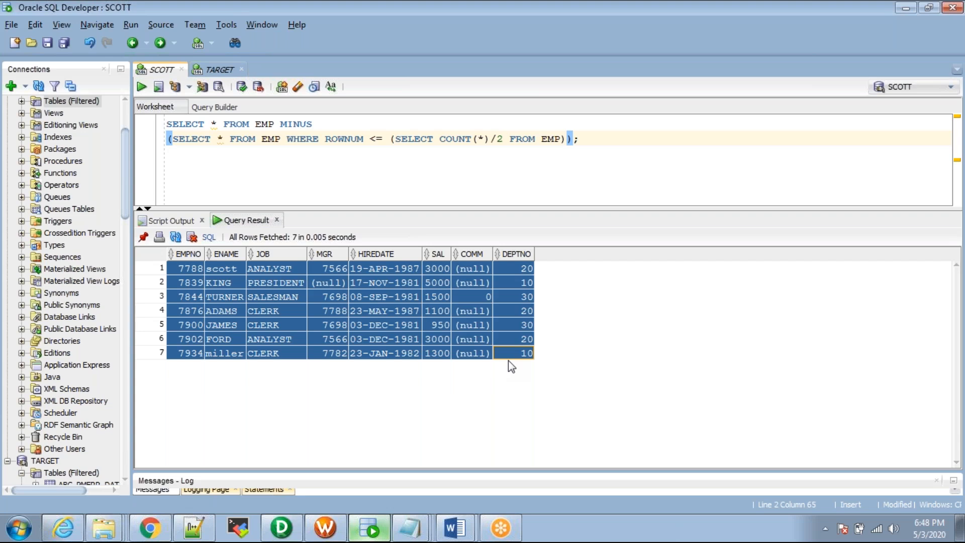
double_click(266, 125)
double_click(295, 125)
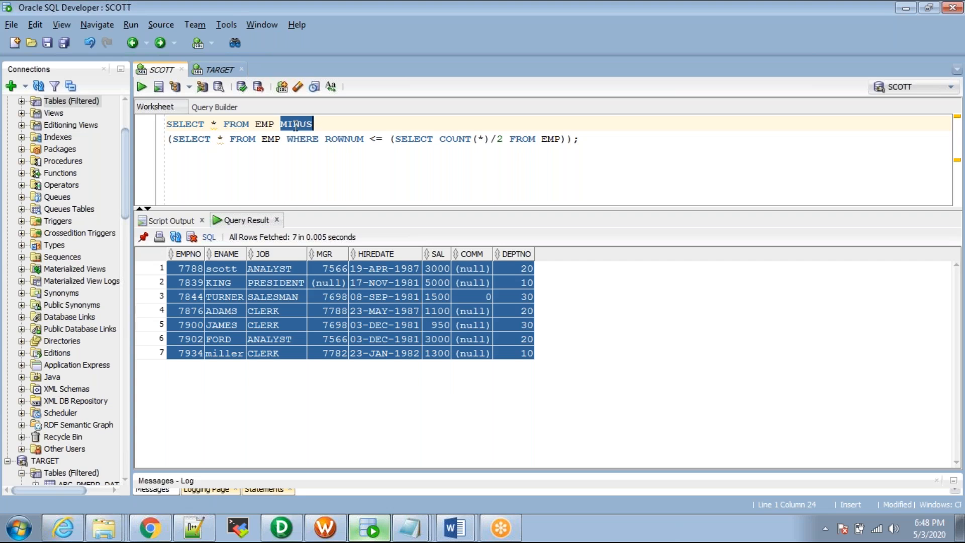
left_click(300, 124)
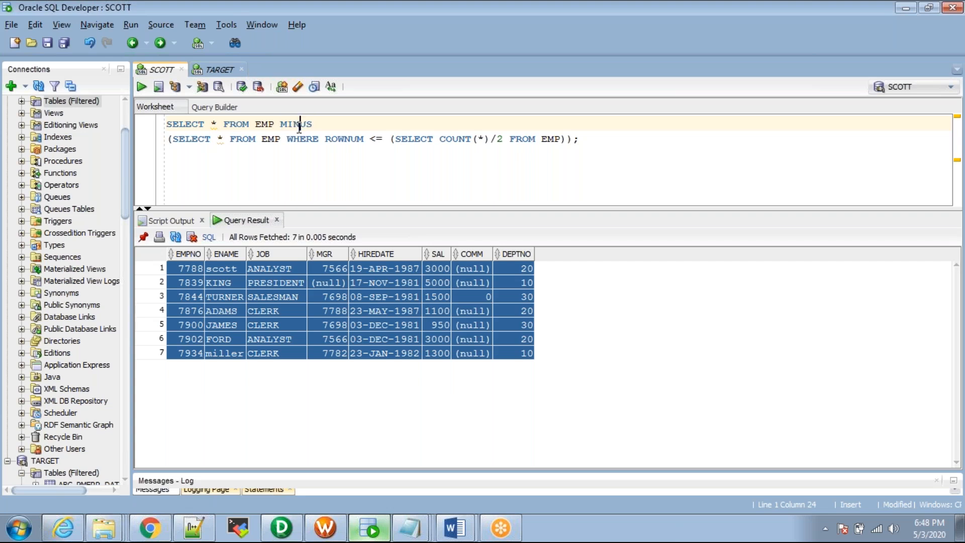
left_click(274, 125)
left_click_drag(273, 125, 167, 128)
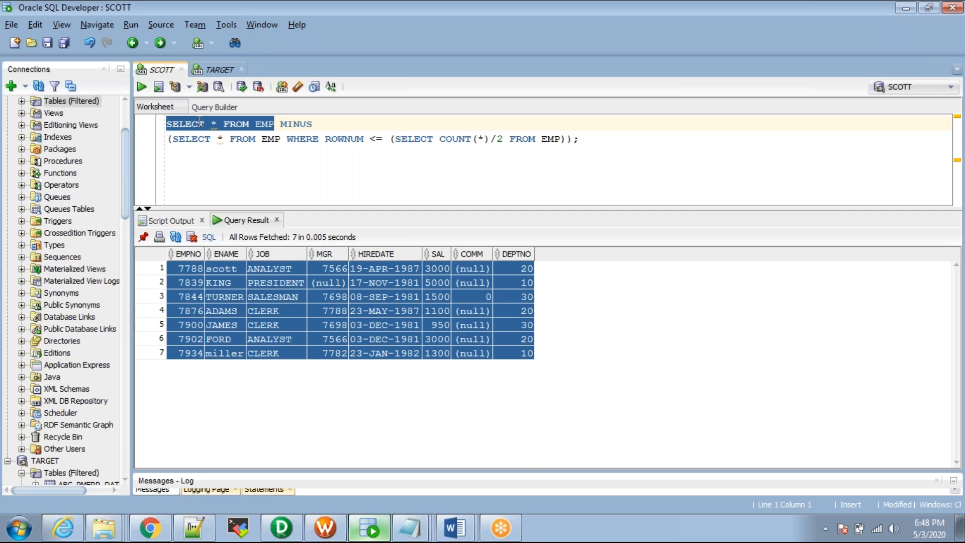
left_click(300, 125)
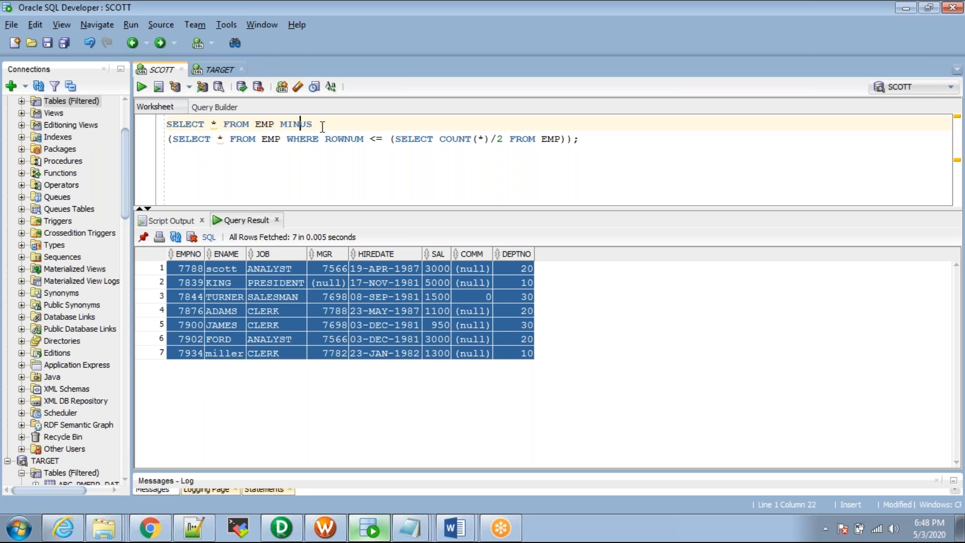
left_click(341, 140)
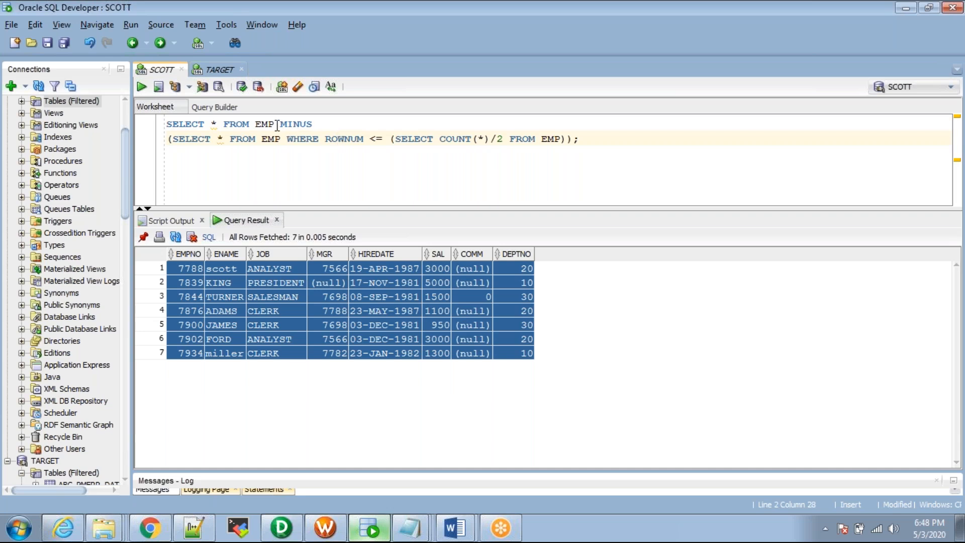
left_click_drag(275, 124, 168, 123)
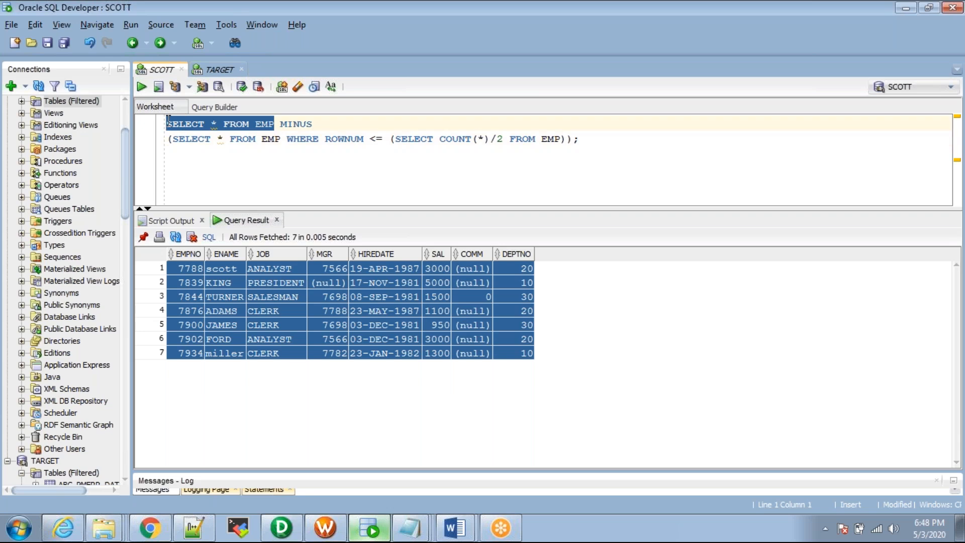
left_click(318, 142)
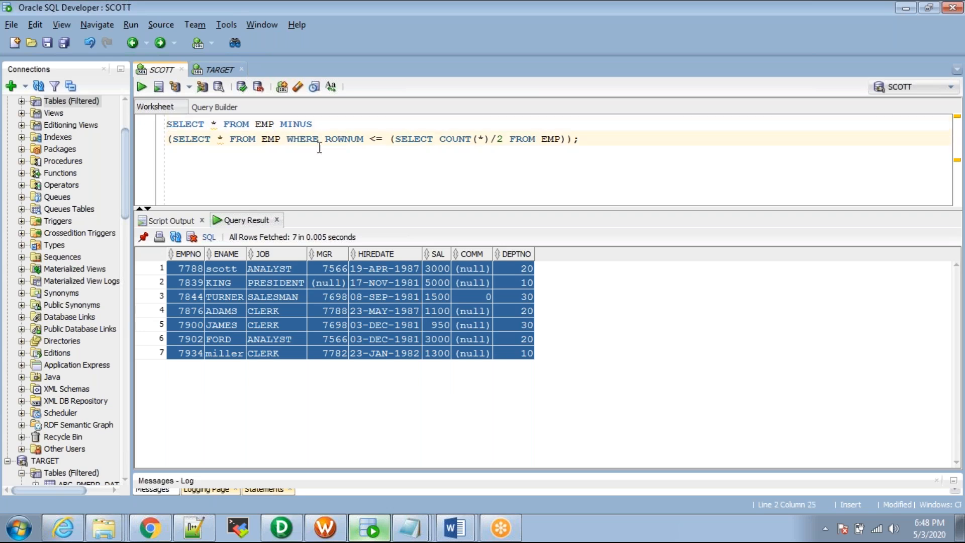
left_click(223, 311)
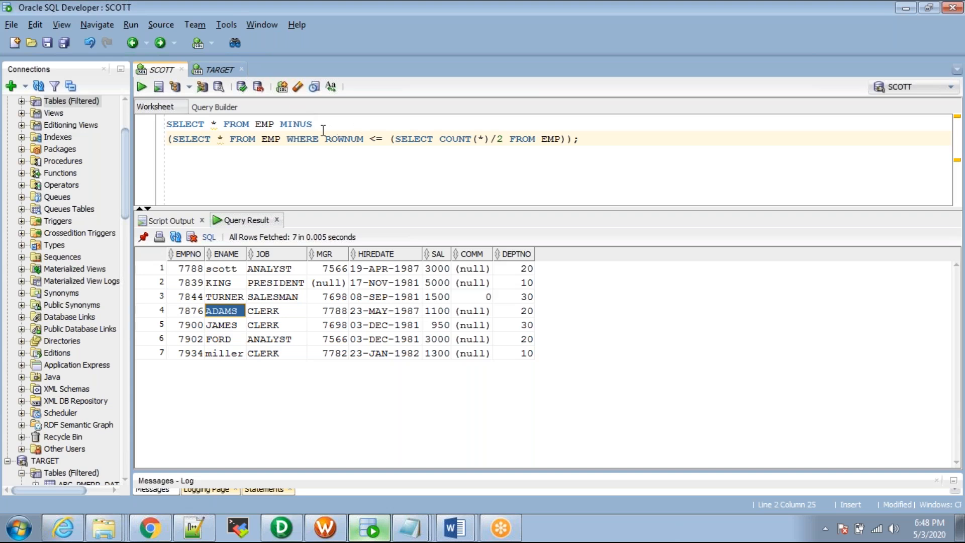
Step: Below the MINUS query, write and run CREATE TABLE EMP_DEPT10 AS SELECT * FROM EMP WHERE DEPTNO=10;
left_click(592, 146)
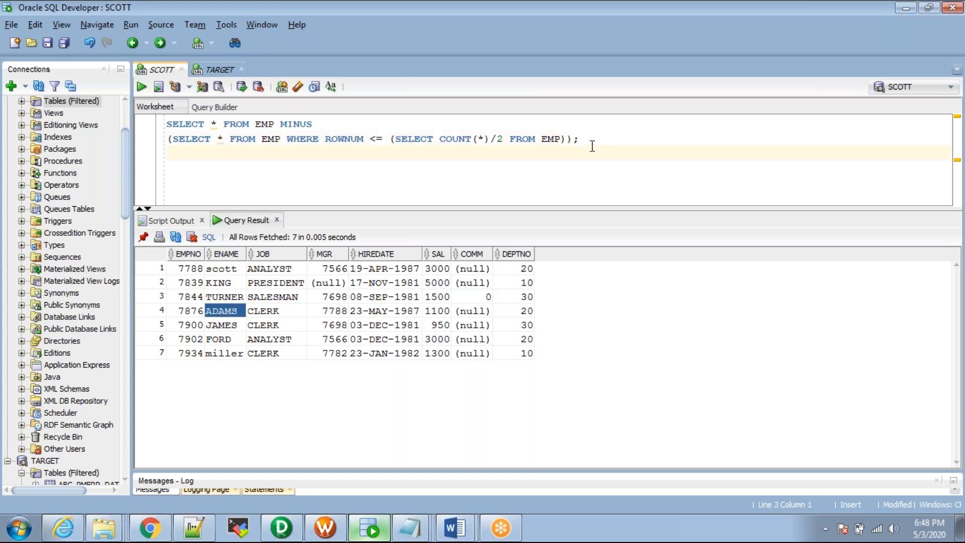
type("CREATE ")
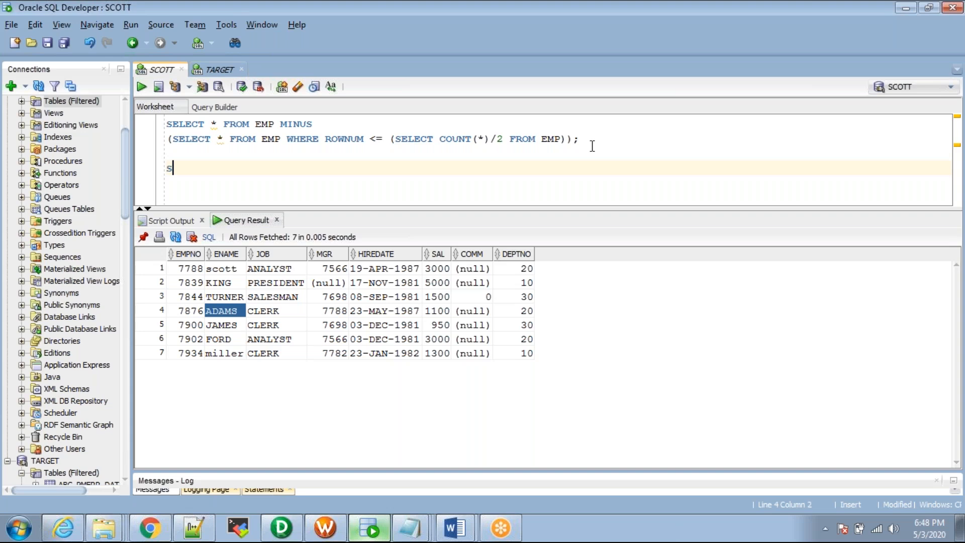
type("TAB")
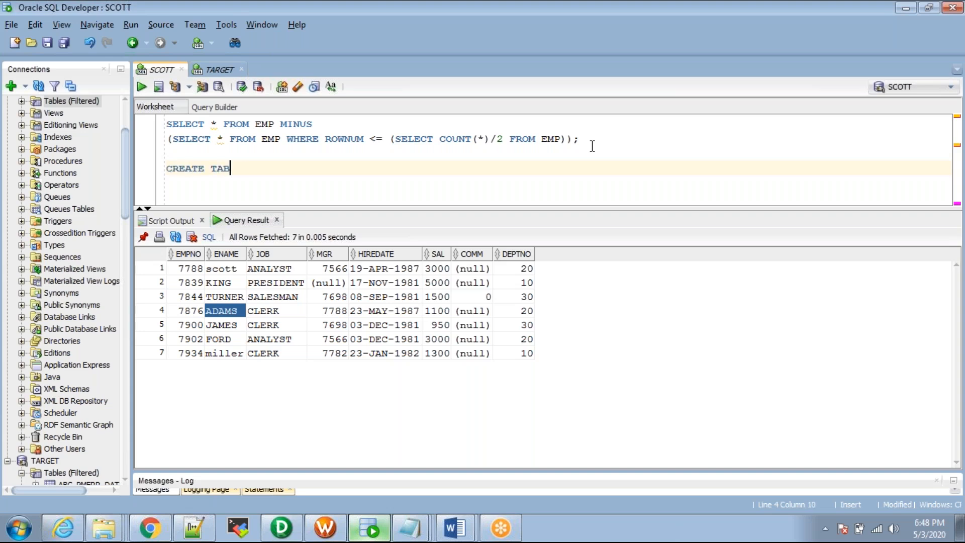
type("LE EMP_DEPT10")
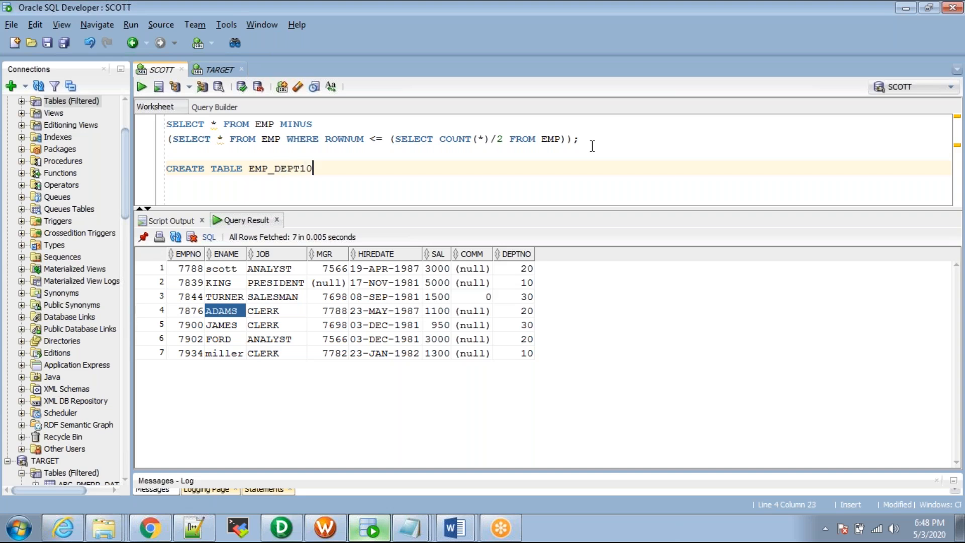
type(" AS SELECT * FROM EMP WHE")
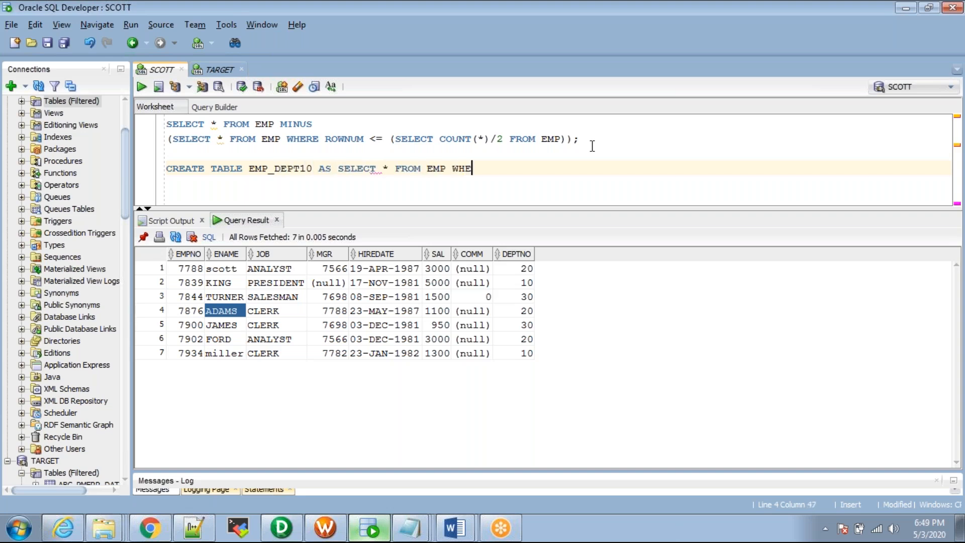
type("RE DEPTNO=10;")
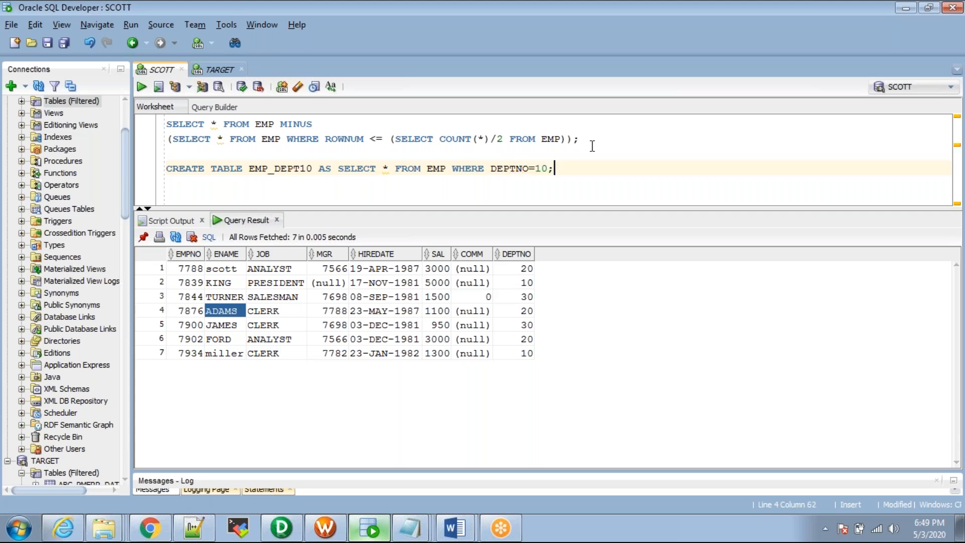
key("ctrl+Return")
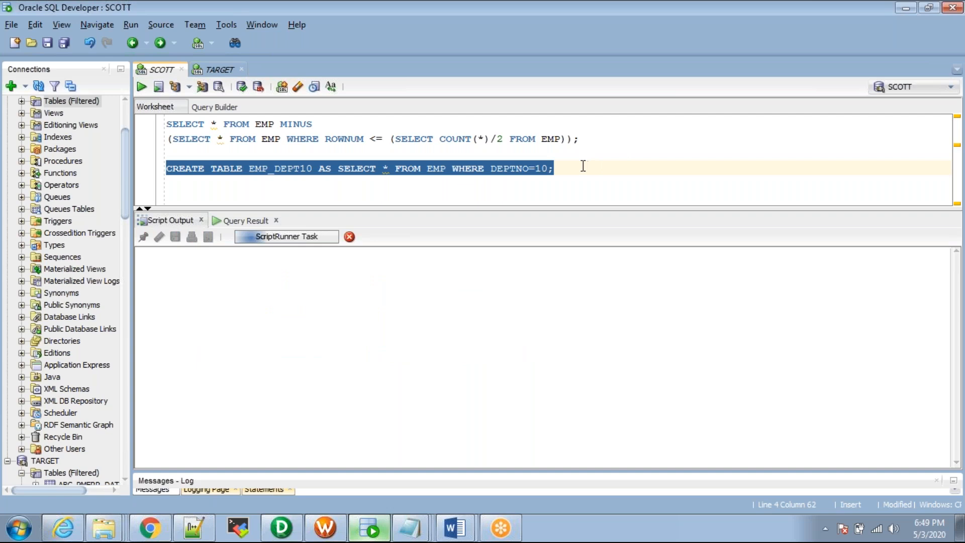
Step: Duplicate the CREATE TABLE EMP_DEPT10 statement twice on the lines directly below it
left_click(554, 169)
left_click_drag(555, 169, 160, 176)
key("ctrl+c")
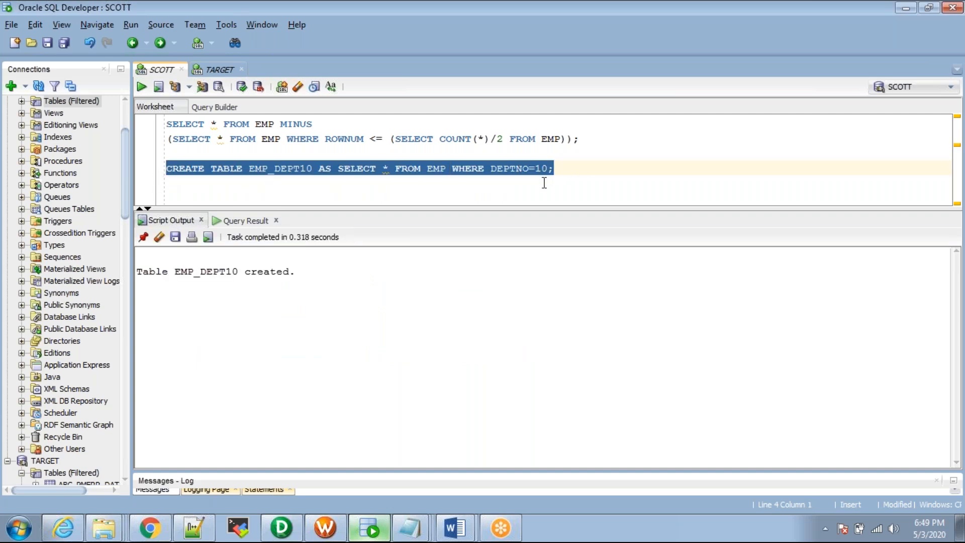
left_click(555, 168)
key("Return")
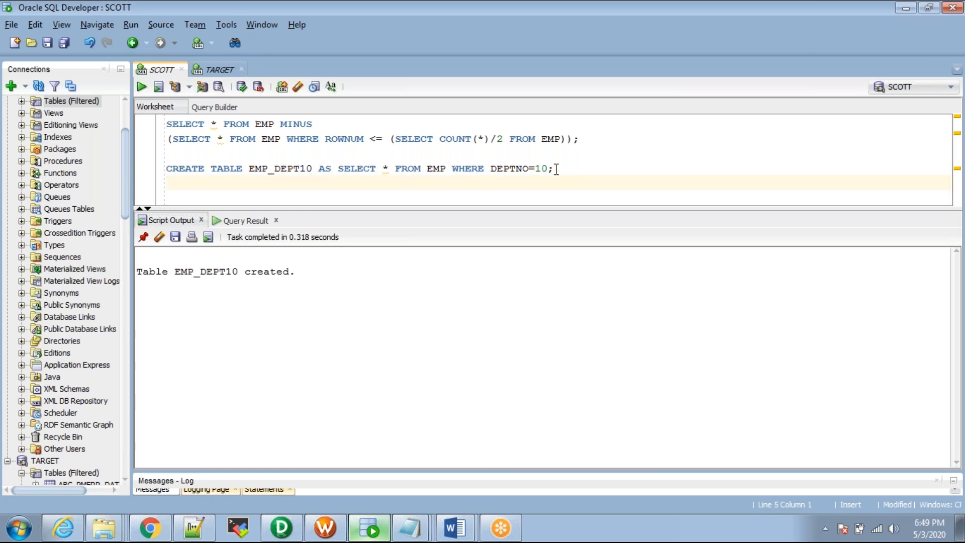
key("ctrl+v")
key("Return")
key("ctrl+v")
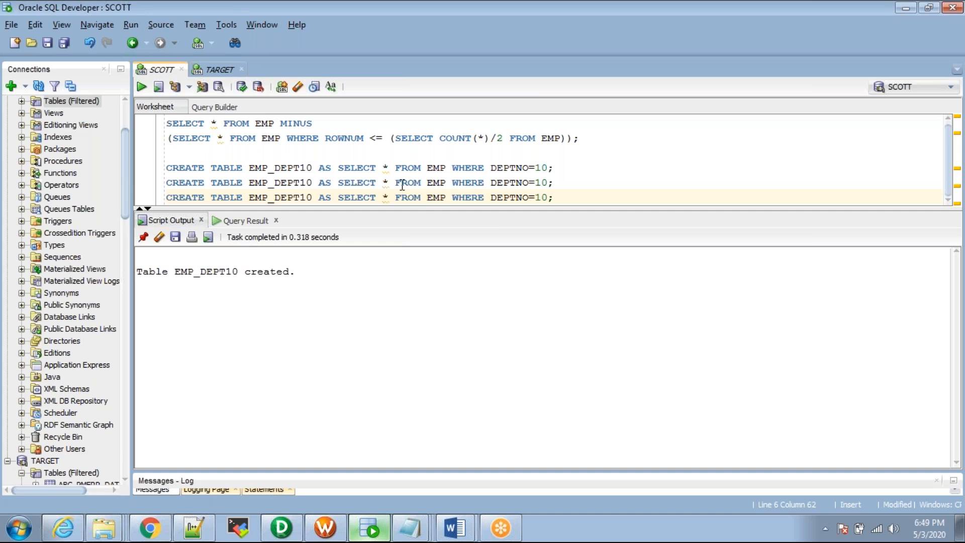
Step: Change the two copied statements to EMP_DEPT20 with DEPTNO=20 and EMP_DEPT30 with DEPTNO=30
left_click(306, 183)
key("BackSpace")
type("2")
key("Down")
key("BackSpace")
type("3")
left_click(541, 182)
key("BackSpace")
type("2")
key("Down")
key("BackSpace")
type("3")
Step: Run the CREATE TABLE statements for EMP_DEPT20 and EMP_DEPT30
left_click(435, 181)
key("ctrl+Return")
left_click(434, 196)
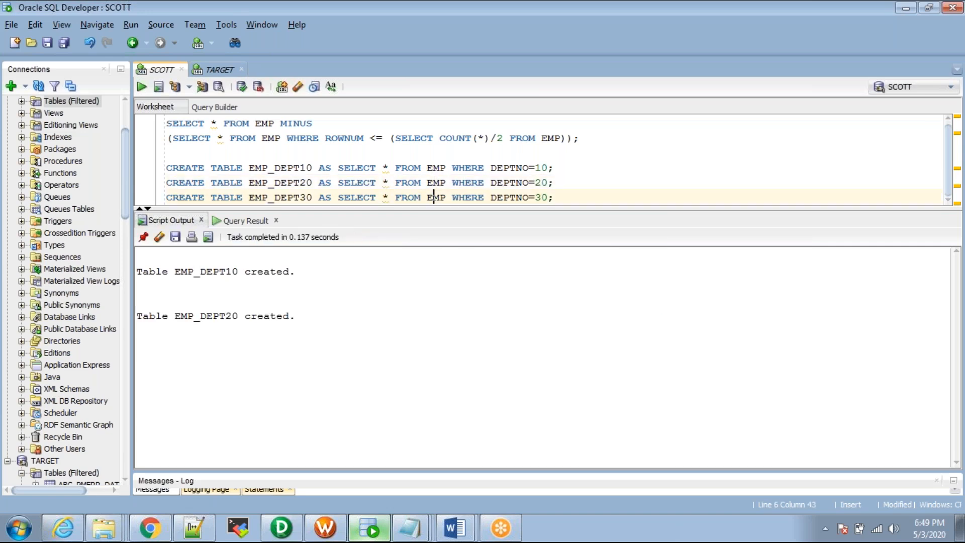
key("ctrl+Return")
Step: Add blank lines below the CREATE TABLE statements and enlarge the worksheet's editing area
left_click(556, 196)
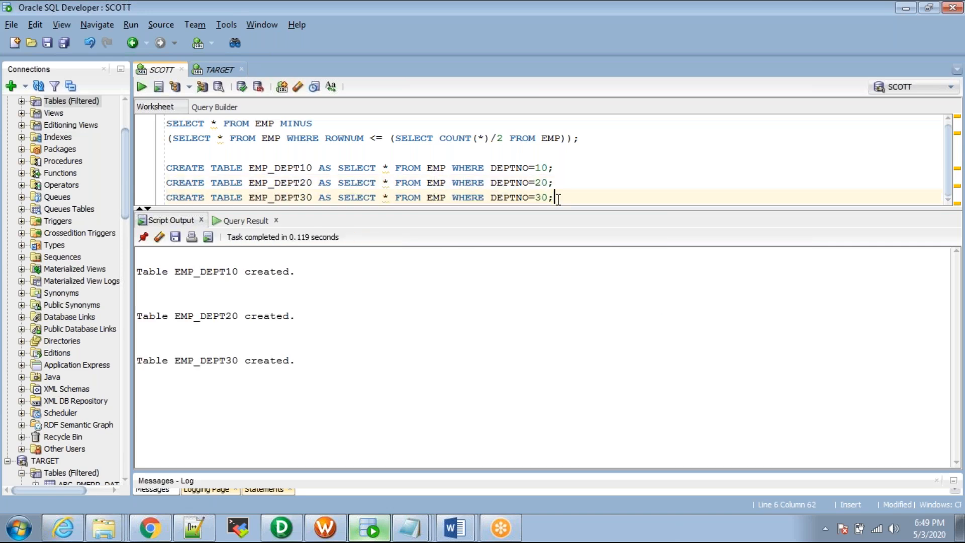
key("Return")
key("Return")
key("Return")
key("Return")
left_click_drag(540, 207, 535, 249)
left_click(183, 203)
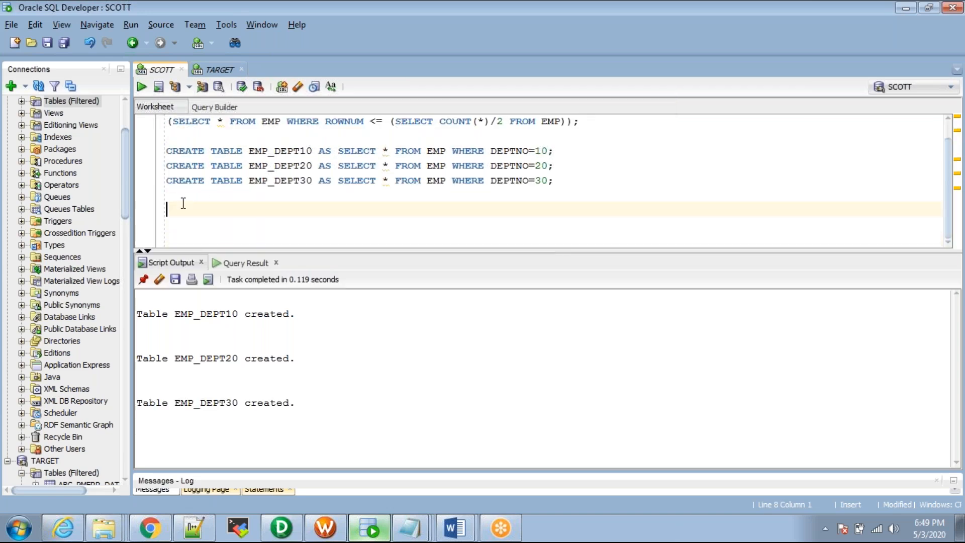
Step: Write a query combining SELECT * FROM EMP_DEPT10 and SELECT * FROM EMP_DEPT20 with UNION, and run it
type("SELECT * FROM EMP_DE")
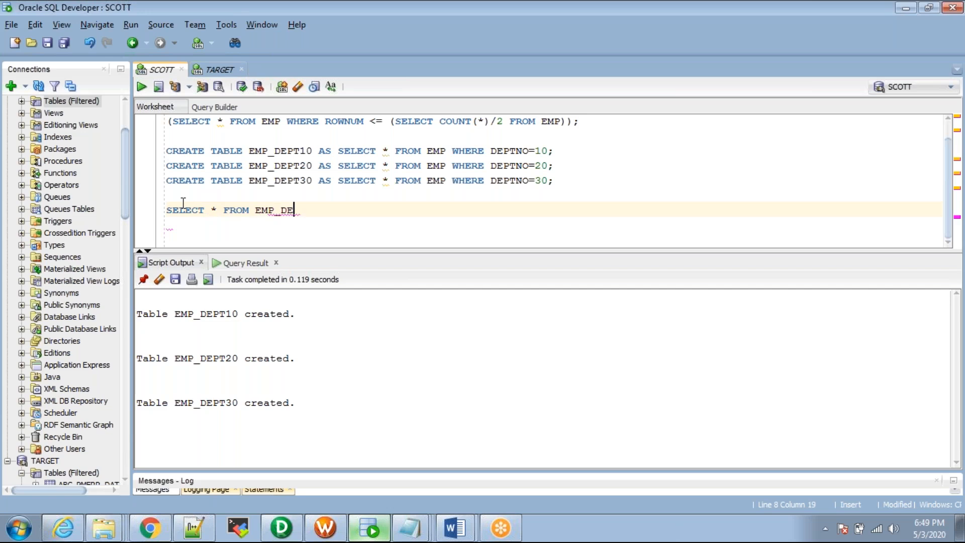
type("PT10")
key("Return")
type("UNION")
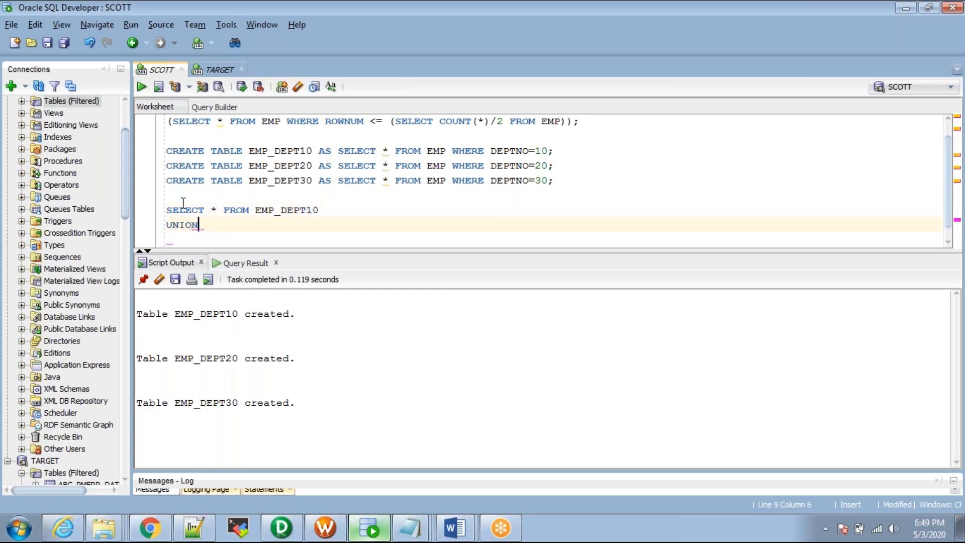
key("Return")
type("SELECT ")
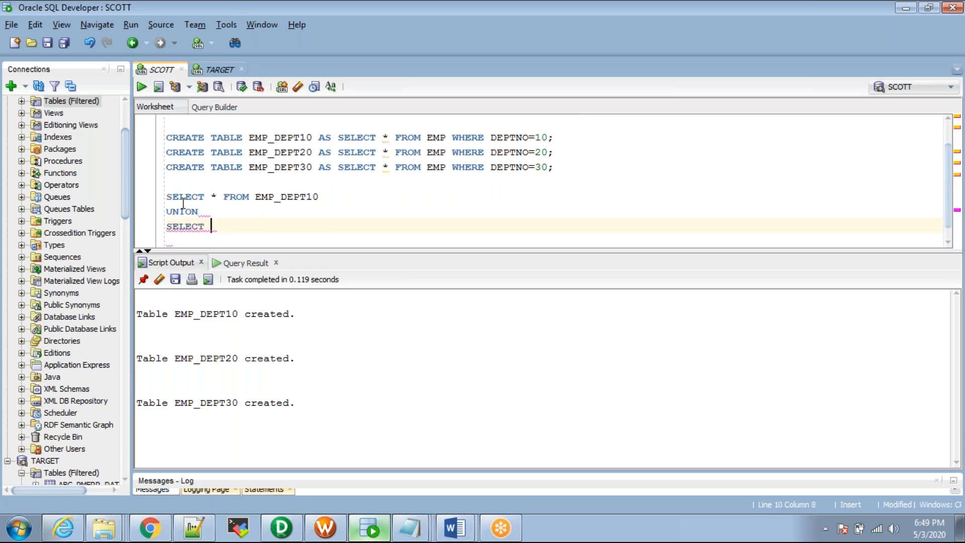
type("* FROM EMP")
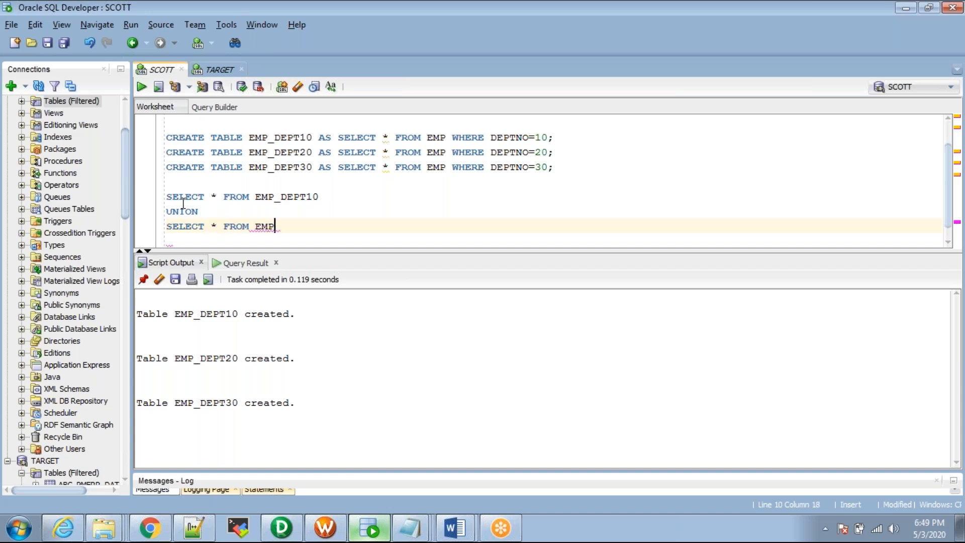
type("_DEPT20;")
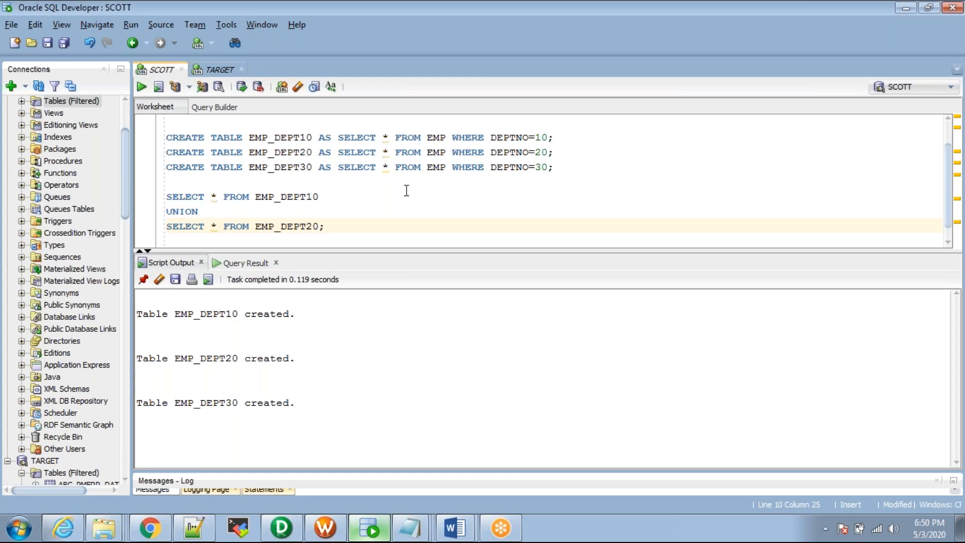
left_click_drag(324, 196, 167, 196)
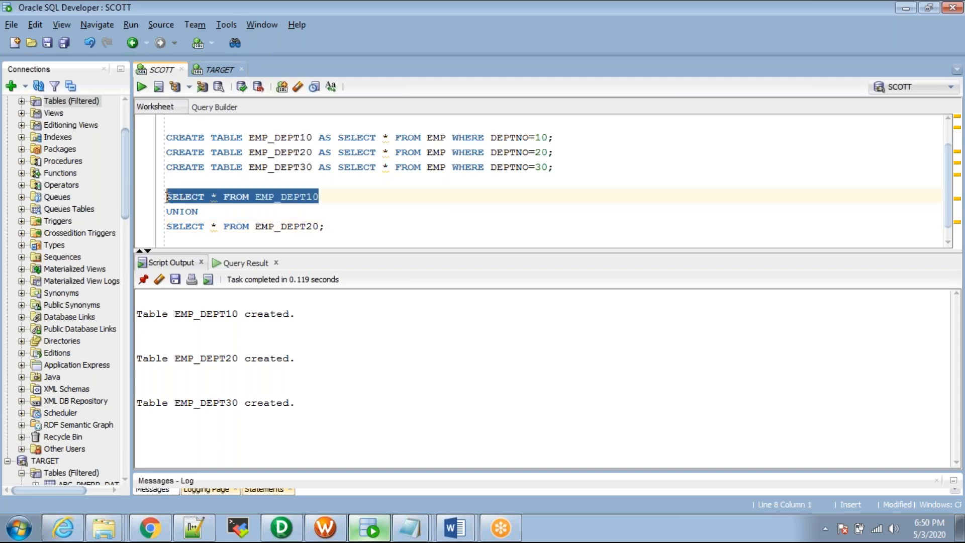
left_click(141, 87)
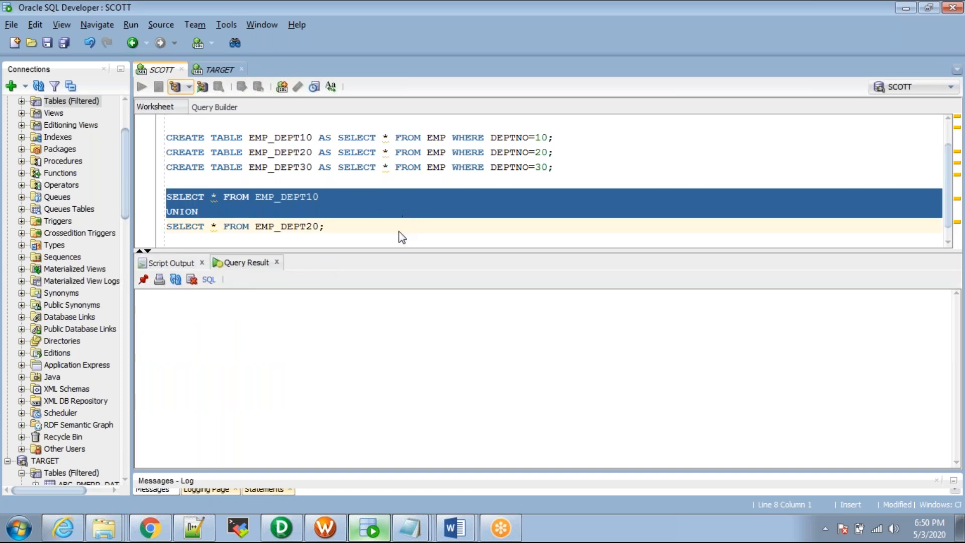
Step: Run the SELECT * FROM EMP_DEPT20 statement by itself, followed by the complete UNION query
left_click_drag(325, 226, 161, 227)
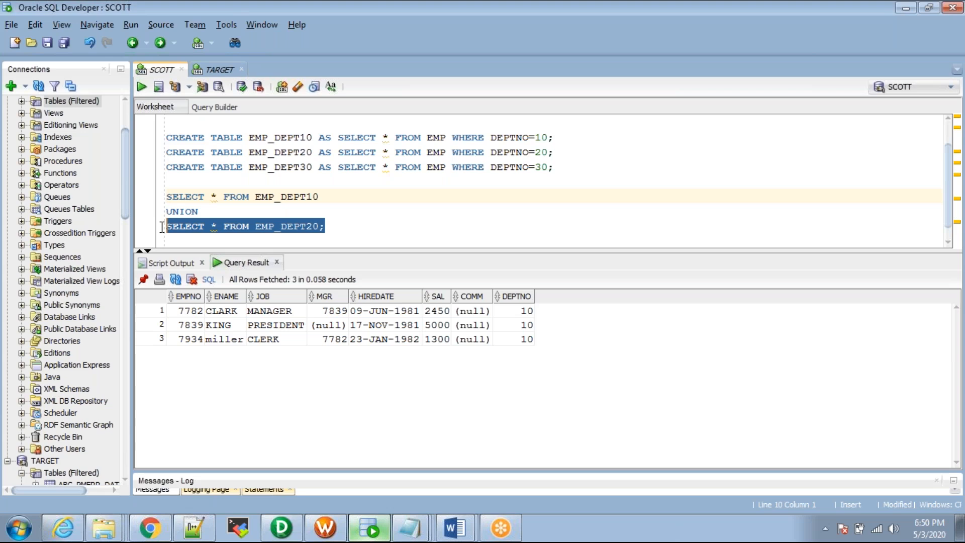
left_click(141, 87)
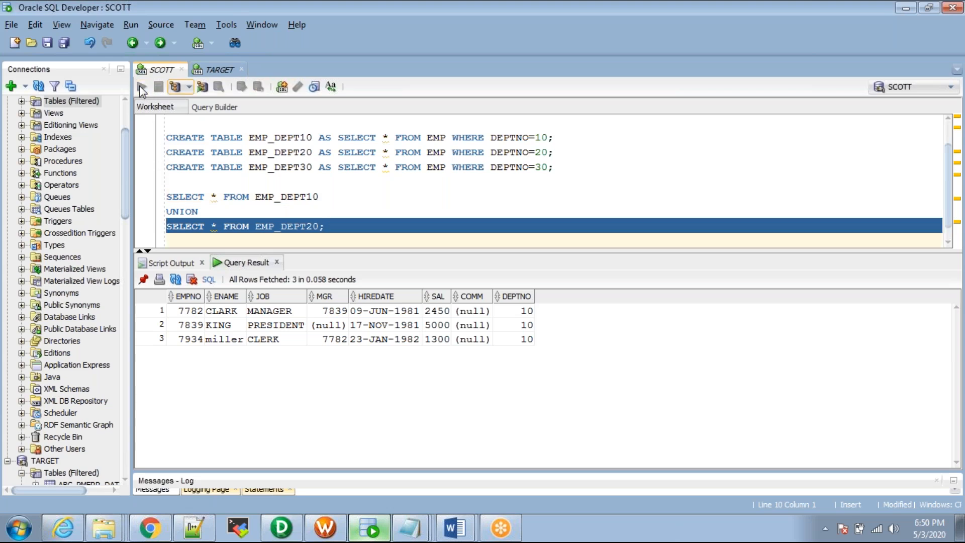
left_click(283, 212)
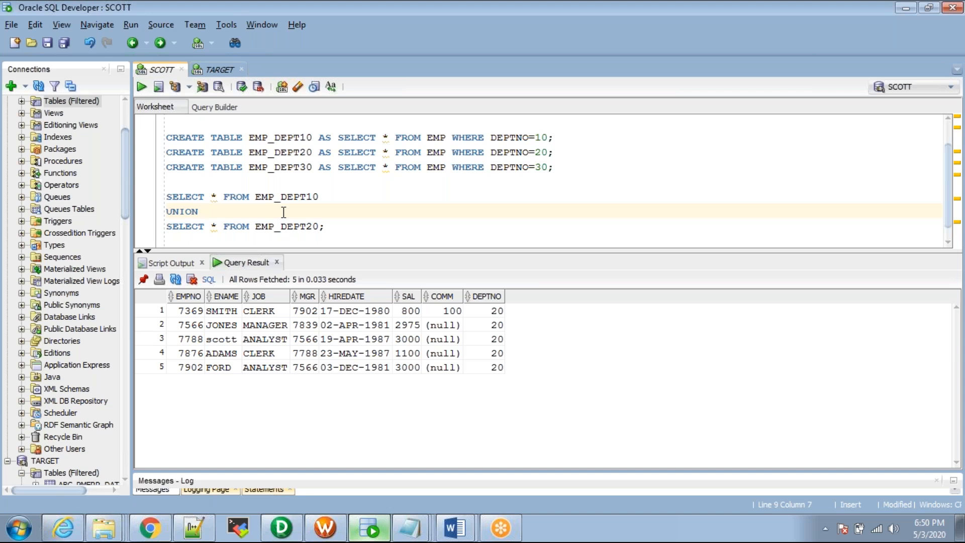
key("ctrl+Return")
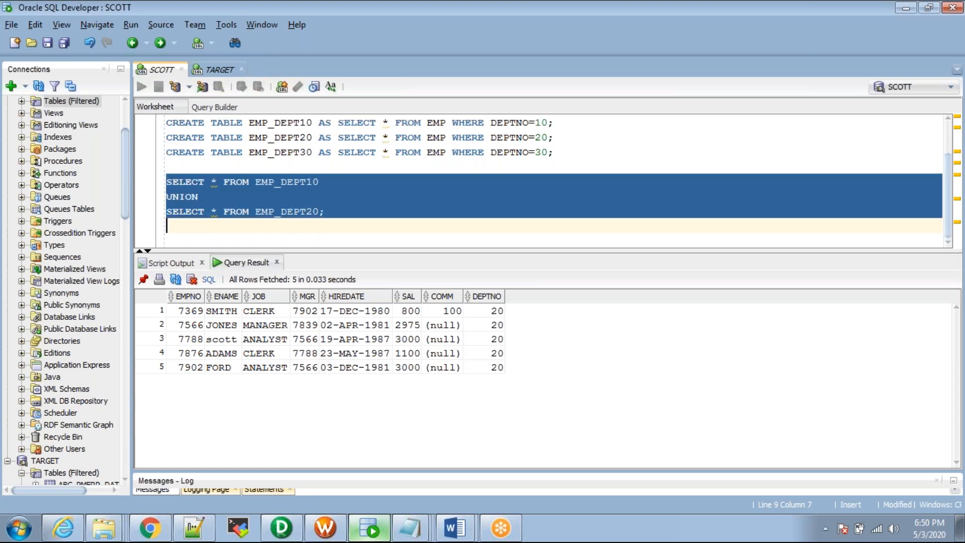
Step: Examine the EMPNO values in the UNION result against the two SELECT statements
double_click(192, 183)
double_click(193, 211)
double_click(188, 185)
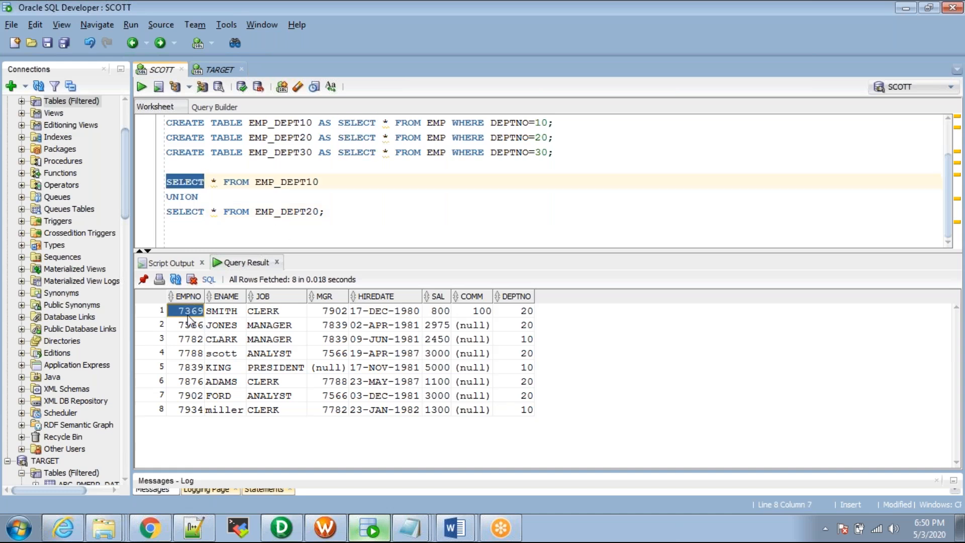
key("shift+Down")
key("shift+Down")
key("shift+Down")
key("shift+Down")
key("shift+Down")
key("shift+Down")
key("shift+Down")
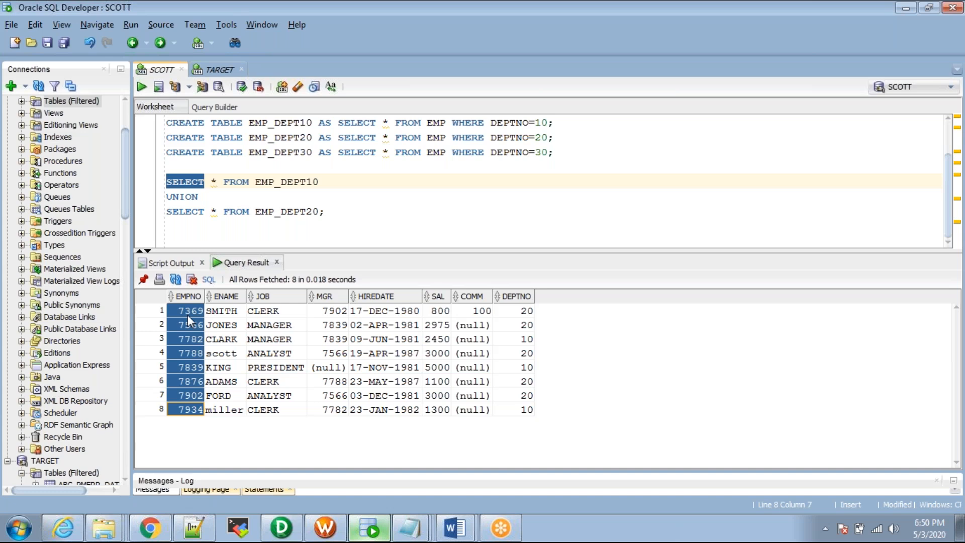
left_click(224, 195)
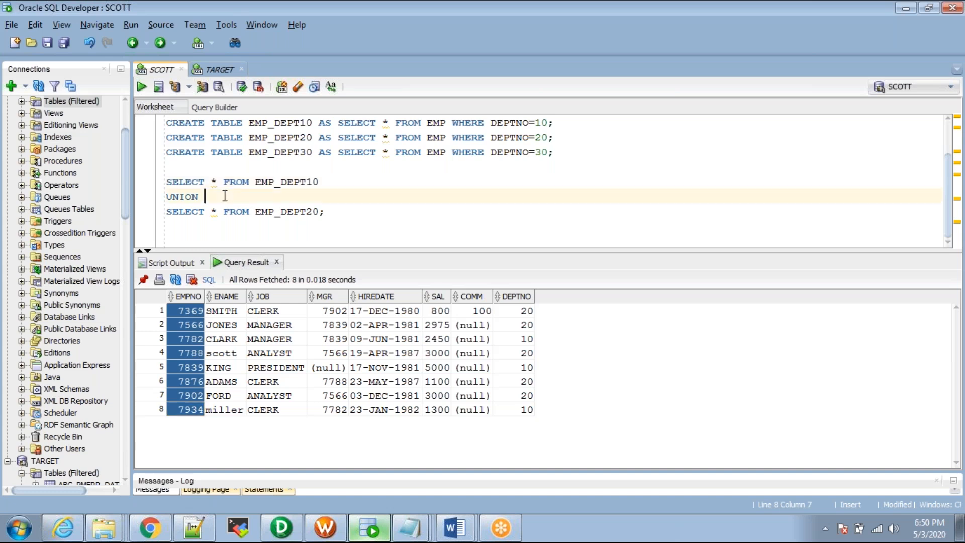
double_click(199, 180)
double_click(185, 211)
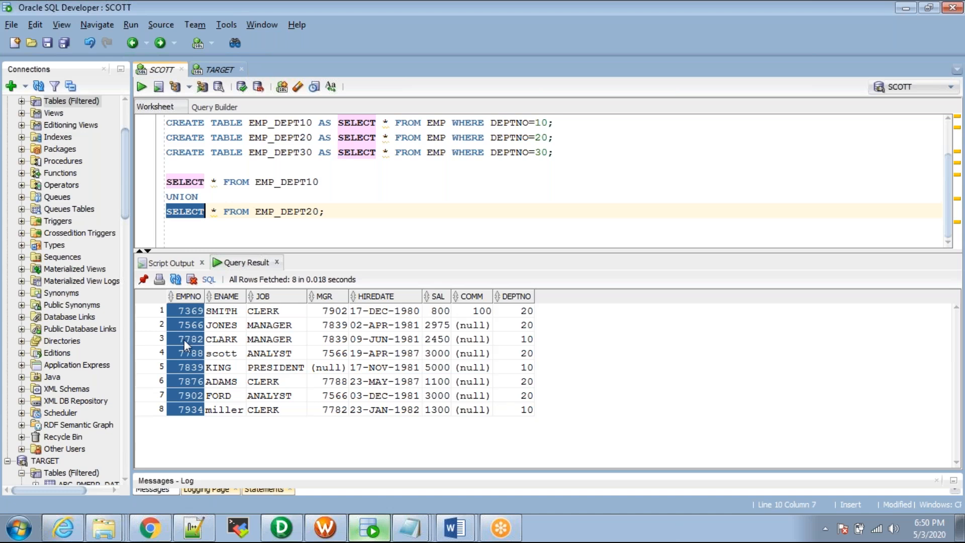
Step: Change UNION to UNION ALL between the EMP_DEPT10 and EMP_DEPT20 queries and run the statement
left_click(205, 197)
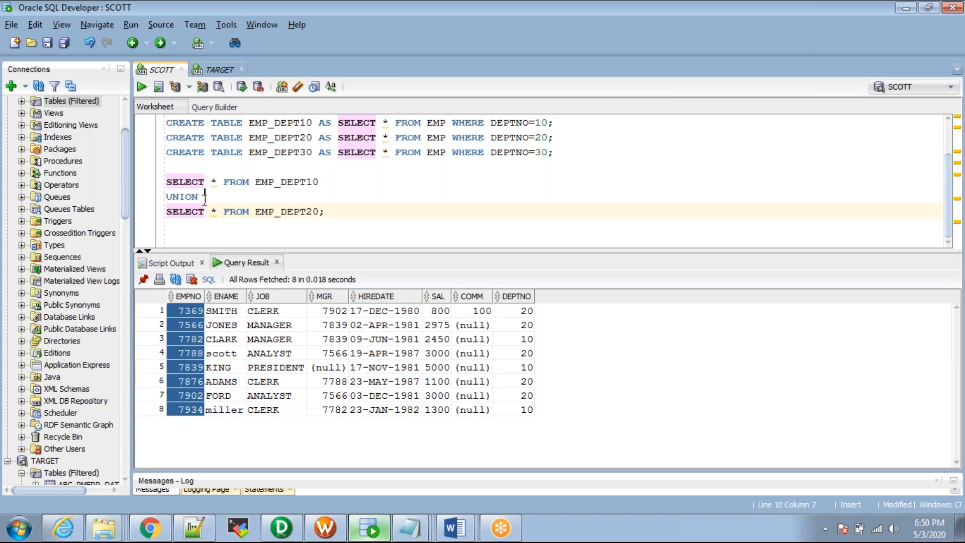
left_click(205, 197)
type("A")
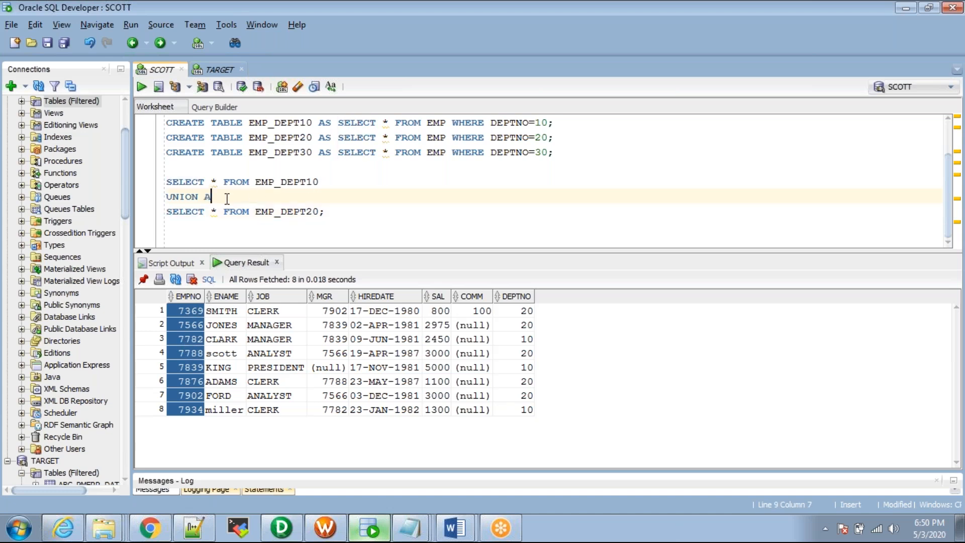
type("LL")
key("ctrl+Return")
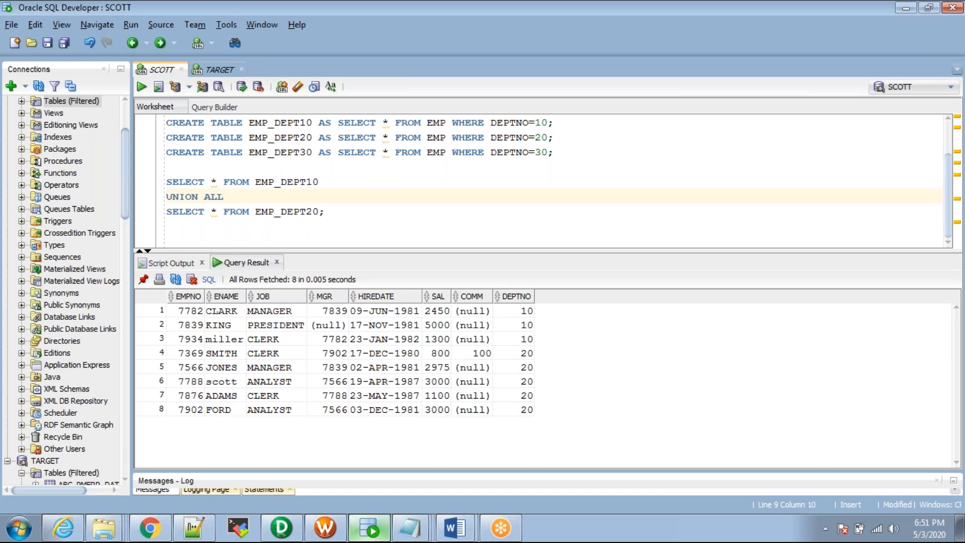
Step: Expand SCOTT's tables and open the data of the EMP_DEPT10 table
double_click(315, 182)
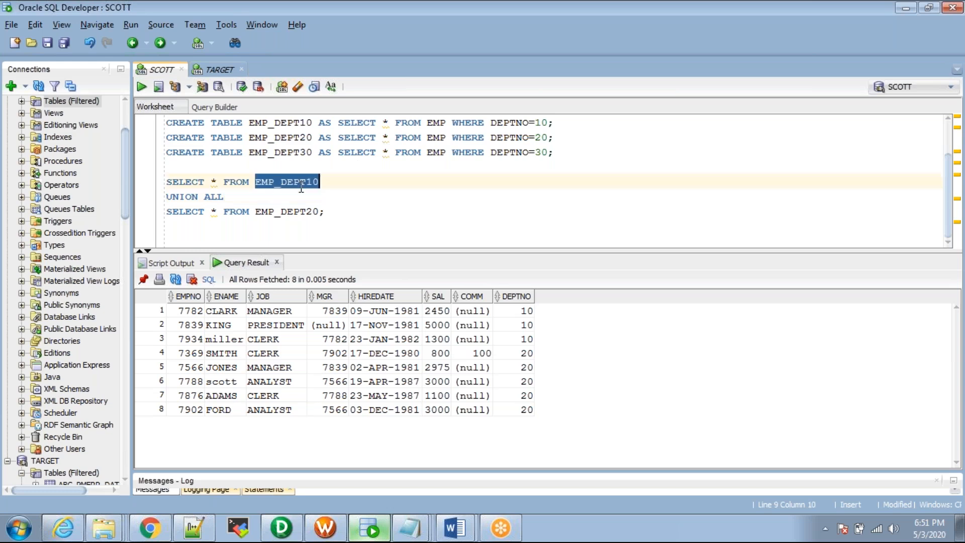
left_click_drag(123, 155, 128, 122)
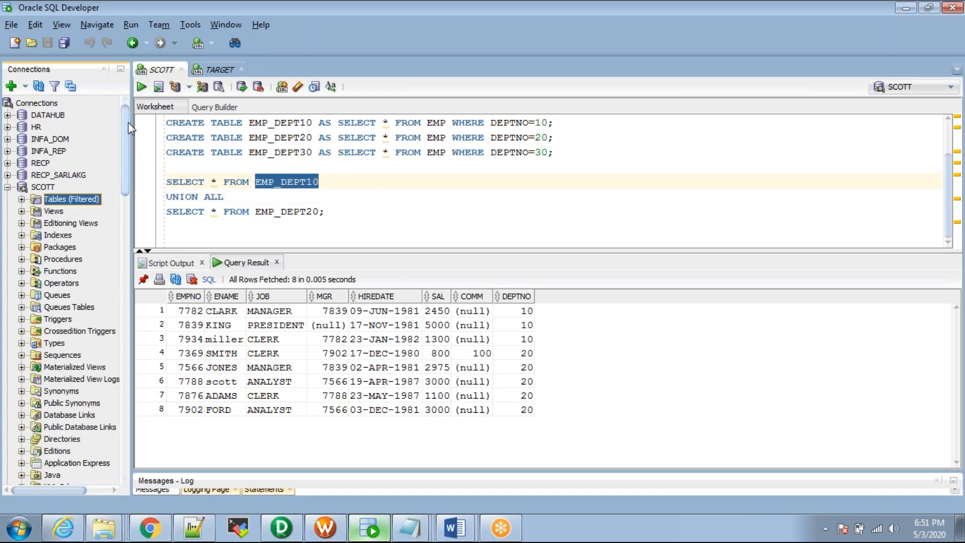
double_click(49, 199)
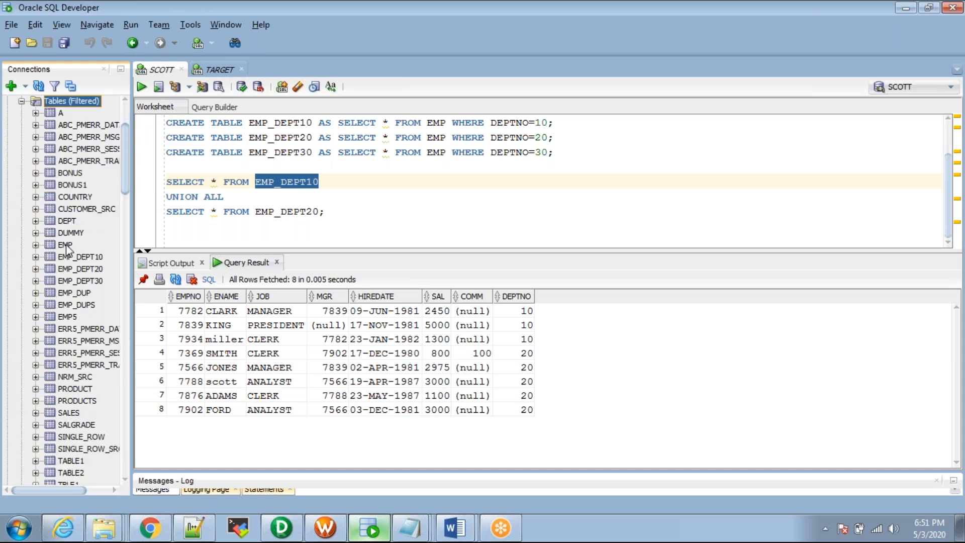
left_click(83, 257)
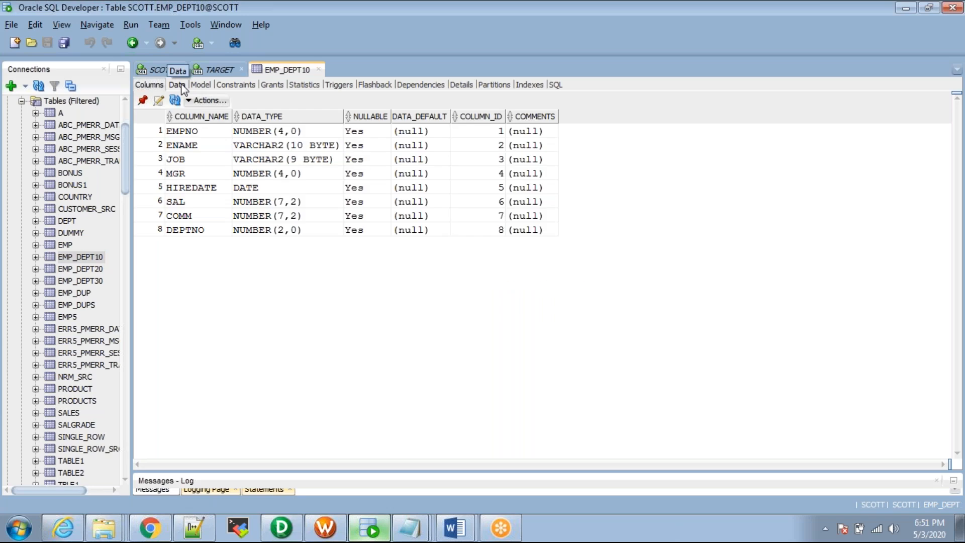
left_click(176, 85)
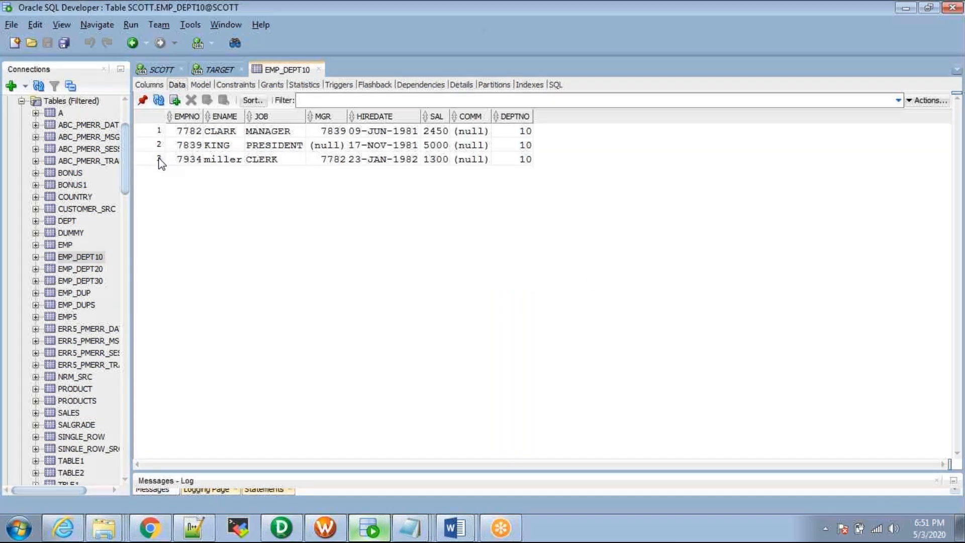
Step: Duplicate the last row of EMP_DEPT10, commit the change, and close the table
left_click(158, 159)
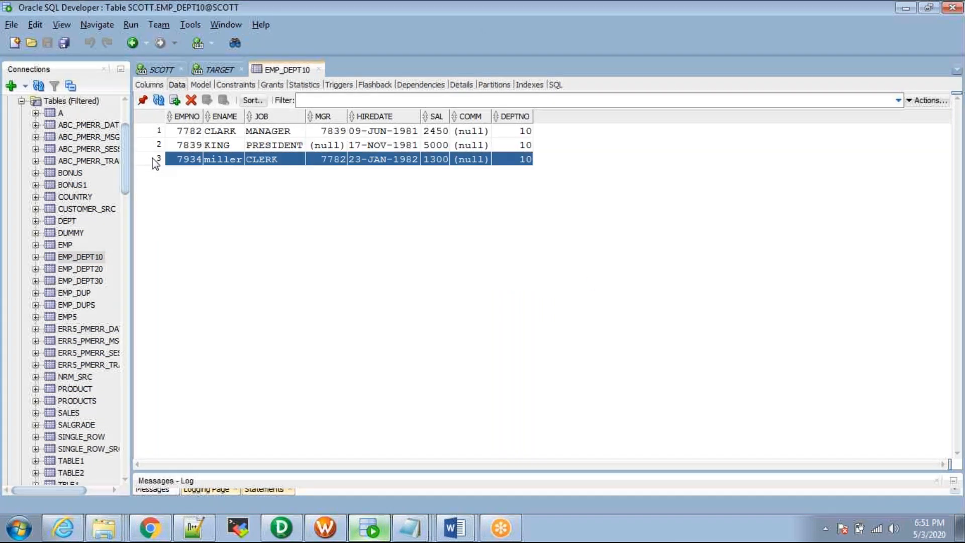
left_click(174, 101)
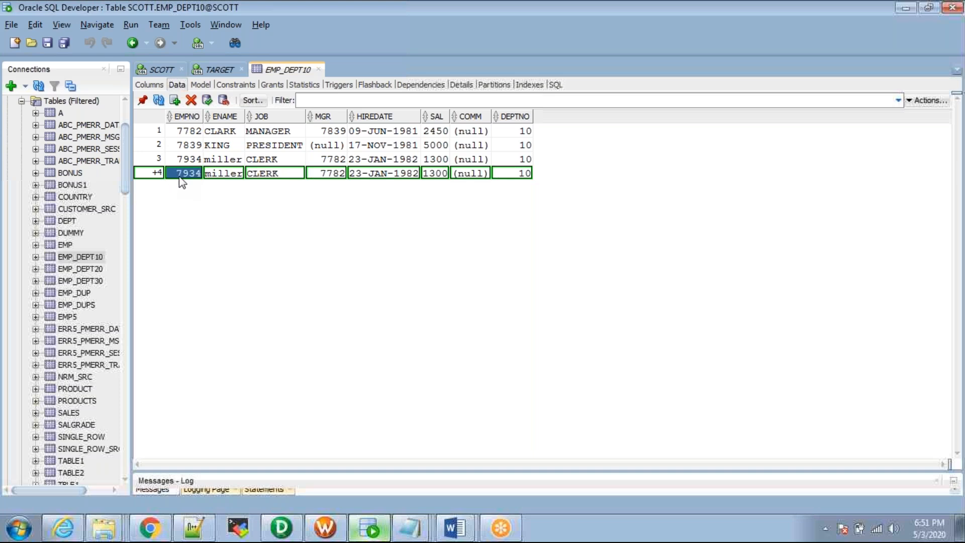
left_click(208, 101)
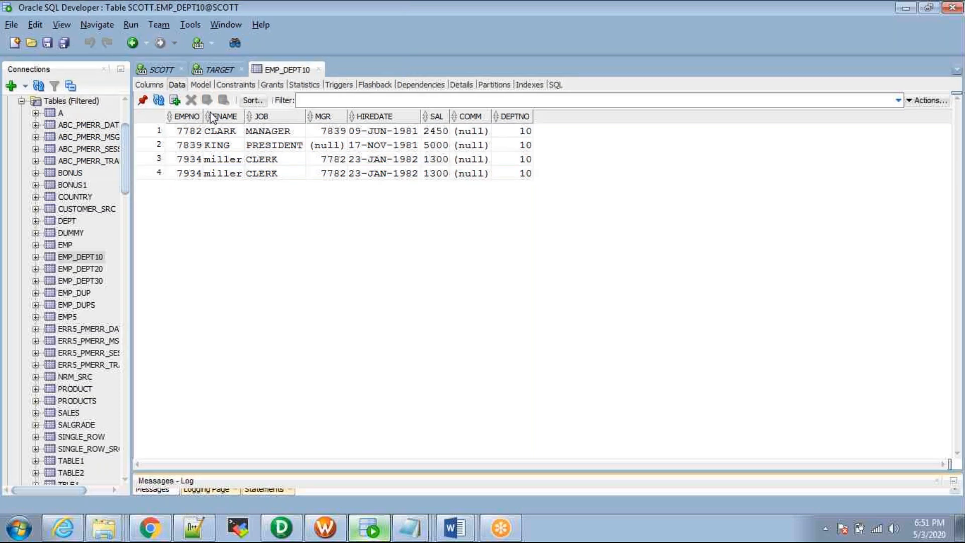
left_click(319, 70)
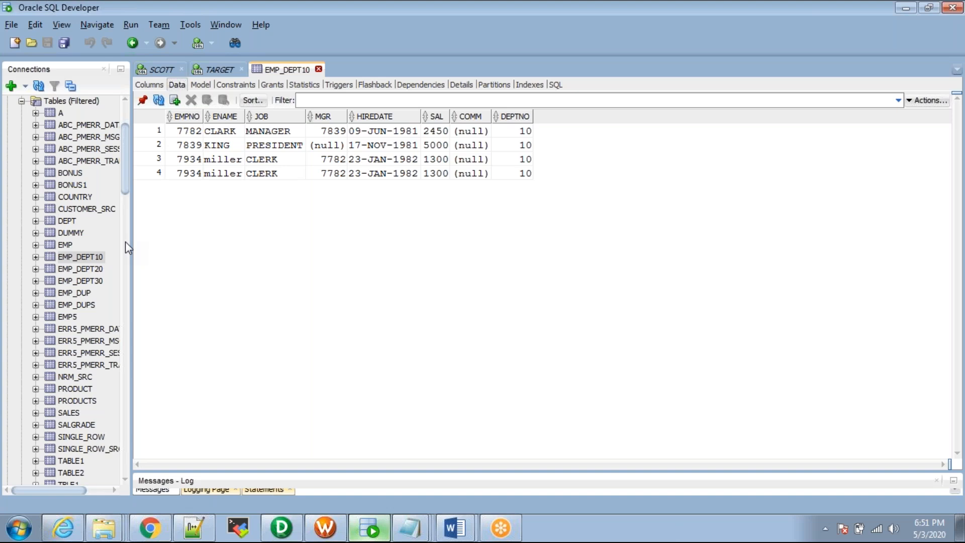
Step: Duplicate the last row in the EMP_DEPT20 table's data, commit the change, and close the table
left_click(103, 269)
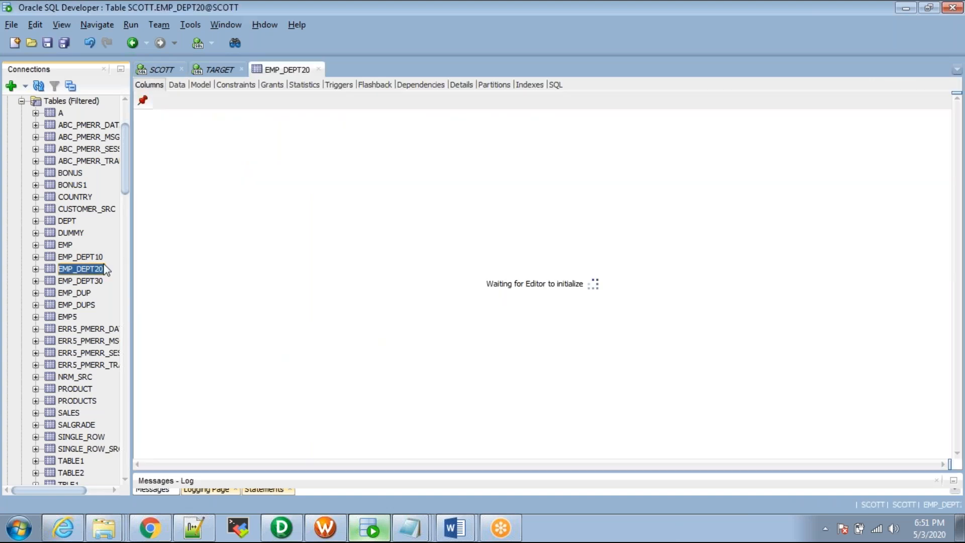
left_click(176, 86)
left_click(151, 177)
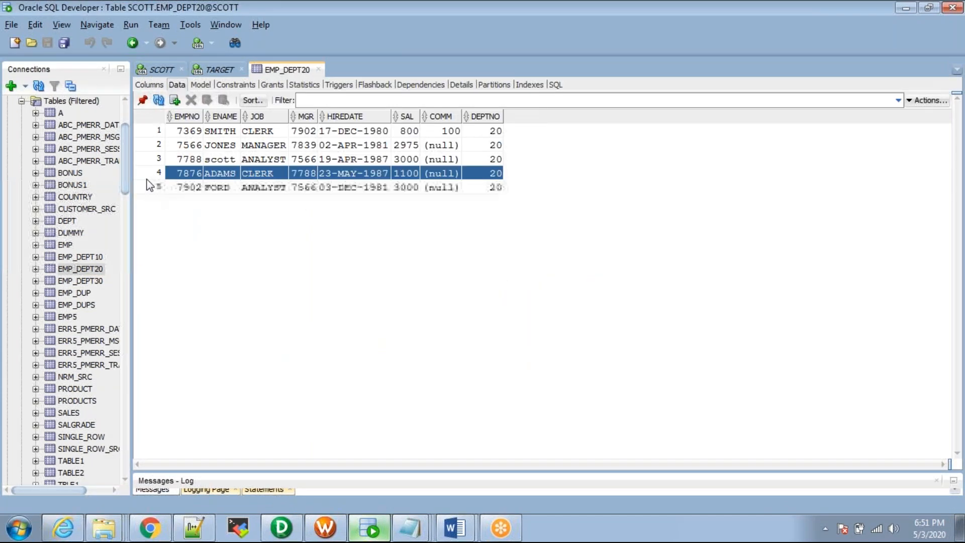
left_click(149, 185)
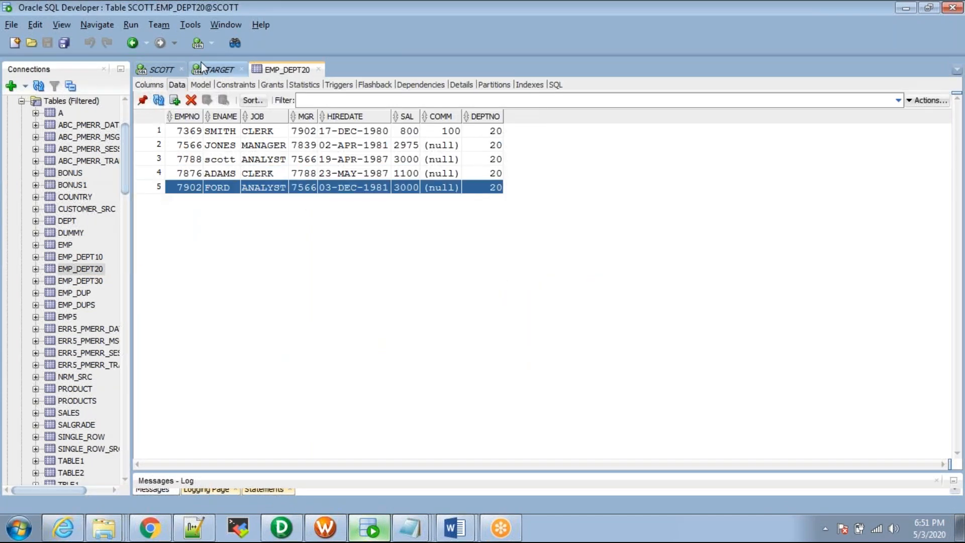
left_click(175, 100)
type("7902\tFORD\tANALYST\t7566\t03-DEC-1981\t3000\t(null)\t20")
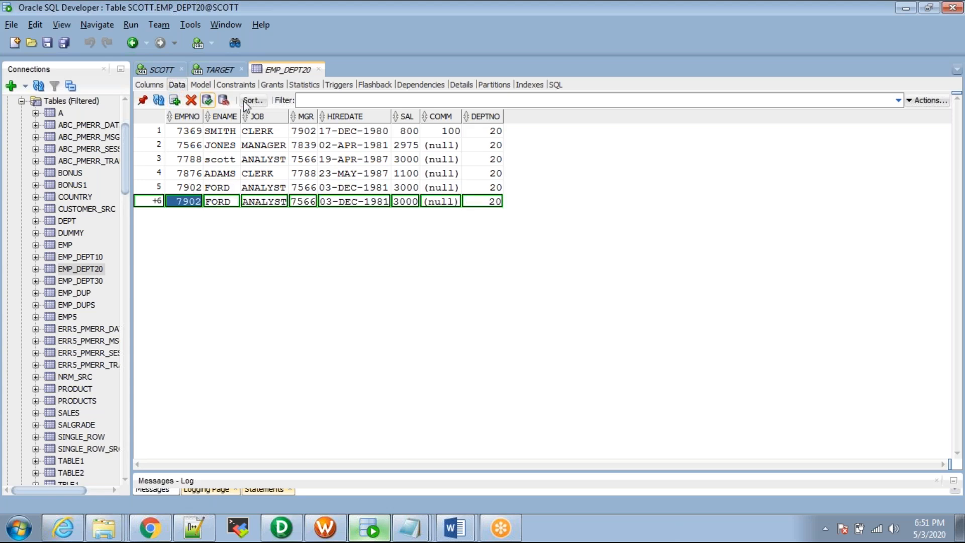
left_click(319, 69)
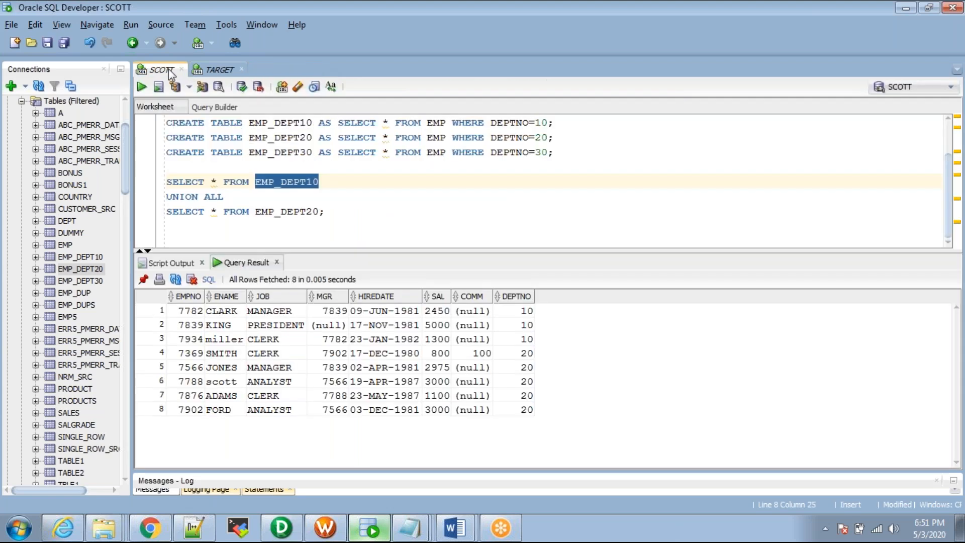
Step: Change UNION ALL to UNION in the worksheet and run only the SELECT * FROM EMP_DEPT10 statement
double_click(222, 196)
key("BackSpace")
left_click_drag(319, 181, 166, 182)
left_click(141, 88)
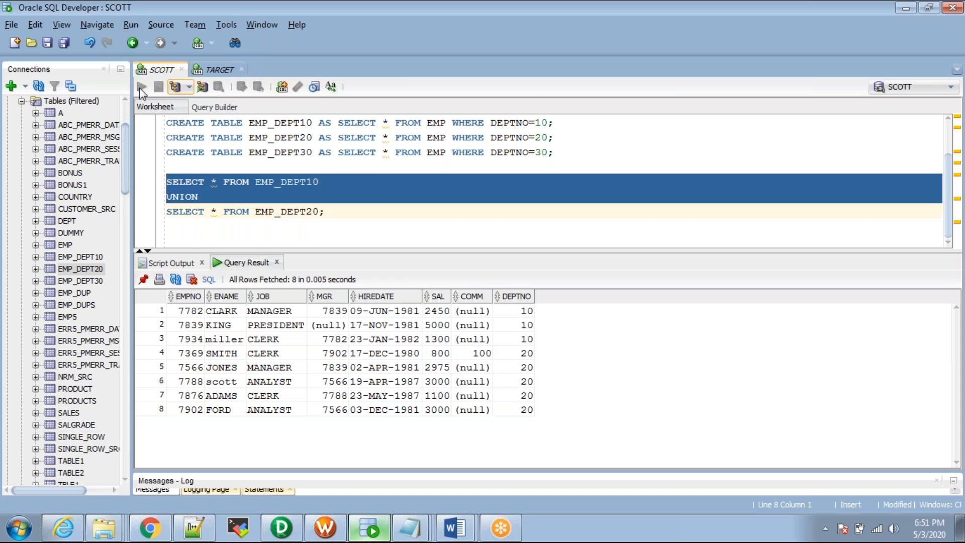
Step: Run only the SELECT * FROM EMP_DEPT20 statement of the UNION query
left_click(334, 212)
left_click_drag(333, 212, 166, 211)
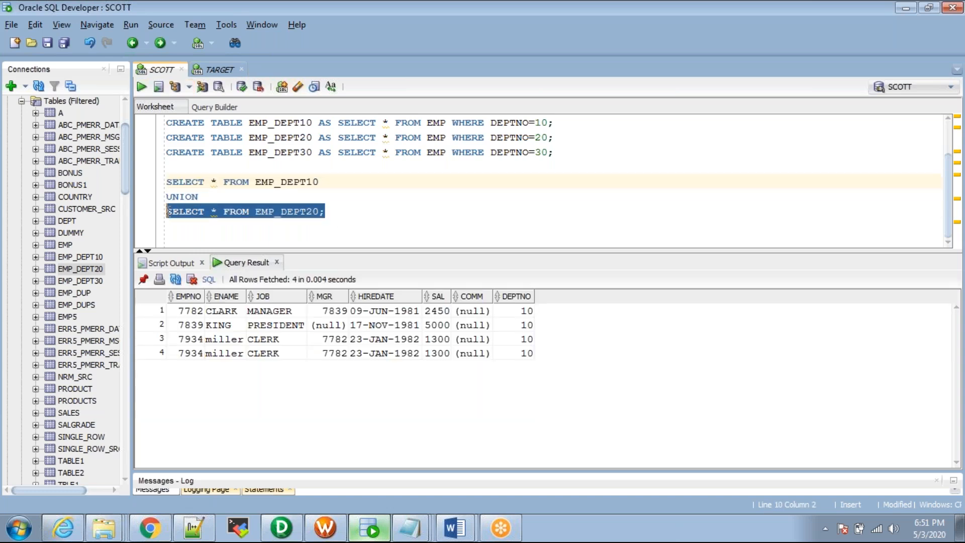
left_click(141, 86)
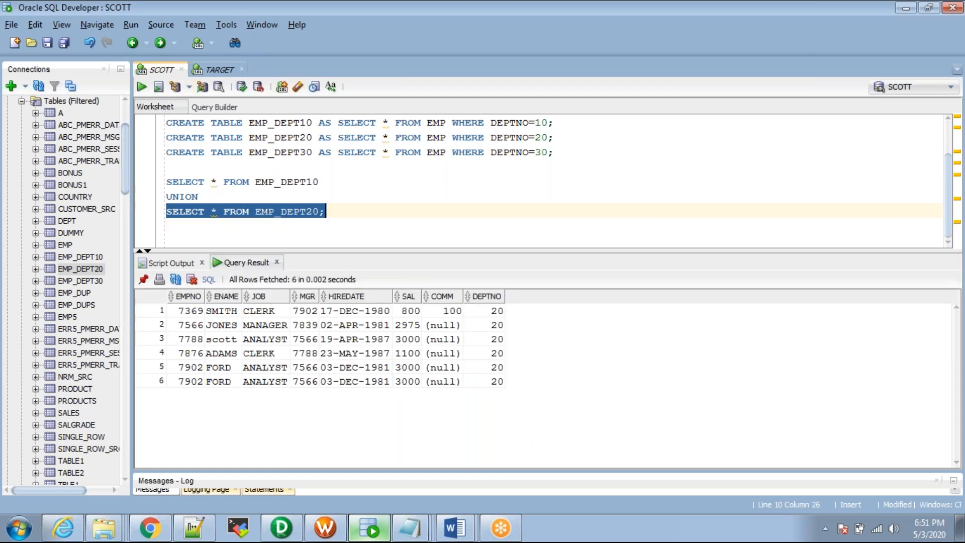
Step: Run the full UNION query on EMP_DEPT10 and EMP_DEPT20 and select all EMPNO values in its result
left_click(225, 197)
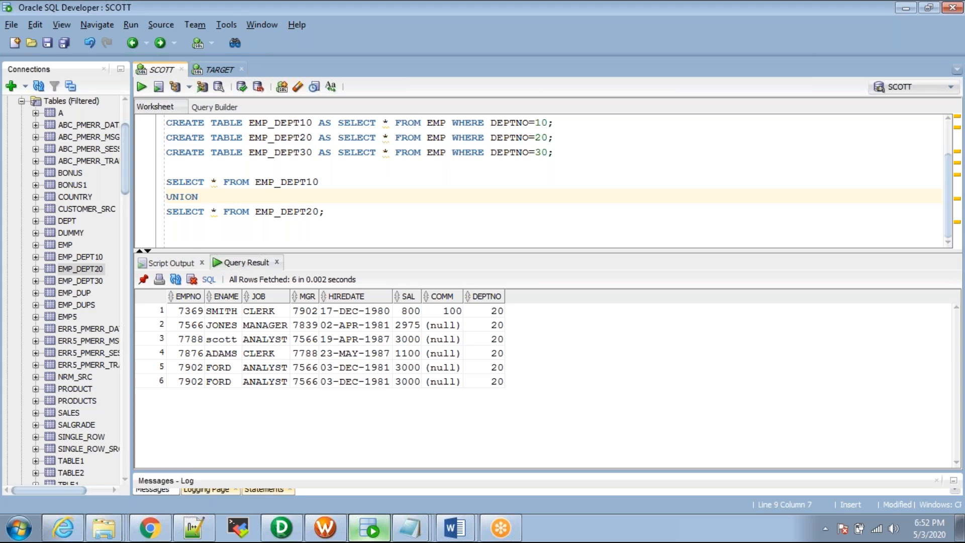
key("ctrl+Return")
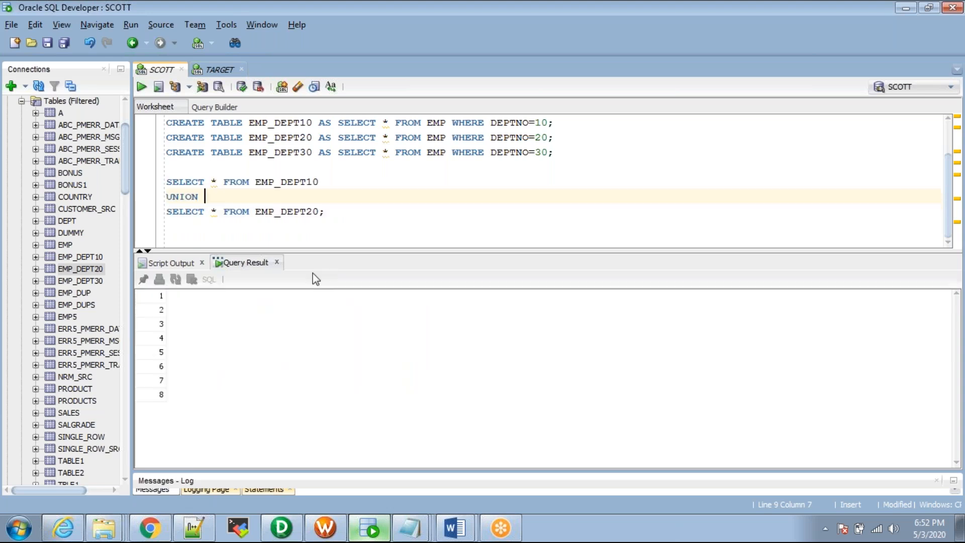
left_click(191, 311)
key("shift+Down")
key("shift+Down")
key("shift+Down")
key("shift+Down")
key("shift+Down")
key("shift+Down")
key("shift+Down")
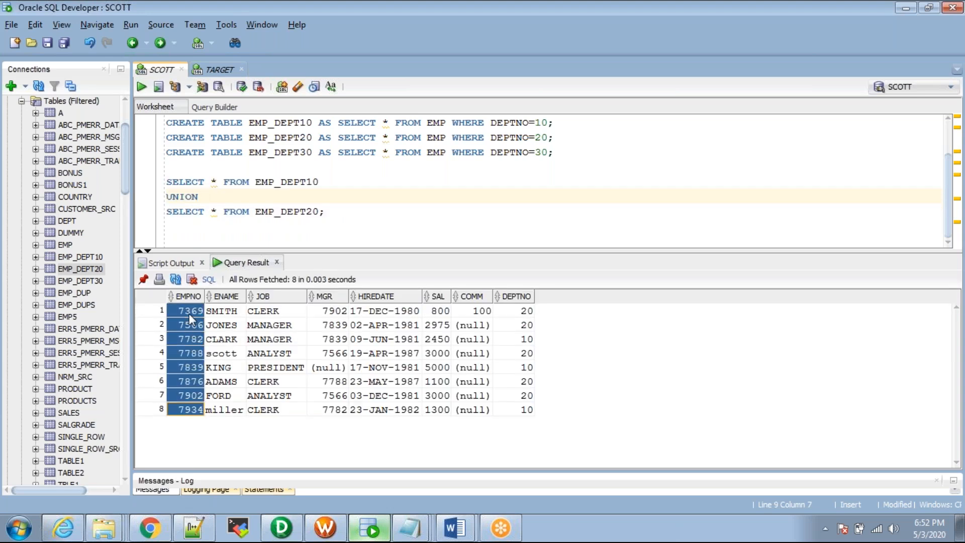
Step: Add ALL to the UNION operator and run the UNION ALL query on both tables
left_click(211, 198)
type("ALL")
key("ctrl+Return")
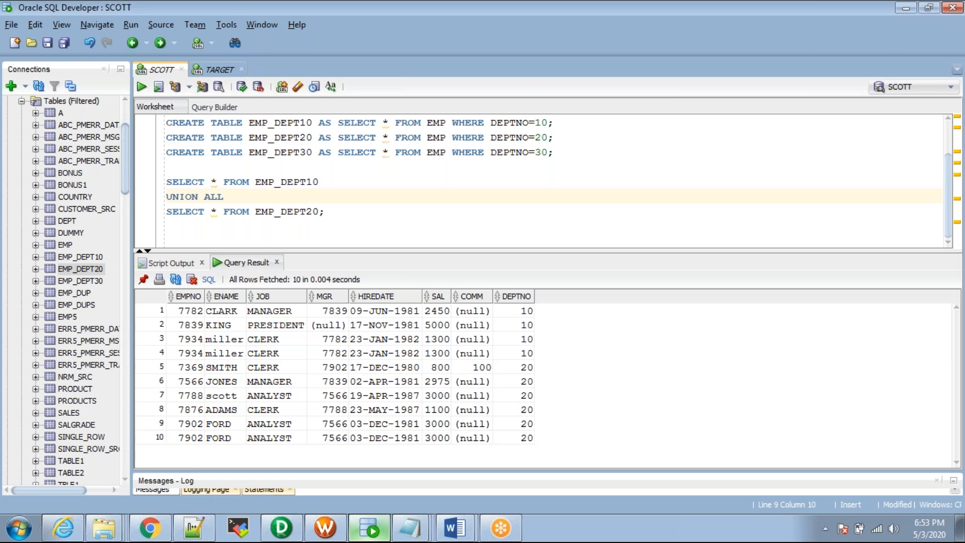
Step: Remove ALL from the set operator and replace the asterisk in the EMP_DEPT10 query with EMPNO,ENAME,SAL
left_click_drag(229, 197, 204, 196)
key("BackSpace")
left_click(218, 182)
key("BackSpace")
type("EMPNO")
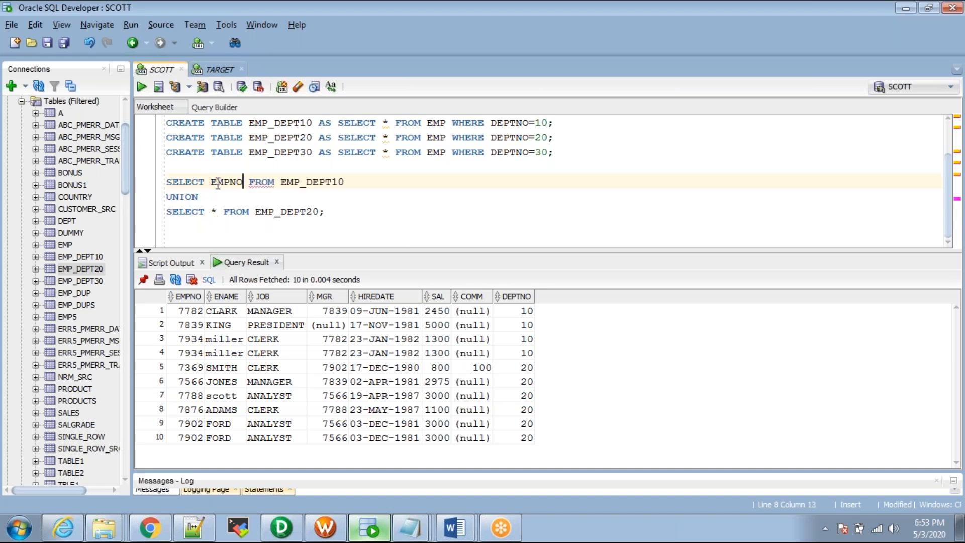
type(",ENAME,")
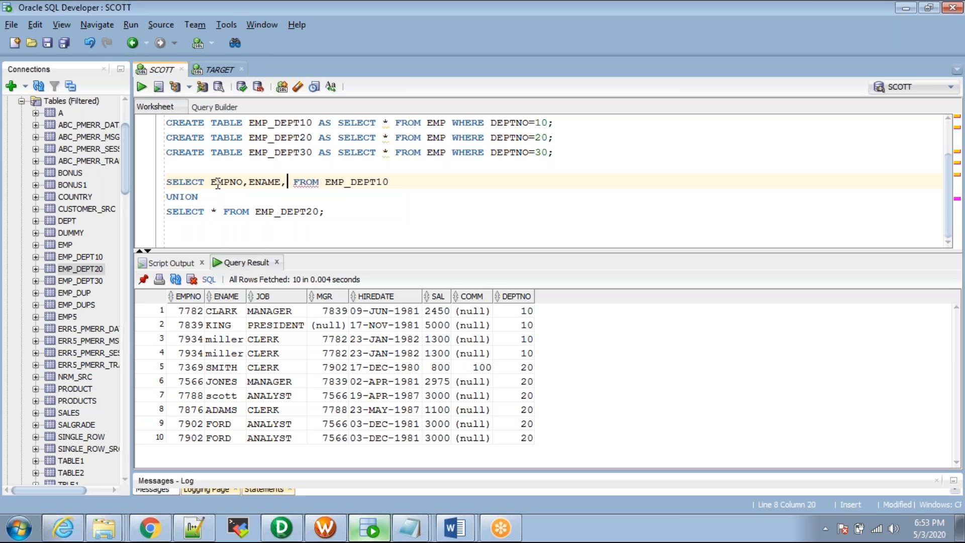
type("SAL")
left_click(181, 196)
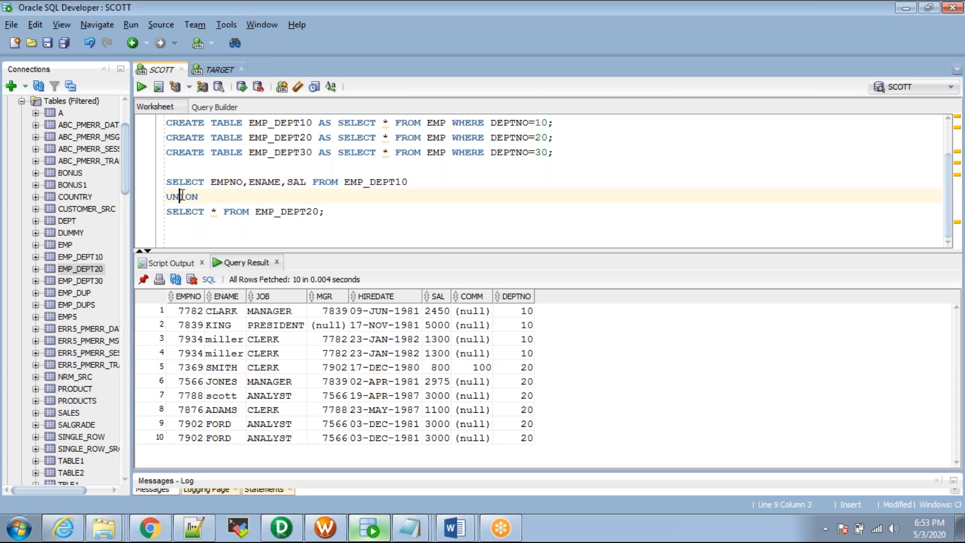
Step: Replace the asterisk in the EMP_DEPT20 query with EMPNO,ENAME,JOB,SAL and run the UNION query
left_click(214, 211)
key("Delete")
key("Delete")
type("EMPNO,")
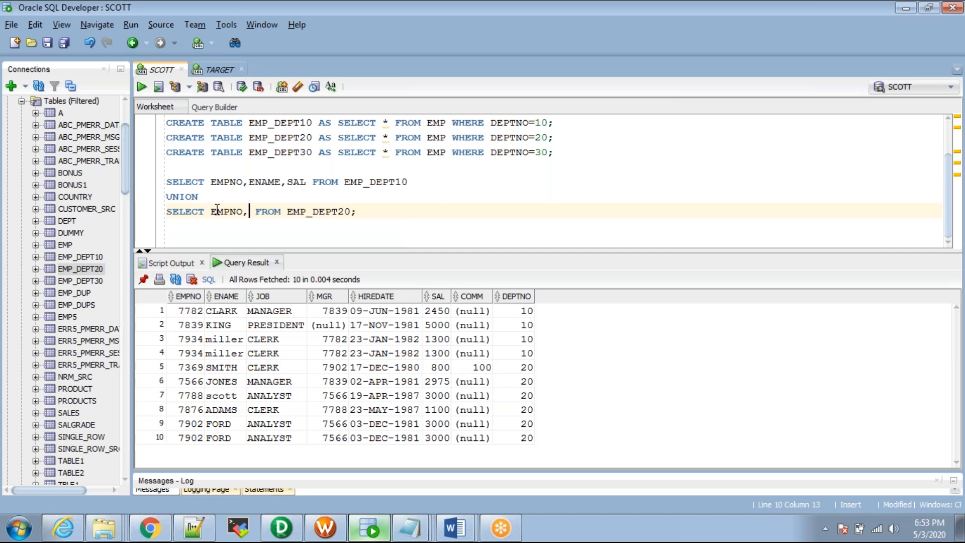
type("ENAME,JOB,SAL")
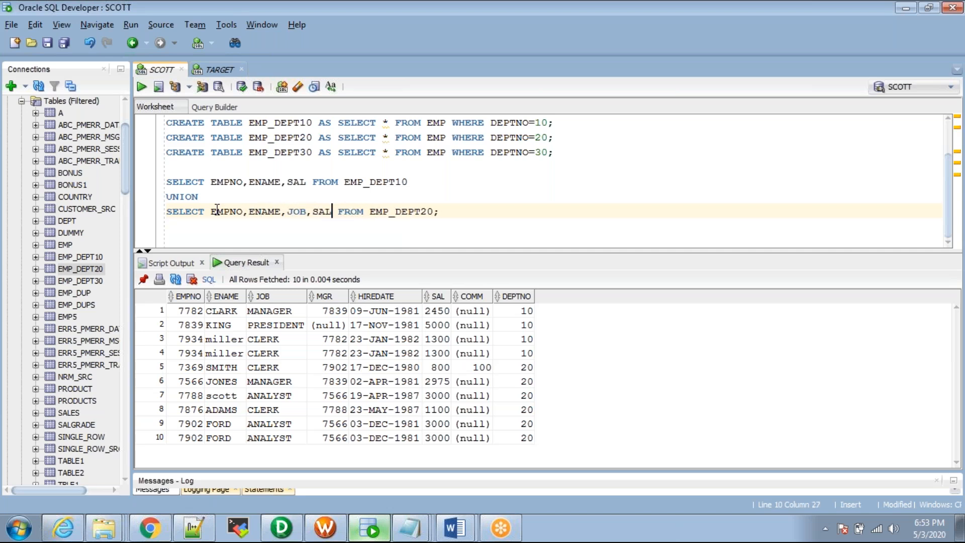
left_click(355, 189)
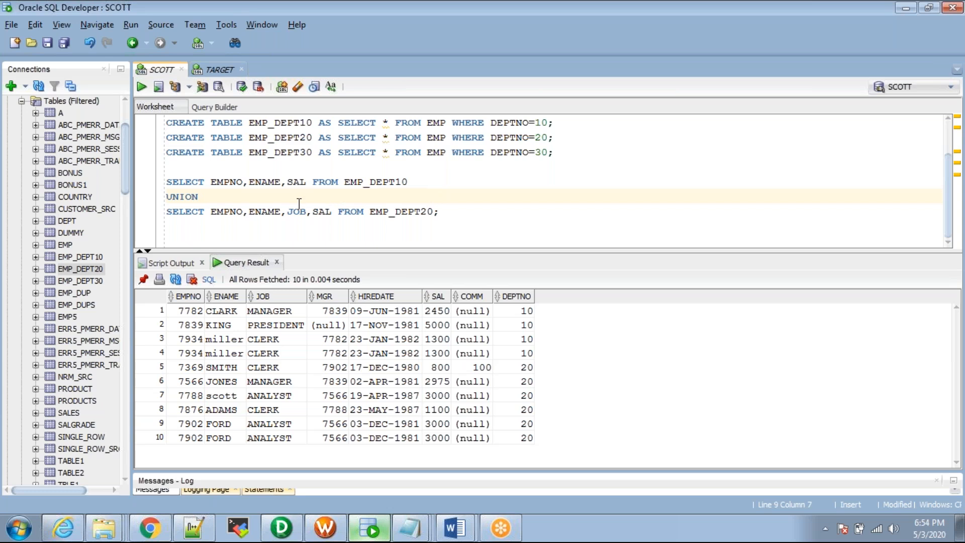
left_click_drag(166, 182, 166, 226)
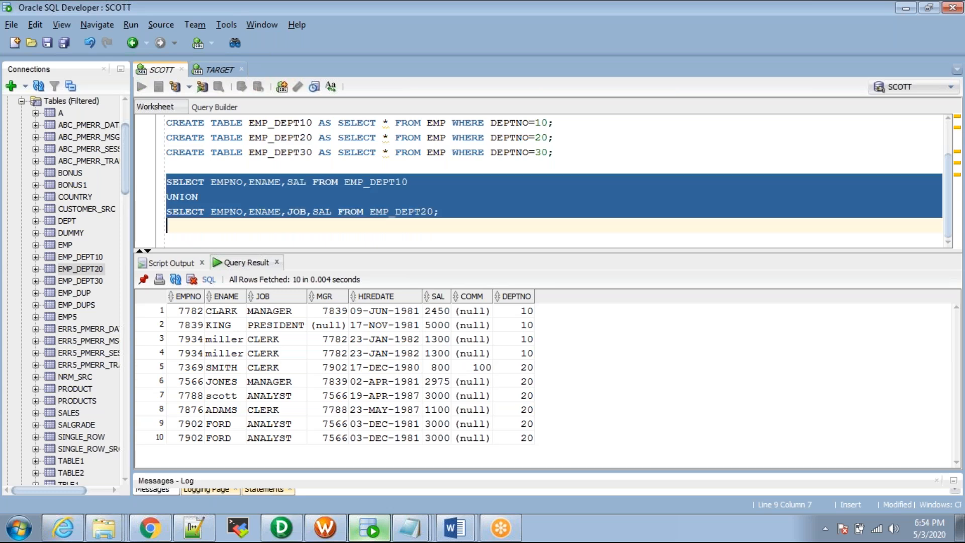
key("ctrl+Return")
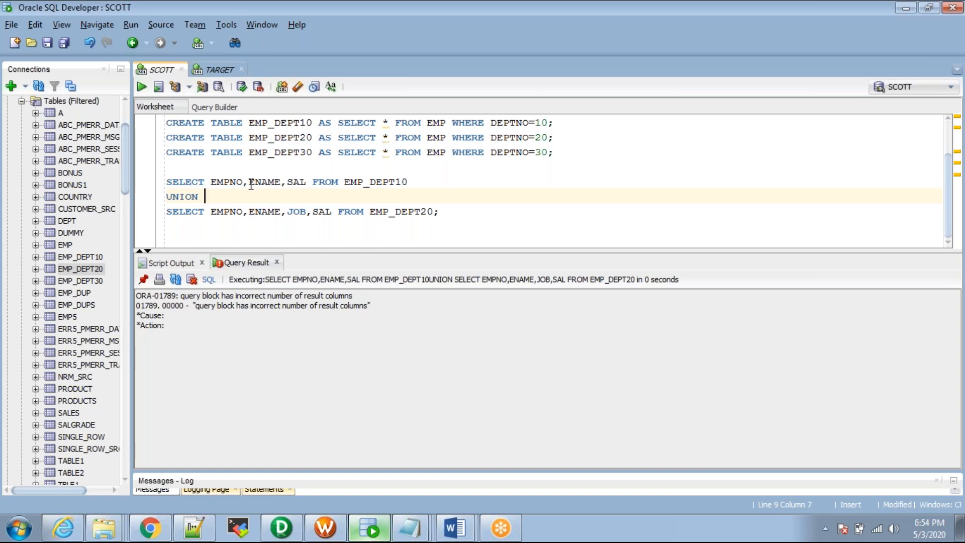
Step: Copy the EMPNO,ENAME,SAL column list from the EMP_DEPT10 query over the EMP_DEPT20 query's columns and run the UNION query
left_click_drag(211, 181, 306, 183)
key("ctrl+c")
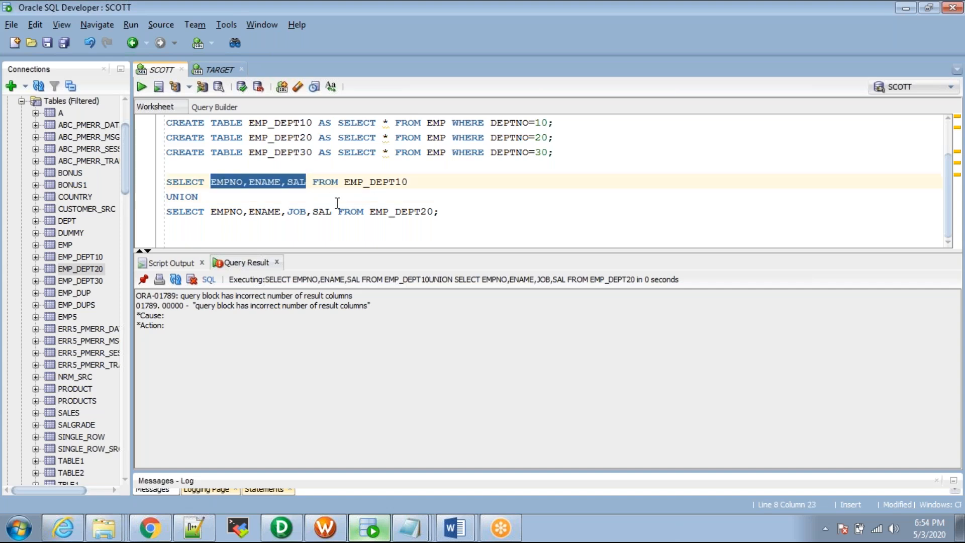
left_click(332, 211)
left_click_drag(331, 211, 211, 211)
key("ctrl+v")
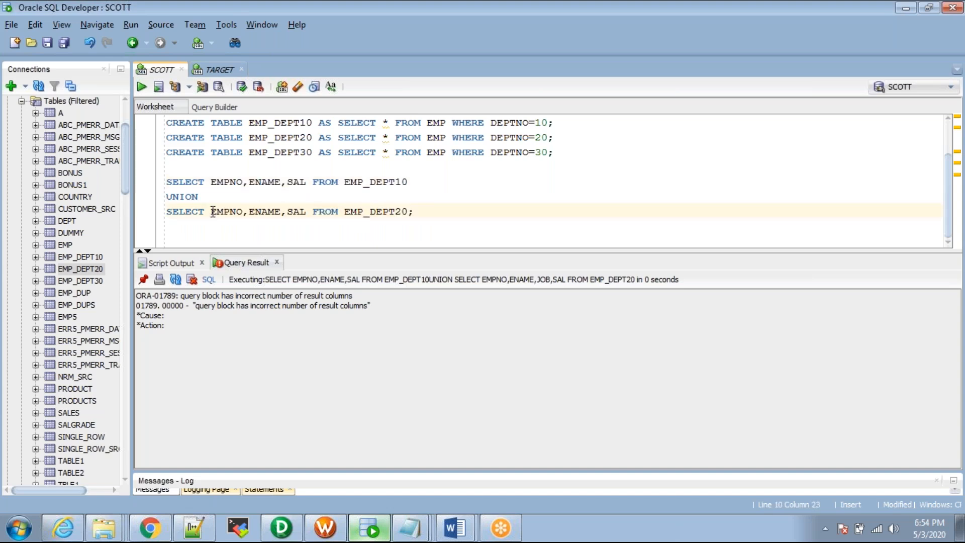
key("ctrl+Return")
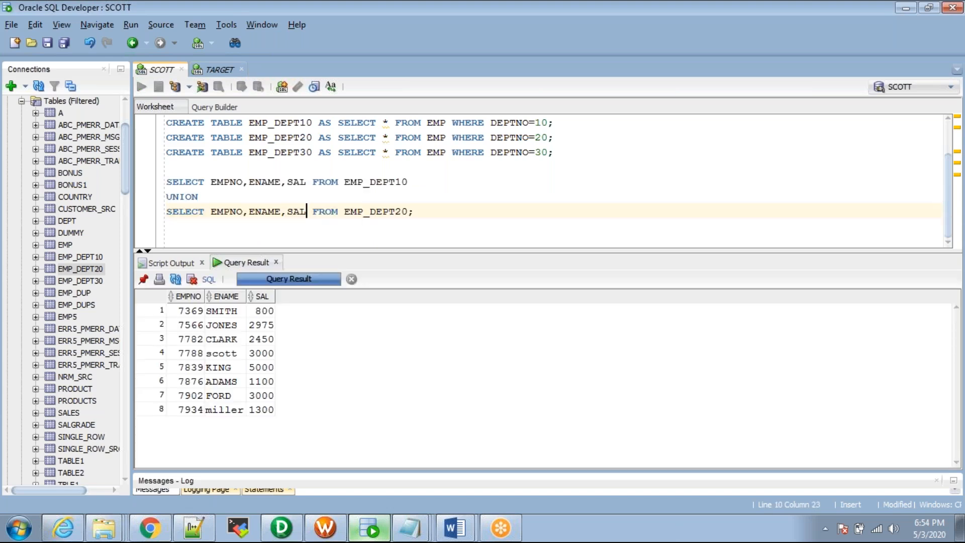
Step: Replace ENAME with JOB in the EMP_DEPT20 query's column list
double_click(278, 211)
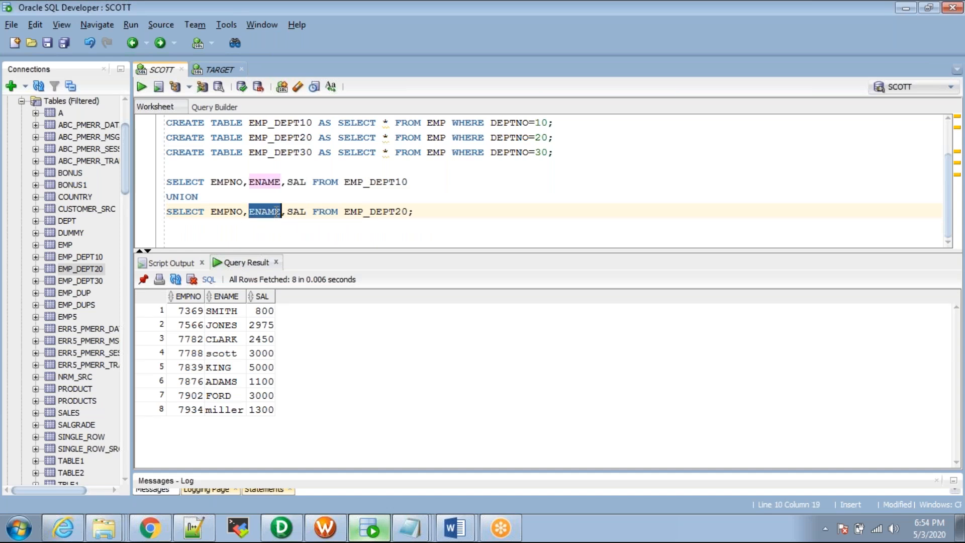
type("JOB")
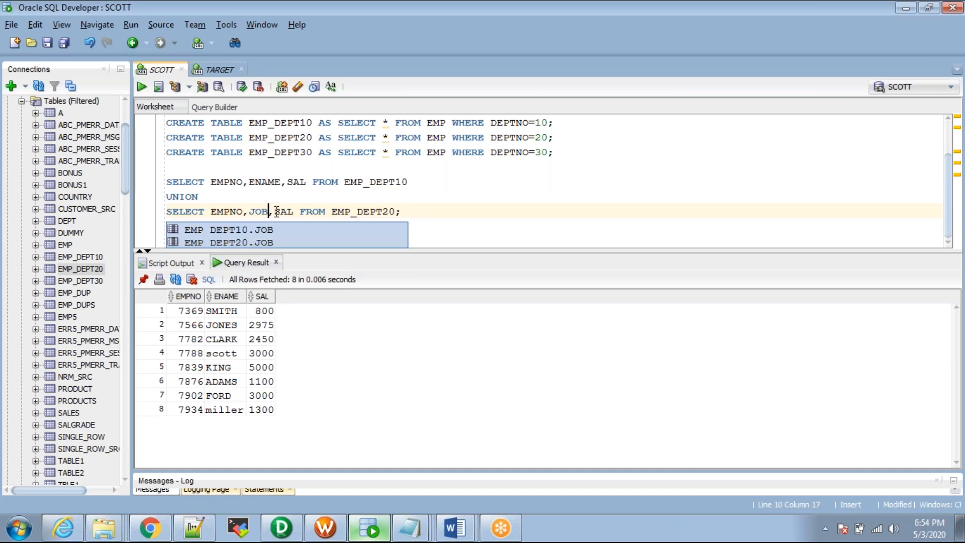
left_click(276, 211)
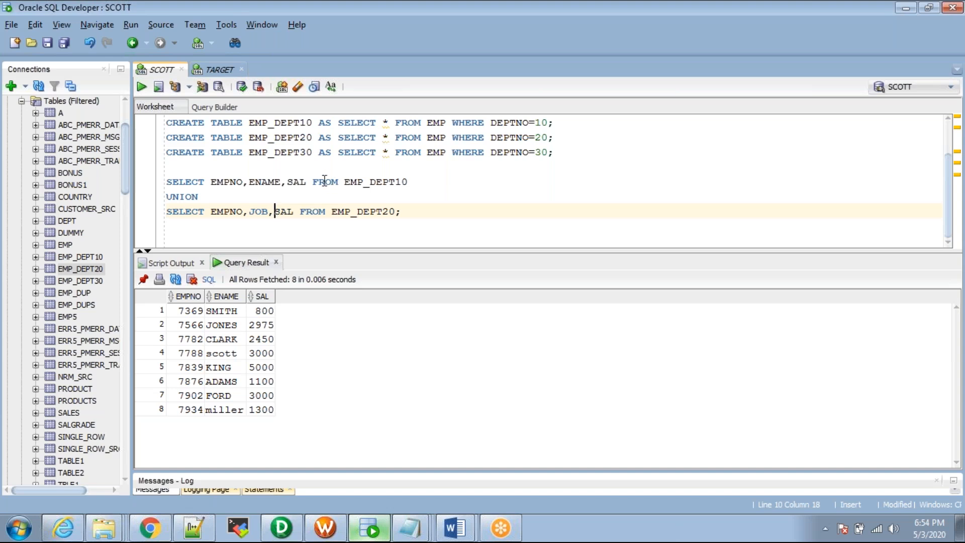
Step: Compare the column lists of the EMP_DEPT10 and EMP_DEPT20 queries position by position
left_click_drag(312, 181, 217, 181)
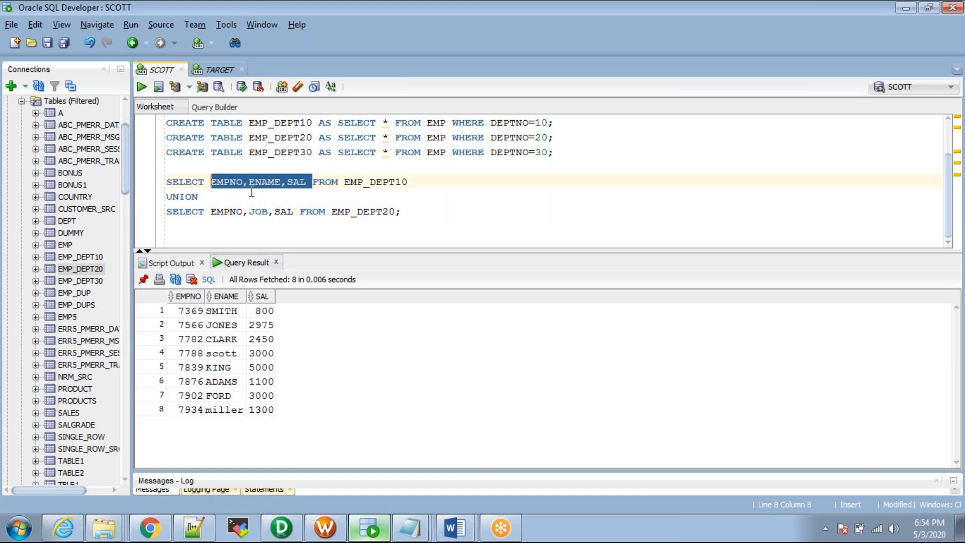
left_click_drag(300, 211, 219, 207)
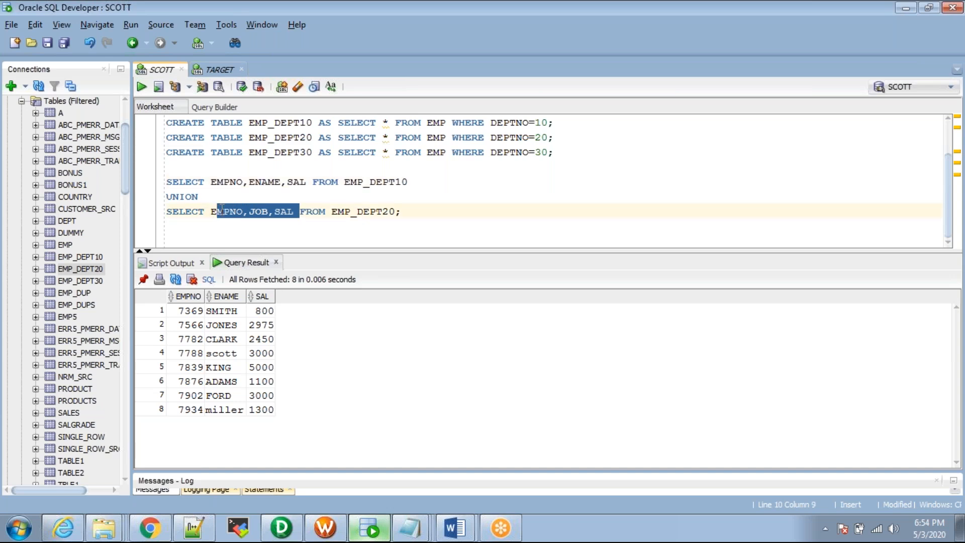
left_click(221, 202)
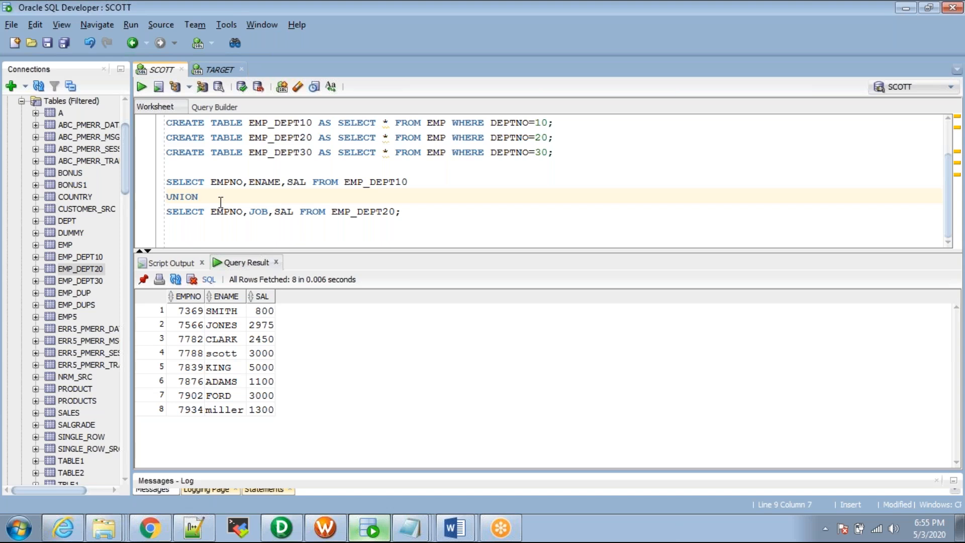
left_click(227, 182)
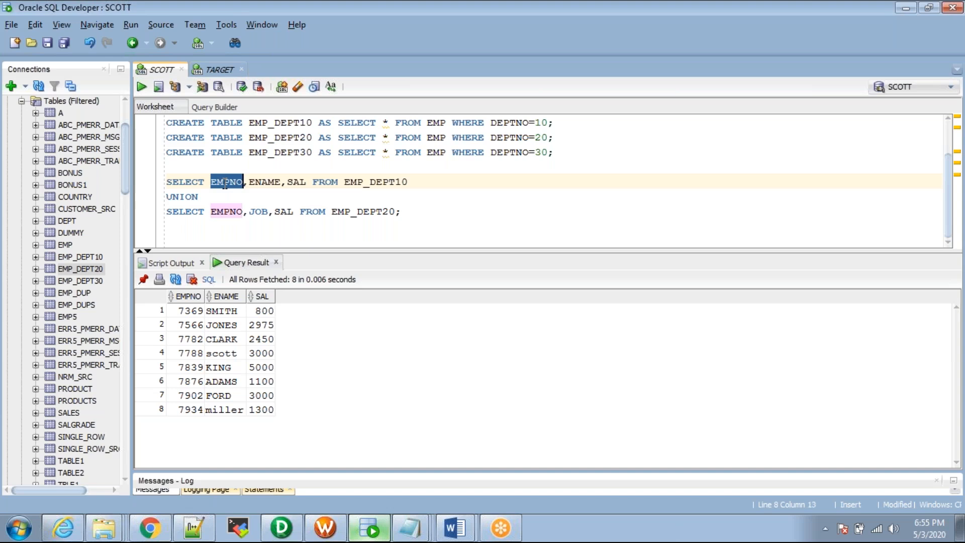
left_click(224, 211)
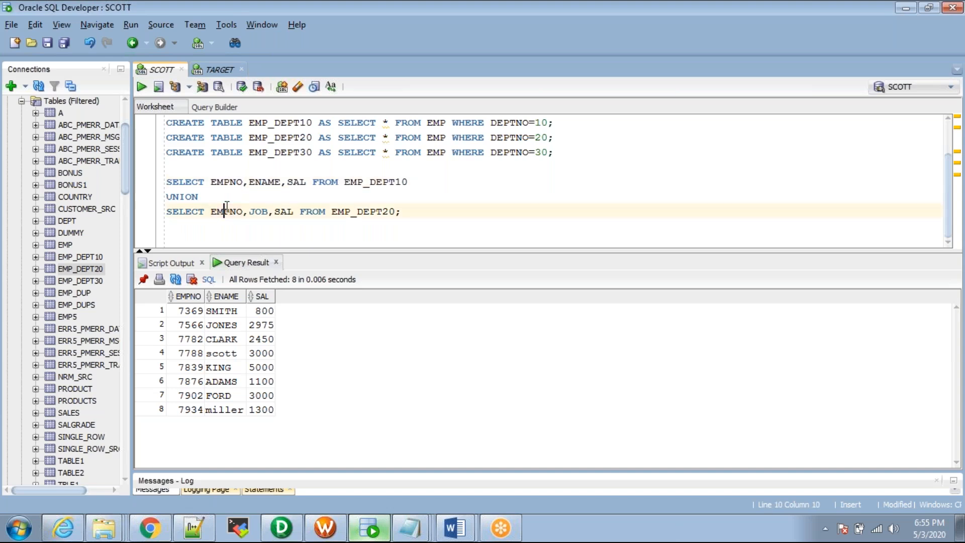
double_click(263, 182)
double_click(258, 211)
double_click(296, 182)
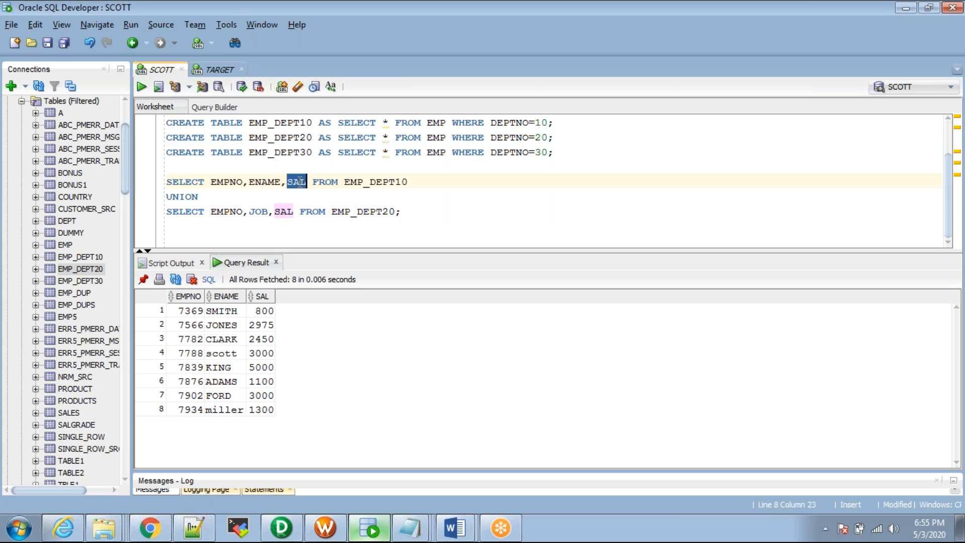
left_click(284, 211)
left_click(206, 197)
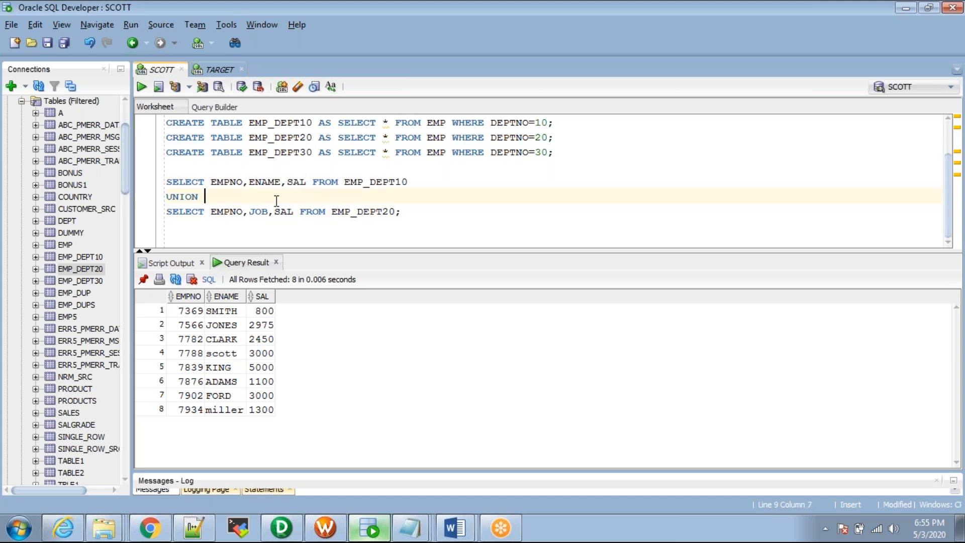
Step: Run the UNION query and select all ENAME values in its result
key("ctrl+Return")
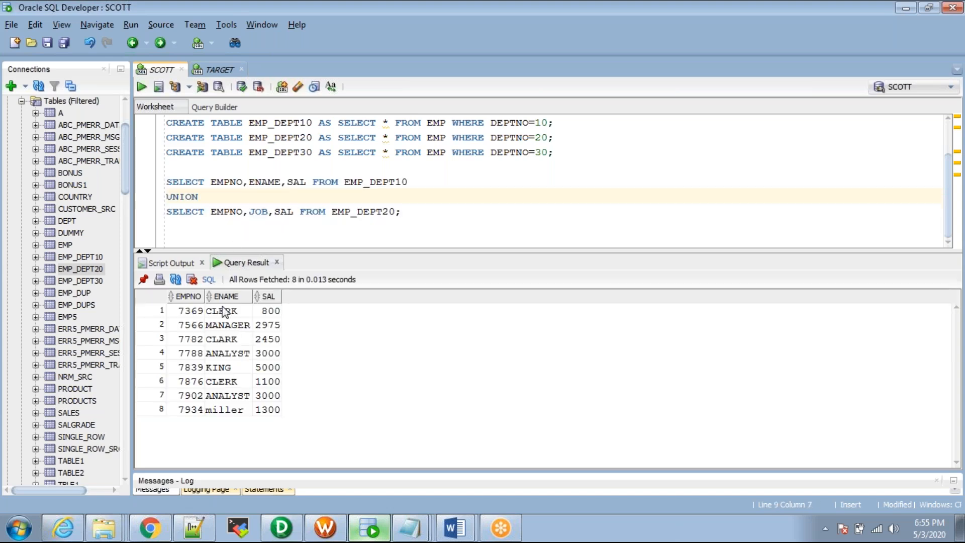
left_click(223, 312)
key("ctrl+shift+Down")
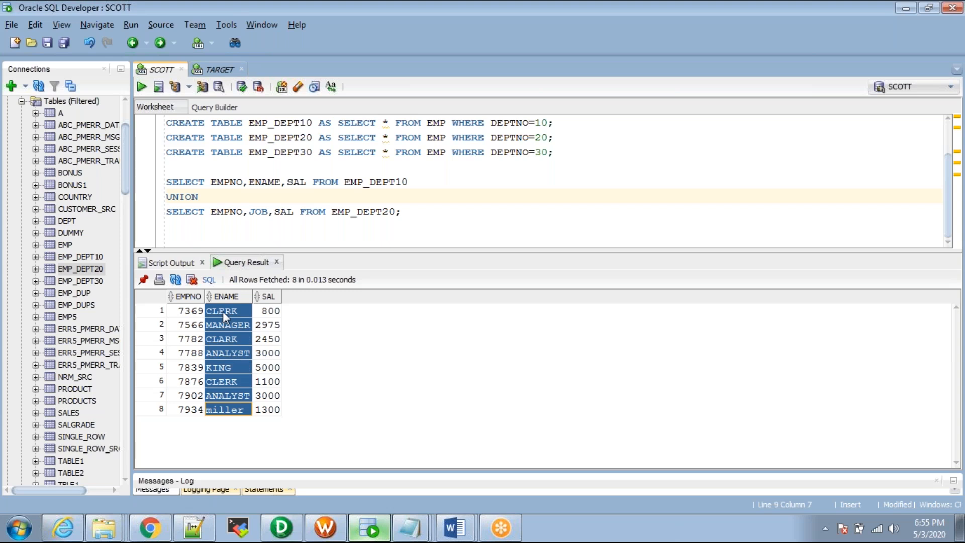
Step: Remove JOB and its comma from the EMP_DEPT20 query's column list
left_click(274, 211)
key("BackSpace")
key("BackSpace")
key("BackSpace")
key("BackSpace")
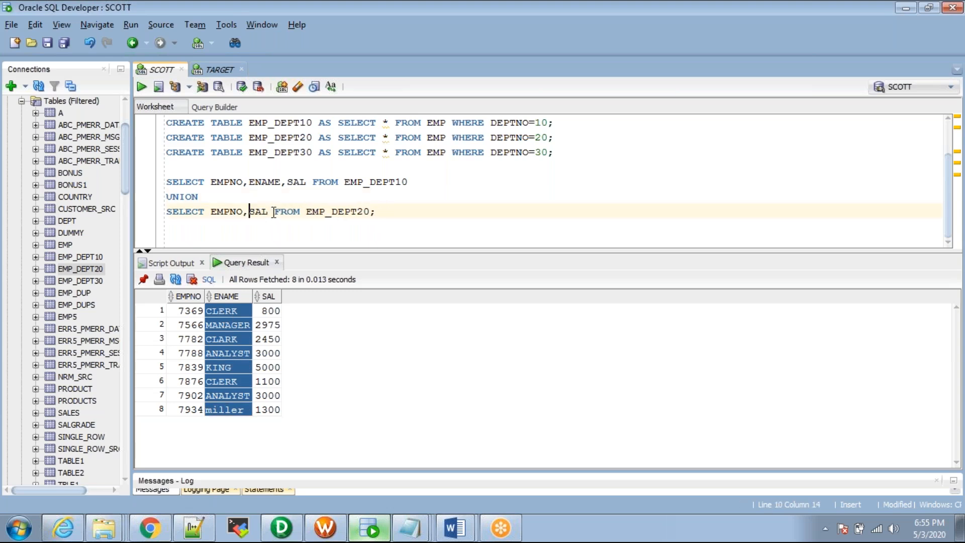
Step: Insert ENAME before EMPNO in the EMP_DEPT20 query so its column list reads ENAME,EMPNO,SAL
left_click(213, 211)
type("E")
key("BackSpace")
key("BackSpace")
type("EN")
key("BackSpace")
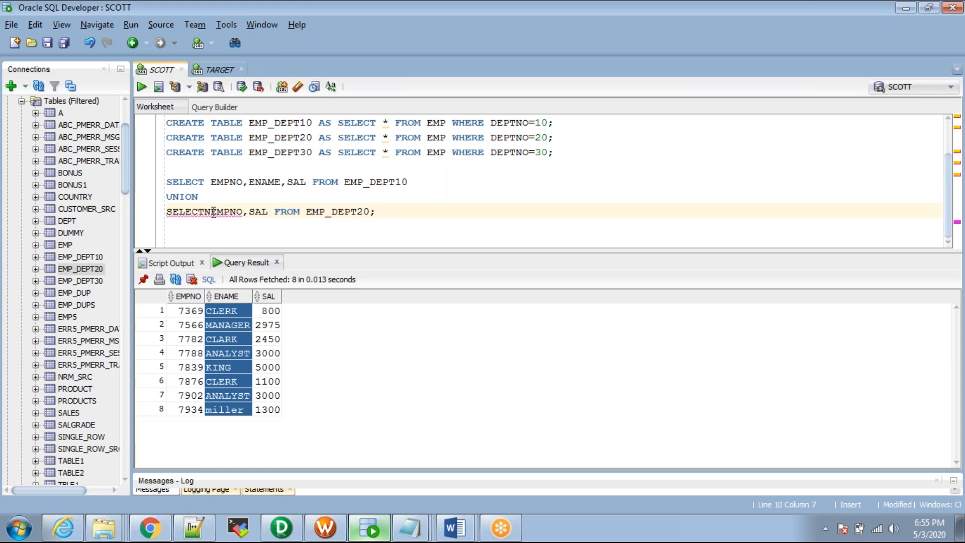
type("ENAME.")
key("BackSpace")
type(",")
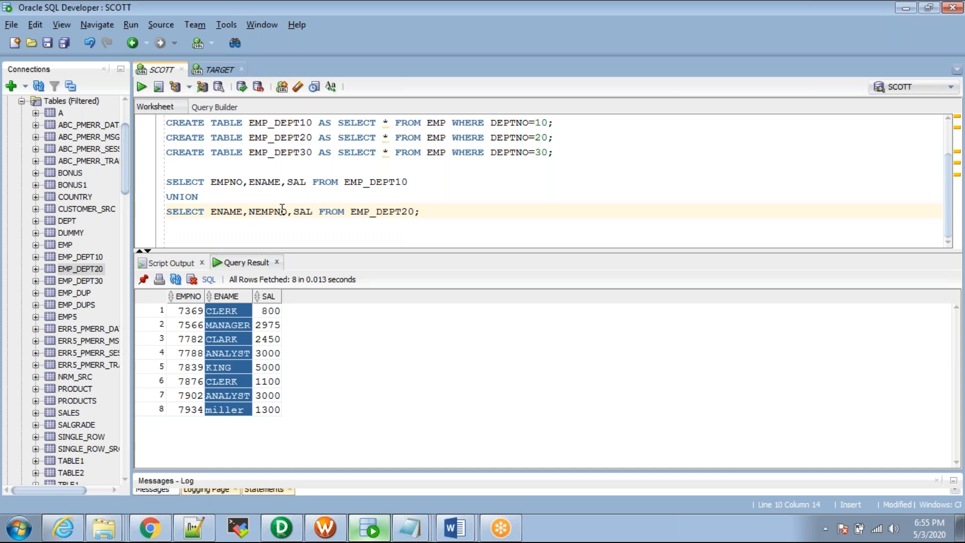
key("Delete")
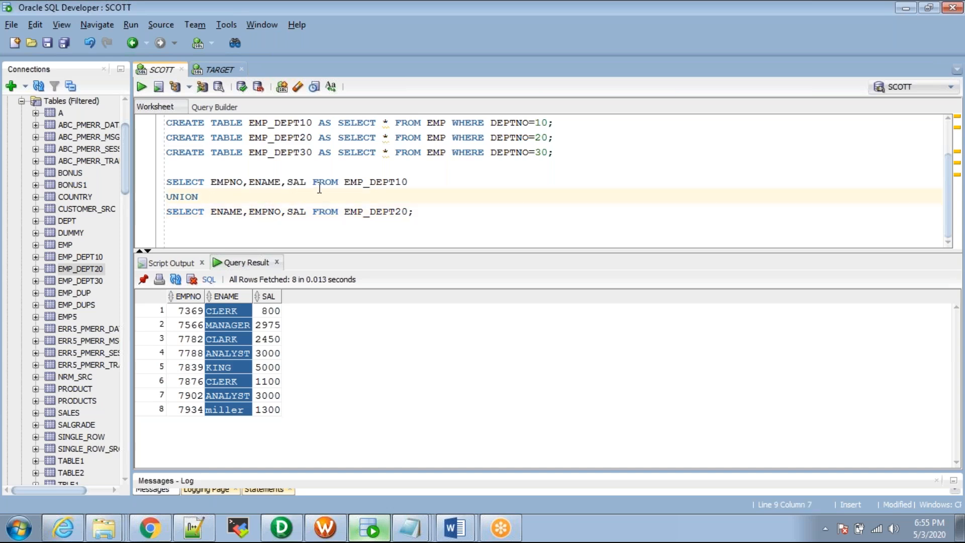
Step: Compare the first columns of both queries and run the UNION query with the swapped EMP_DEPT20 columns
double_click(227, 182)
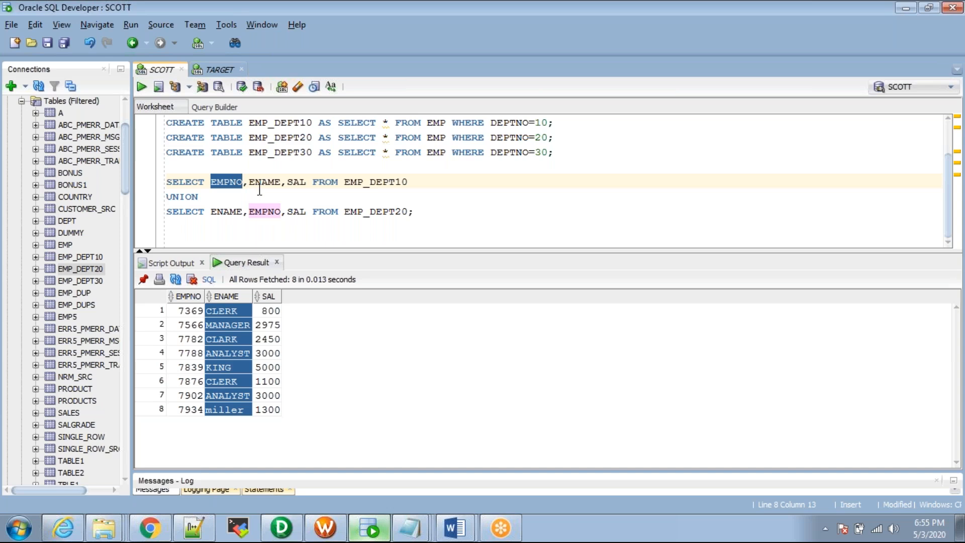
double_click(227, 183)
double_click(222, 212)
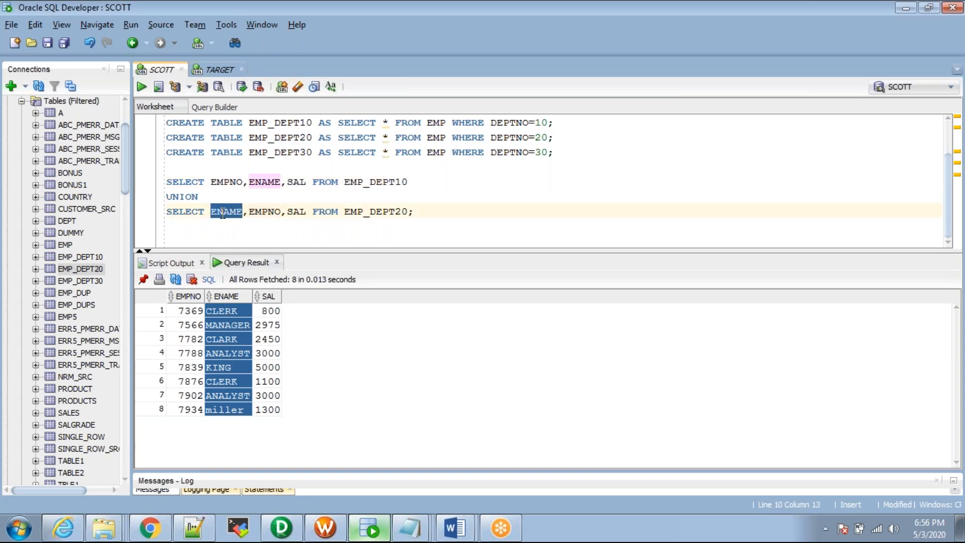
left_click(224, 211)
key("ctrl+Return")
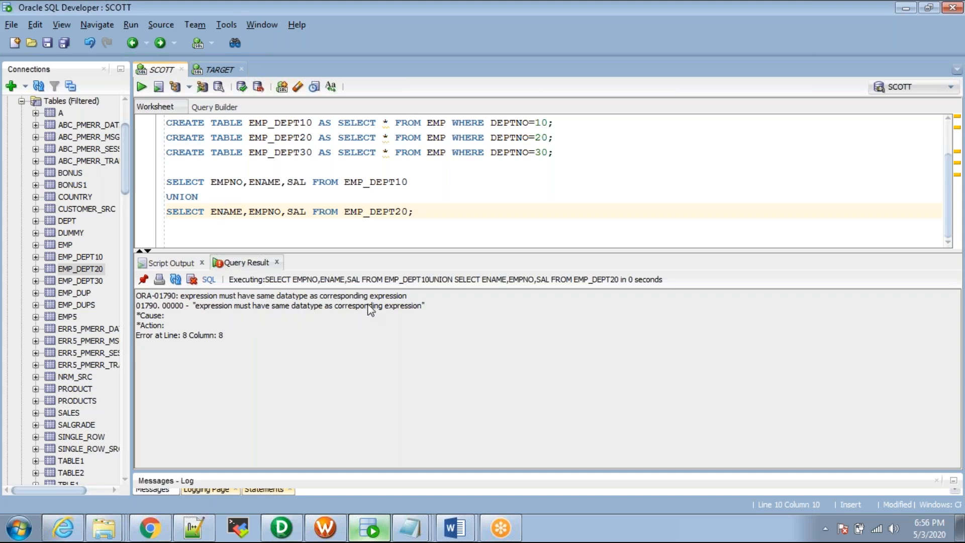
Step: Change the EMP_DEPT20 query's column list to EMPNO,JOB,SAL and rerun the UNION query
double_click(264, 182)
left_click(249, 211)
left_click_drag(248, 211, 211, 212)
key("Delete")
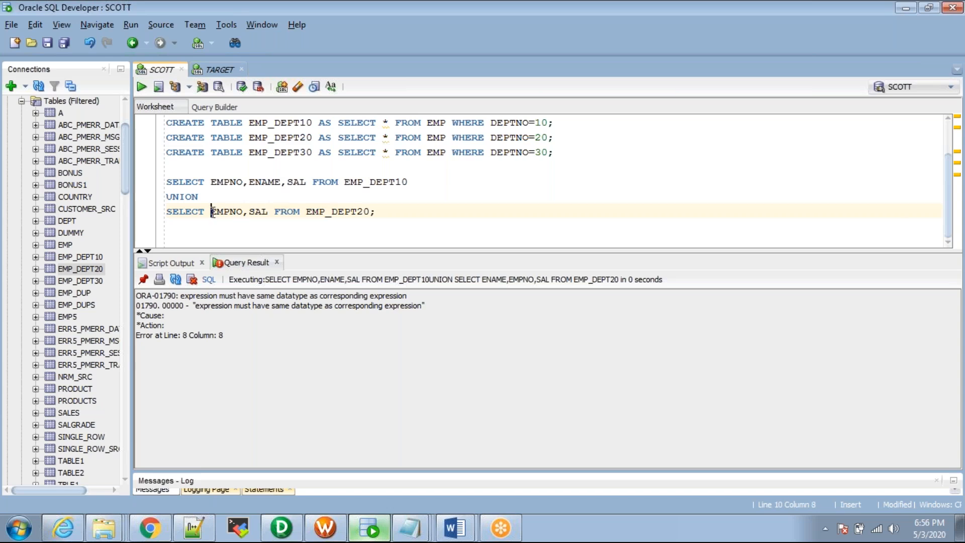
left_click(249, 212)
type("JOB,")
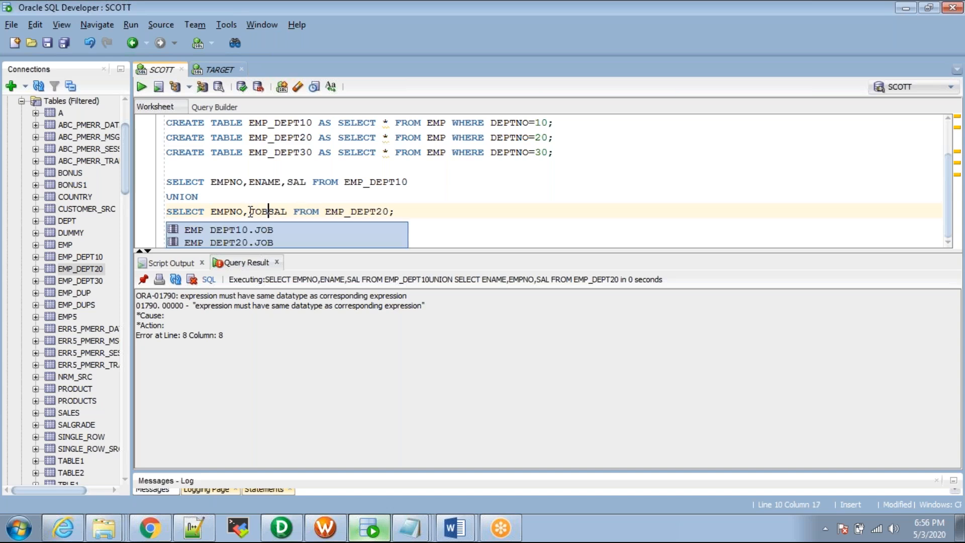
double_click(268, 182)
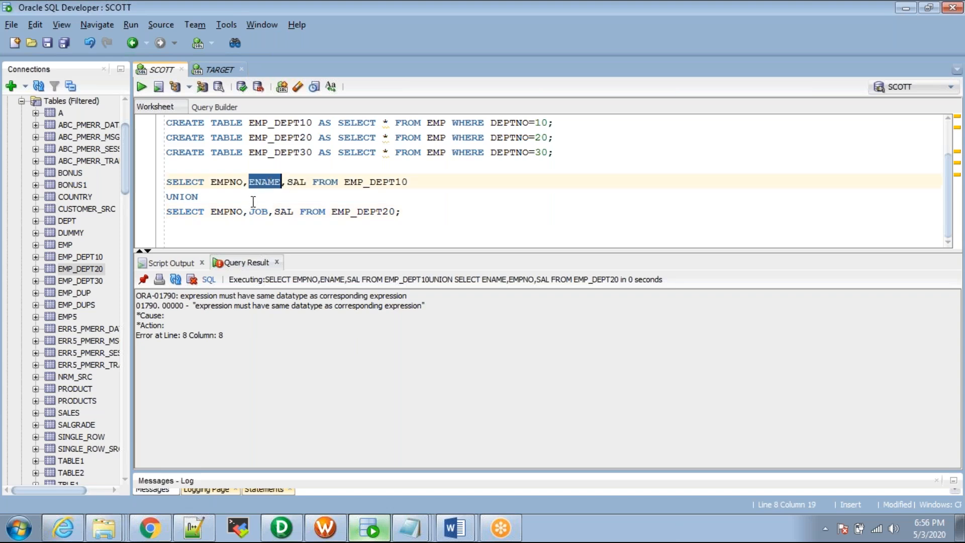
double_click(256, 206)
left_click(256, 204)
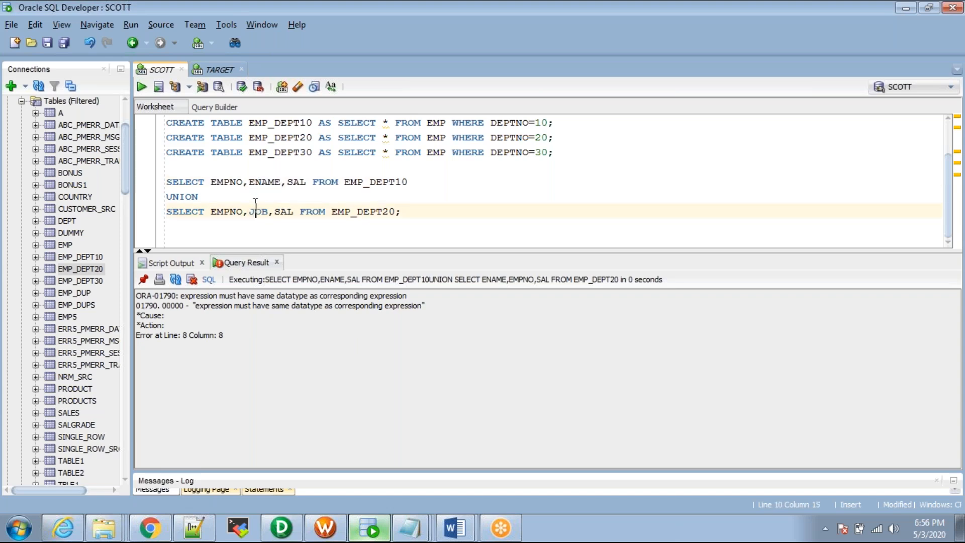
key("ctrl+Return")
Step: Examine how the columns of the two queries correspond, highlighting ENAME in the first and JOB in the second
left_click(238, 182)
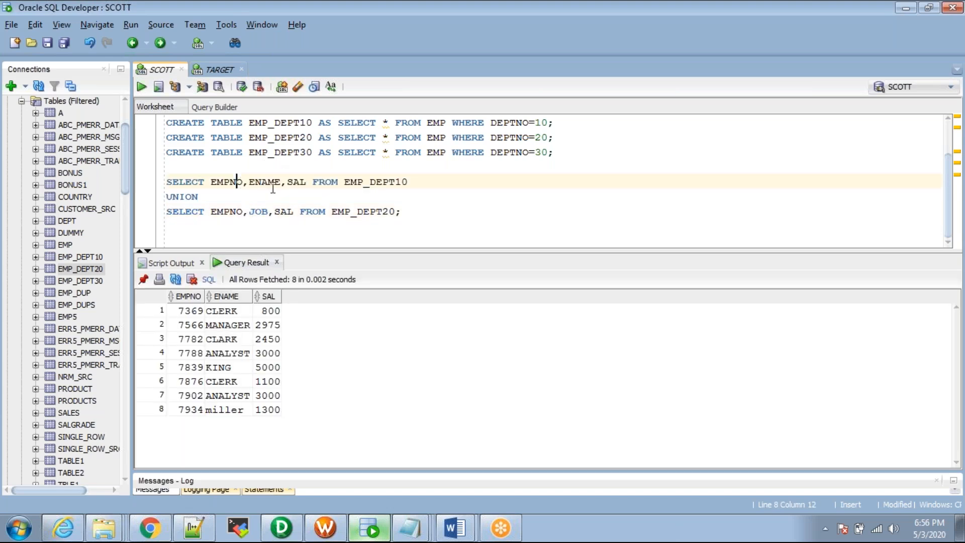
left_click(306, 182)
left_click(240, 217)
left_click(281, 210)
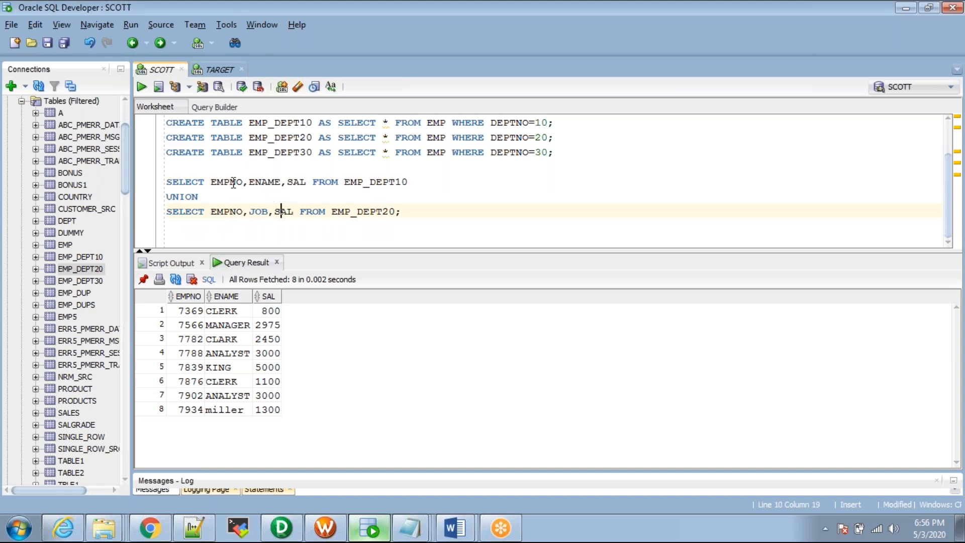
double_click(274, 185)
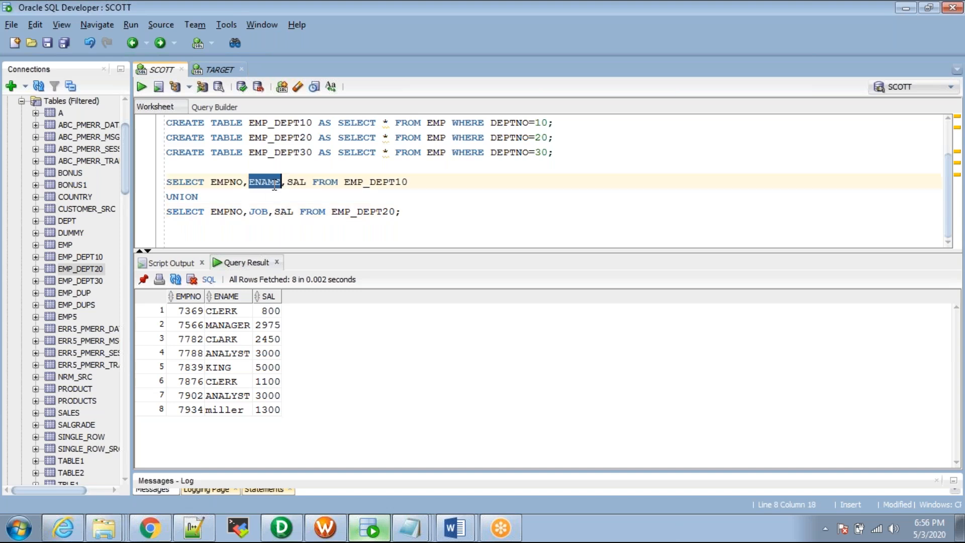
double_click(262, 212)
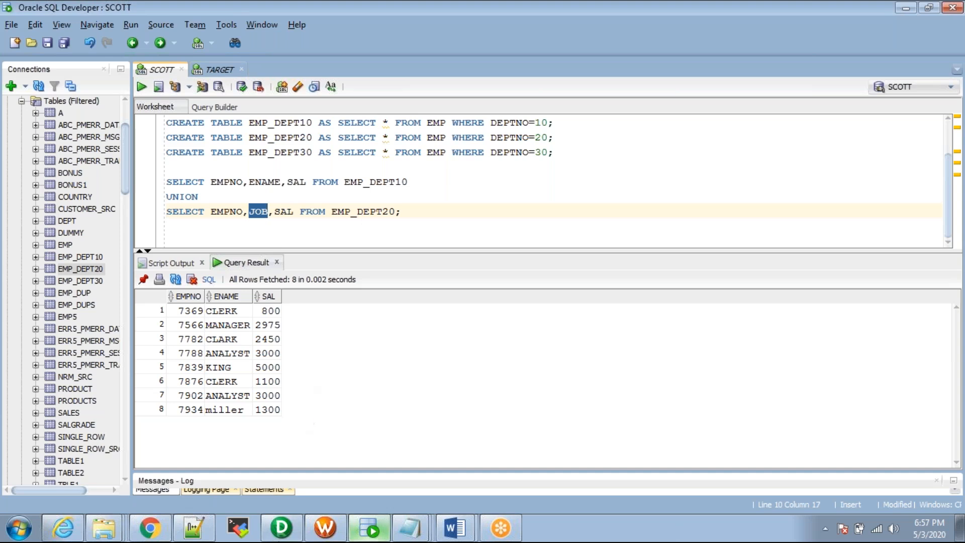
Step: Switch to Informatica PowerCenter Designer to look at the Union transformation, and return to the SQL worksheet
left_click(287, 526)
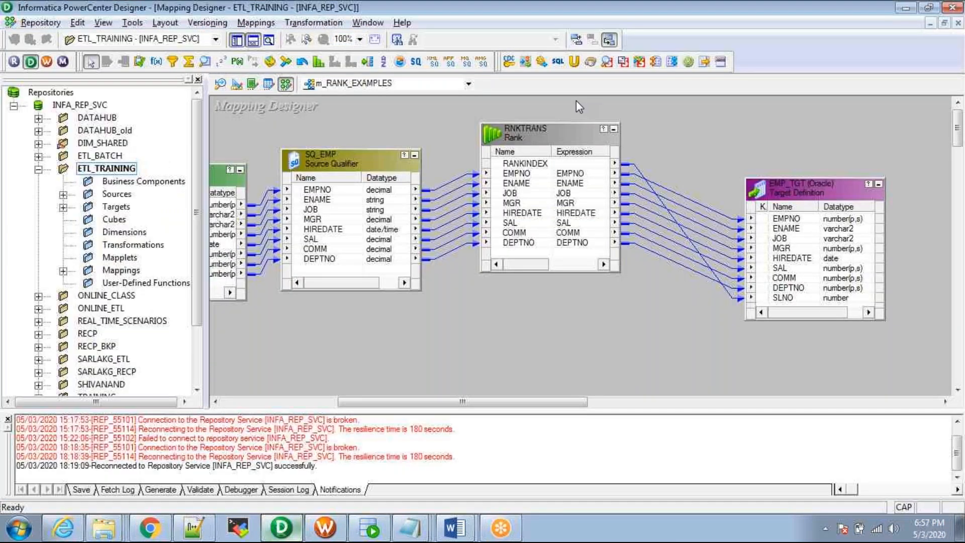
left_click(574, 62)
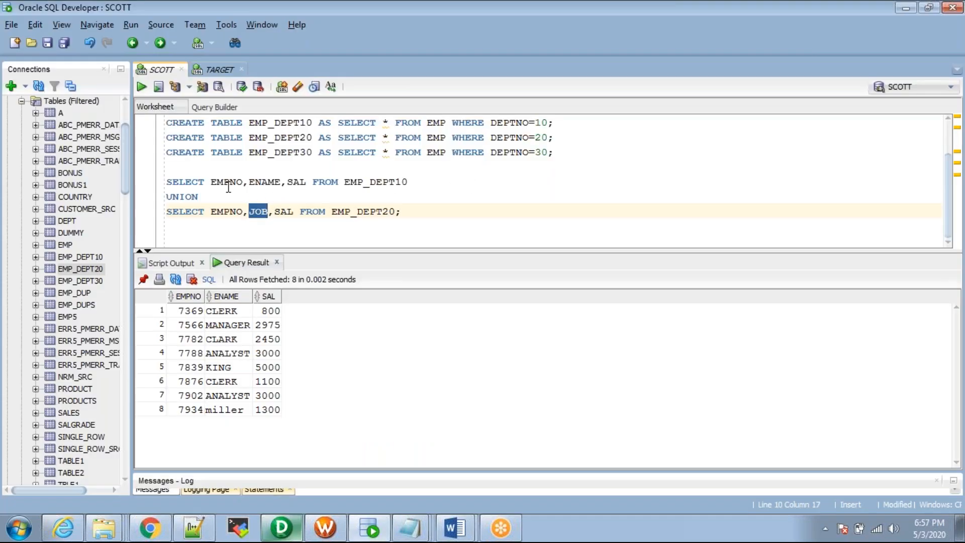
left_click(180, 183)
Step: Append UNION and a third query, SELECT * FROM EMP_DEPT20, after the existing EMP_DEPT20 query
left_click(396, 212)
key("Return")
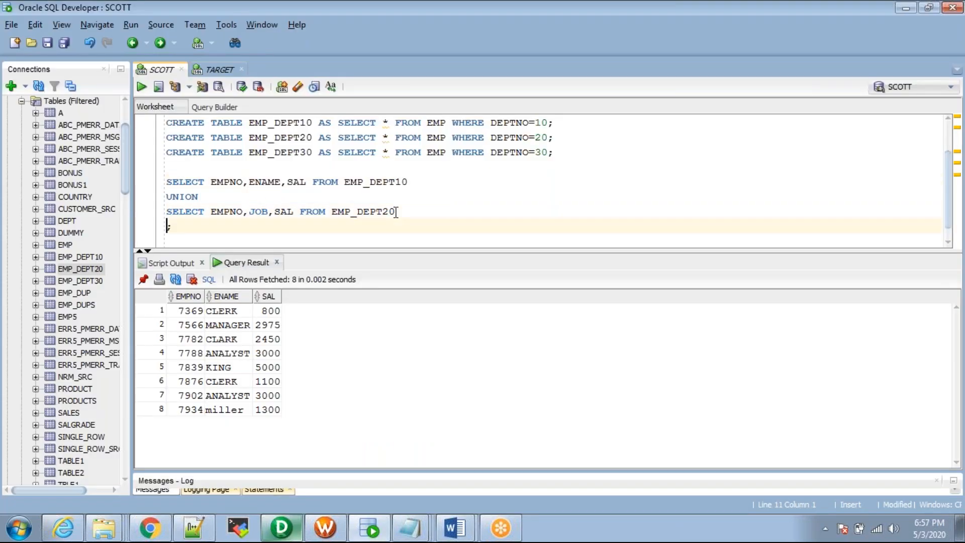
type("UNION")
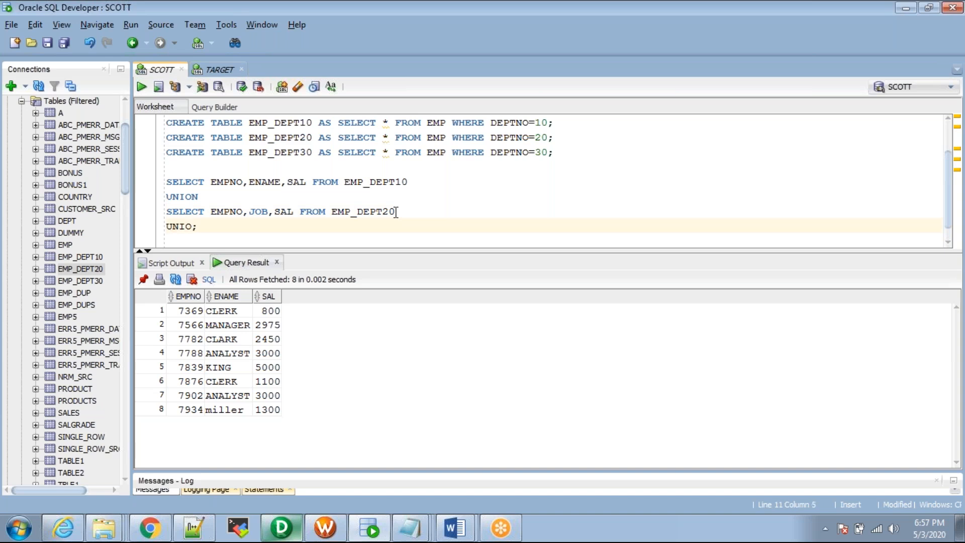
key("Return")
type("SELECT *")
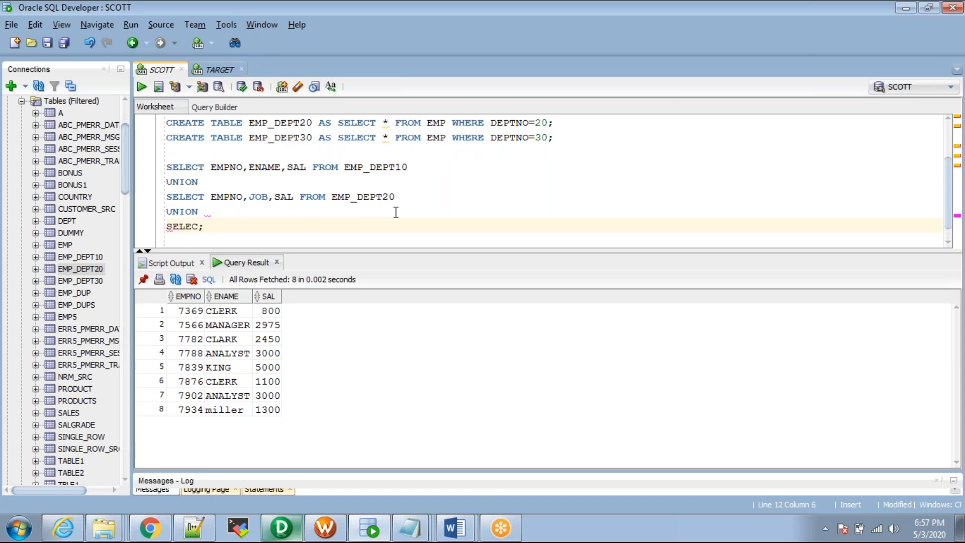
type(" FROM EMP")
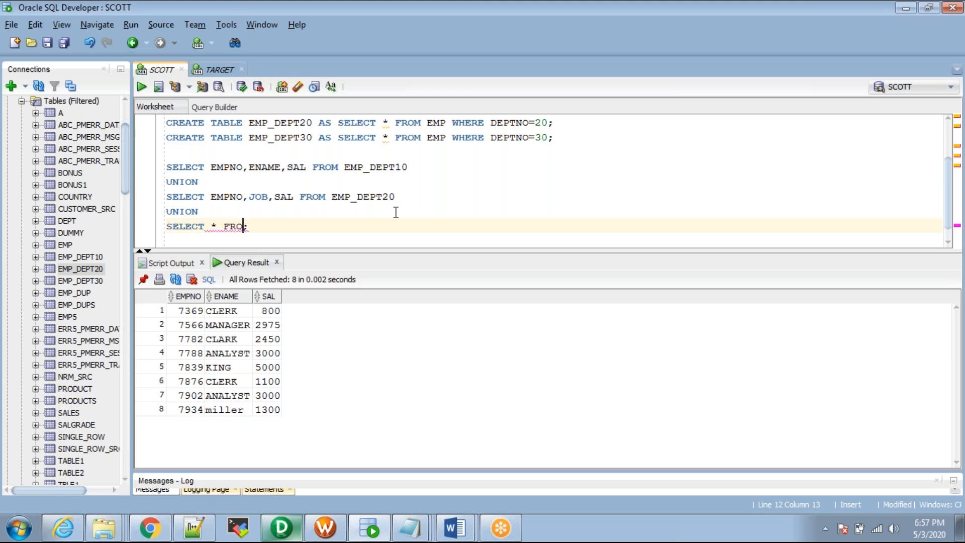
key("BackSpace")
type("_DEPT")
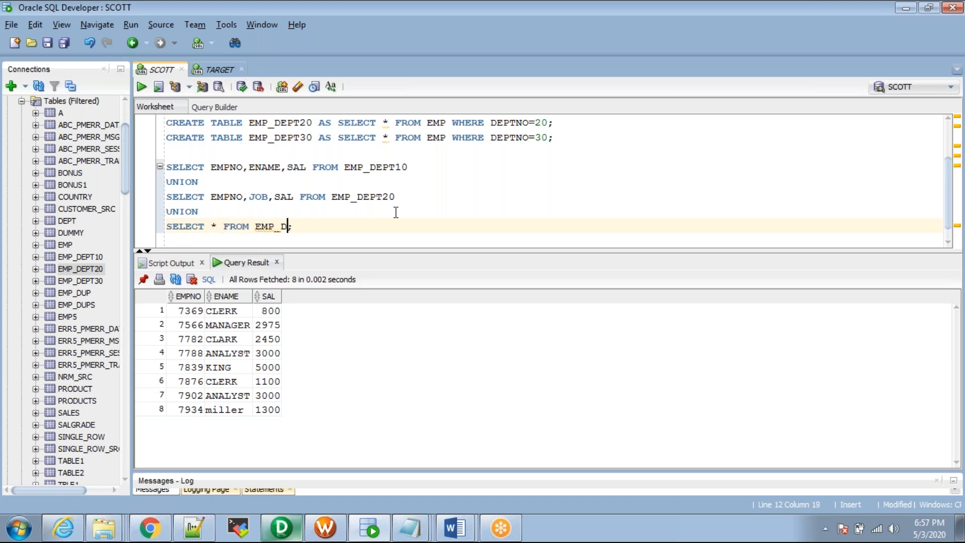
type("20")
Step: Replace the column lists of the first two queries, on EMP_DEPT10 and EMP_DEPT20, with *
left_click_drag(210, 167, 308, 166)
type("*")
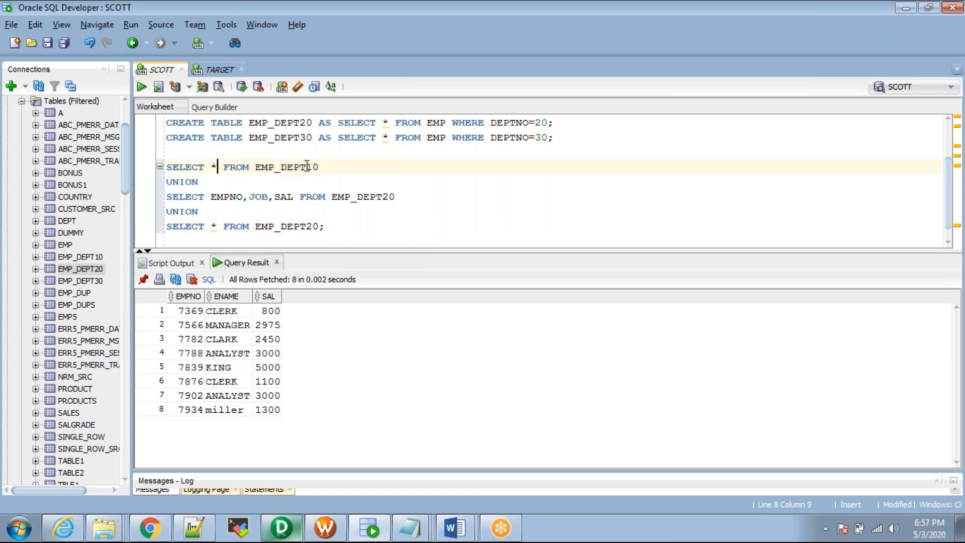
left_click(211, 196)
left_click(293, 197, "shift")
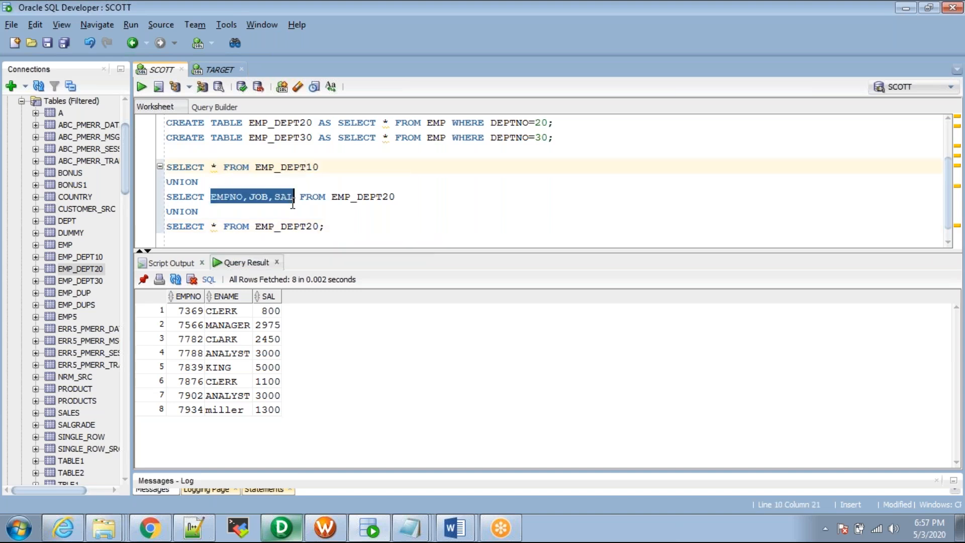
type("*")
left_click(243, 196)
Step: Change the table in the third query to EMP_DEPT30
left_click(312, 226)
key("BackSpace")
type("3")
left_click(297, 208)
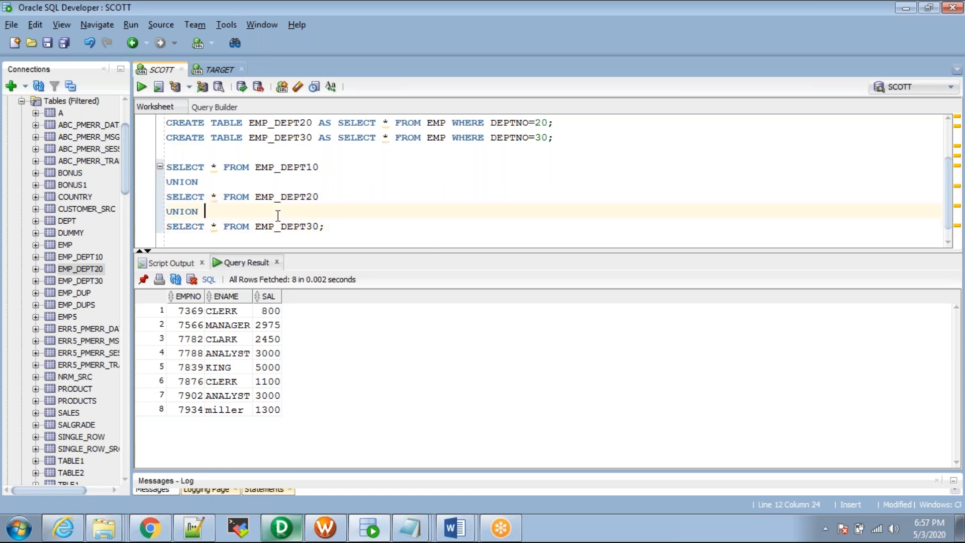
Step: Review the three-table UNION statement, run it and enlarge the results area to show more rows
left_click_drag(329, 229, 162, 168)
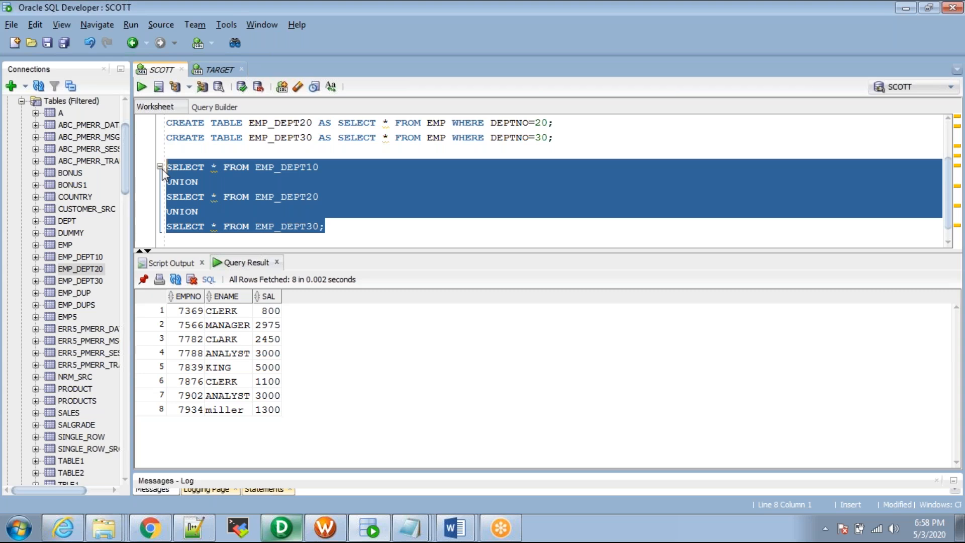
left_click(314, 227)
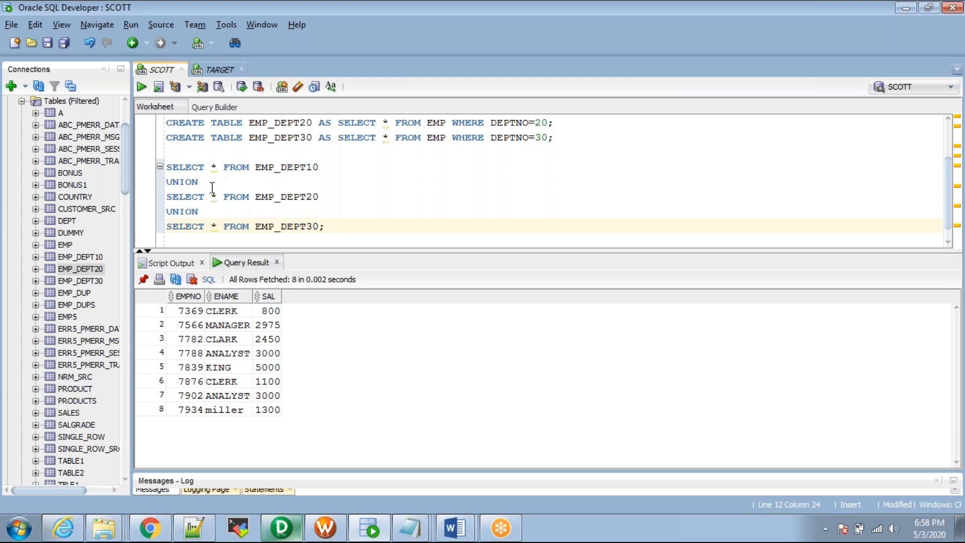
left_click(193, 181)
double_click(196, 211)
left_click(307, 227)
key("ctrl+Return")
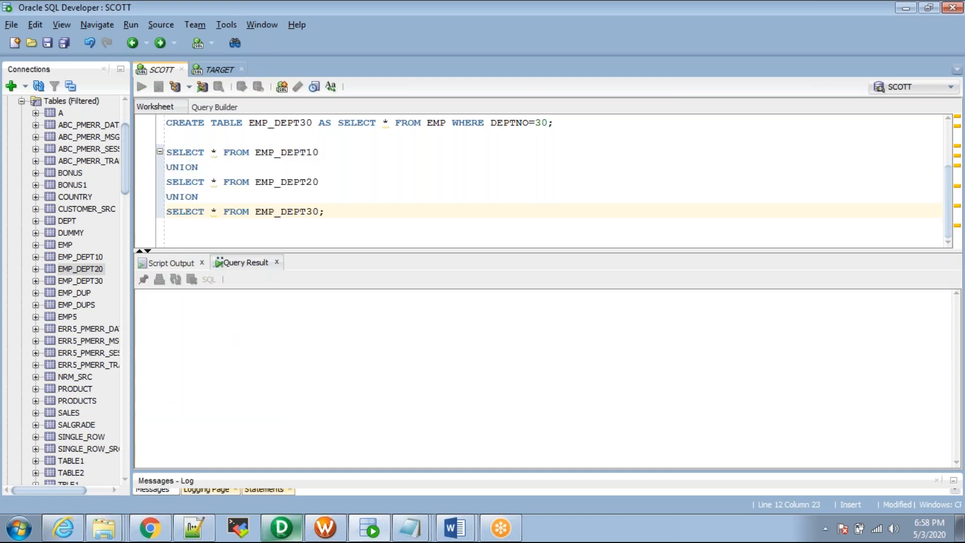
left_click_drag(370, 250, 370, 206)
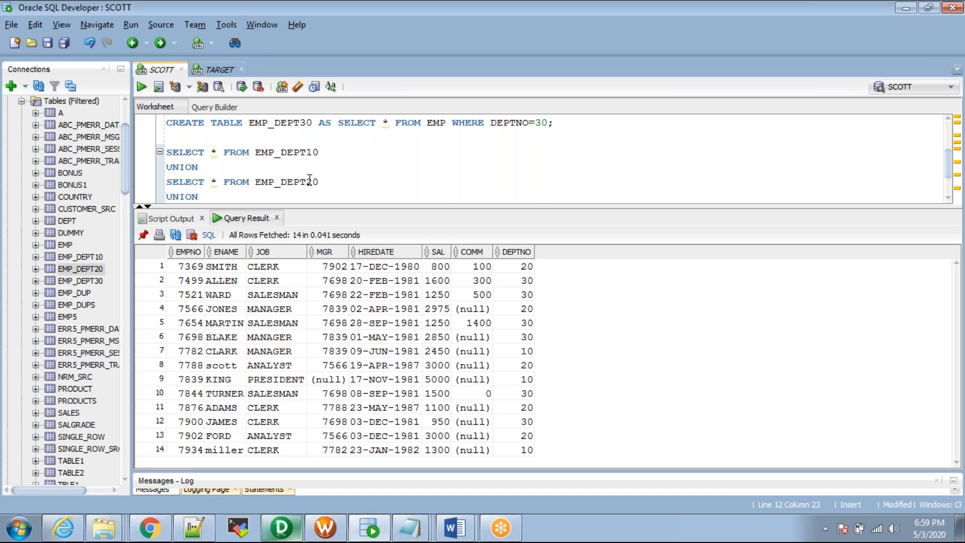
scroll(301, 182, "down", 1)
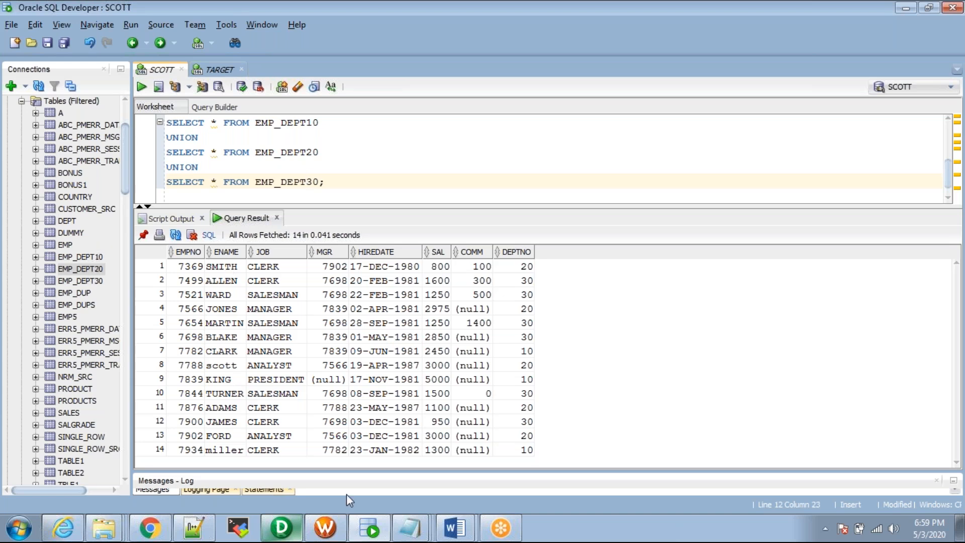
Step: Switch to Informatica PowerCenter Designer and clear everything from the Source Analyzer workspace
left_click(282, 528)
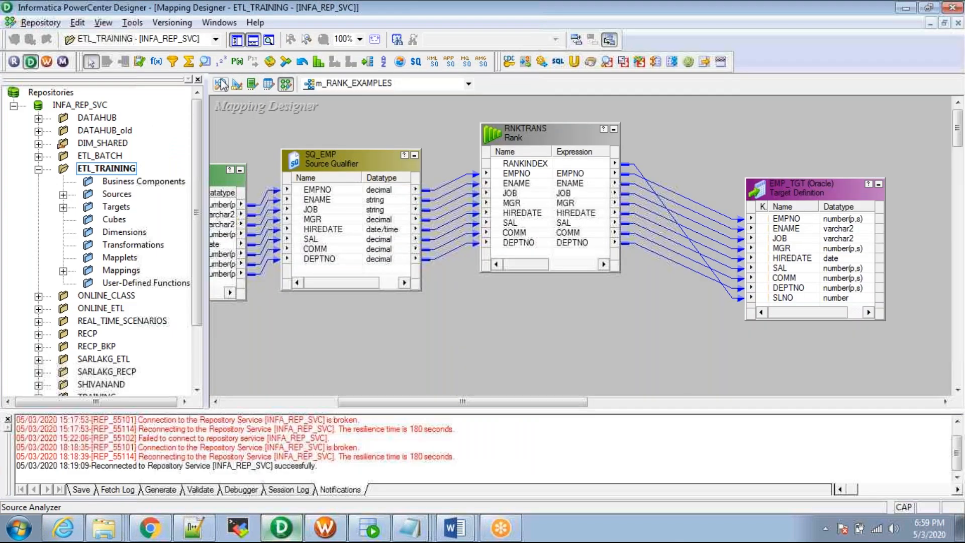
left_click(221, 84)
right_click(419, 134)
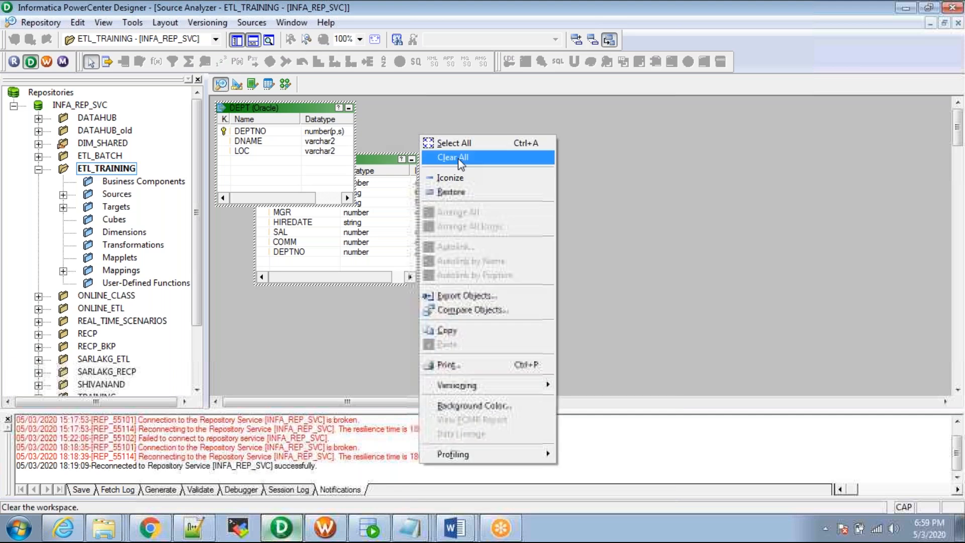
left_click(447, 156)
Step: Start a source import from the database and connect to the SCOTT data source with the account password
left_click(251, 23)
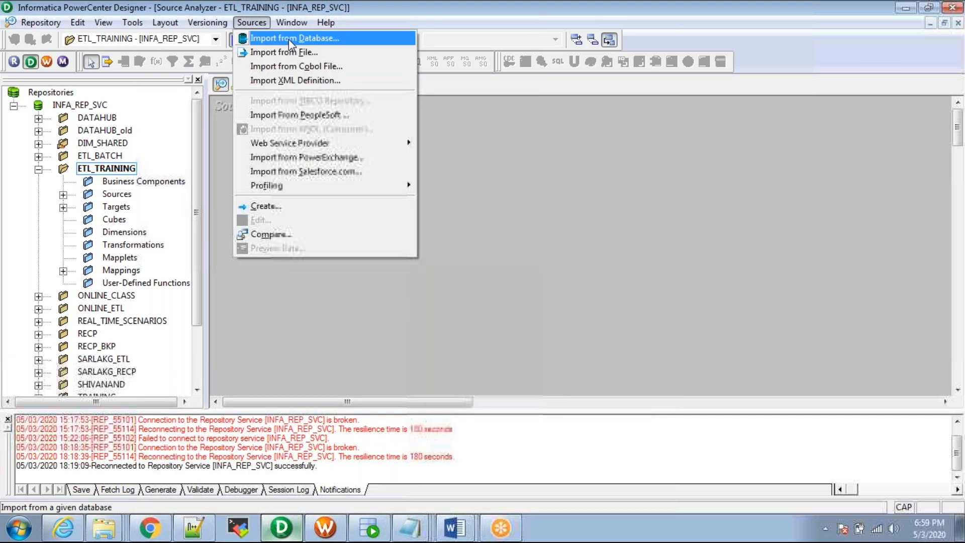
left_click(288, 38)
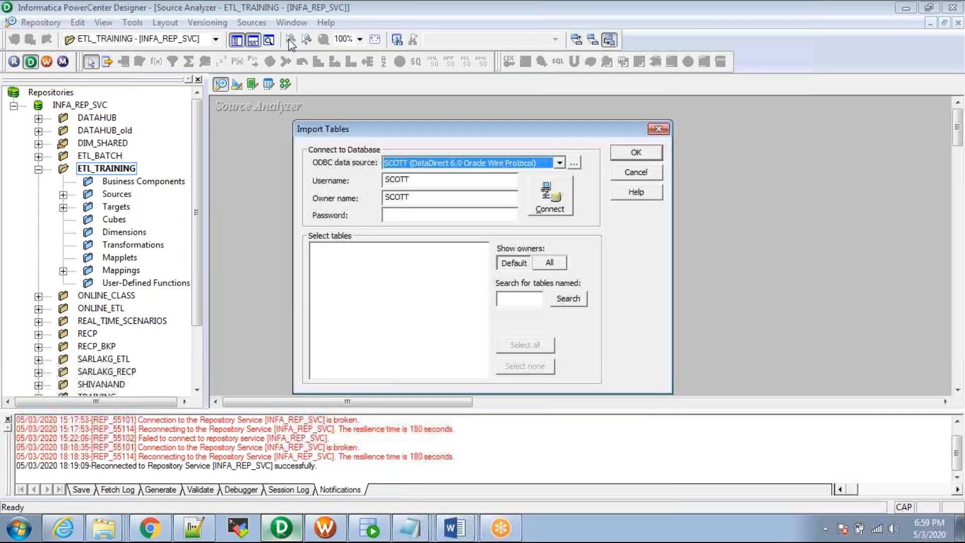
left_click(408, 216)
type("tiger")
key("Return")
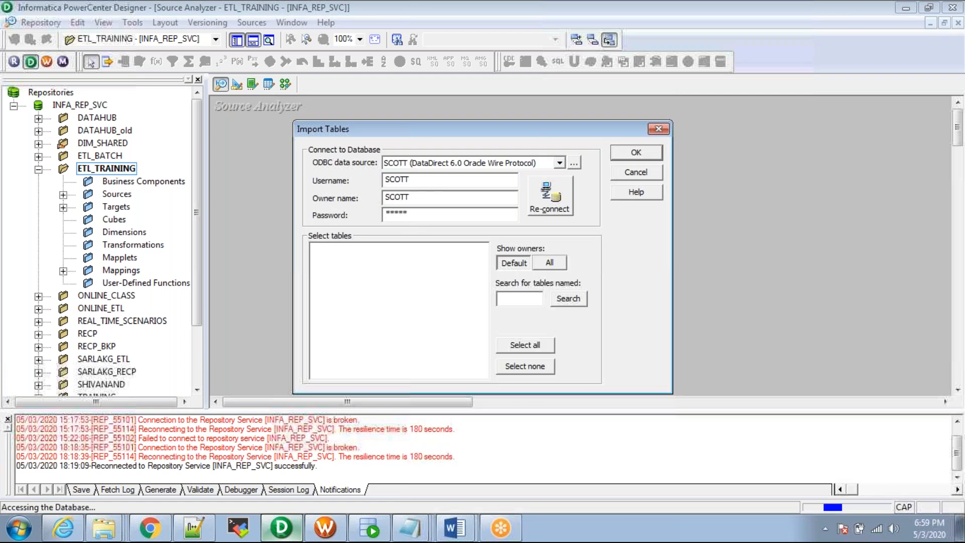
Step: Import the SCOTT tables EMP_DEPT10, EMP_DEPT20 and EMP_DEPT30 as source definitions and save them to the repository
double_click(359, 249)
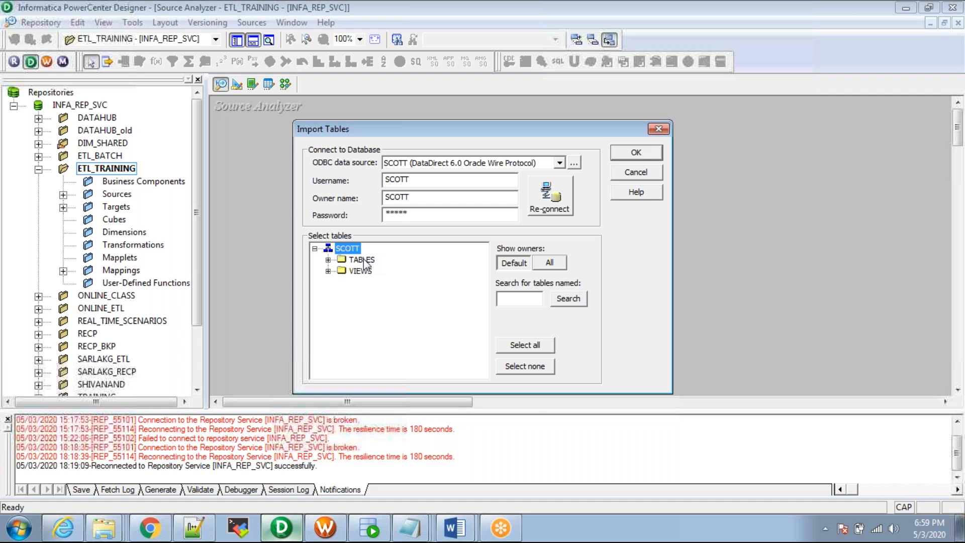
double_click(360, 259)
left_click(370, 294)
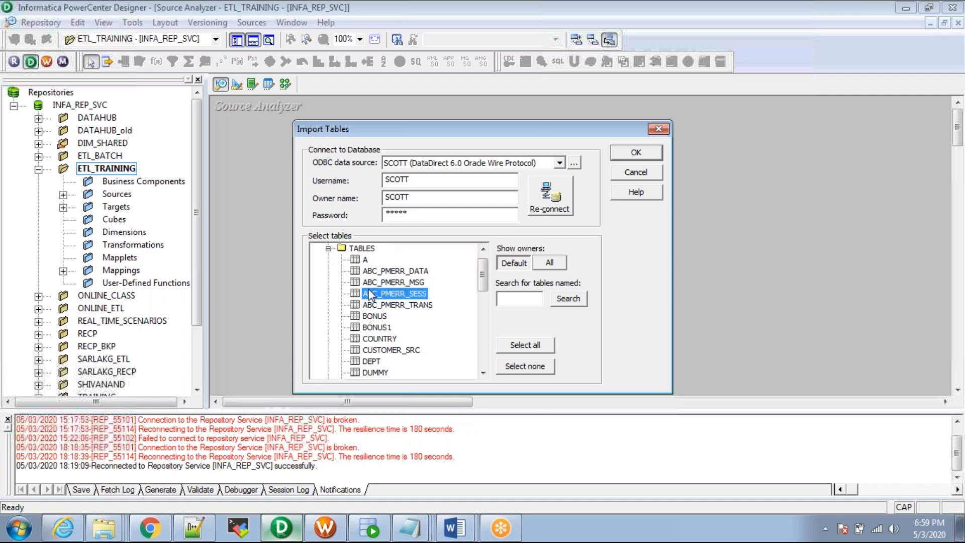
key("Down")
key("Down")
key("Down")
key("Down")
key("Down")
key("Down")
key("Down")
key("Down")
key("Down")
key("Down")
key("Down")
key("Down")
key("Down")
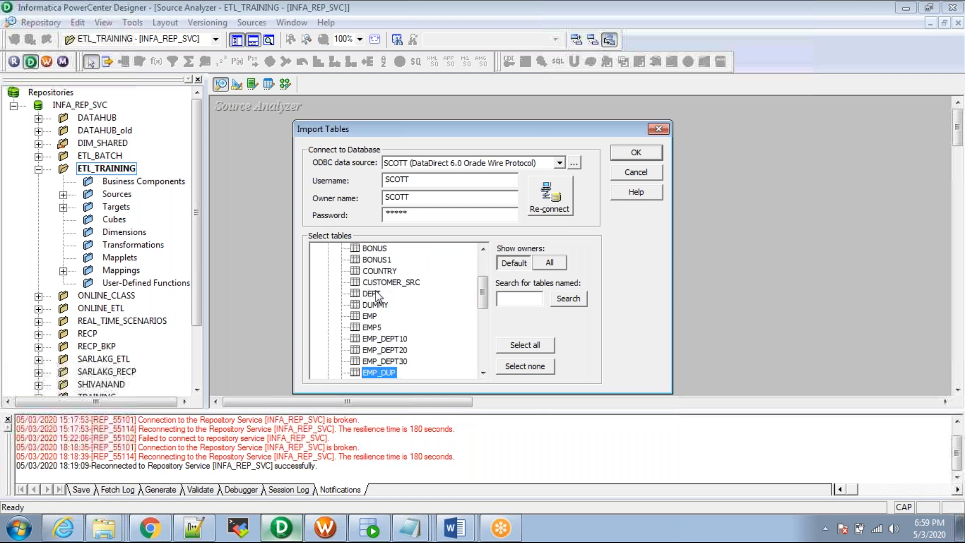
left_click(389, 339)
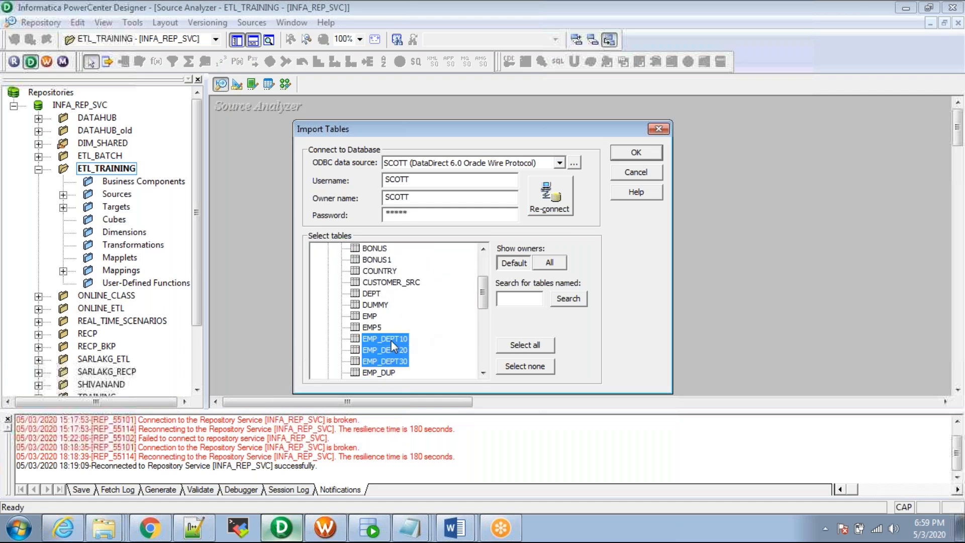
left_click(634, 151)
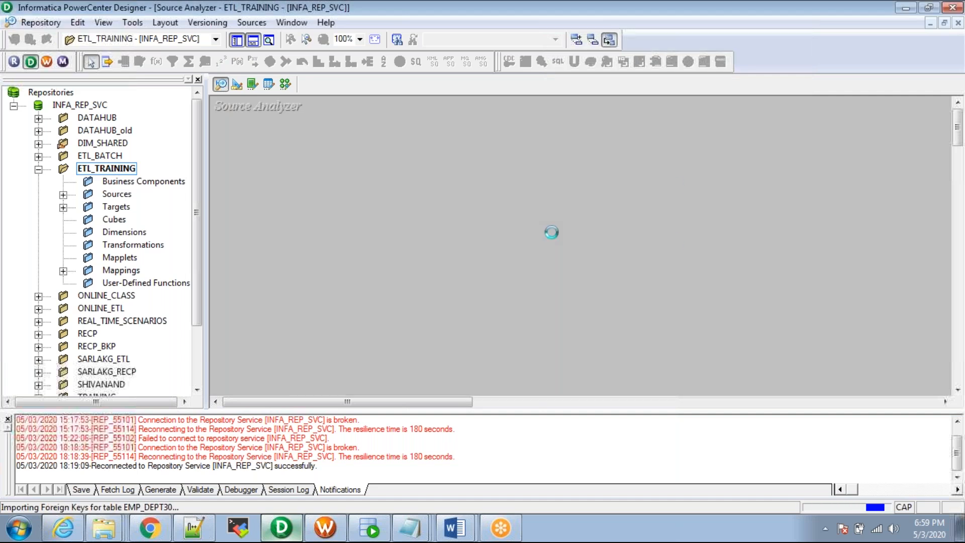
key("ctrl+s")
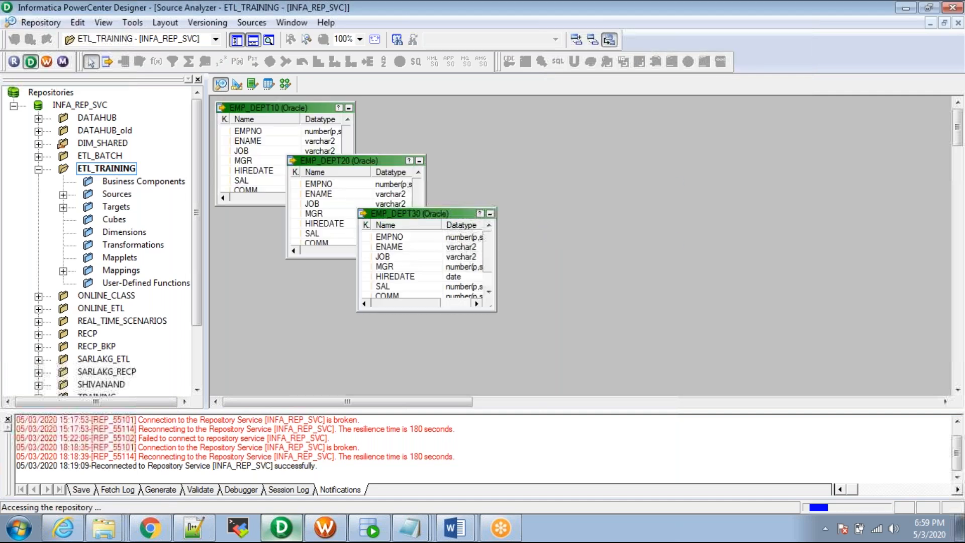
Step: Expand the SCOTT sources of ETL_TRAINING in the repository tree and widen it to show the full table names
double_click(116, 194)
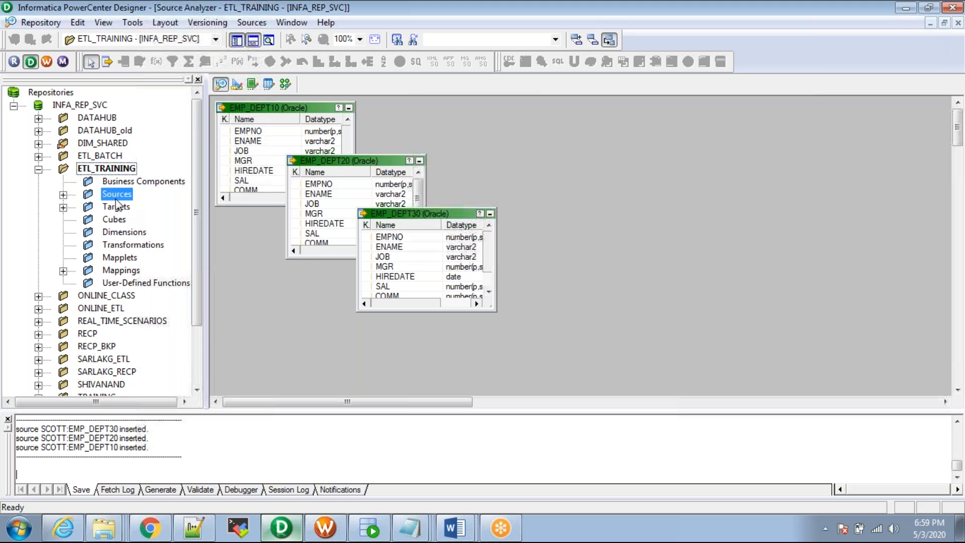
double_click(140, 219)
left_click_drag(208, 230, 240, 231)
left_click(176, 257)
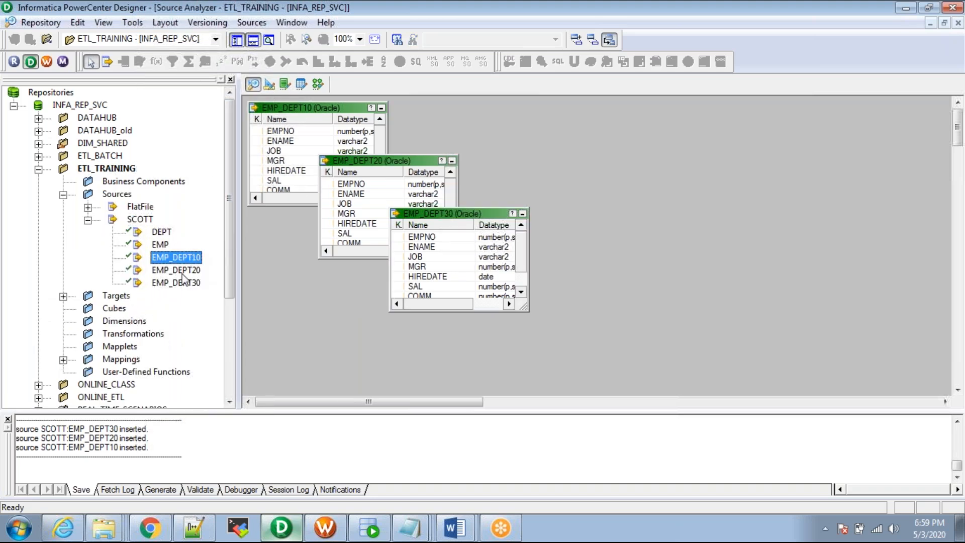
Step: Create a new mapping named m_UNION_EXAMPLE in the Mapping Designer
left_click(315, 83)
left_click_drag(232, 154, 193, 151)
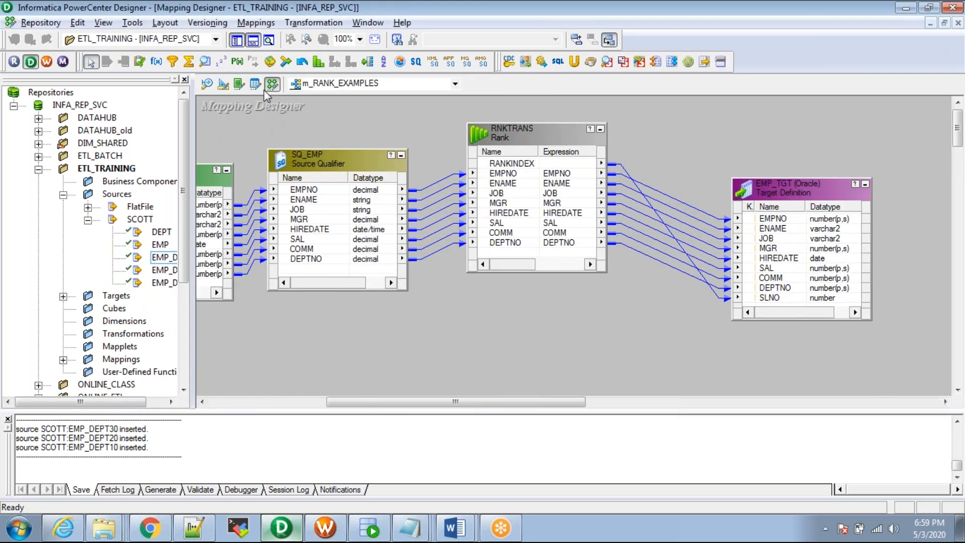
left_click(256, 22)
left_click(266, 37)
type("m_U")
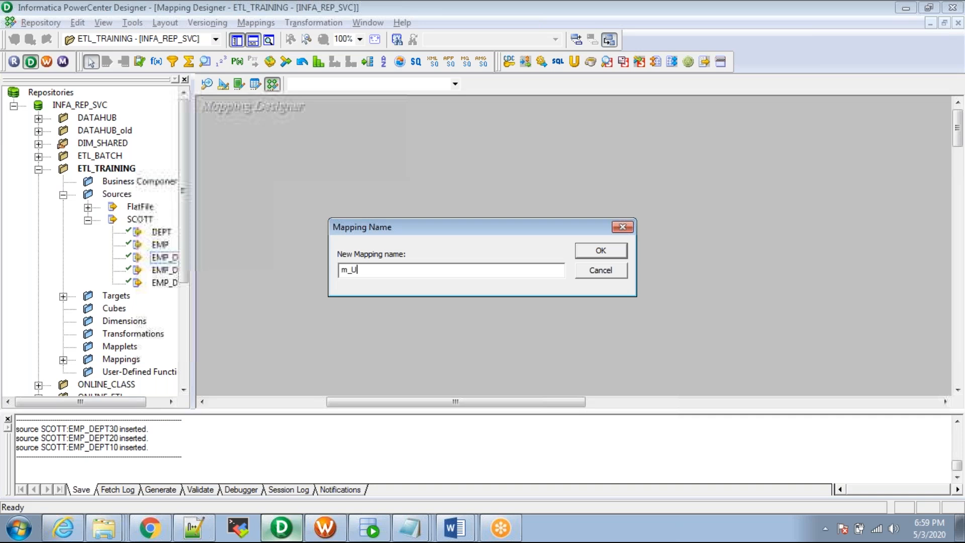
type("NION_EXAMPLE")
key("Return")
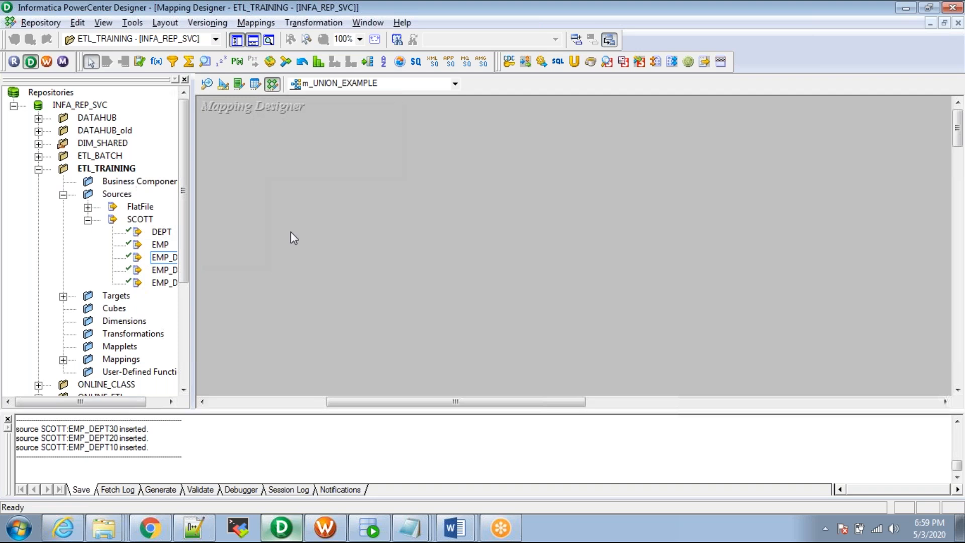
Step: Add the EMP_DEPT10, EMP_DEPT20 and EMP_DEPT30 sources to the mapping
left_click(162, 256)
key("shift+Down")
key("shift+Down")
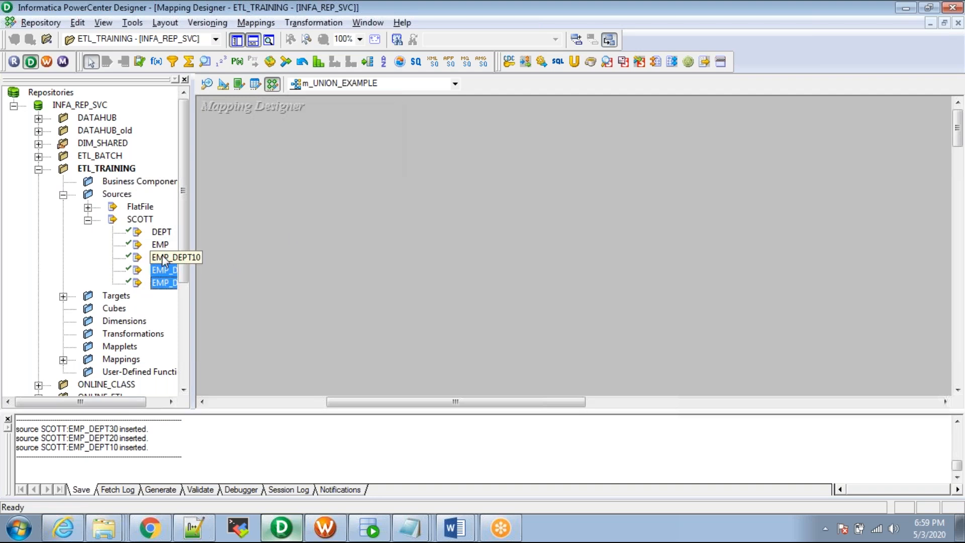
left_click_drag(205, 218, 239, 171)
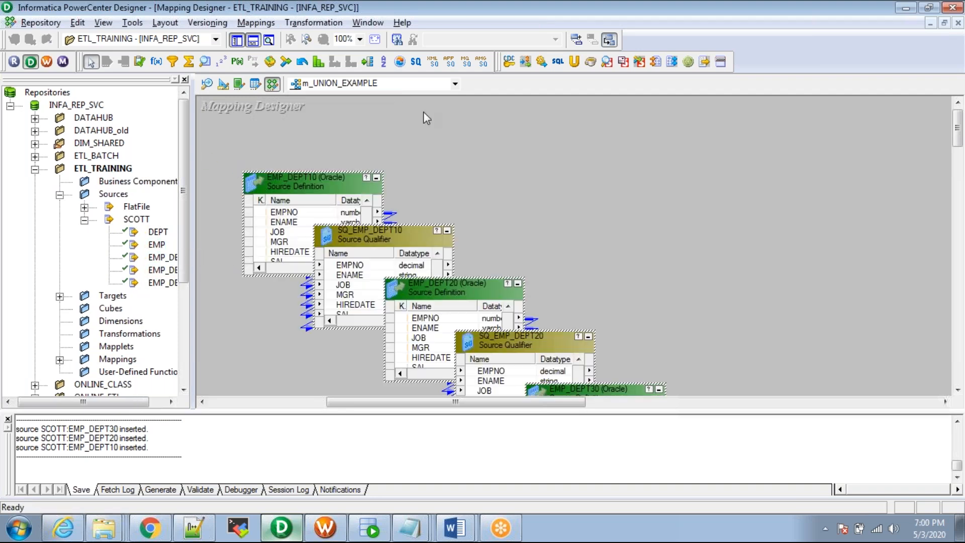
Step: Arrange the EMP_DEPT10 and EMP_DEPT20 sources in two rows, each with its source qualifier beside it
left_click(312, 180)
left_click_drag(311, 180, 265, 125)
left_click_drag(368, 241, 421, 136)
left_click_drag(446, 288, 261, 251)
left_click_drag(495, 336, 413, 246)
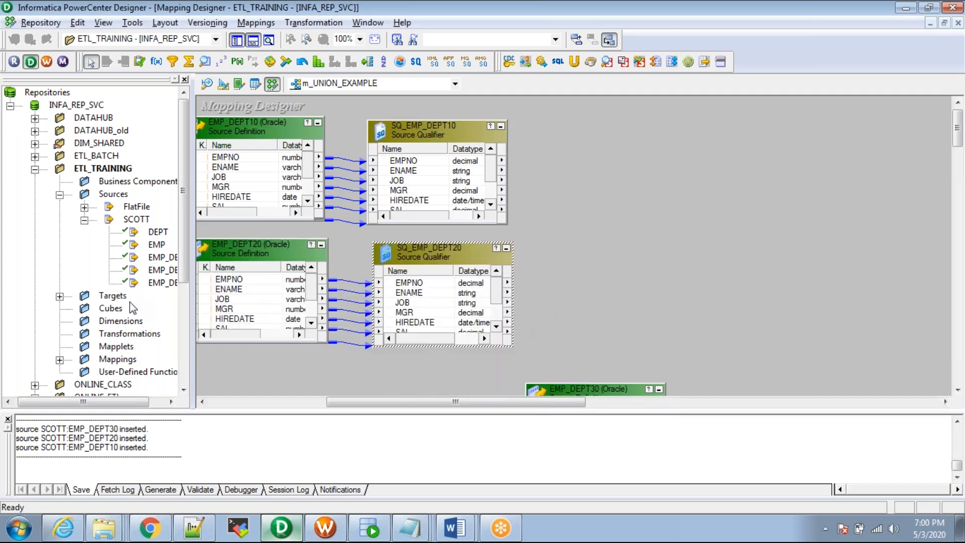
Step: Add the EMP_TGT target to the mapping and place it beside the source qualifiers
double_click(116, 297)
left_click(148, 383)
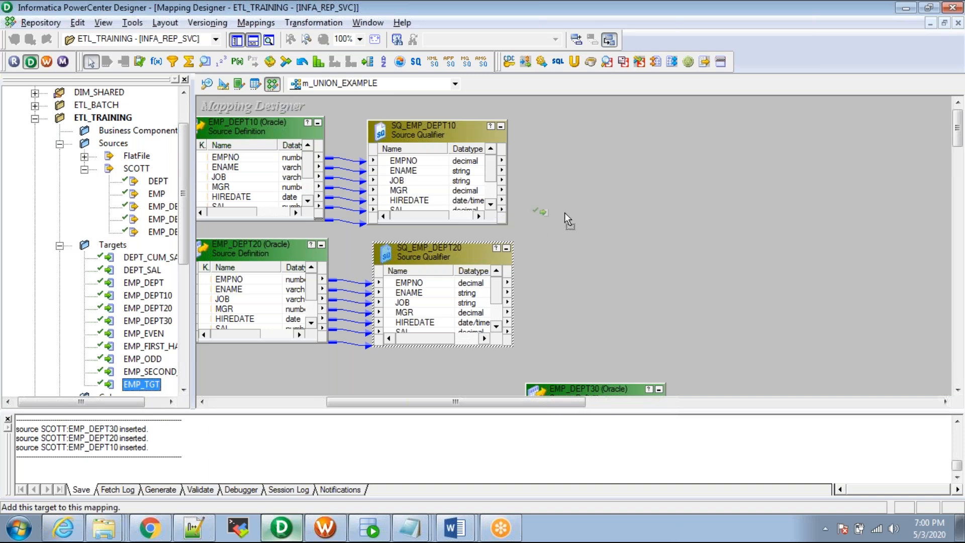
left_click_drag(565, 212, 570, 212)
left_click_drag(638, 211, 637, 176)
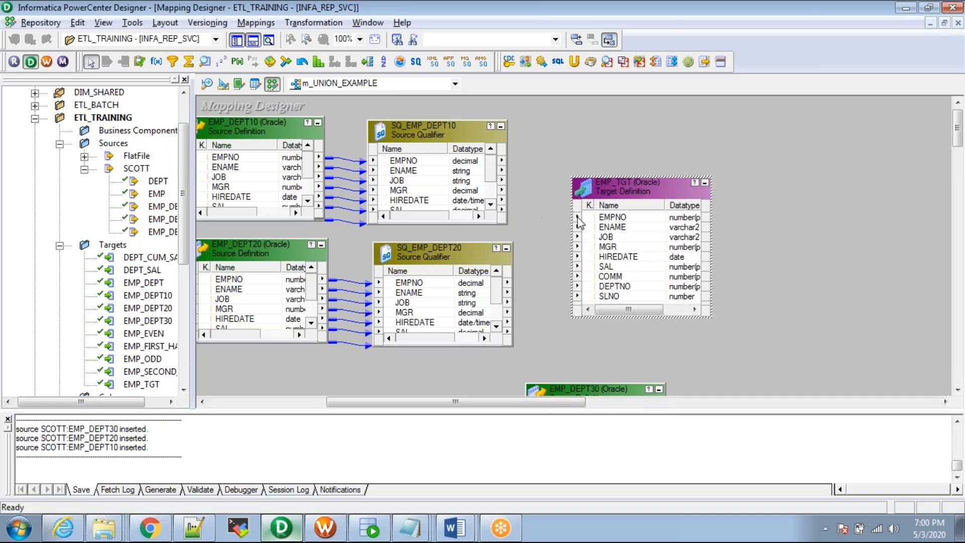
Step: In the Target Designer, start a database table import and connect to the TARGET data source with the account password
left_click(224, 84)
left_click(251, 23)
left_click(272, 34)
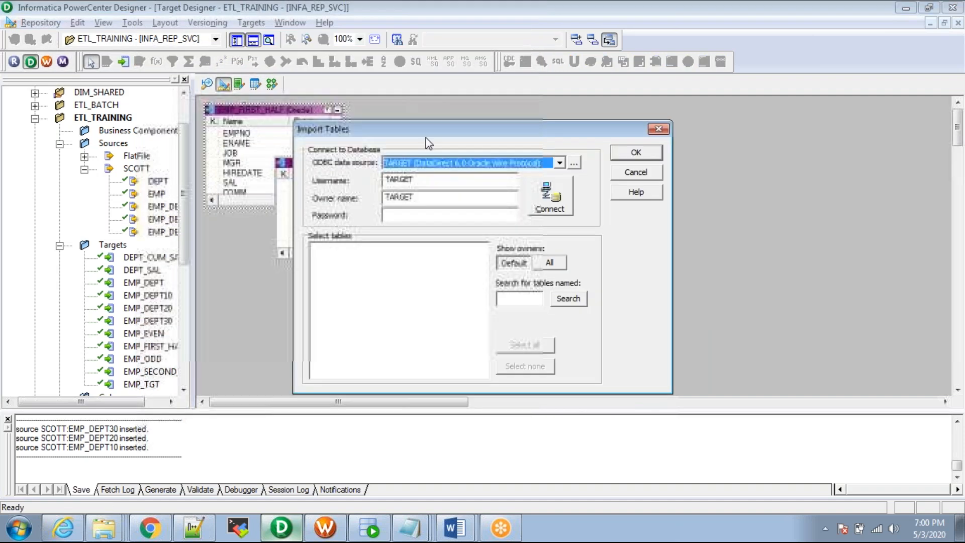
left_click_drag(418, 197, 342, 208)
key("ctrl+c")
key("Tab")
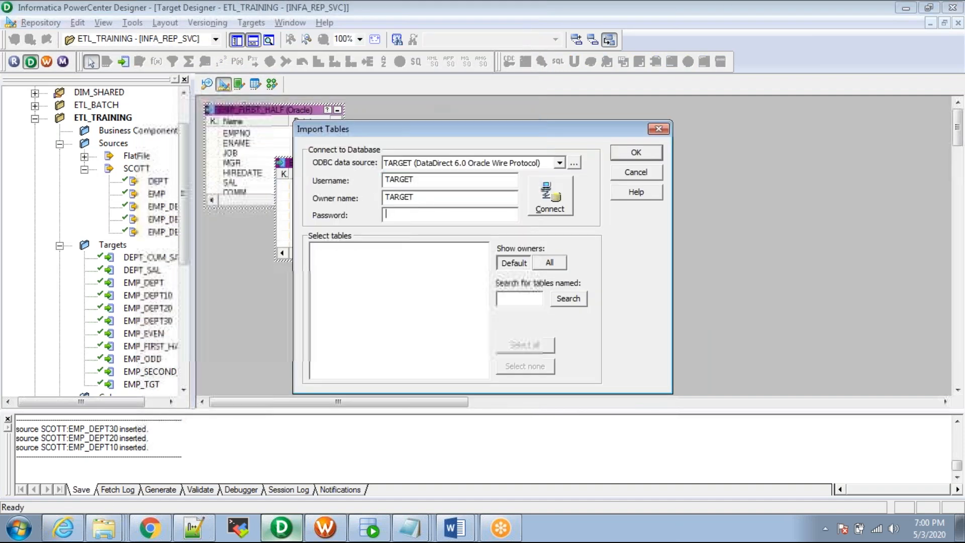
key("ctrl+v")
key("Return")
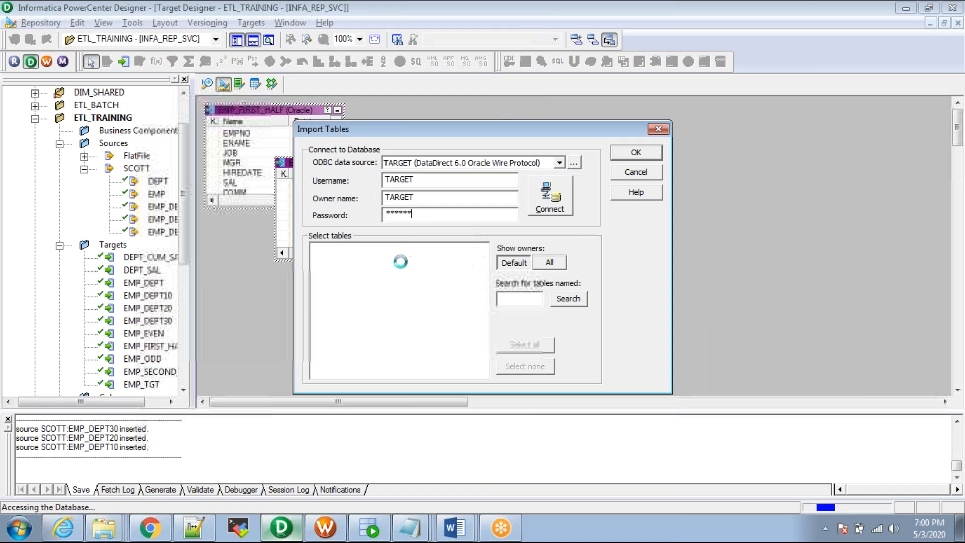
Step: Import the EMP_TGT table, replacing the existing definition in the repository, and save the folder
double_click(356, 252)
double_click(369, 261)
left_click(397, 293)
type("emp_tgt")
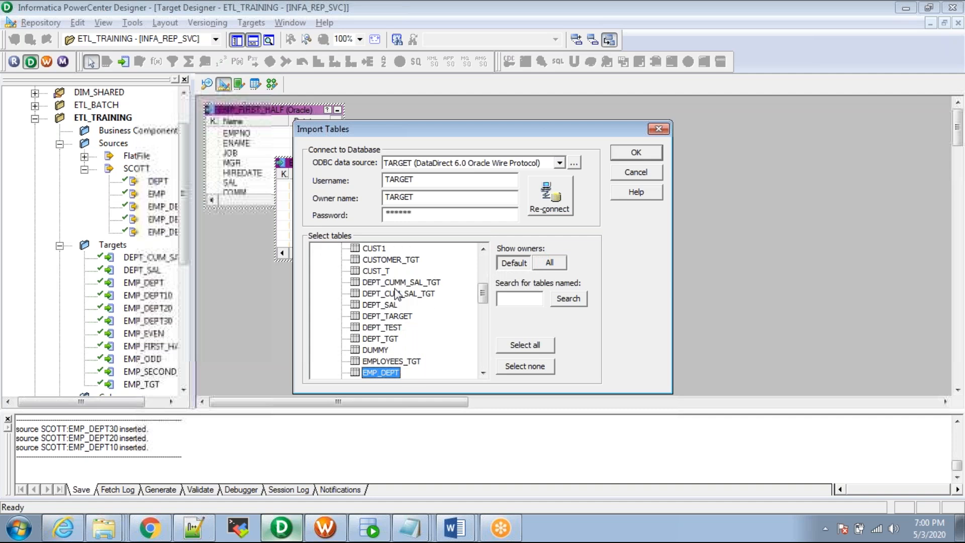
left_click(636, 152)
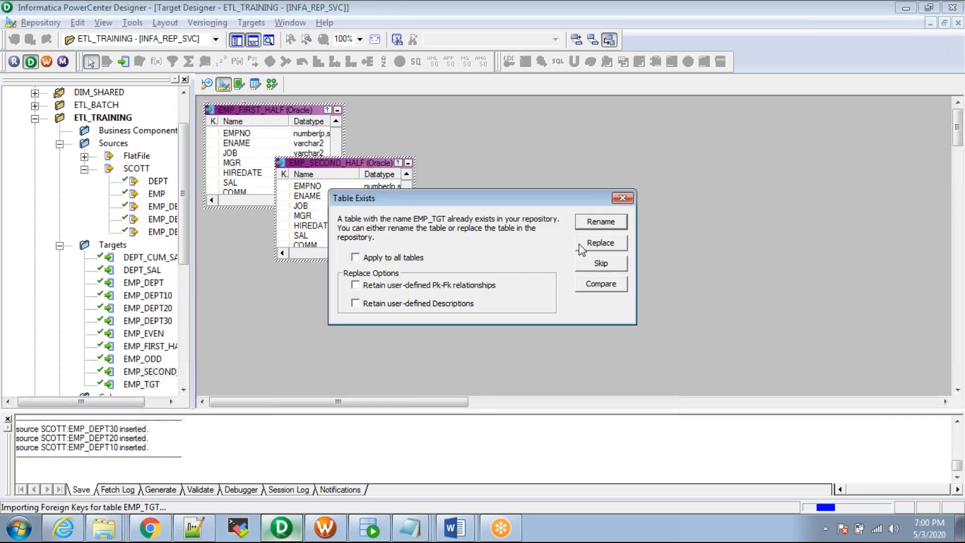
left_click(586, 244)
key("ctrl+s")
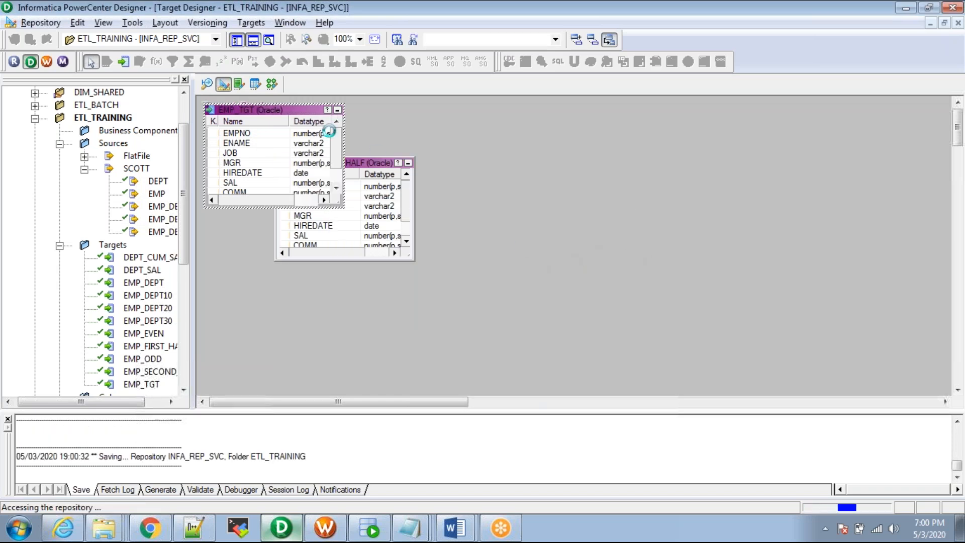
Step: Back in the mapping, hide the navigator and output window and place EMP_DEPT30 with its source qualifier below the EMP_DEPT20 row
left_click(272, 84)
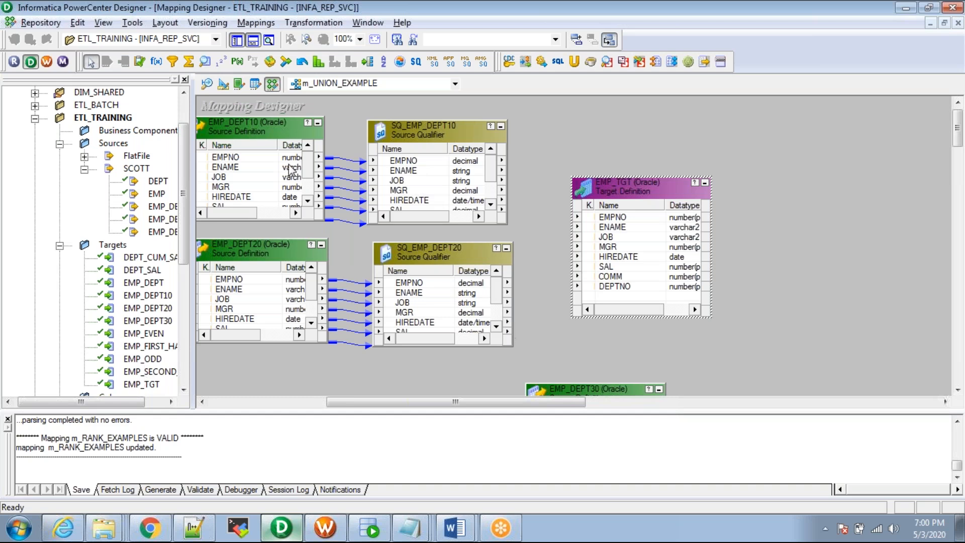
left_click(236, 41)
left_click(256, 42)
left_click(526, 357)
left_click_drag(405, 393, 60, 380)
left_click_drag(435, 456, 219, 384)
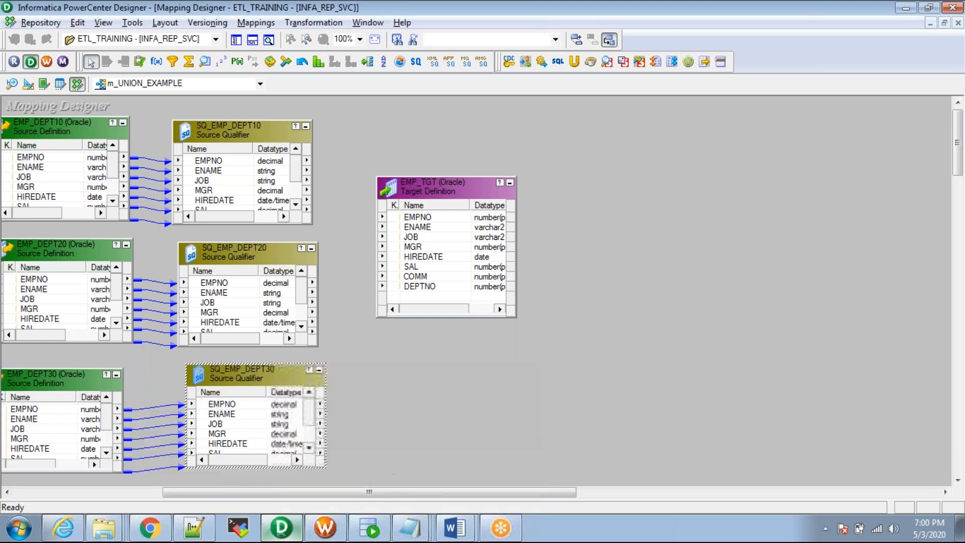
Step: Move EMP_TGT farther from the sources and align the three sources and their source qualifiers in compact rows
left_click_drag(442, 195, 628, 219)
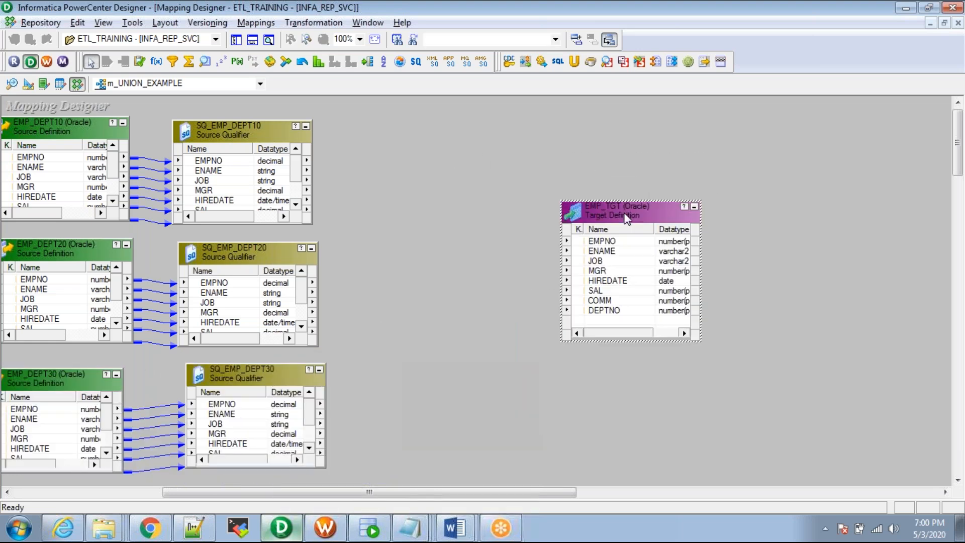
left_click_drag(244, 121, 242, 97)
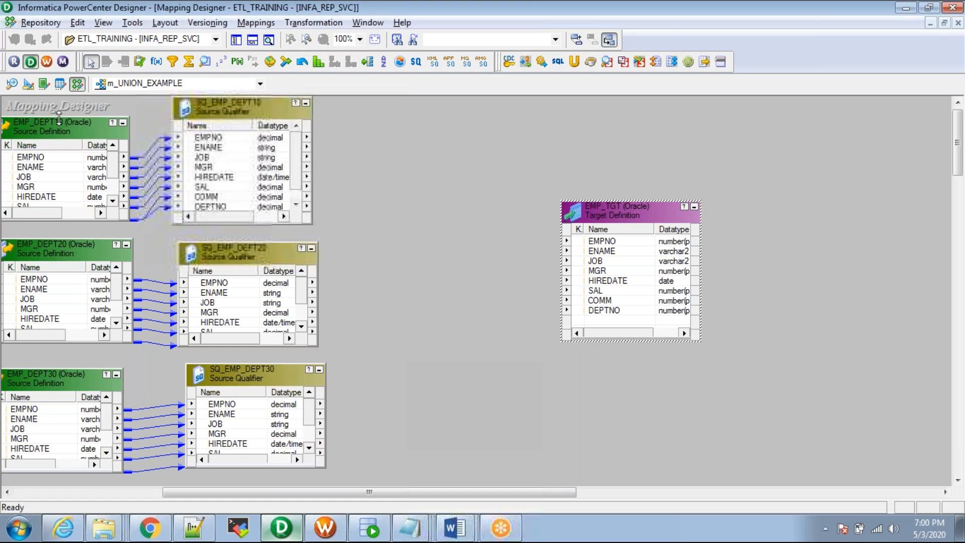
left_click_drag(60, 118, 68, 98)
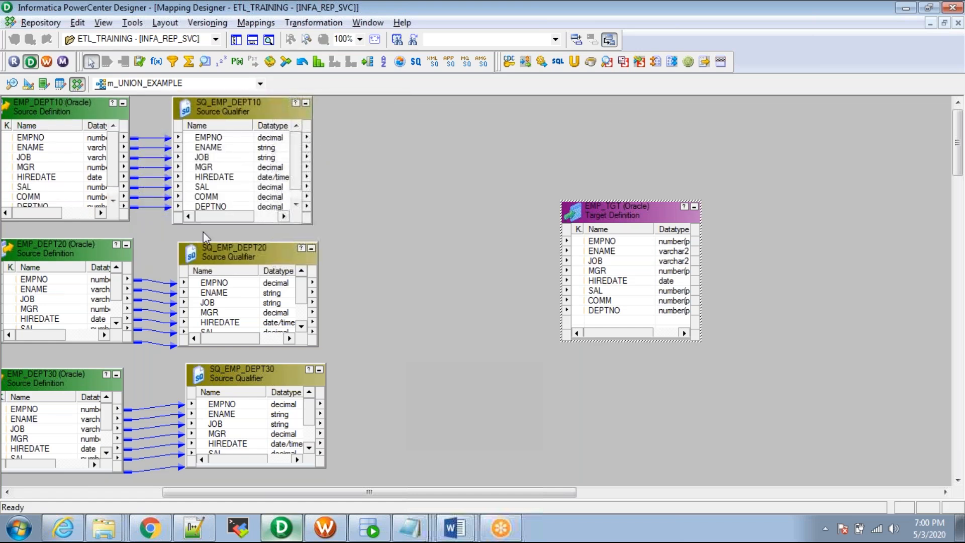
left_click_drag(64, 257, 65, 227)
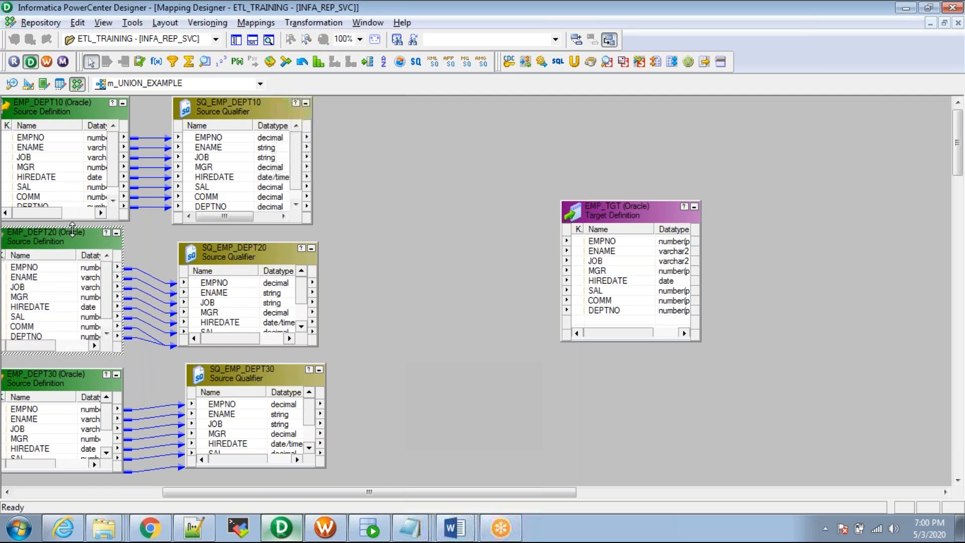
left_click(230, 245)
mouse_move(232, 240)
left_mouse_down()
mouse_move(238, 217)
mouse_move(235, 245)
left_mouse_up()
left_click_drag(256, 381, 234, 363)
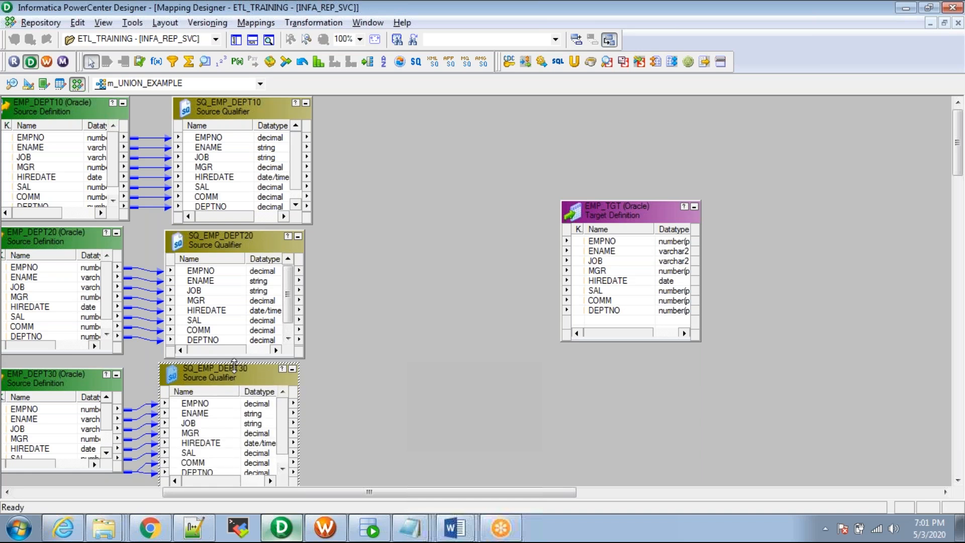
Step: Switch to Oracle SQL Developer, delete the duplicate fourth row of the EMP_DEPT10 table and commit the change
left_click(371, 529)
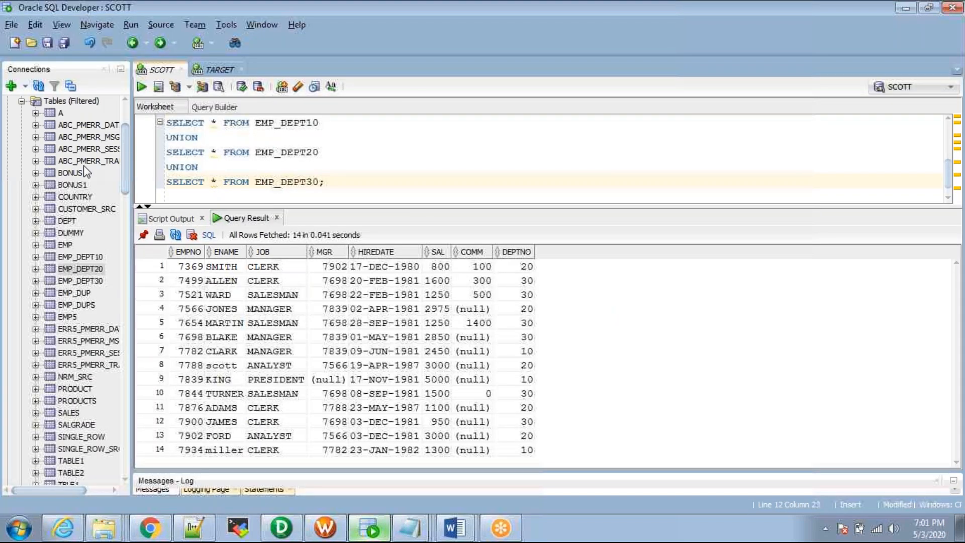
left_click(88, 258)
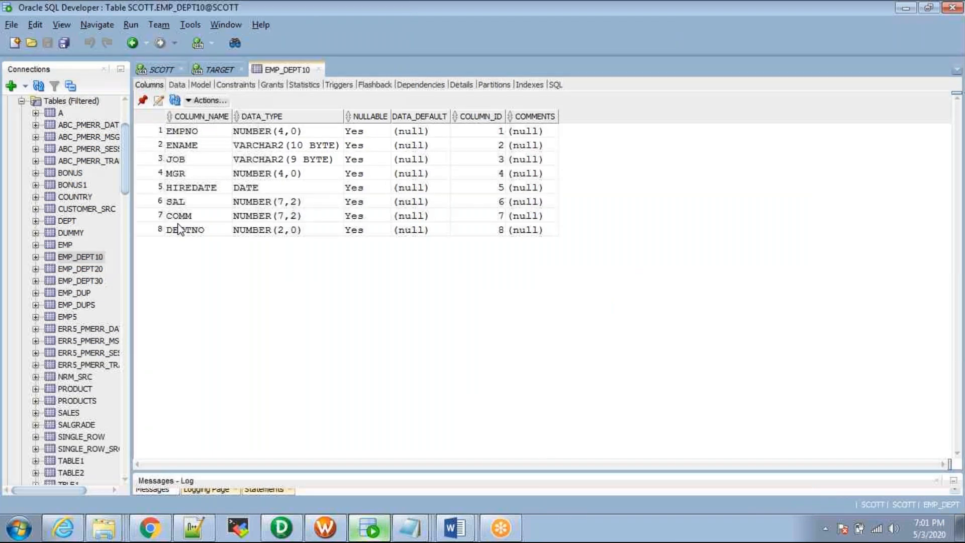
left_click(177, 85)
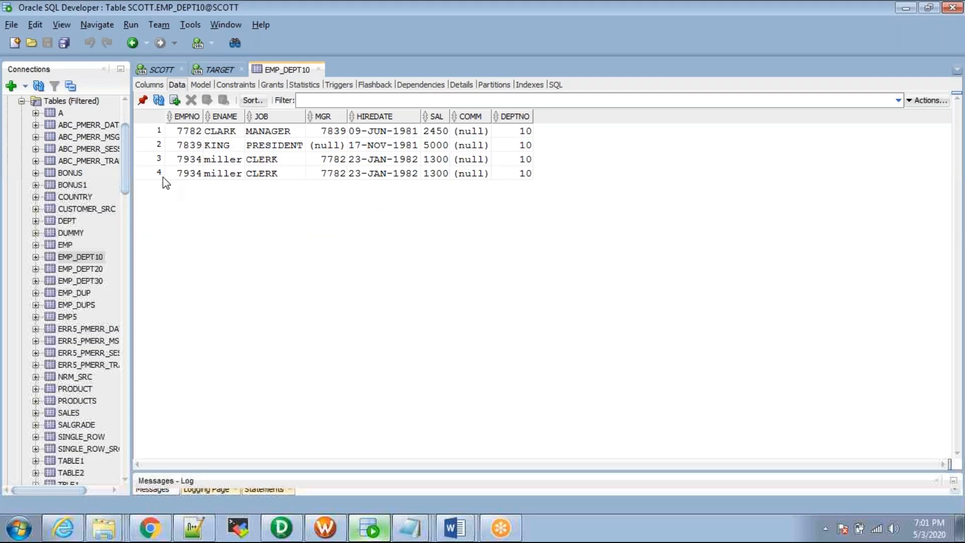
left_click(159, 173)
left_click(191, 100)
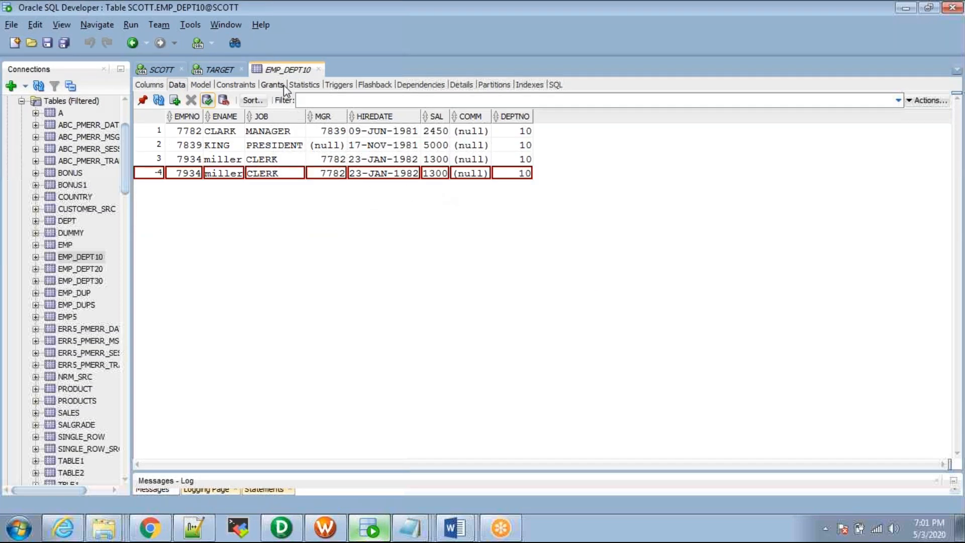
left_click(207, 100)
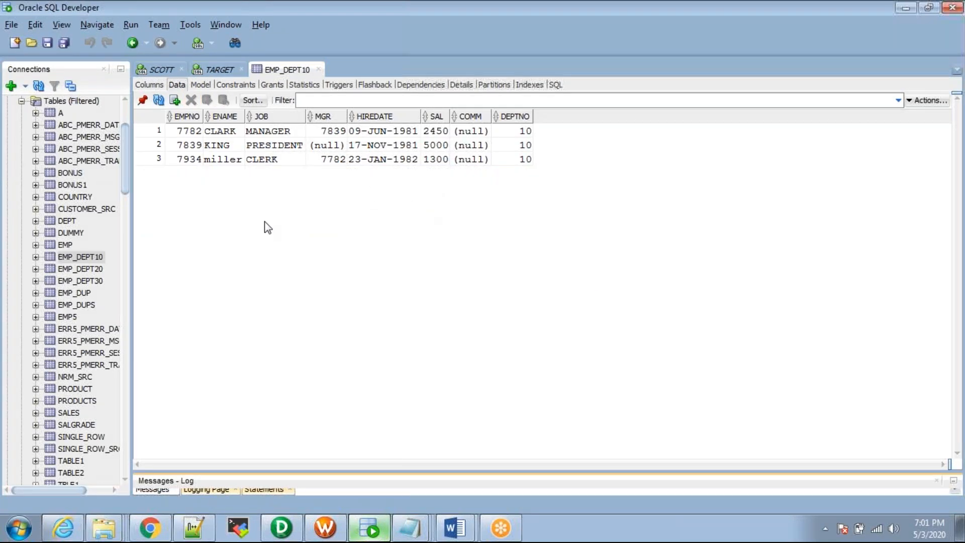
Step: Delete the duplicate sixth row of the EMP_DEPT20 table and commit the change
left_click(83, 268)
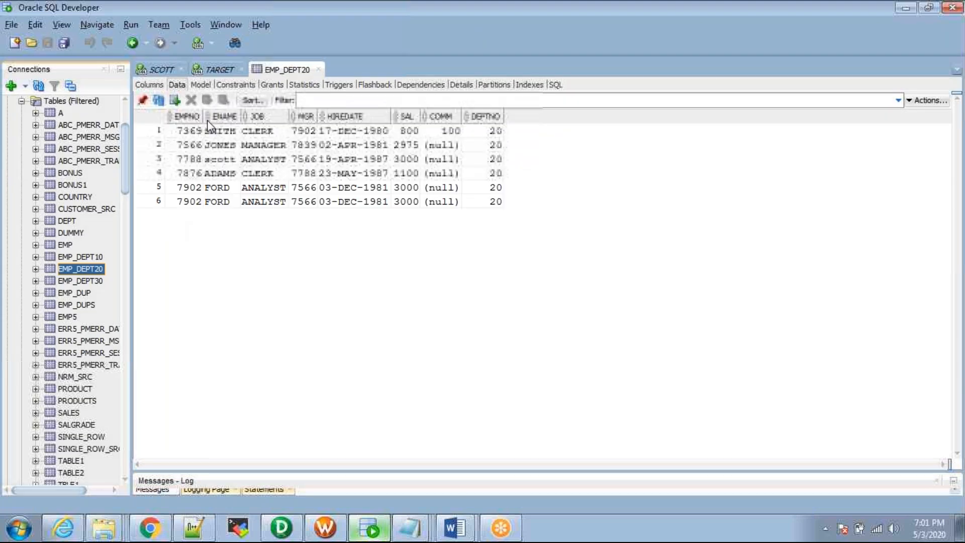
left_click(164, 200)
left_click(191, 100)
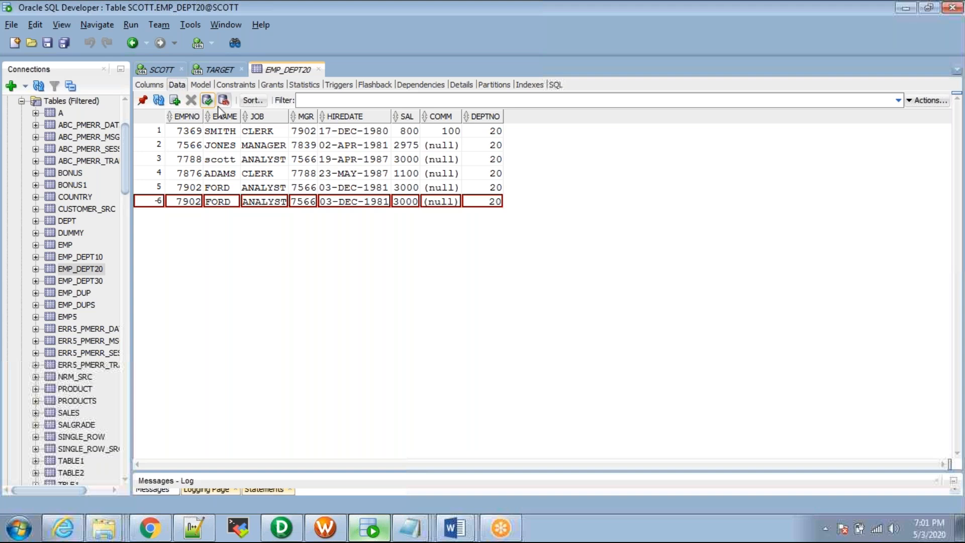
left_click(206, 100)
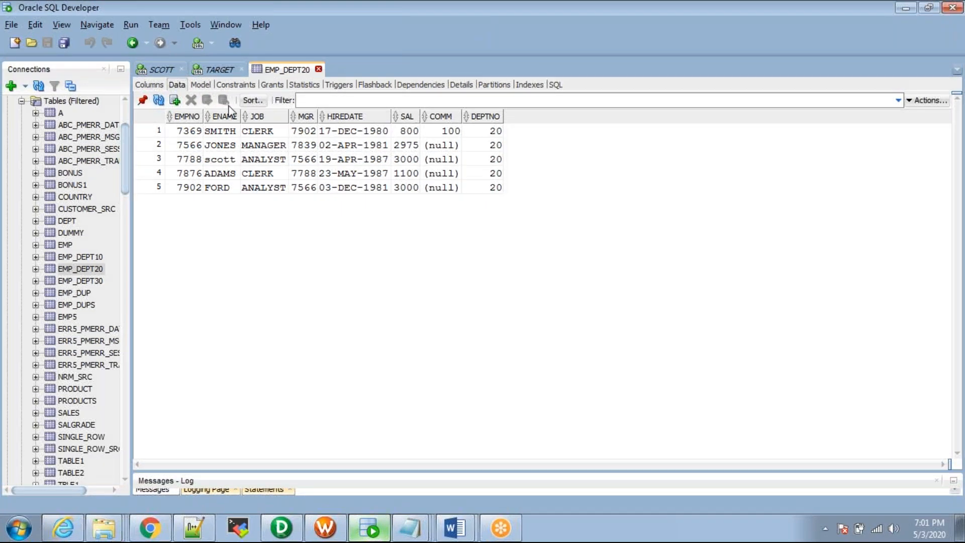
Step: Switch back to PowerCenter Designer and move the EMP_TGT target slightly lower in the mapping
key("alt+Tab")
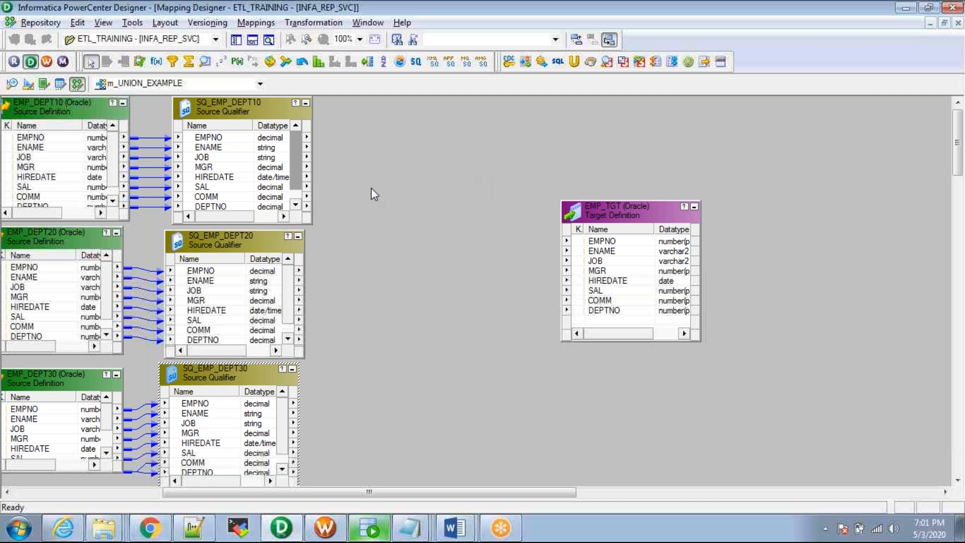
left_click_drag(653, 228, 645, 250)
Step: Compare the names and datatypes of the MGR, JOB and ENAME ports across the three source qualifiers
left_click(98, 169)
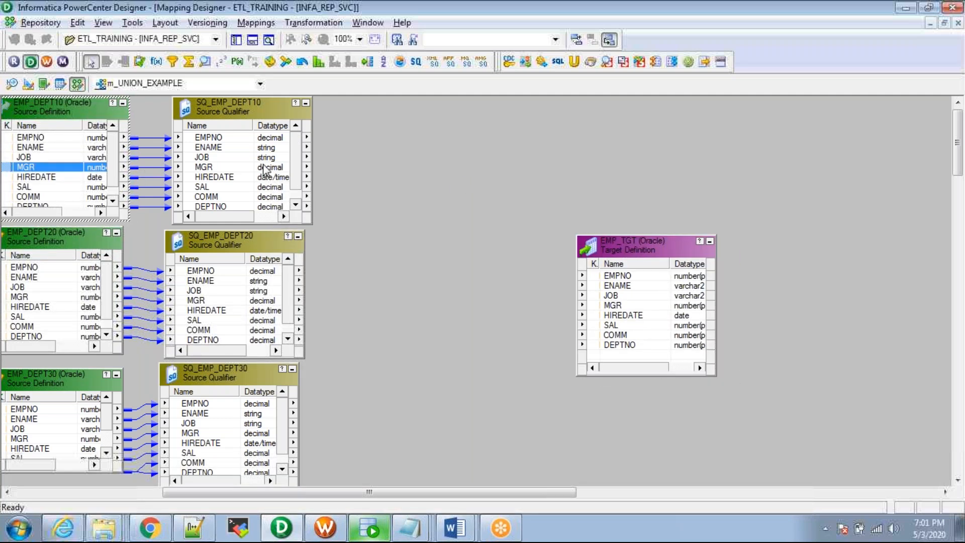
left_click(263, 167)
left_click(219, 301)
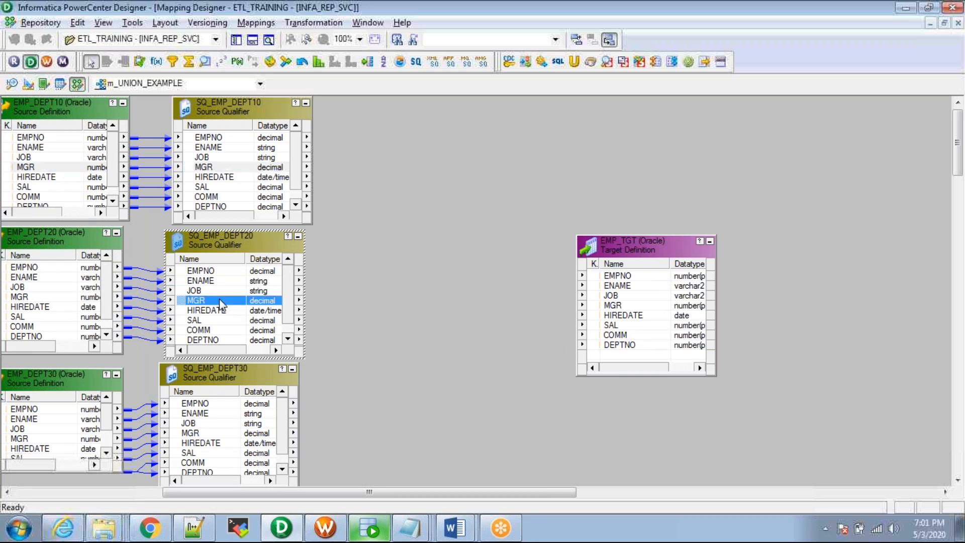
left_click(251, 433)
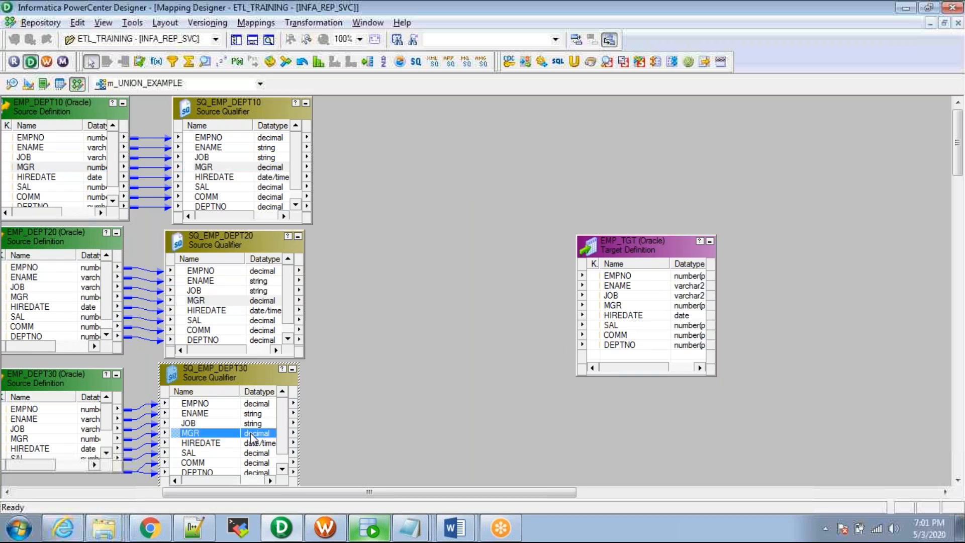
left_click(231, 166)
left_click(229, 157)
left_click(217, 281)
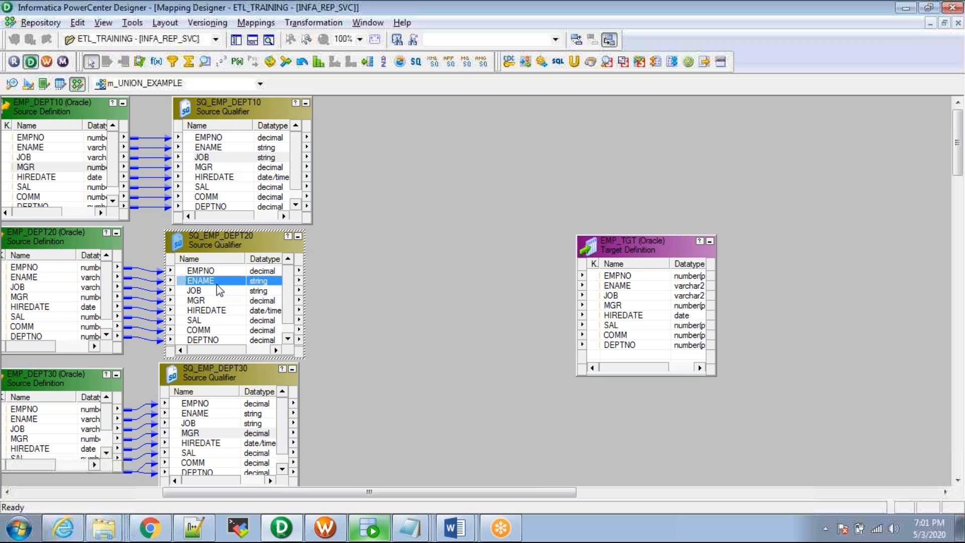
left_click(217, 425)
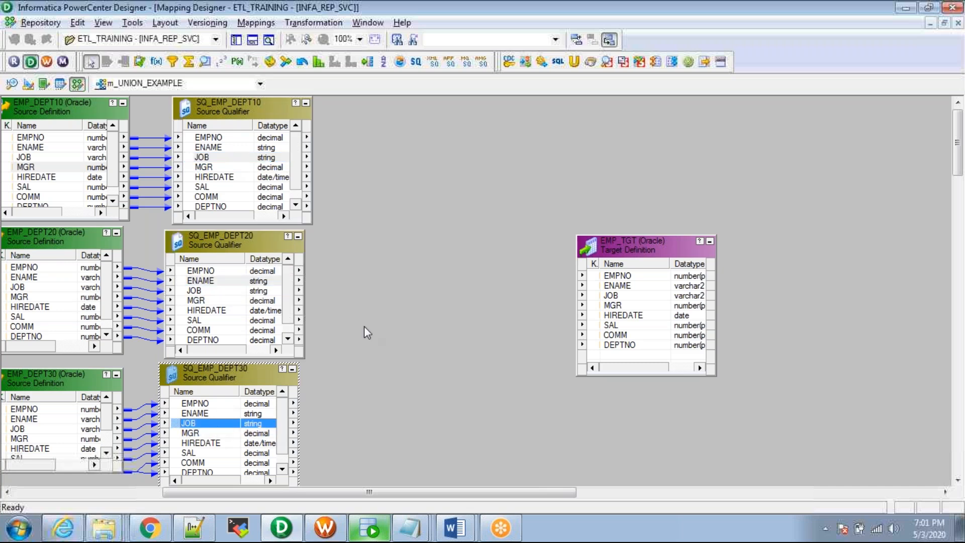
Step: Add a Union transformation to the mapping and place it between the source qualifiers and EMP_TGT
left_click(573, 62)
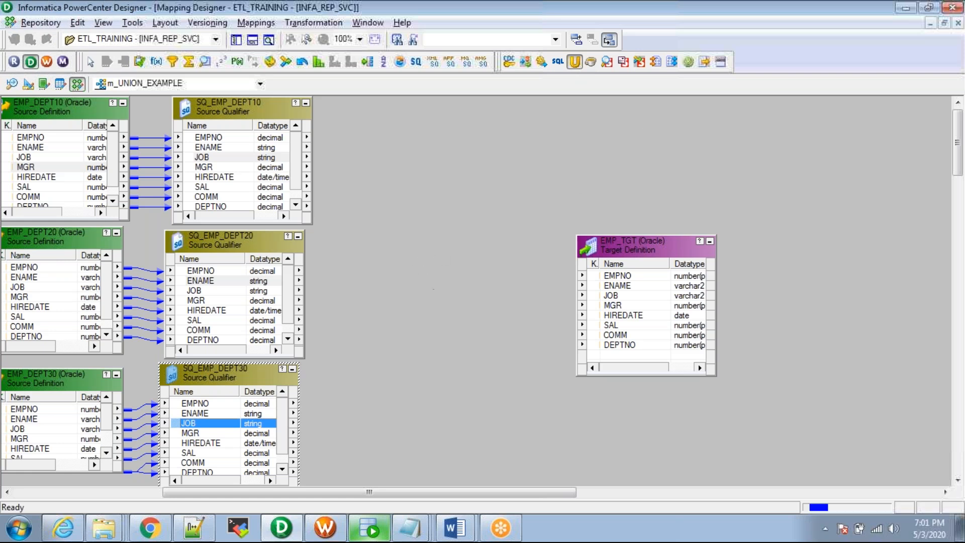
left_click(141, 187)
left_click_drag(140, 186, 480, 207)
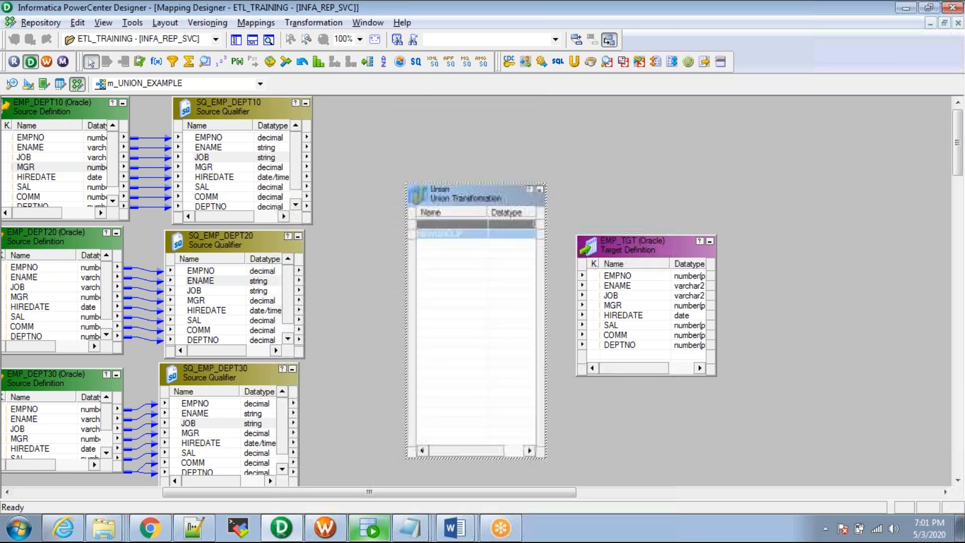
Step: Switch to Oracle SQL Developer and examine the UNION operator and the SELECT statements it combines
key("alt+Tab")
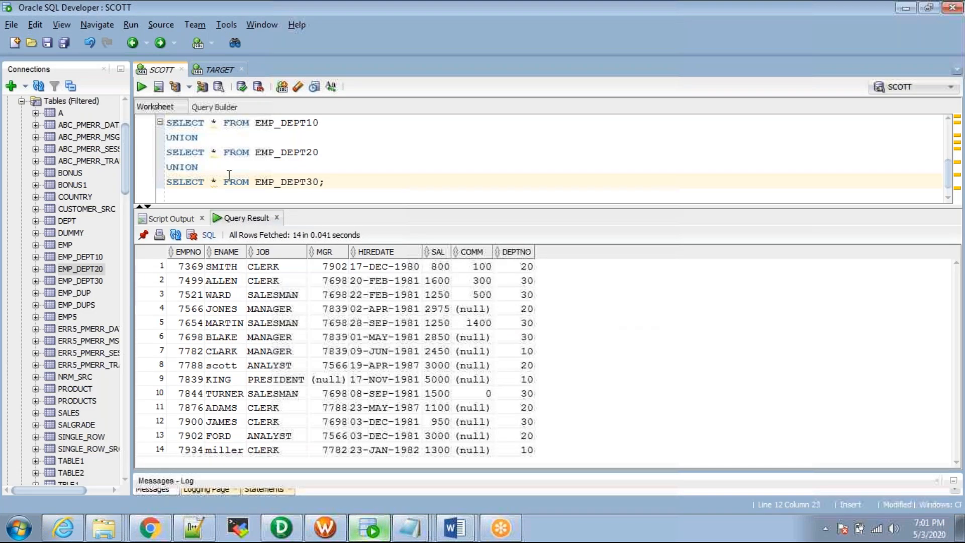
double_click(184, 135)
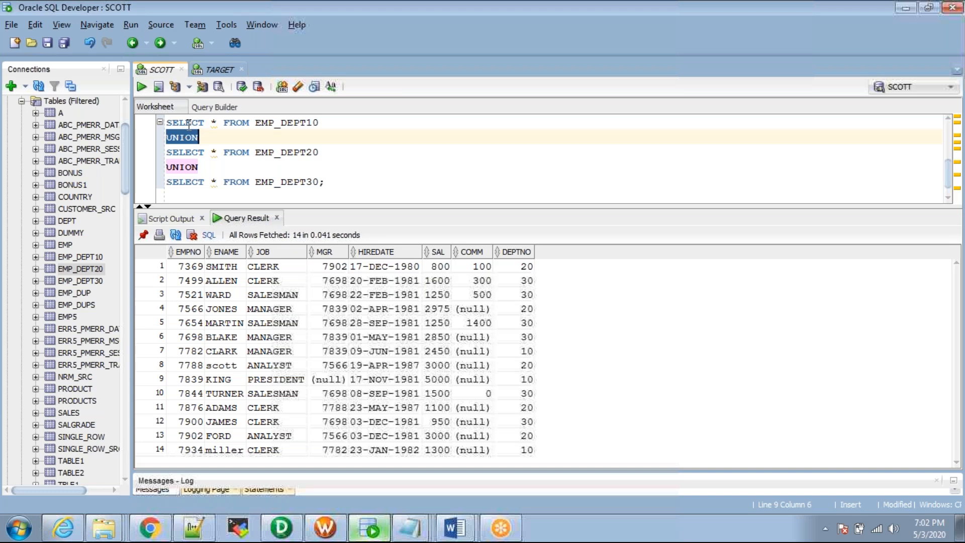
left_click(189, 125)
left_click(192, 164)
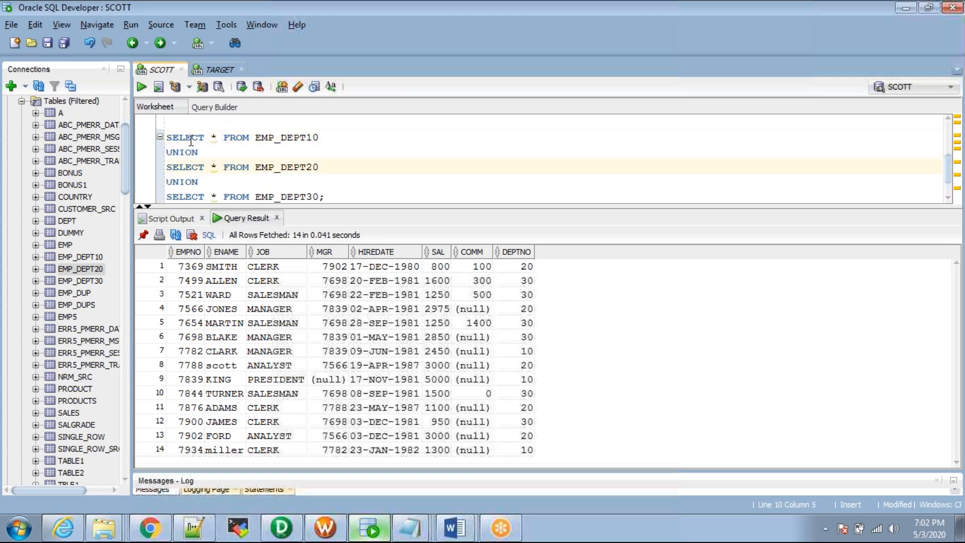
double_click(191, 140)
double_click(195, 169)
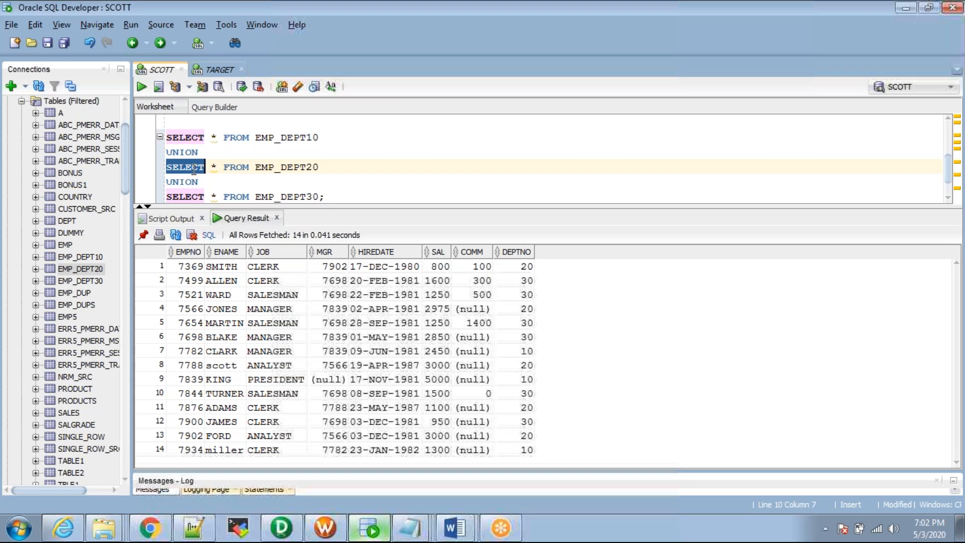
double_click(193, 143)
double_click(193, 166)
left_click(192, 142)
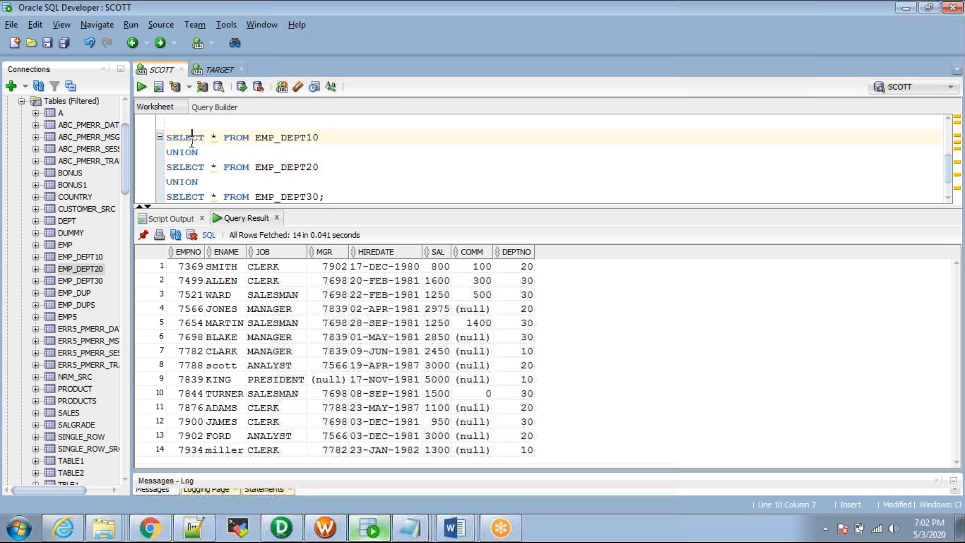
double_click(192, 142)
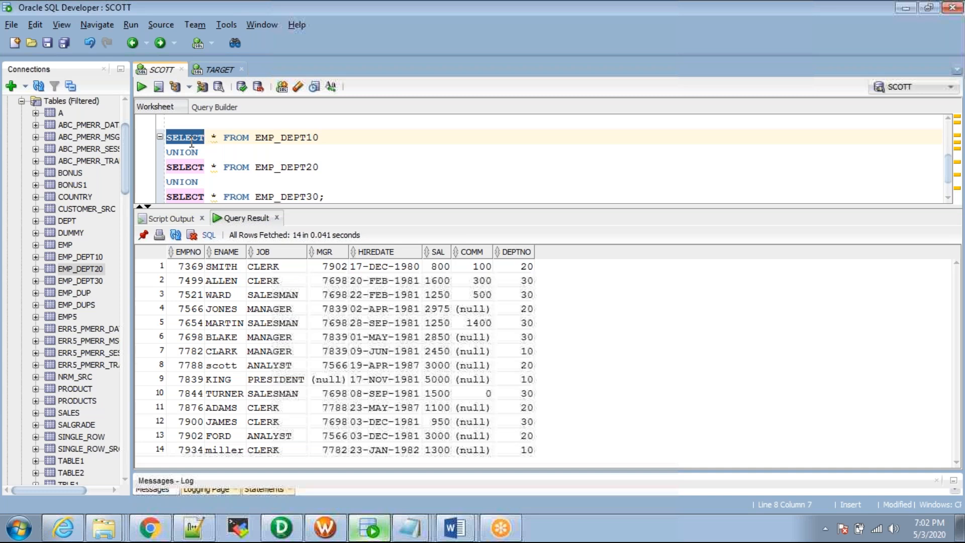
Step: Switch back to PowerCenter Designer and extend the Union transformation upward in the mapping
key("alt+Tab")
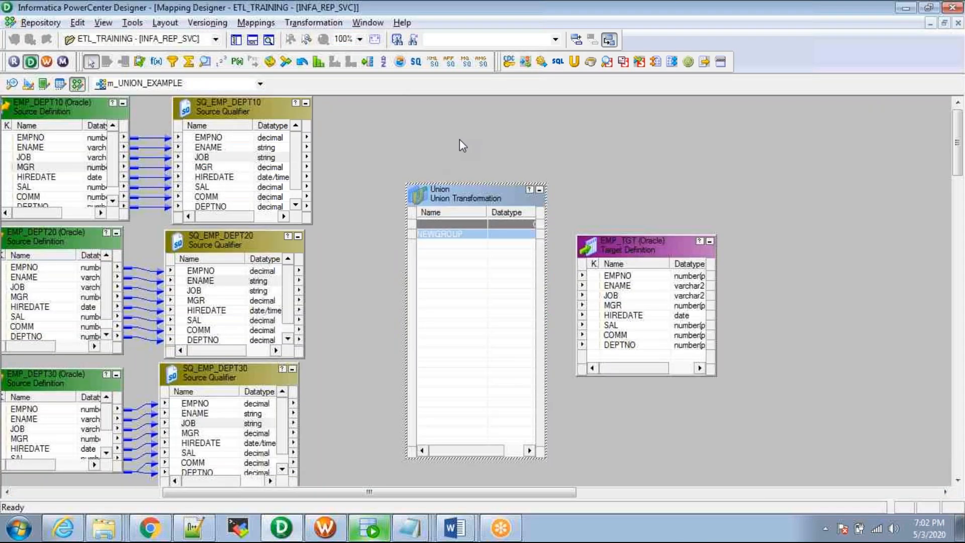
left_click_drag(466, 195, 504, 114)
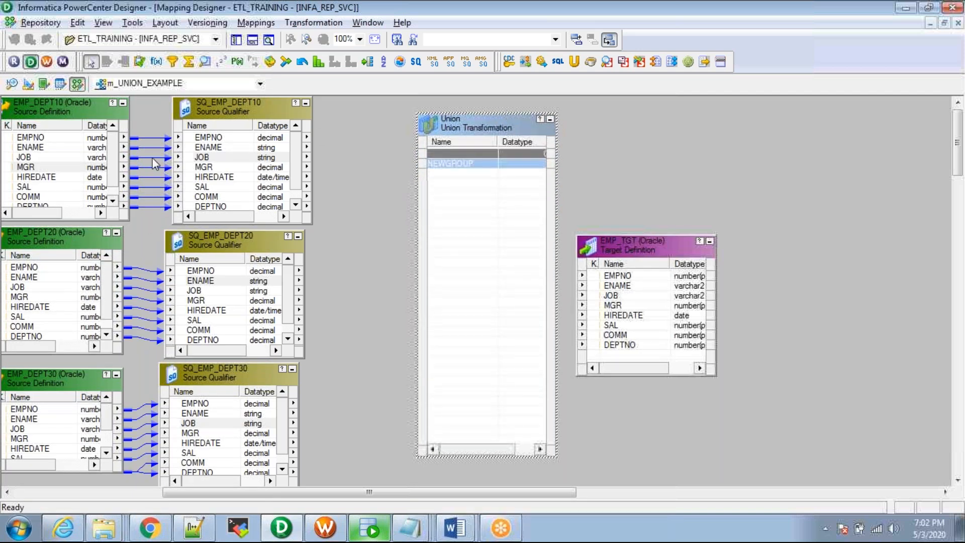
Step: Compare the port names, order and datatypes across SQ_EMP_DEPT10, SQ_EMP_DEPT20 and SQ_EMP_DEPT30
left_click(267, 149)
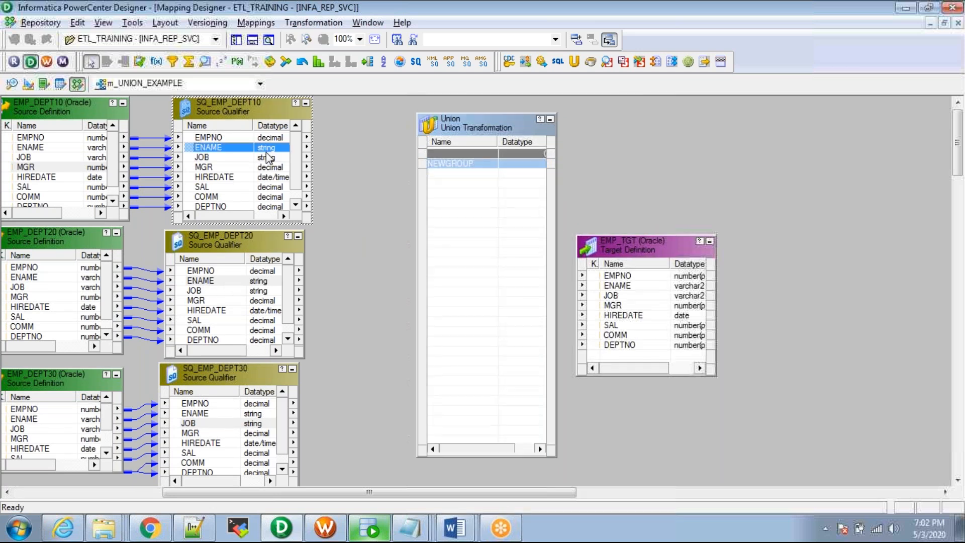
left_click(266, 270)
left_click(233, 411)
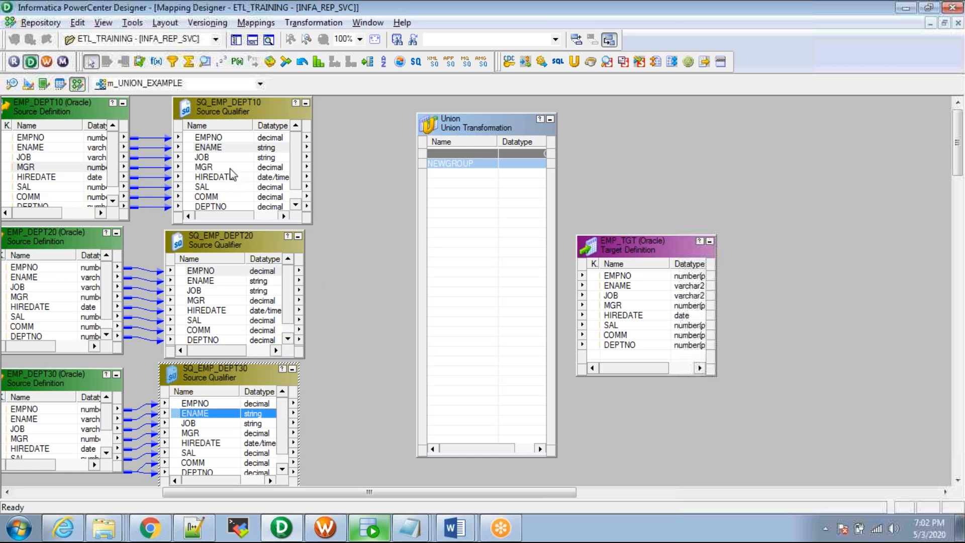
left_click(244, 138)
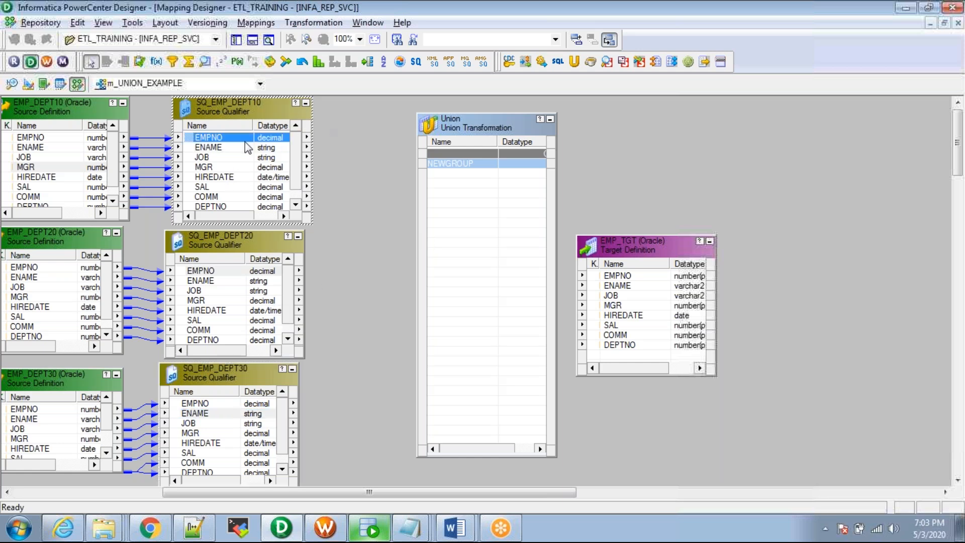
left_click(201, 280)
left_click(236, 433)
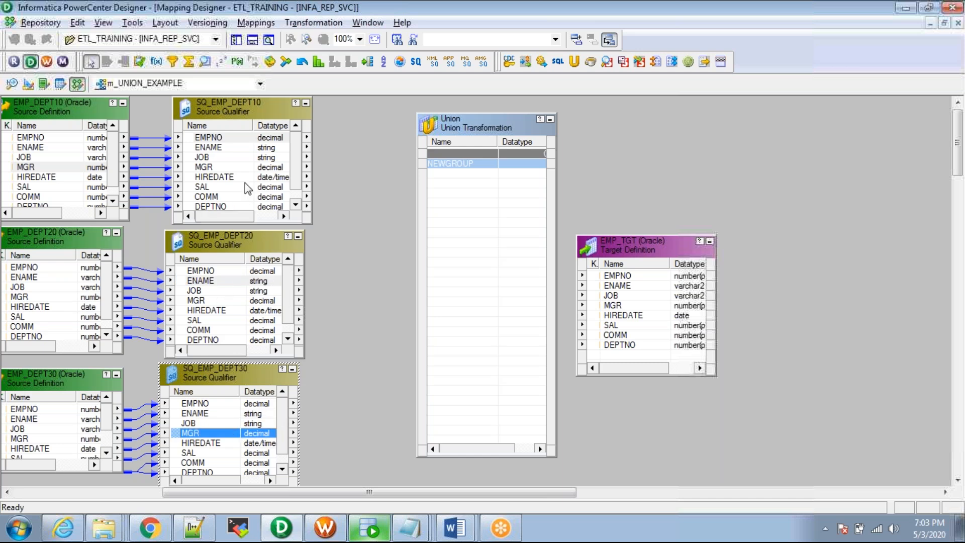
left_click(211, 167)
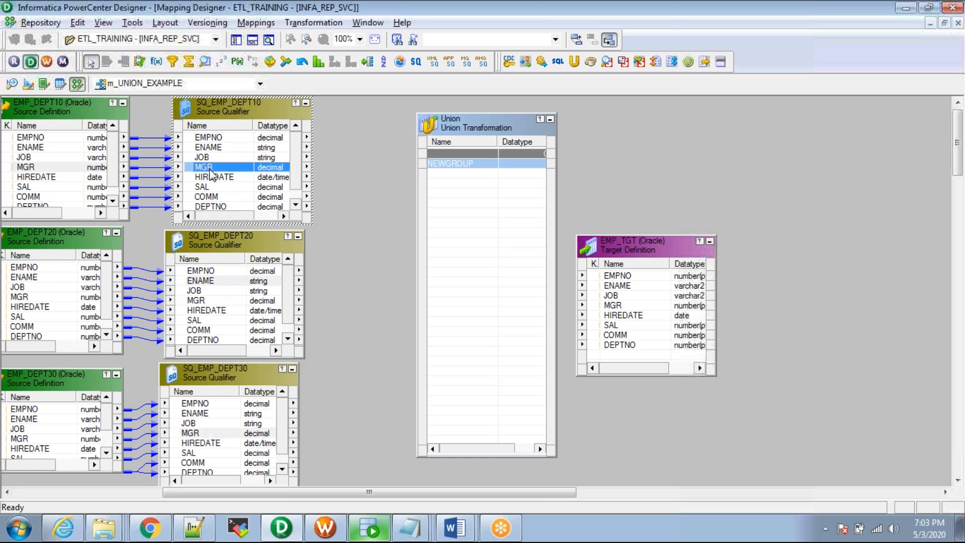
left_click(211, 310)
left_click(213, 443)
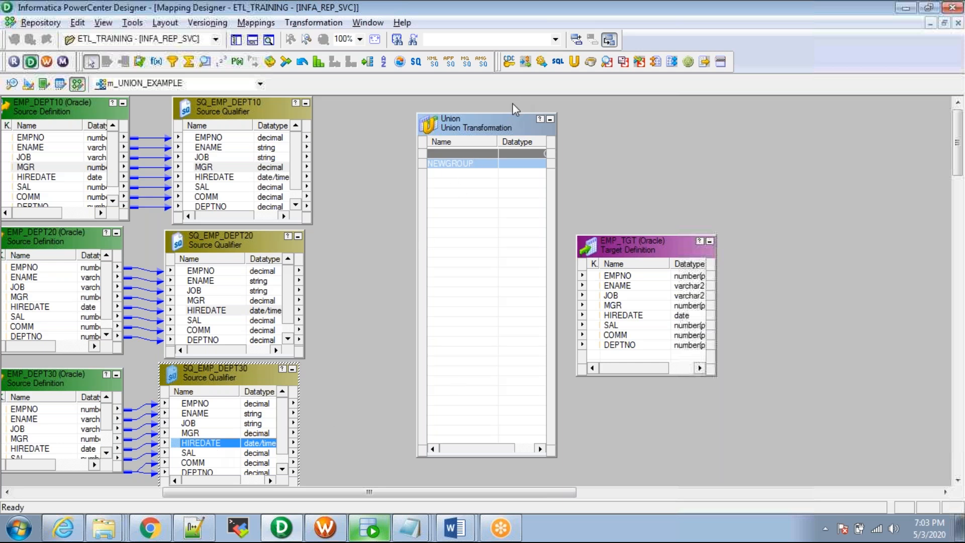
left_click_drag(499, 115, 500, 111)
left_click(229, 196)
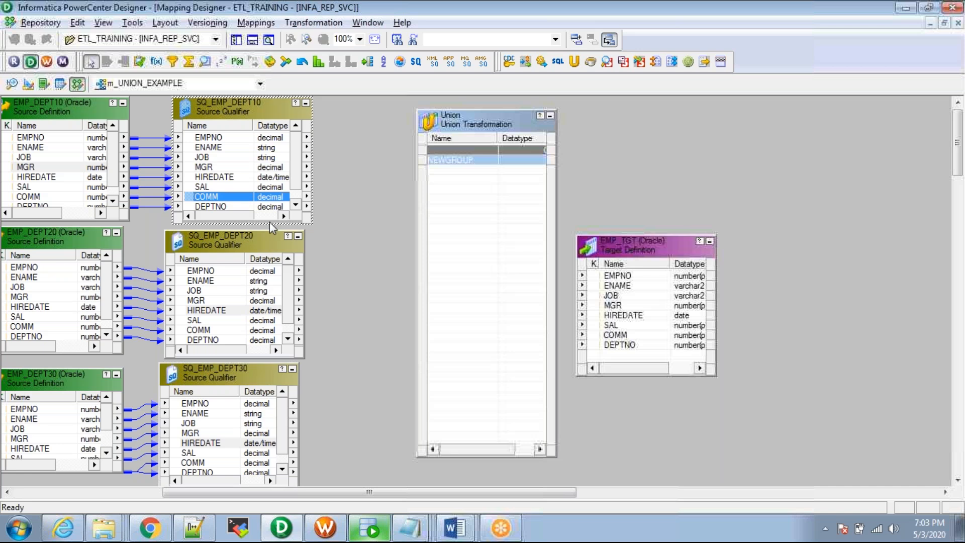
left_click(251, 281)
left_click(255, 424)
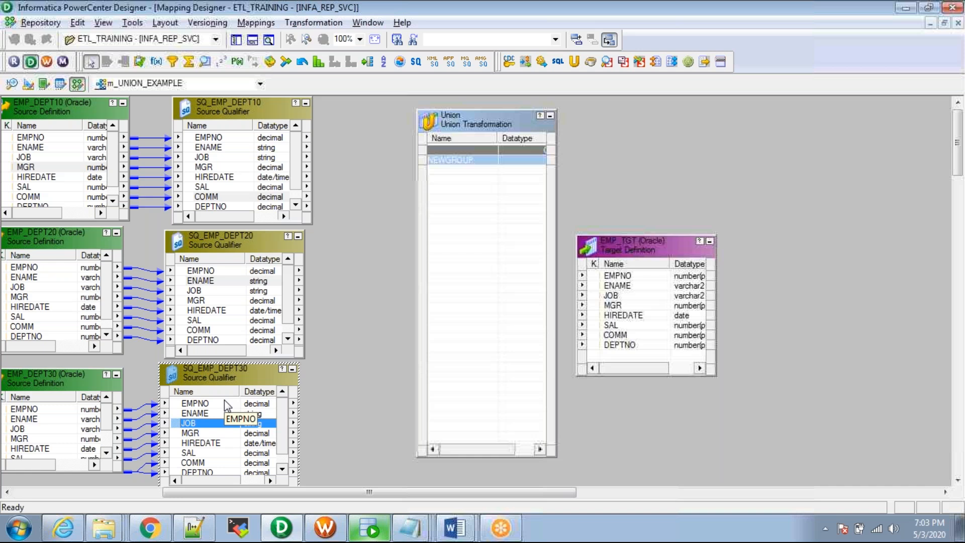
Step: Switch to Oracle SQL Developer, rerun the UNION query over the three department tables and select all result rows
key("alt+Tab")
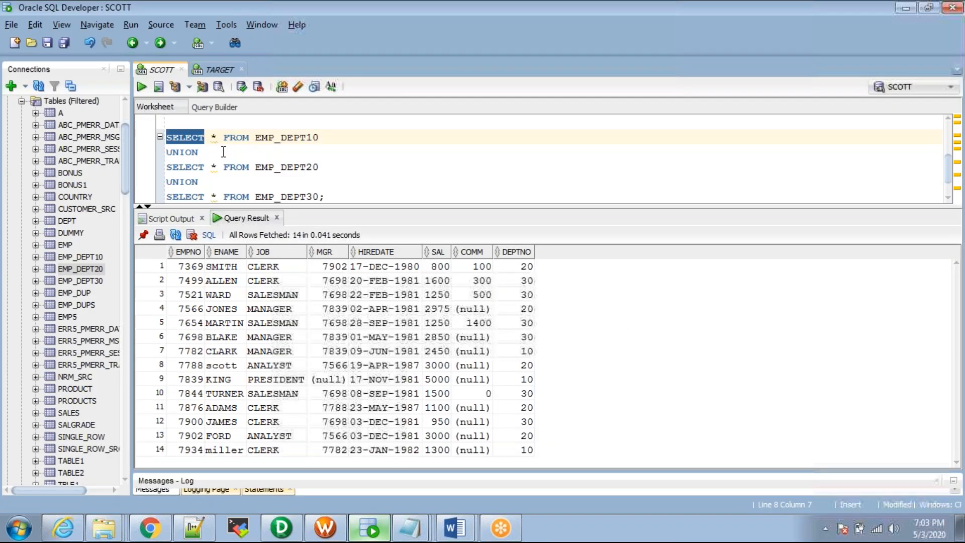
left_click(226, 152)
key("ctrl+a")
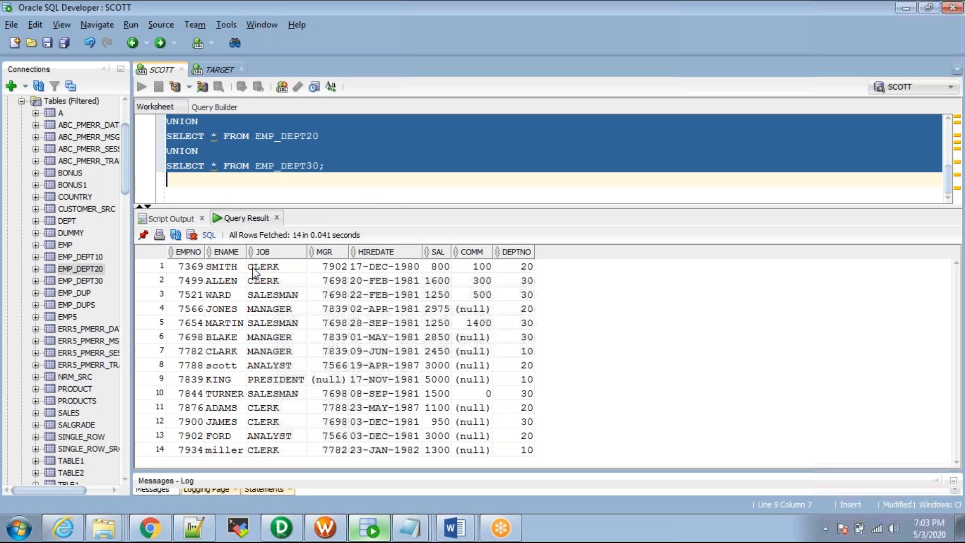
key("ctrl+Return")
left_click_drag(183, 271, 525, 450)
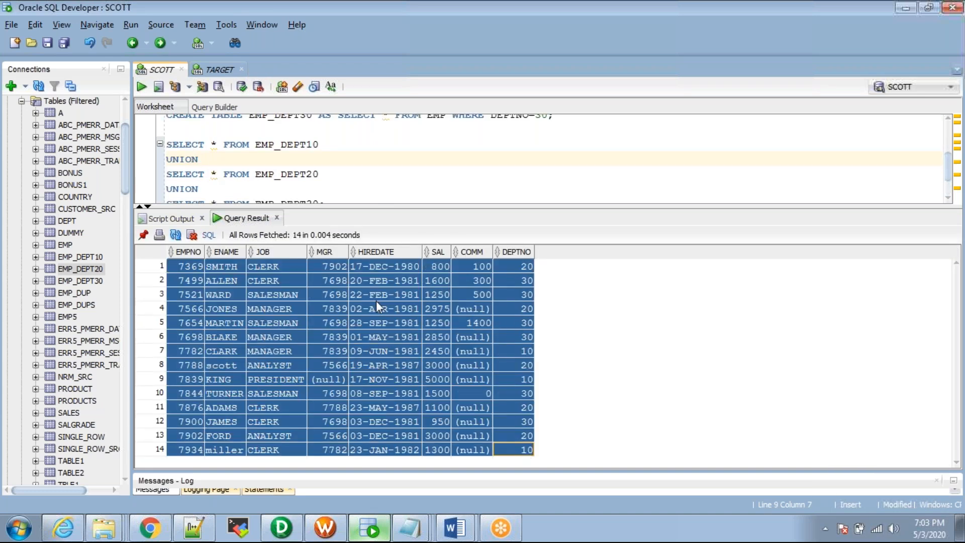
Step: Switch back to PowerCenter Designer, extend the Union transformation upward and move EMP_TGT higher and farther from it
key("alt+Tab")
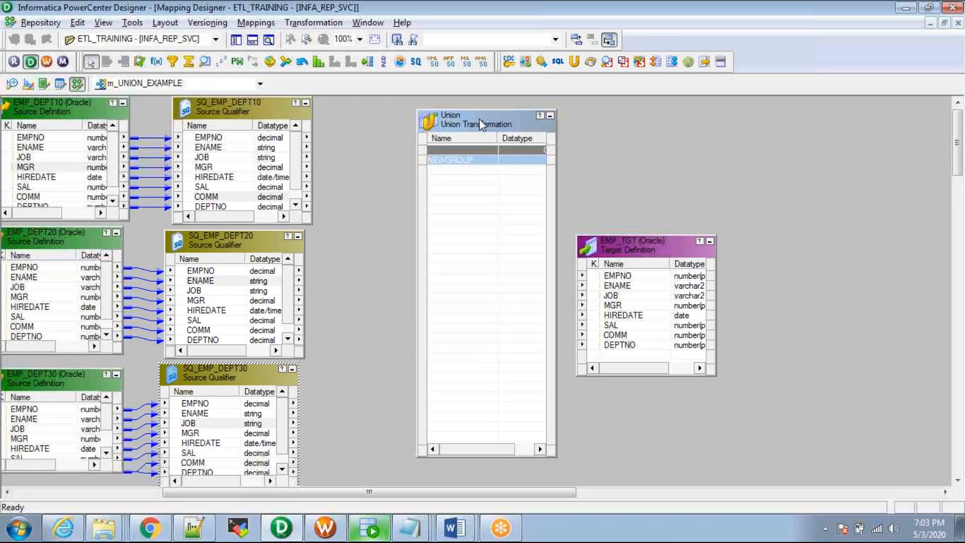
left_click(472, 125)
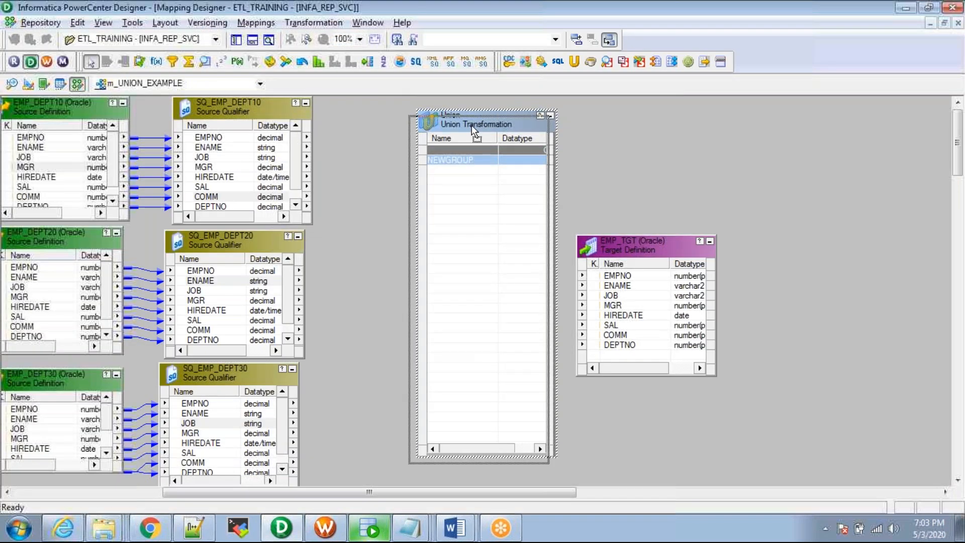
left_click(206, 139)
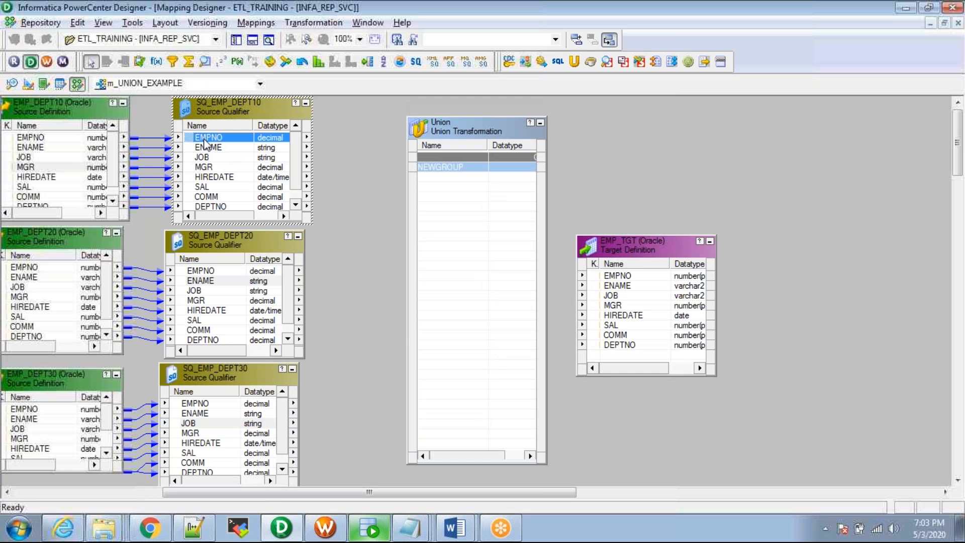
left_click(468, 194)
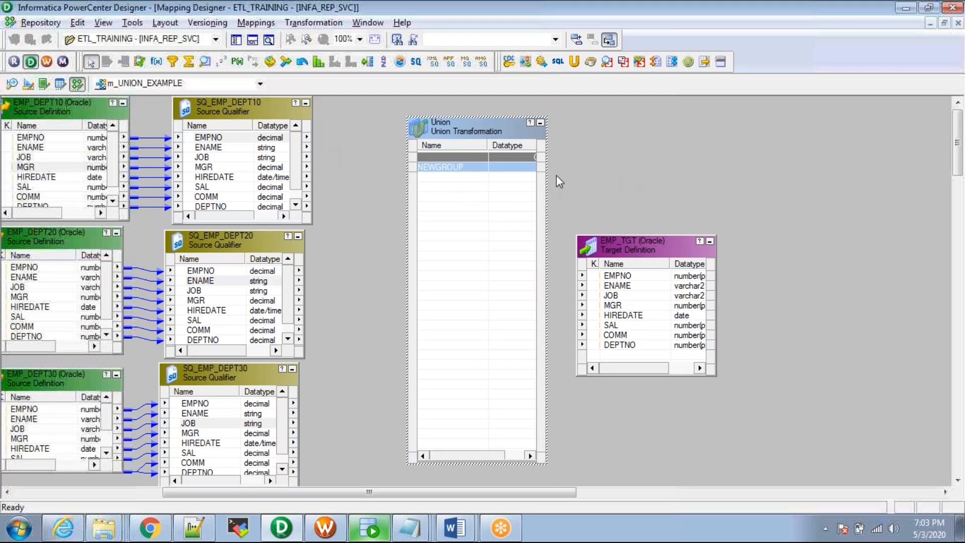
left_click_drag(614, 243, 640, 185)
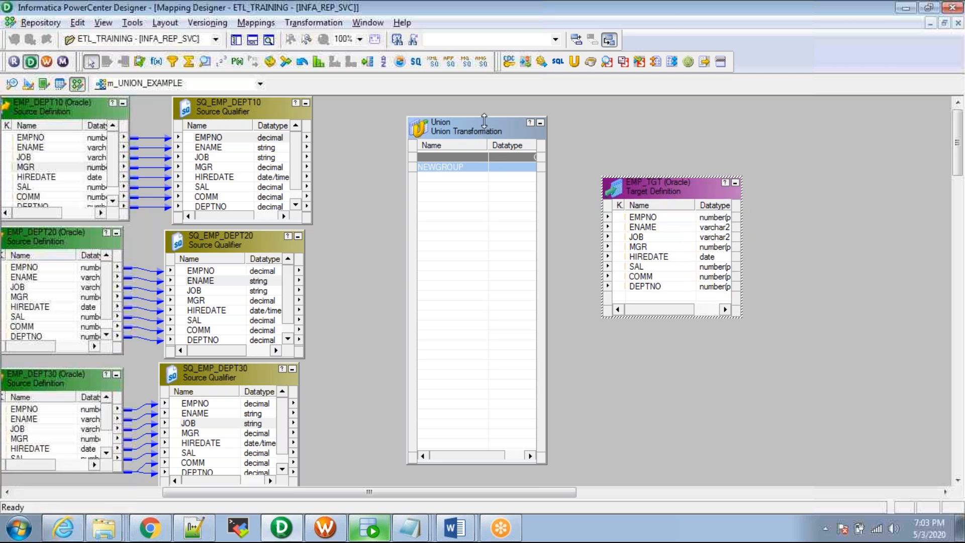
left_click_drag(484, 121, 493, 103)
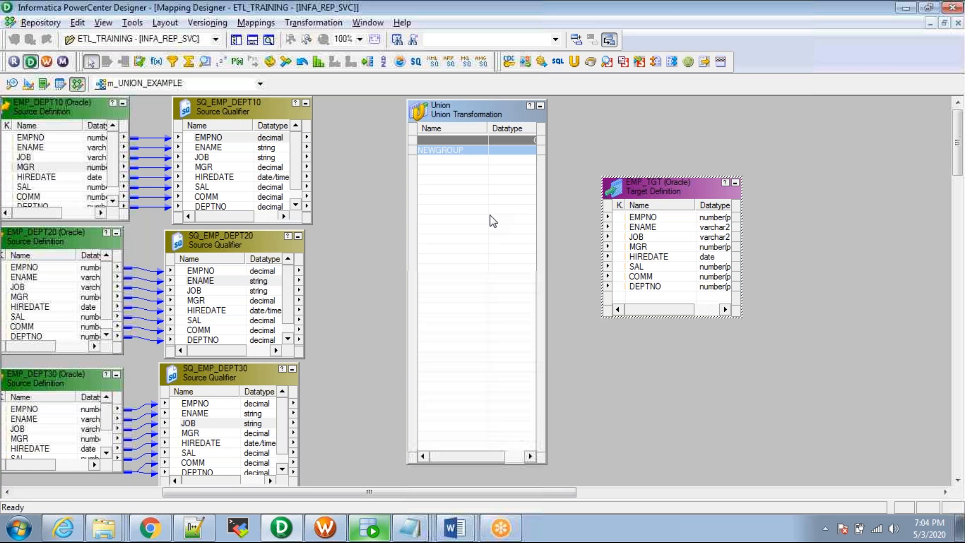
left_click(490, 112)
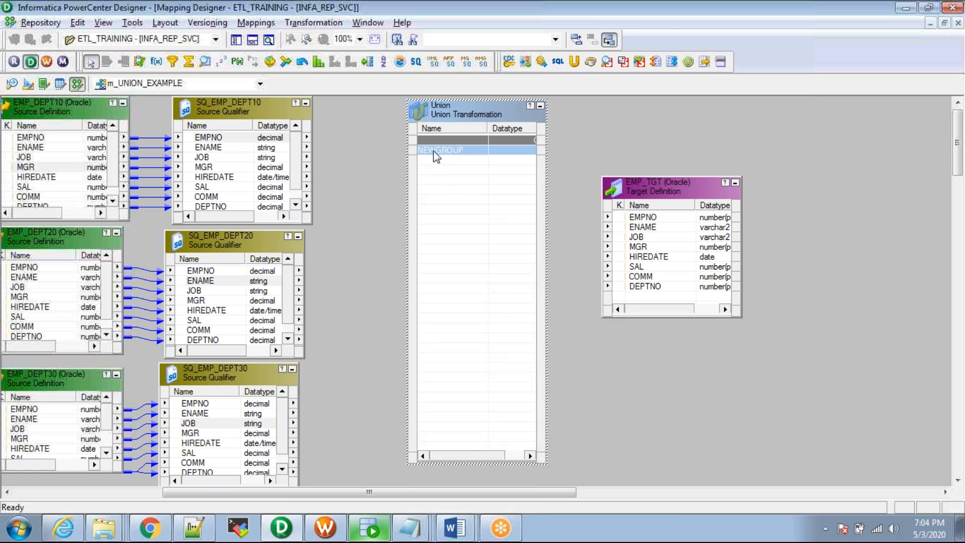
Step: Copy all SQ_EMP_DEPT10 ports into the Union transformation as linked inputs and widen it to show port lengths
left_click(214, 140)
right_click(214, 141)
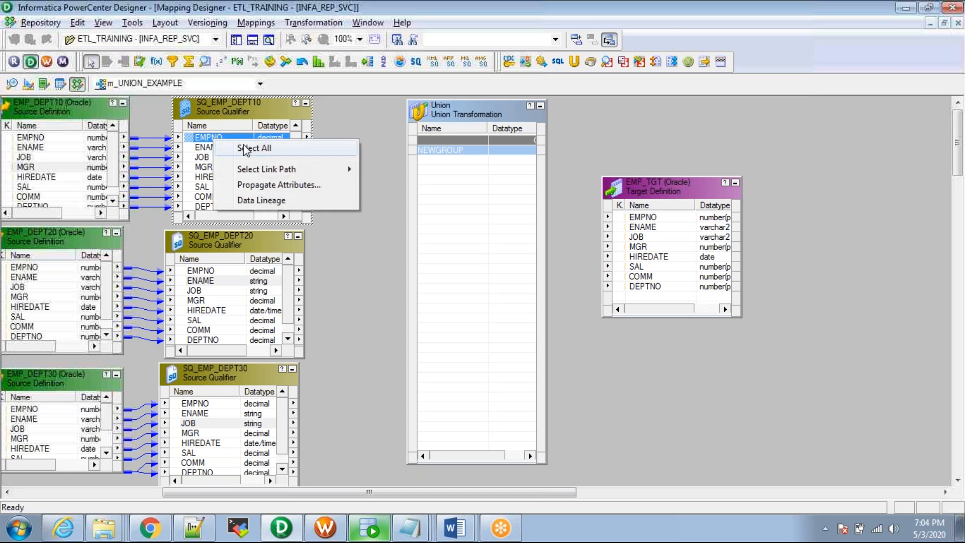
left_click(253, 148)
left_click_drag(190, 142, 437, 196)
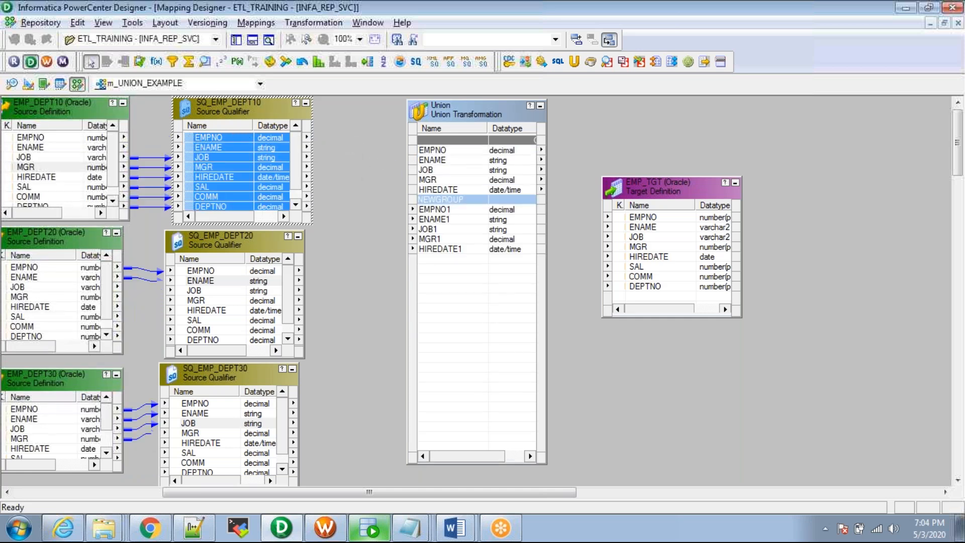
left_click_drag(487, 128, 473, 127)
left_click_drag(548, 108, 523, 117)
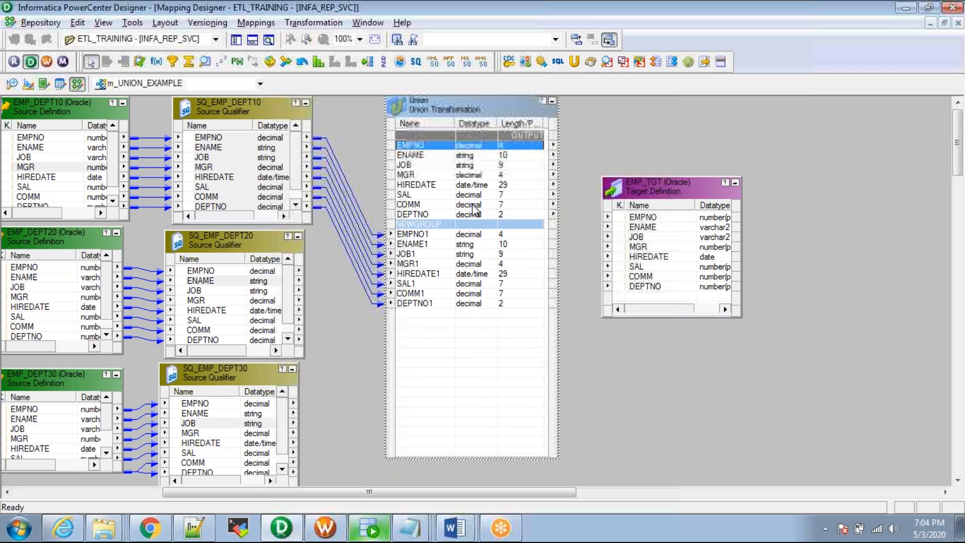
Step: Open the Union transformation's group settings and add two more input groups
double_click(473, 110)
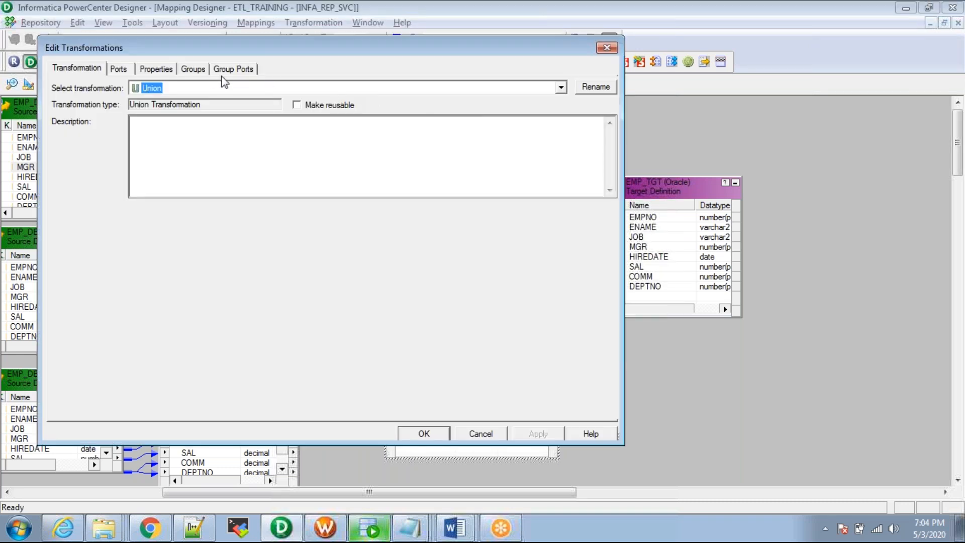
left_click(193, 69)
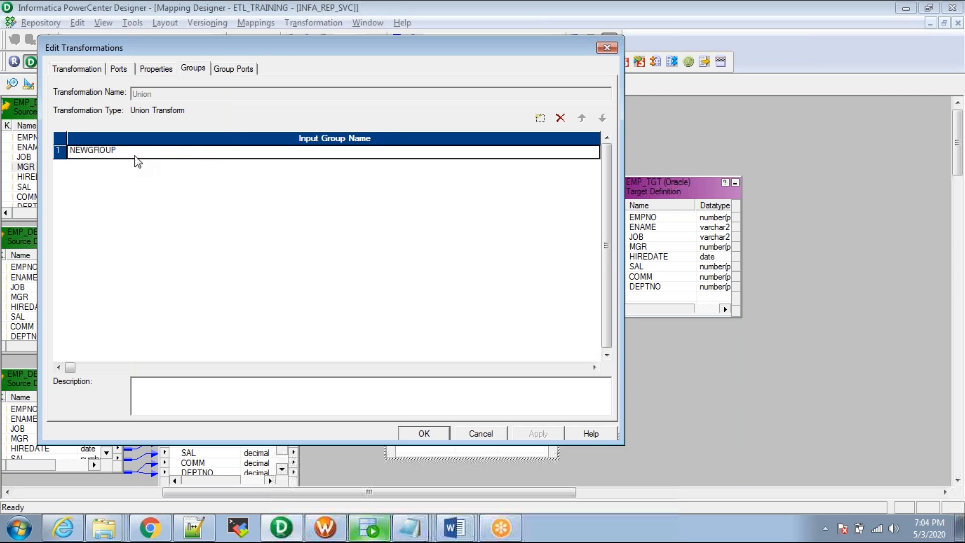
left_click(540, 119)
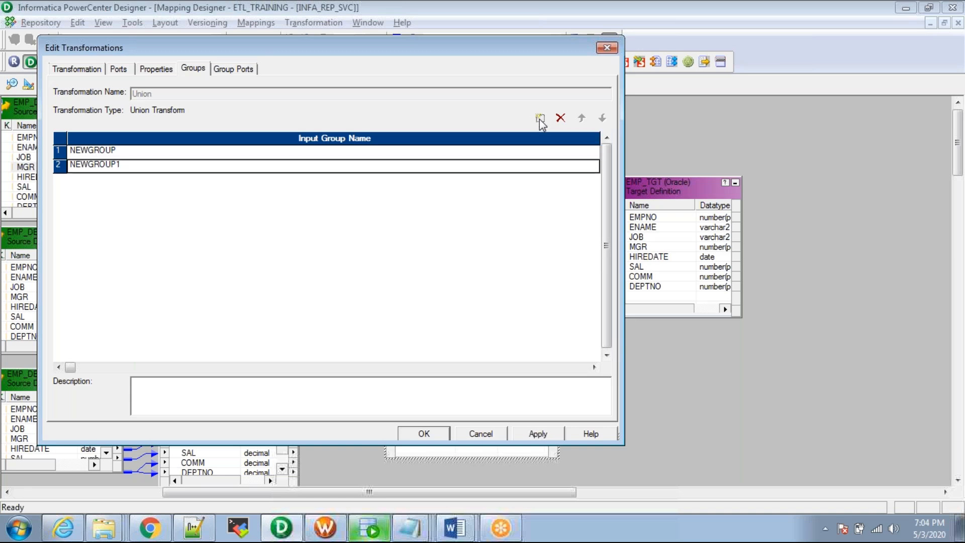
left_click(540, 119)
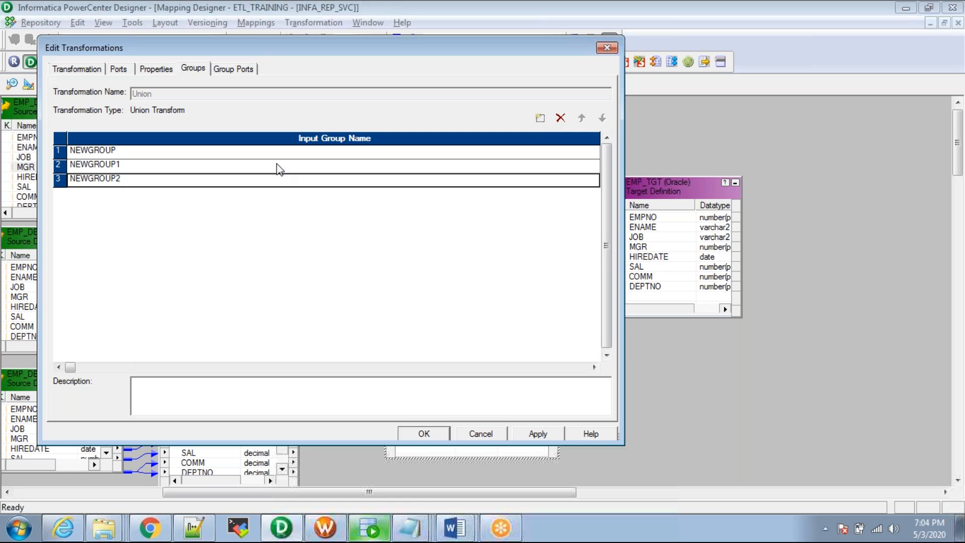
Step: Rename the Union transformation's three input groups as DEPT10, DEPT20 and DEPT30 and apply the changes
left_click(104, 151)
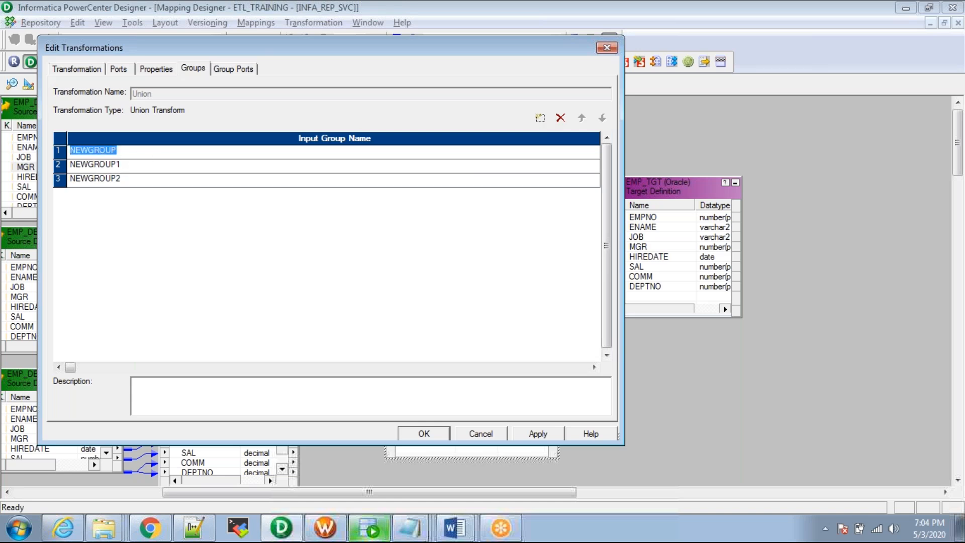
type("DEPT10")
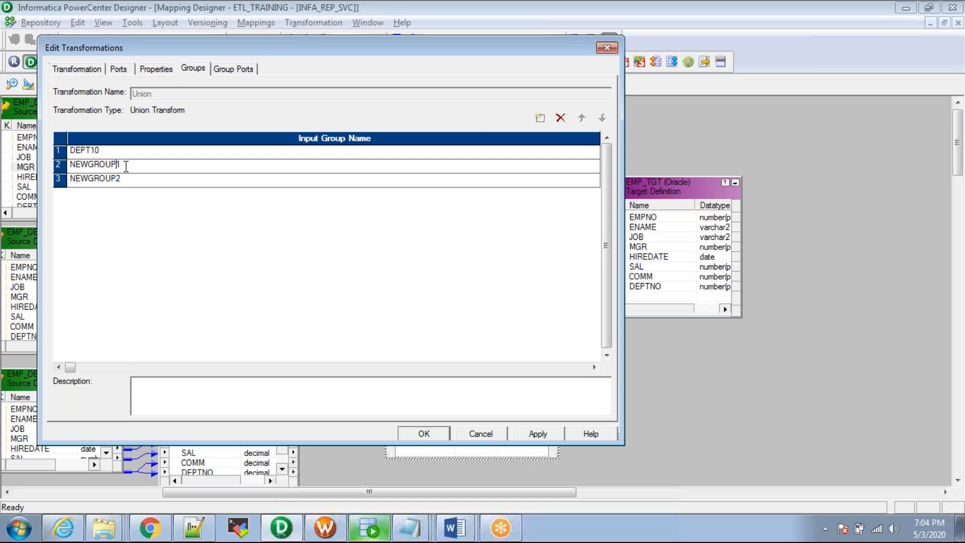
left_click(126, 166)
type("DE")
left_click(123, 179)
left_click(128, 180)
type("DE")
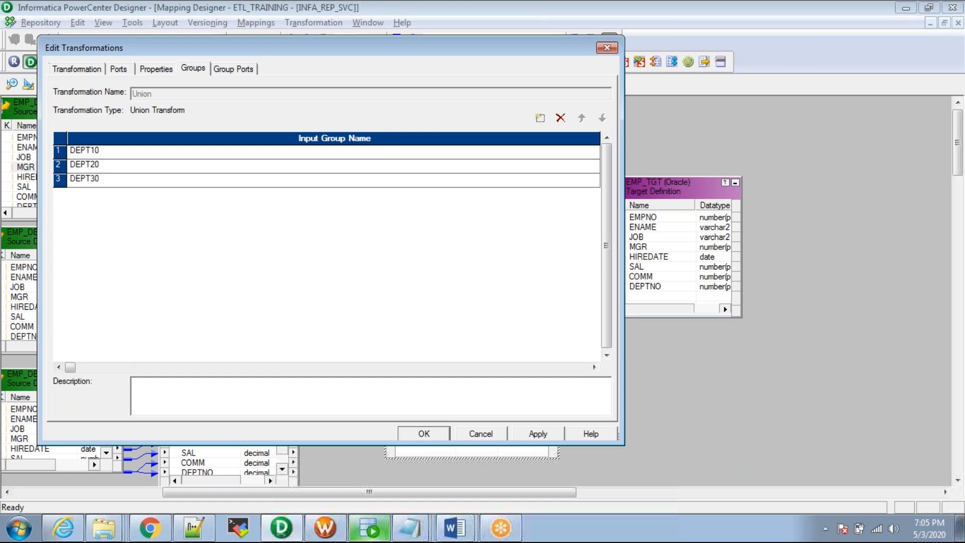
left_click(541, 434)
left_click(432, 433)
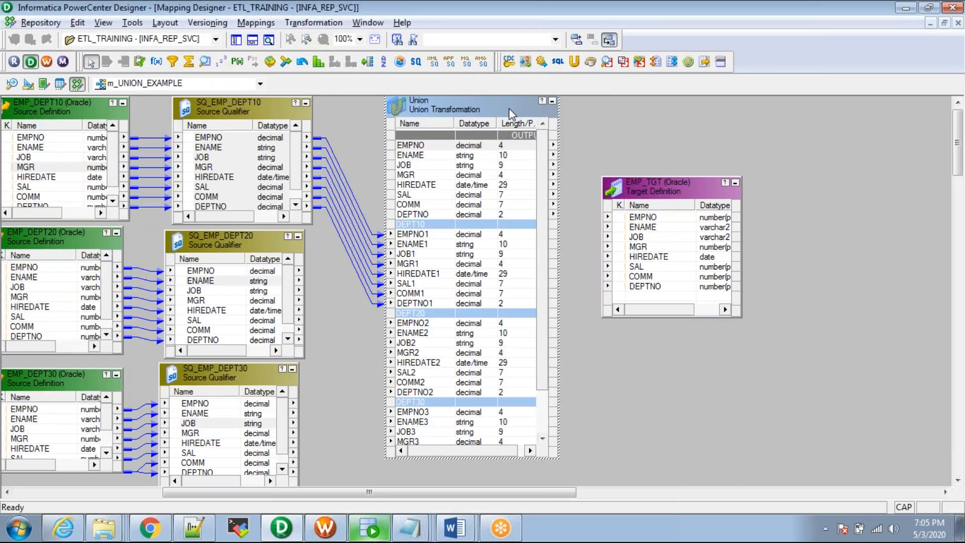
Step: Extend the Union transformation downward and inspect the ports of its DEPT10, DEPT20 and DEPT30 groups
mouse_move(501, 100)
left_mouse_down()
mouse_move(505, 130)
mouse_move(506, 98)
left_mouse_up()
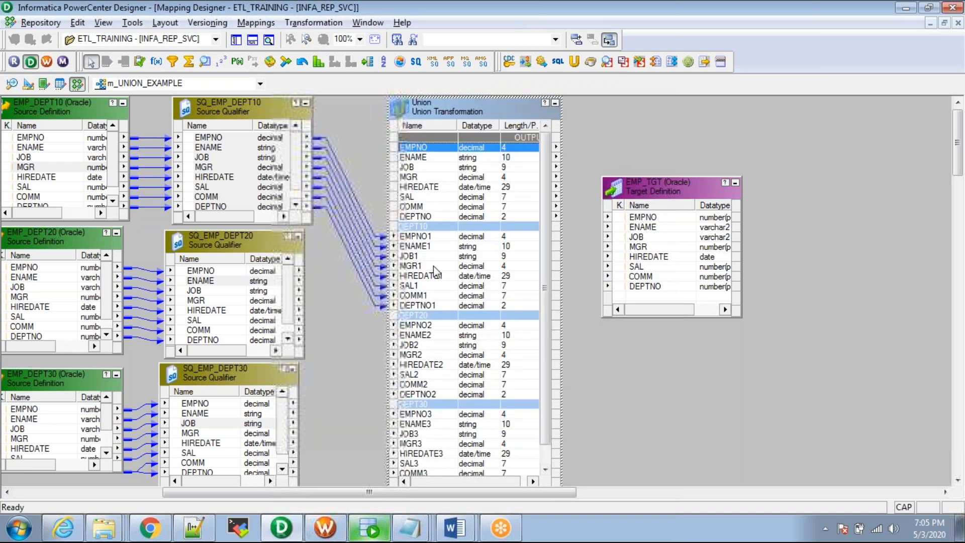
left_click(443, 269)
left_click(431, 346)
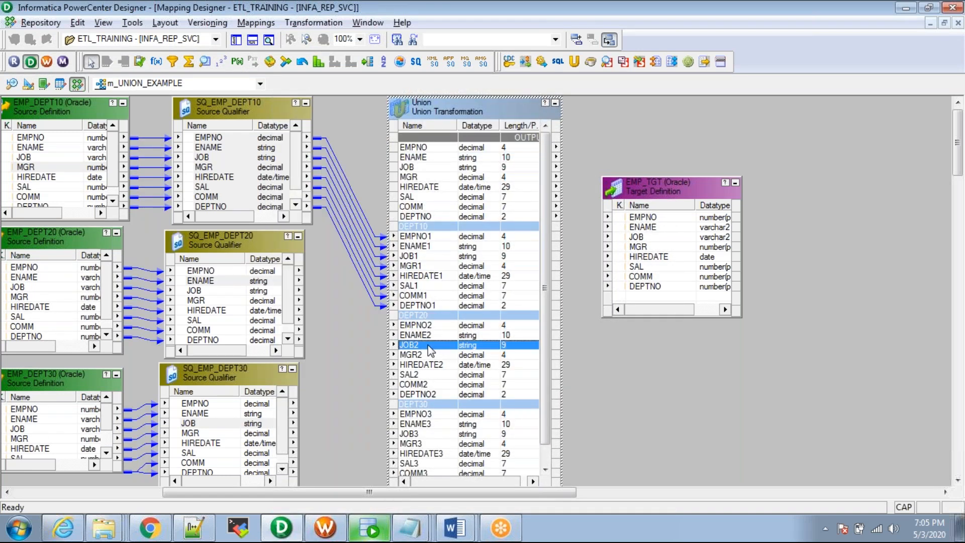
left_click(433, 435)
left_click_drag(544, 287, 544, 307)
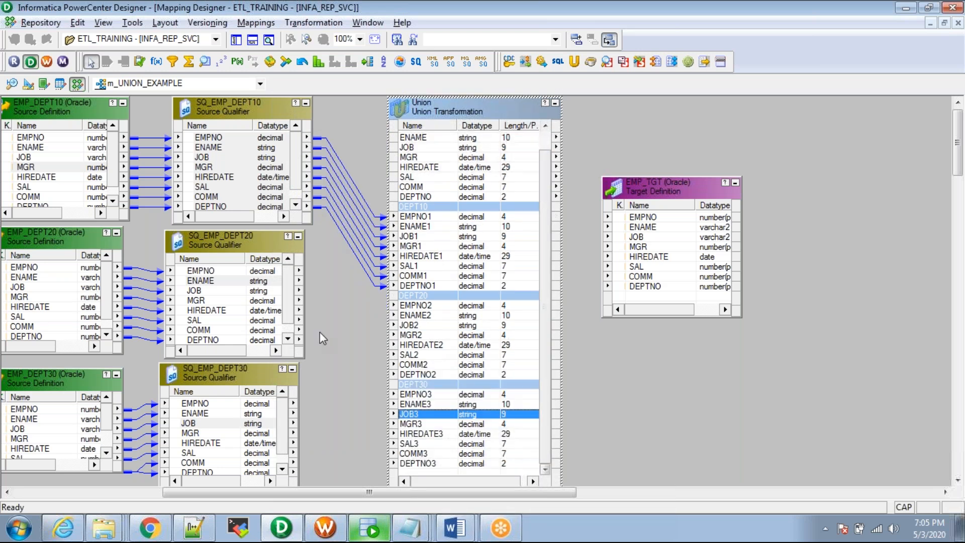
Step: Link all ports of SQ_EMP_DEPT20 and SQ_EMP_DEPT30 to the Union transformation's DEPT20 and DEPT30 groups respectively
right_click(202, 279)
left_click(244, 282)
left_click_drag(188, 275, 419, 317)
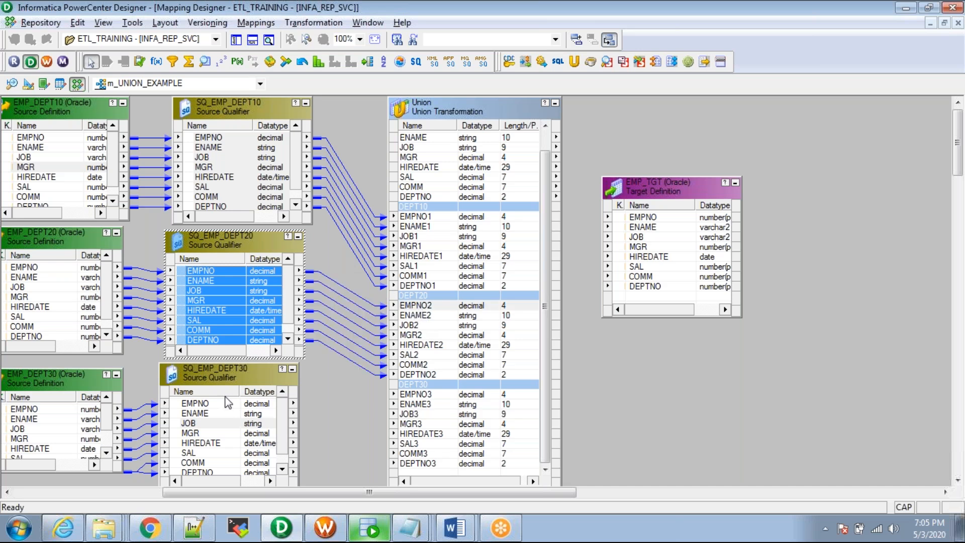
left_click(205, 405)
right_click(206, 408)
left_click(241, 410)
left_click_drag(187, 405, 414, 418)
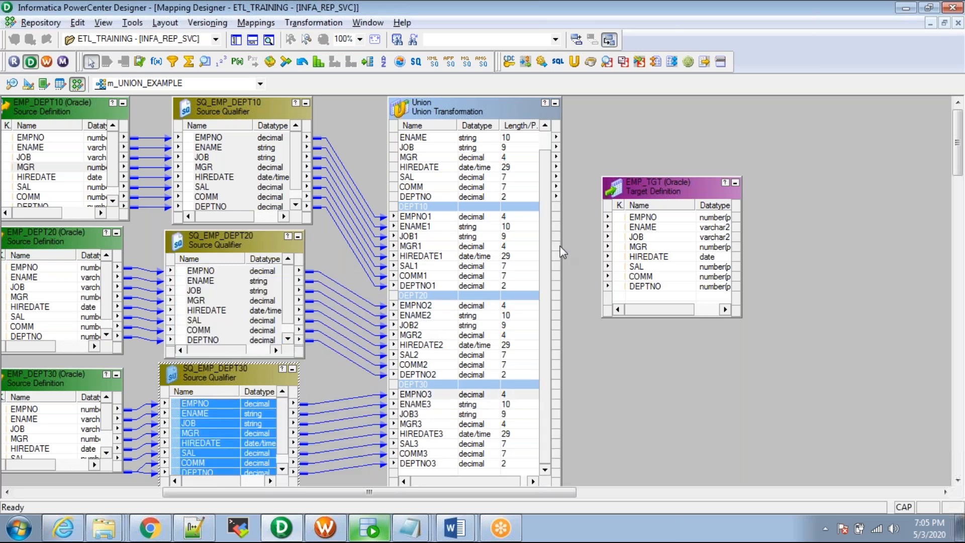
Step: Link the Union transformation's output ports EMPNO through DEPTNO to EMP_TGT, save the mapping and check its validation status
left_click_drag(545, 245, 544, 216)
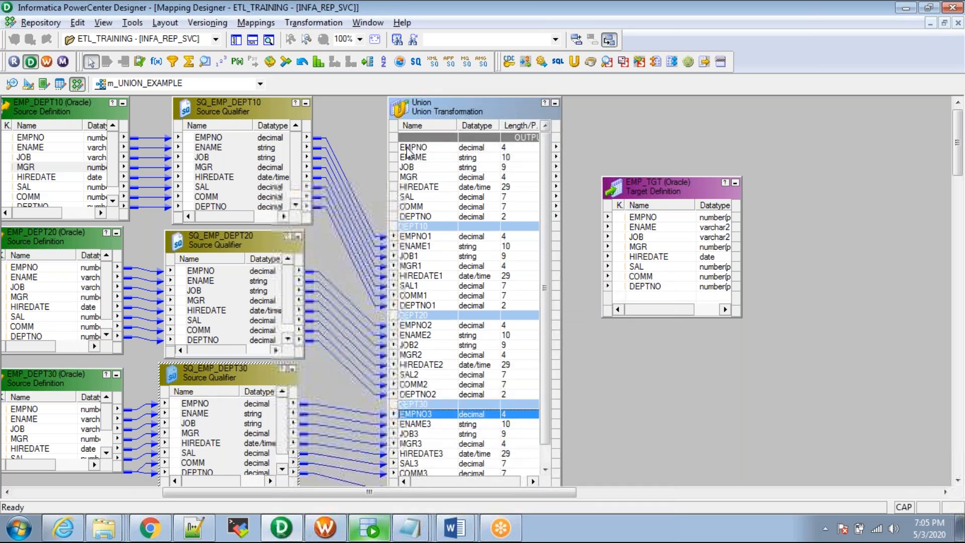
left_click(406, 147)
left_click(425, 217, "shift")
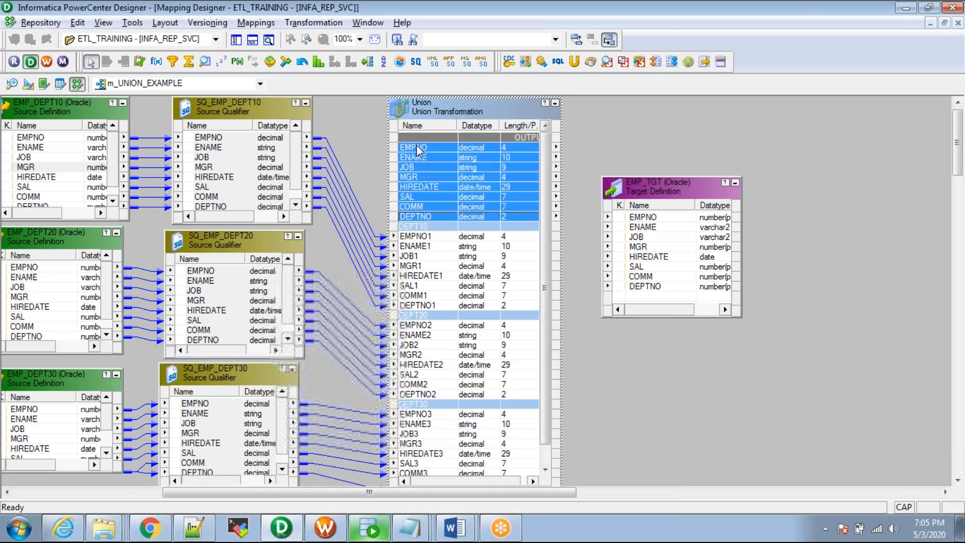
left_click_drag(420, 152, 655, 217)
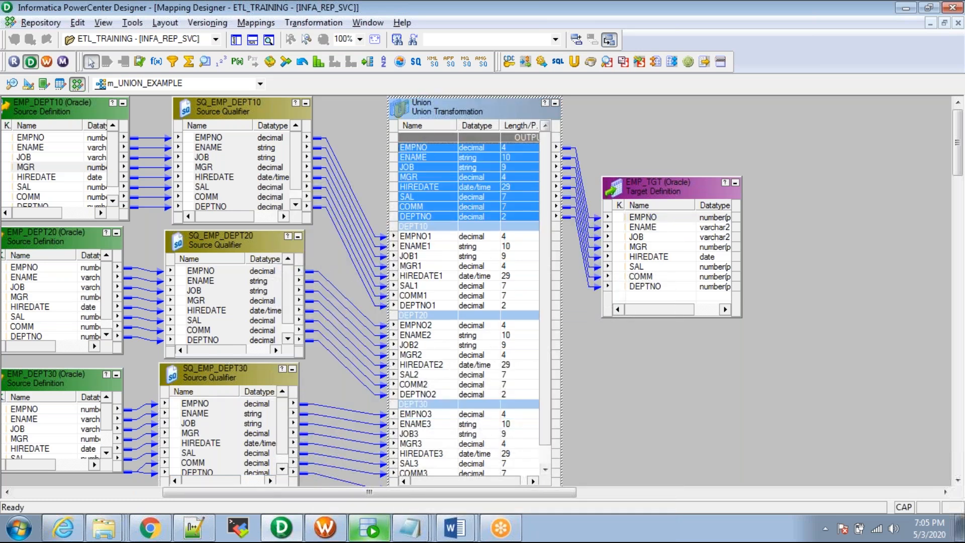
key("ctrl+s")
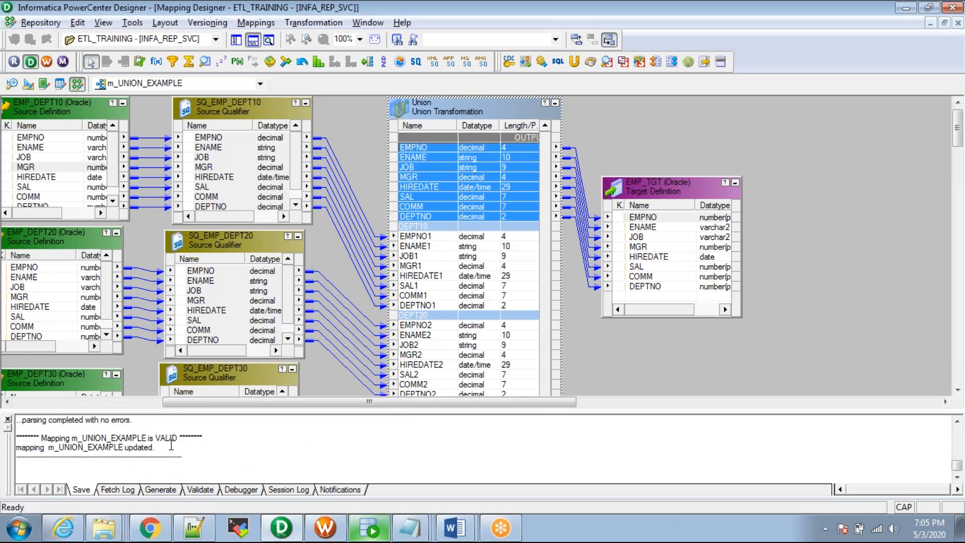
double_click(165, 437)
Step: Move EMP_TGT higher and farther from the Union transformation, and hide the output window
left_click_drag(641, 195, 662, 165)
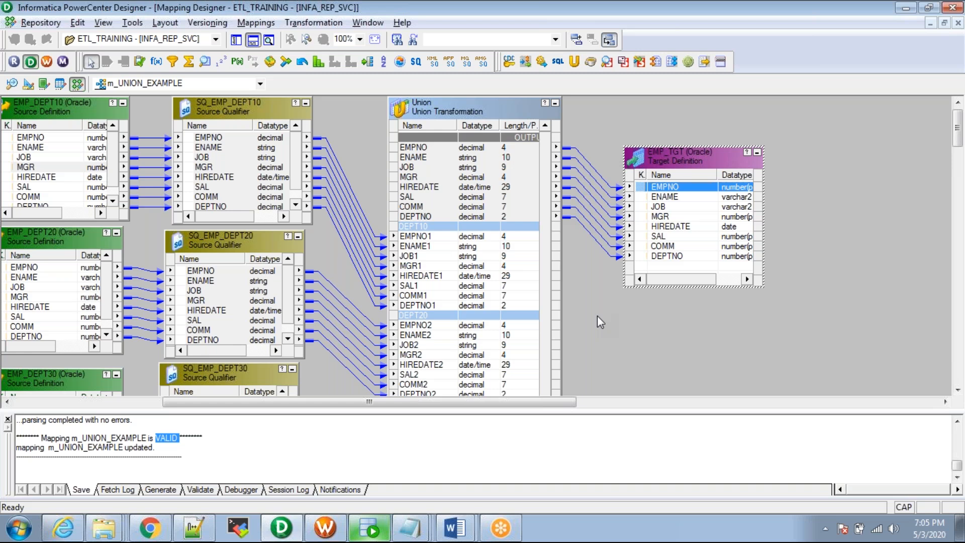
left_click(252, 39)
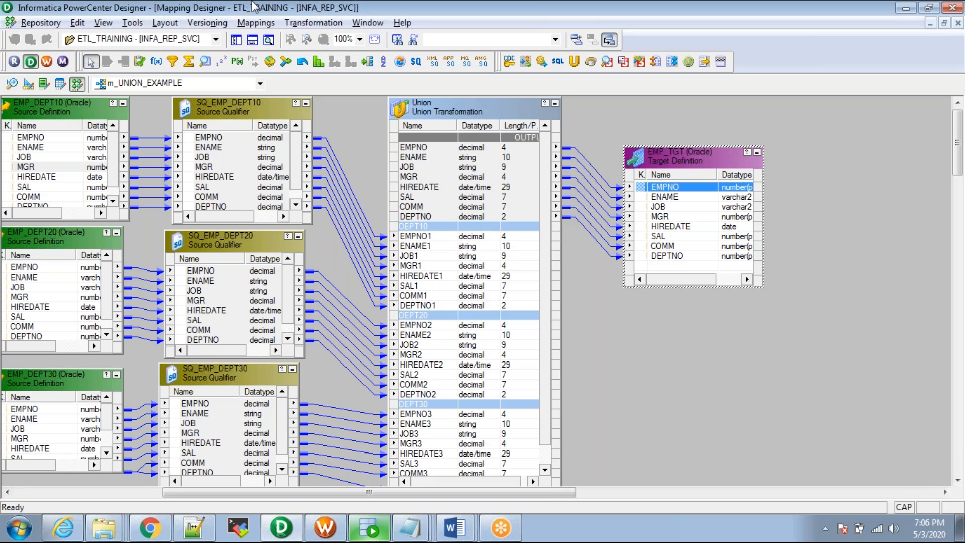
Step: Select the UNION_EXAMPLE part of the mapping's name in its edit settings and close them without changes
left_click(257, 23)
left_click(265, 68)
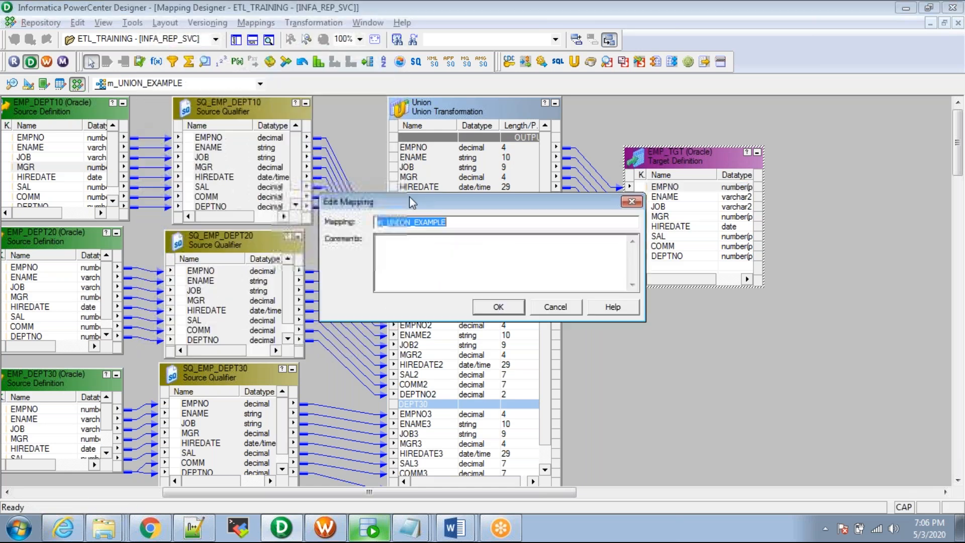
left_click(404, 224)
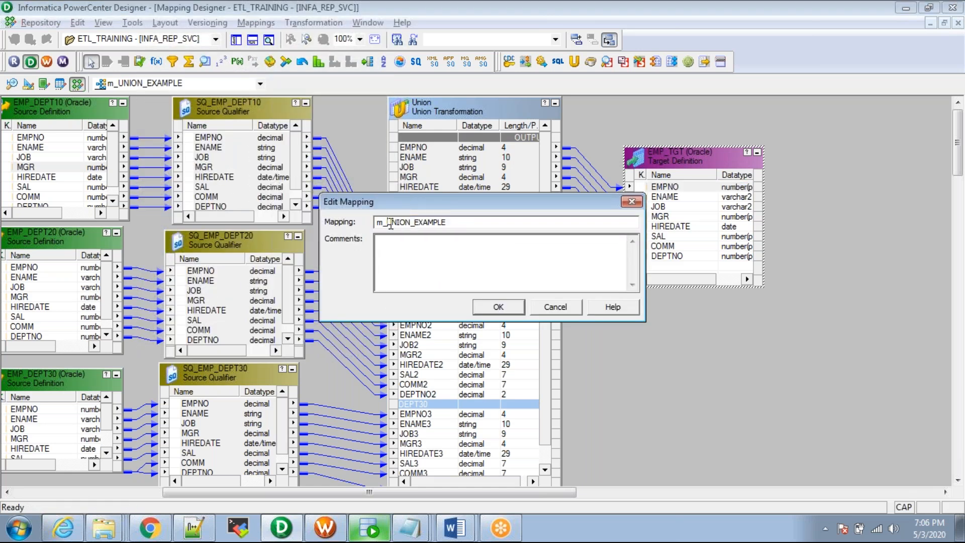
left_click_drag(391, 223, 534, 218)
left_click(555, 306)
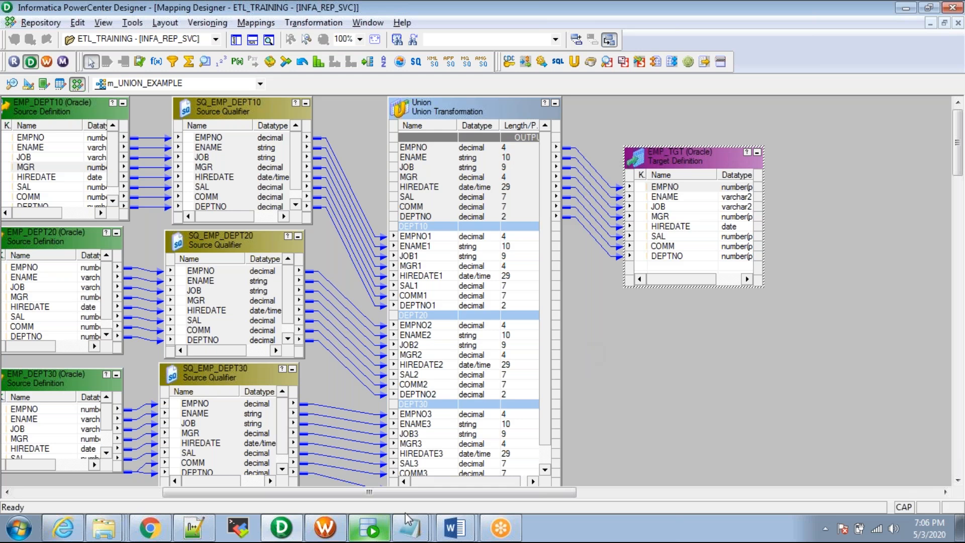
Step: Switch to PowerCenter Workflow Manager and create a new workflow named wf_UNION_EXAMPLE
left_click(338, 530)
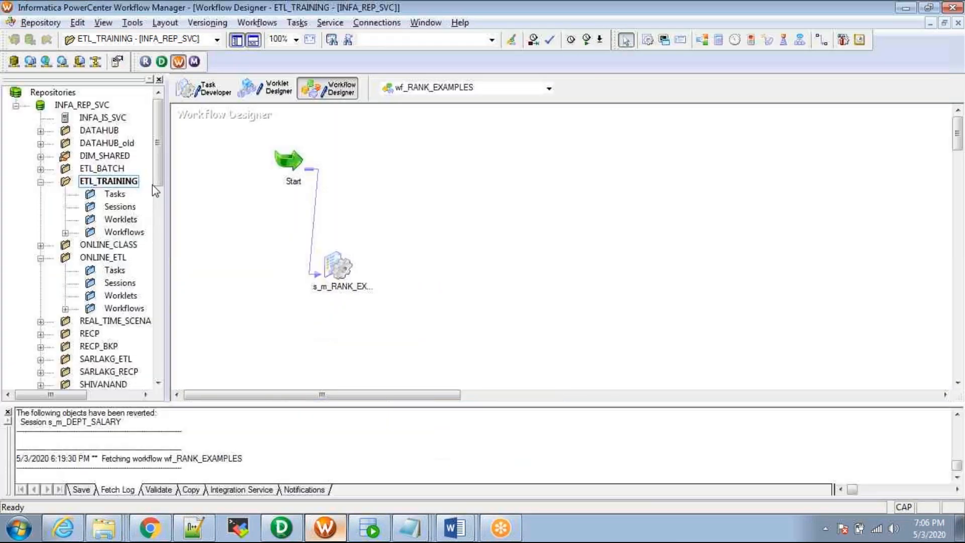
left_click(257, 22)
left_click(262, 35)
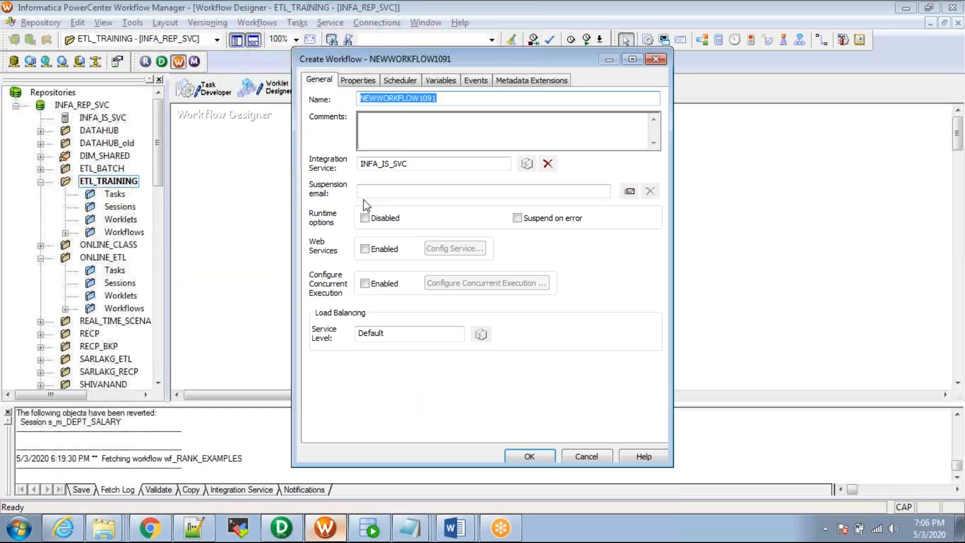
type("wf_UNION_EXAMPLE")
key("Return")
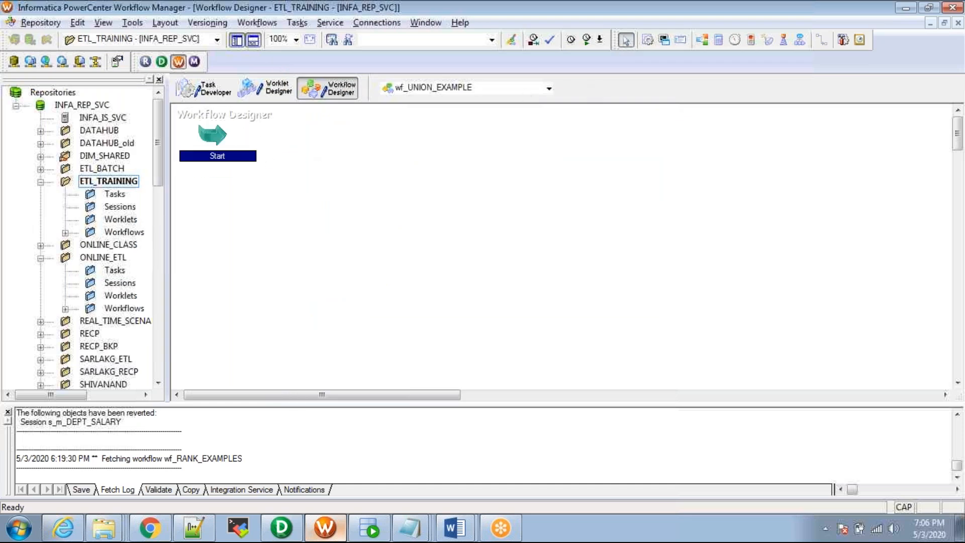
Step: Add a session task to the workflow and associate it with the mapping m_UNION_EXAMPLE
left_click(647, 40)
left_click(279, 274)
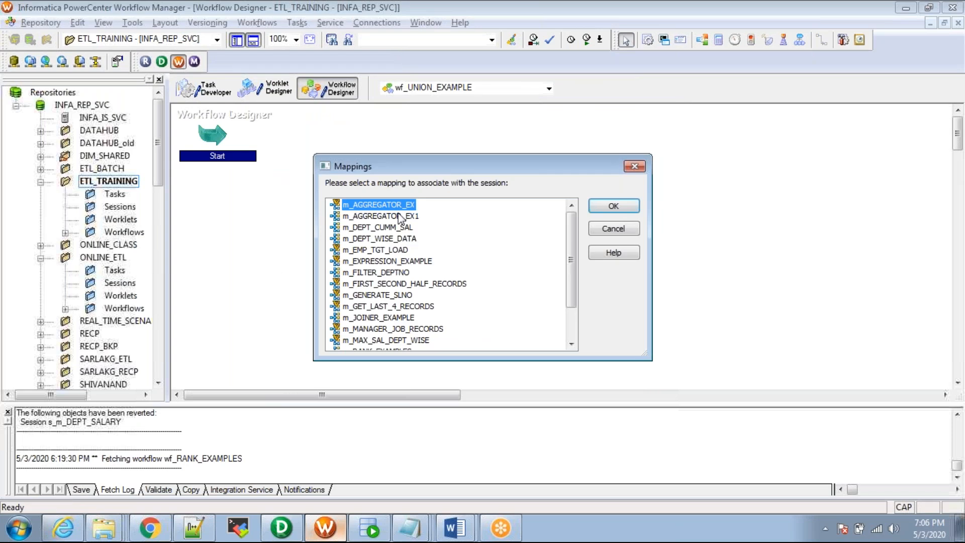
left_click(388, 319)
key("Down")
key("Down")
key("Down")
key("Down")
key("Down")
key("Down")
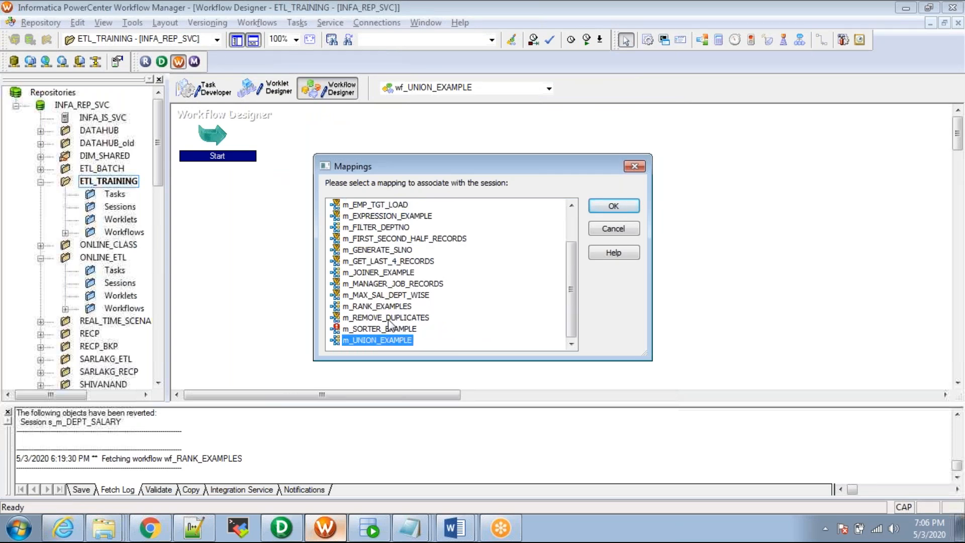
left_click(613, 206)
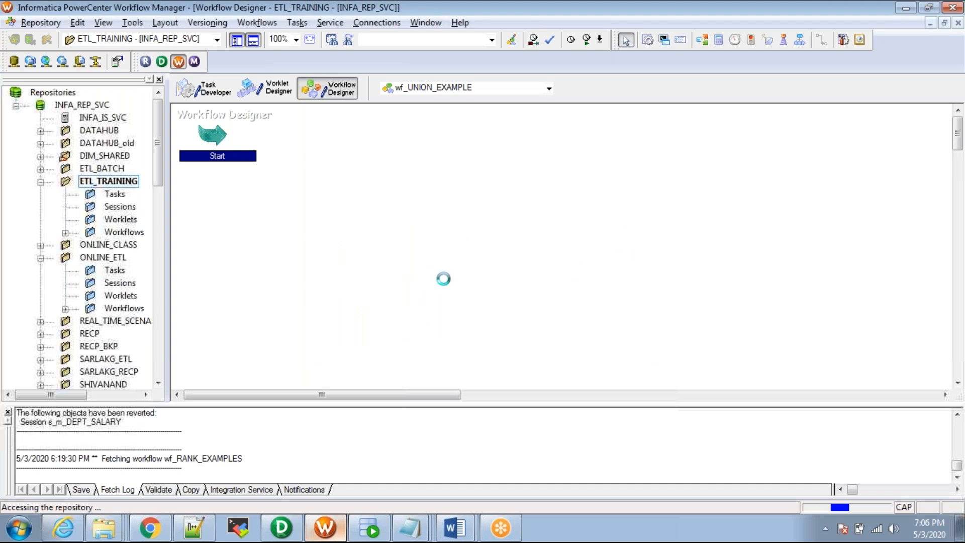
Step: Link the Start task to the m_UNION_EXAMPLE session
left_click(297, 22)
left_click(318, 107)
left_click_drag(214, 135, 305, 289)
Step: Open the session's mapping configuration and review the reader and connection settings of its source qualifiers
double_click(305, 289)
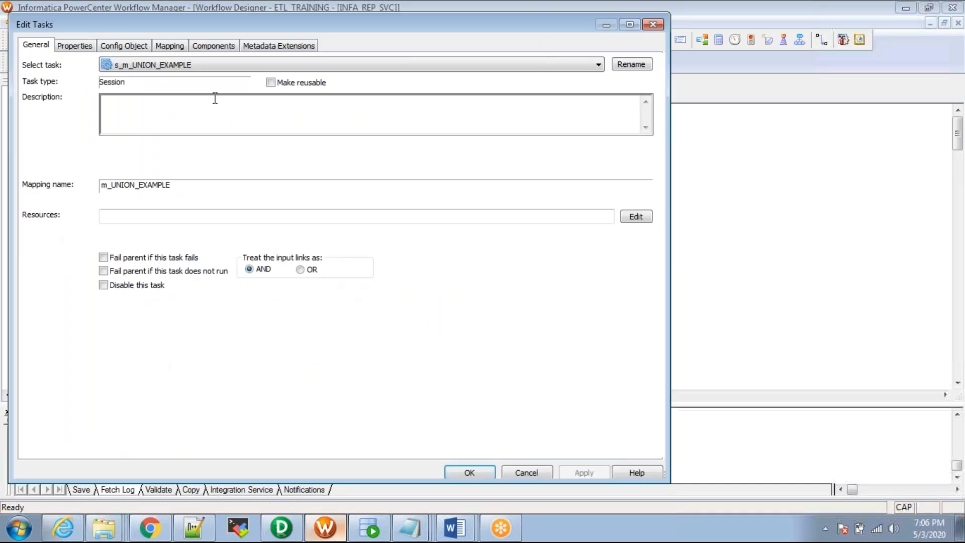
left_click(166, 45)
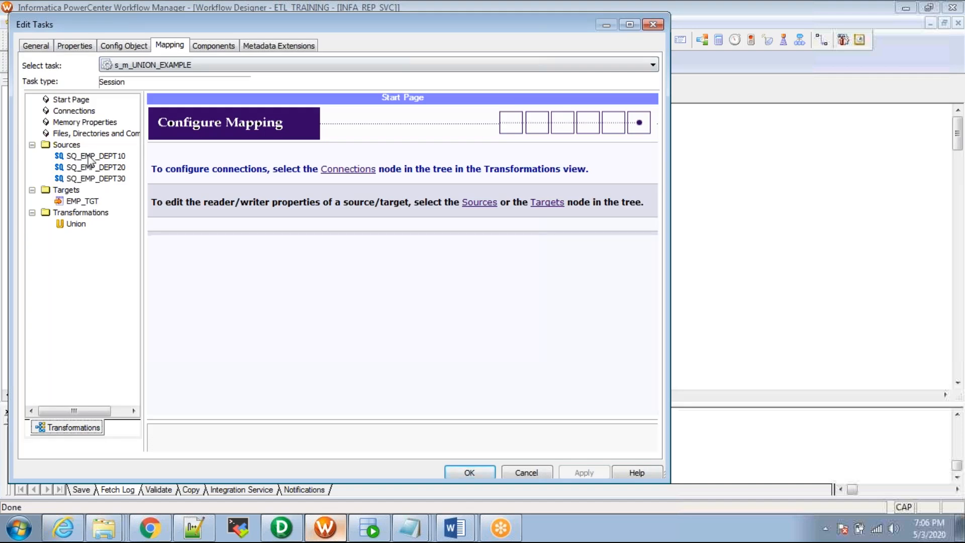
left_click(89, 156)
key("Down")
key("Down")
key("Down")
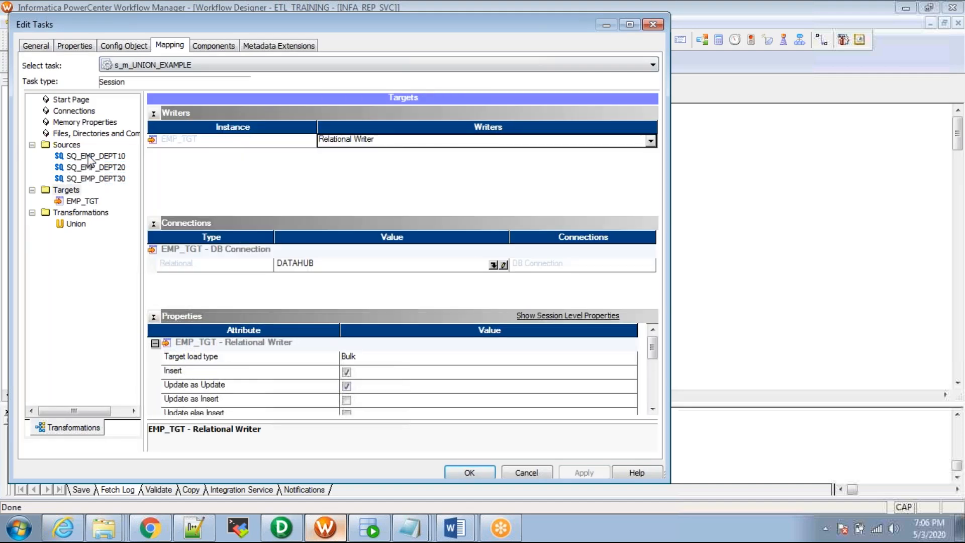
left_click(89, 157)
key("Down")
key("Up")
key("Down")
key("Down")
key("Up")
key("Down")
key("Up")
key("Up")
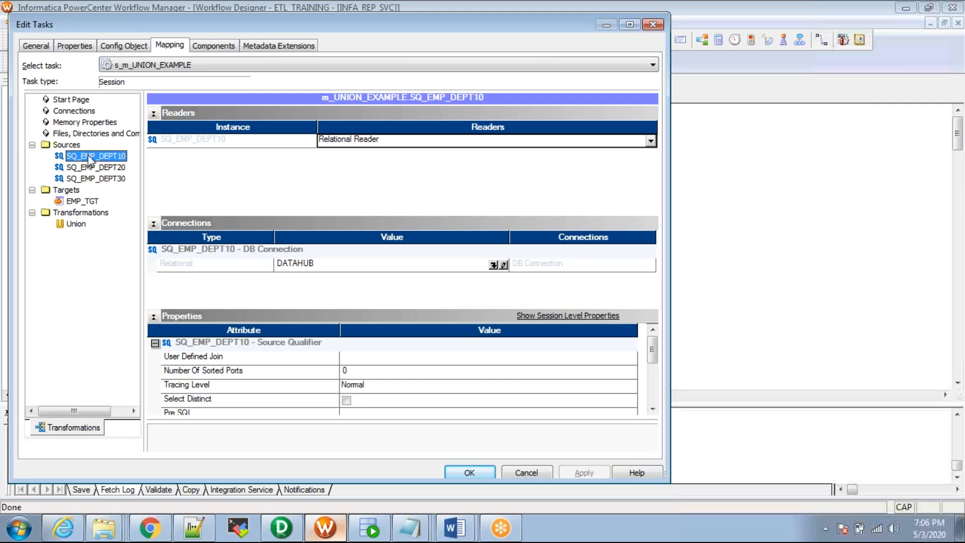
Step: Set the relational connections of SQ_EMP_DEPT10, SQ_EMP_DEPT20 and SQ_EMP_DEPT30 to SOURCE
left_click(154, 113)
left_click(494, 169)
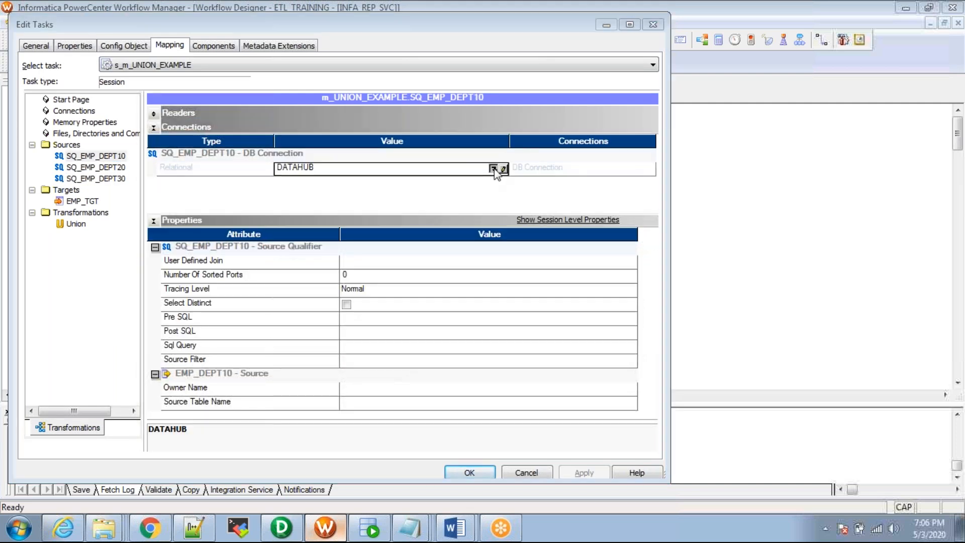
left_click(493, 168)
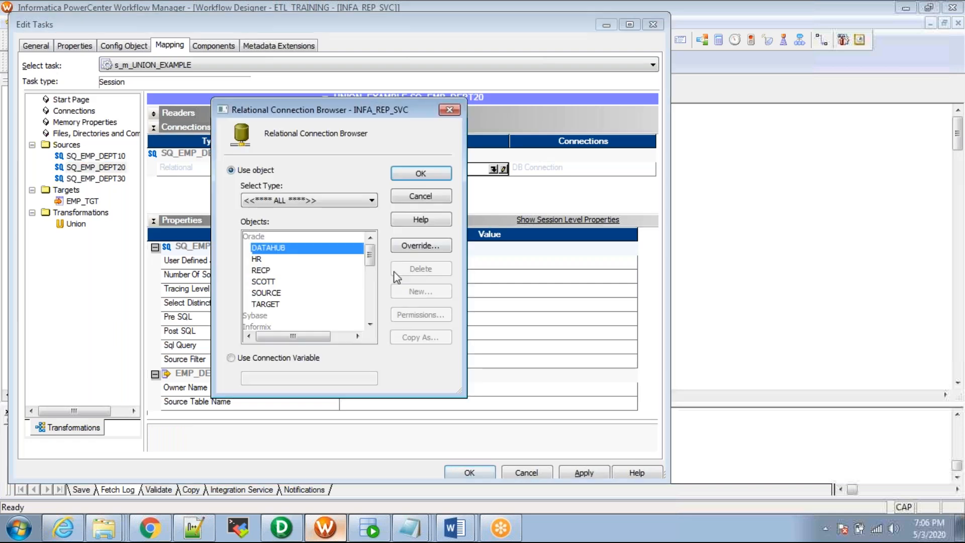
double_click(277, 292)
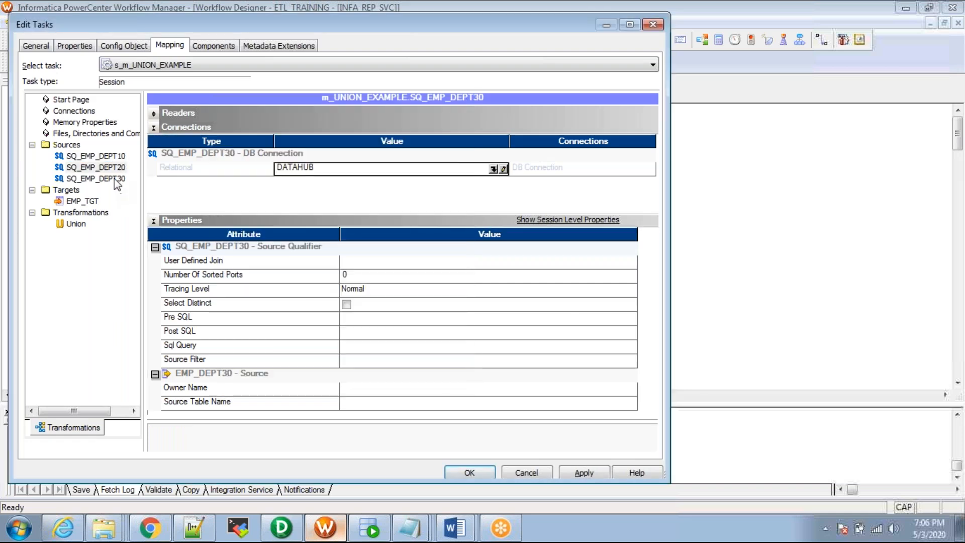
left_click(492, 169)
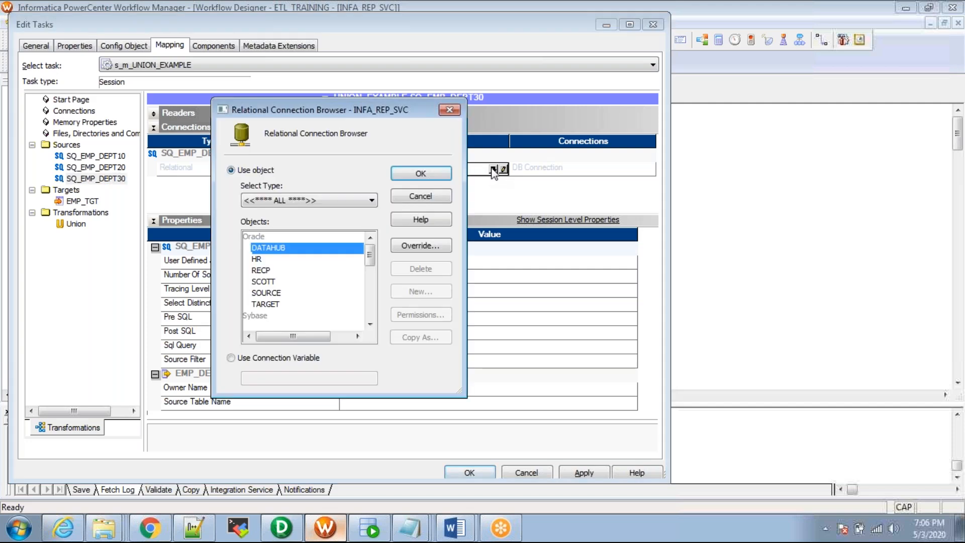
double_click(271, 293)
Step: Configure EMP_TGT with the TARGET connection, Normal load type and the truncate target table option, and accept the session settings
left_click(83, 201)
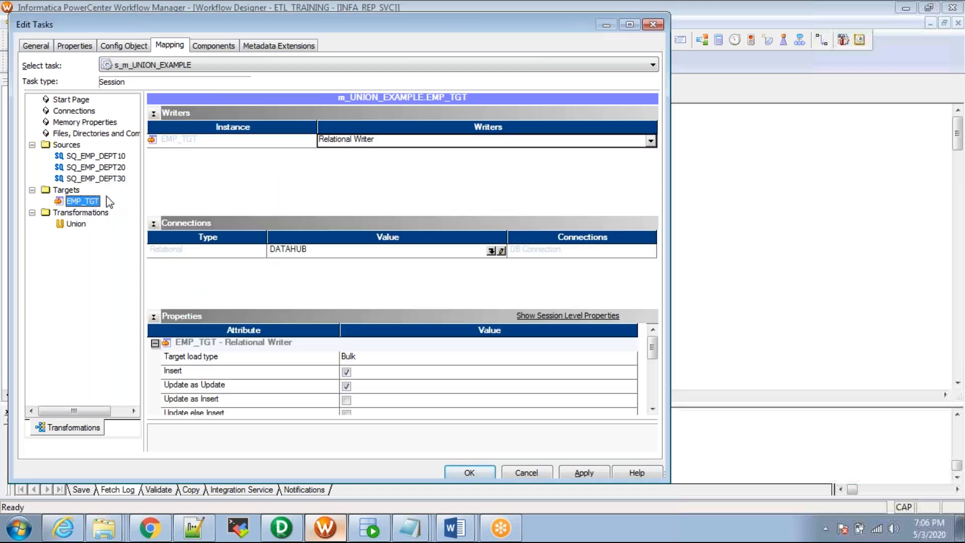
left_click(153, 114)
left_click(491, 155)
double_click(266, 304)
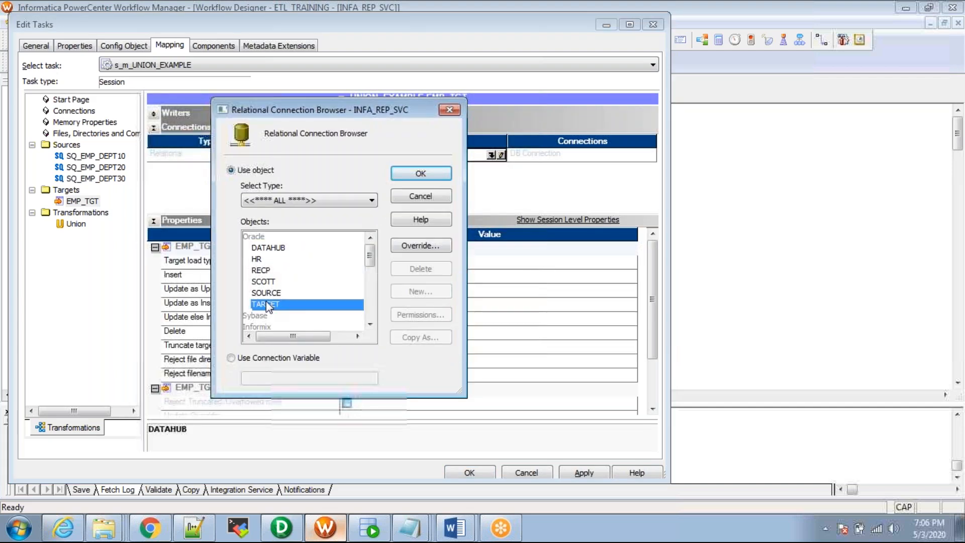
left_click(377, 261)
left_click(364, 283)
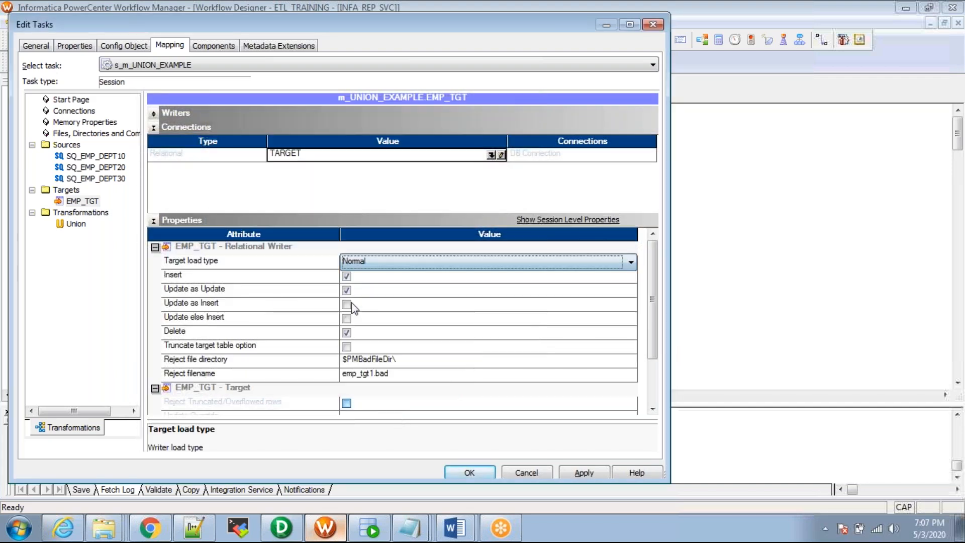
left_click(346, 346)
left_click(346, 347)
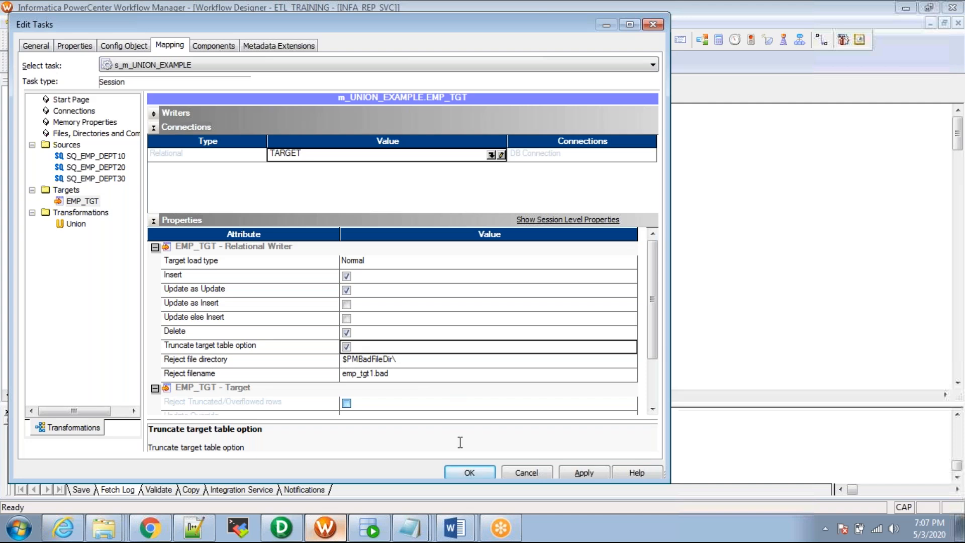
left_click(468, 472)
Step: Save the workflow wf_UNION_EXAMPLE and start it
key("ctrl+s")
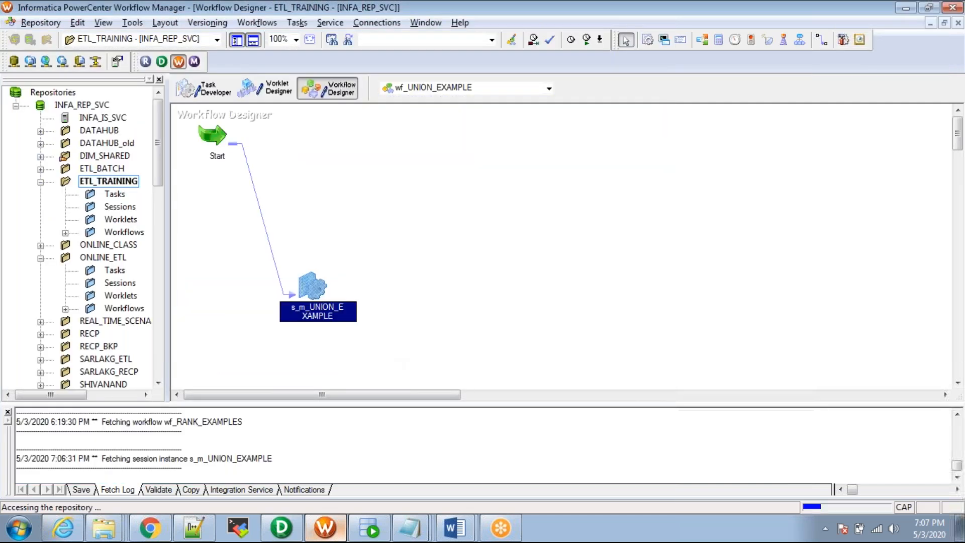
right_click(329, 169)
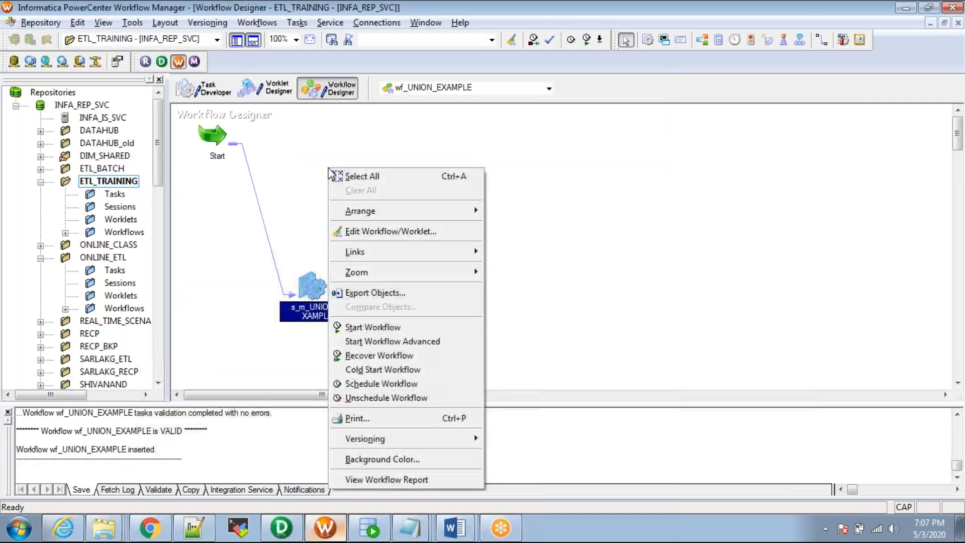
left_click(386, 327)
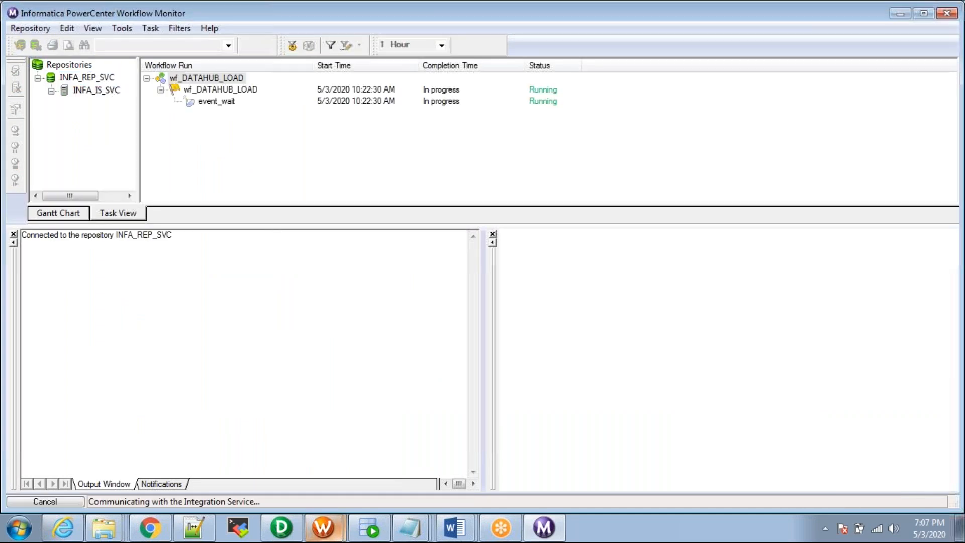
Step: Close the output window and display the run details of session s_m_UNION_EXAMPLE in workflow wf_UNION_EXAMPLE
left_click(14, 234)
left_click_drag(137, 151, 237, 151)
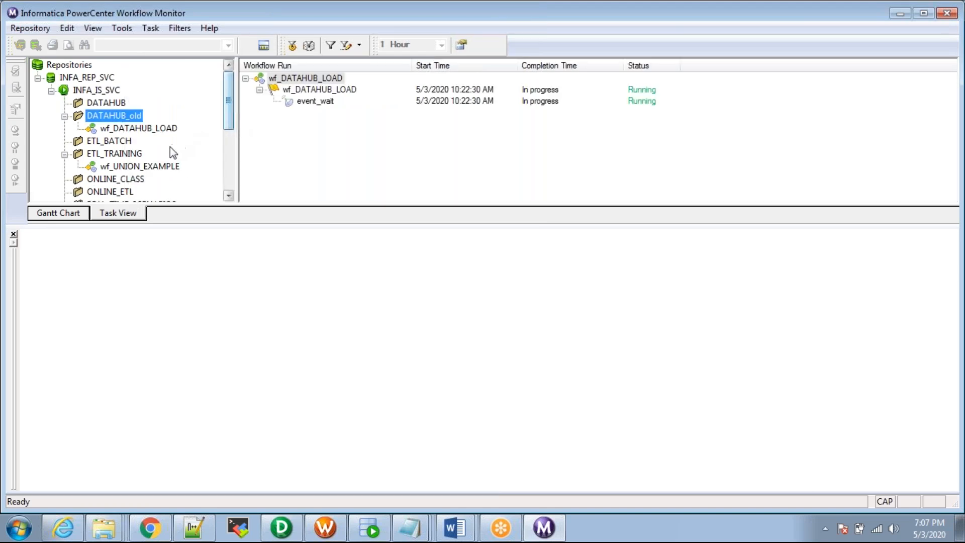
left_click(165, 166)
left_click_drag(236, 102, 202, 103)
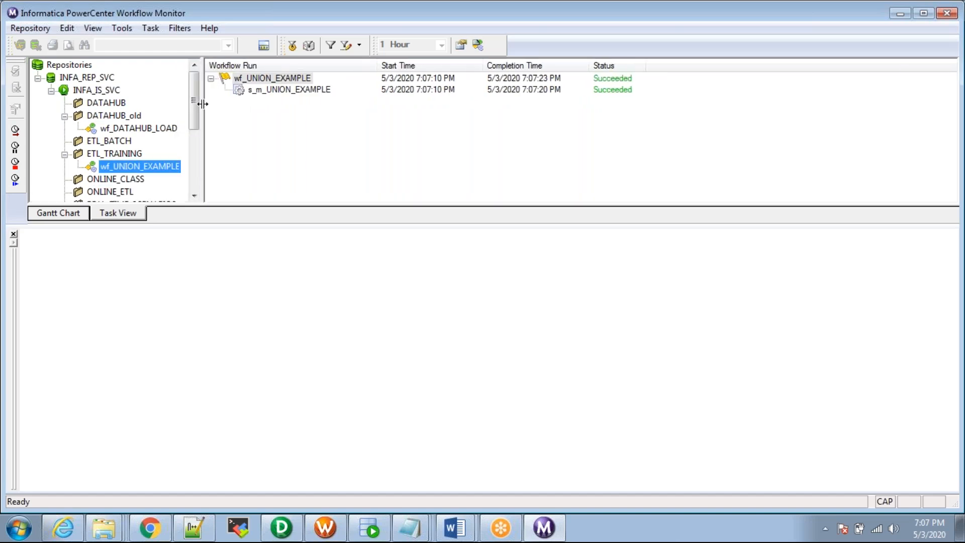
left_click(274, 90)
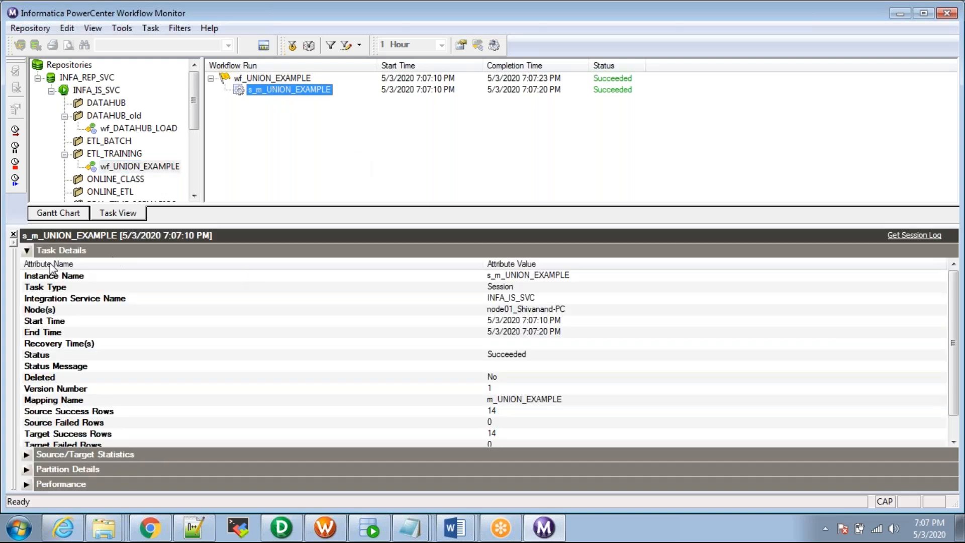
Step: Examine the source/target statistics of session s_m_UNION_EXAMPLE, comparing the row counts of the three source qualifiers with EMP_TGT
left_click(26, 251)
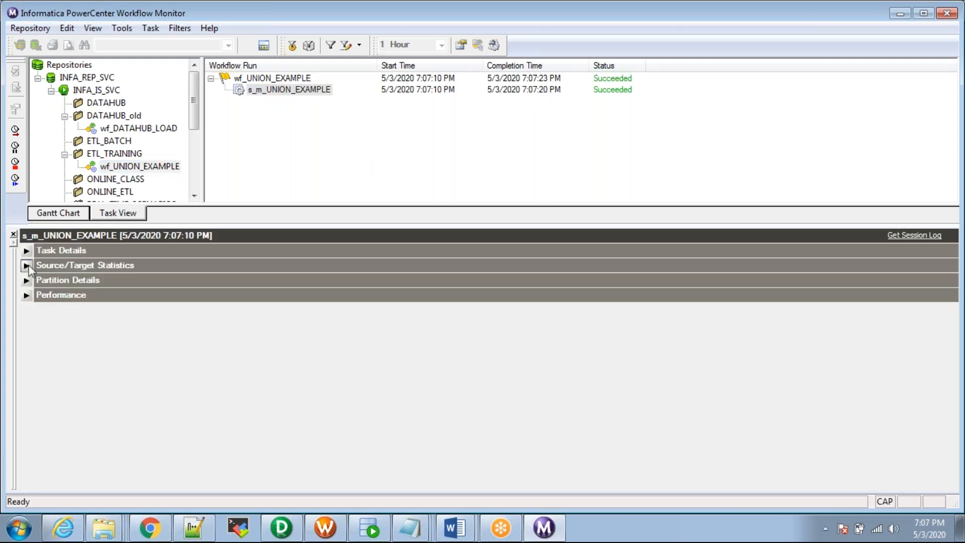
left_click(28, 265)
left_click(236, 312)
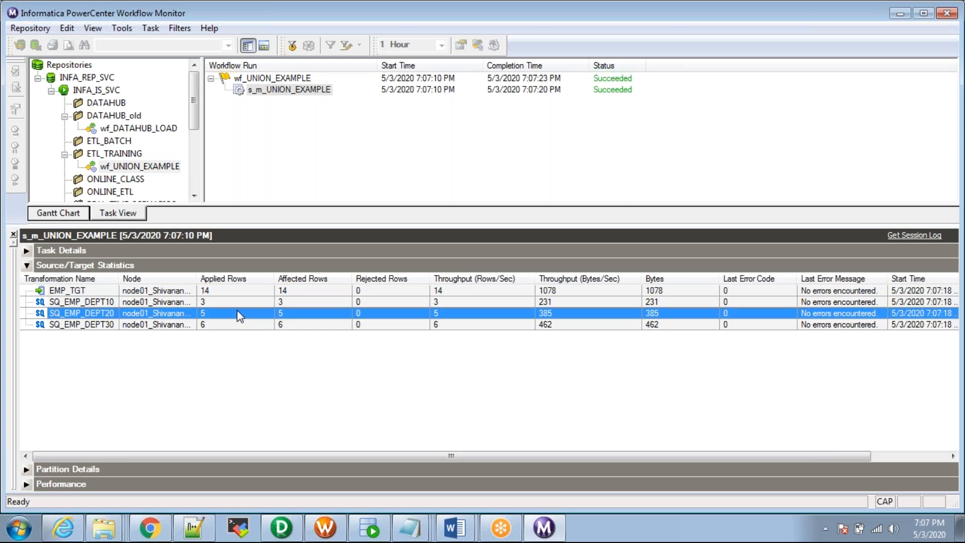
left_click(179, 304)
left_click(177, 311)
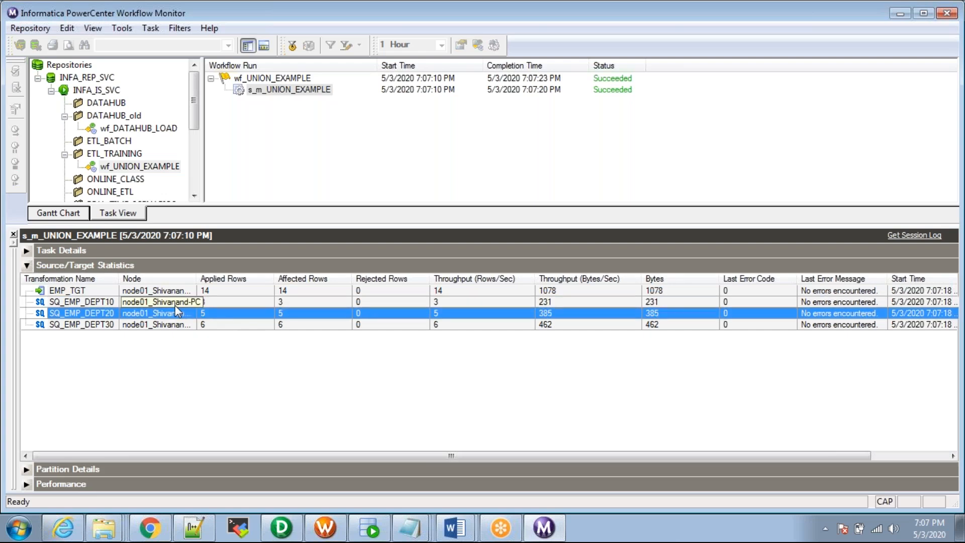
left_click(184, 325)
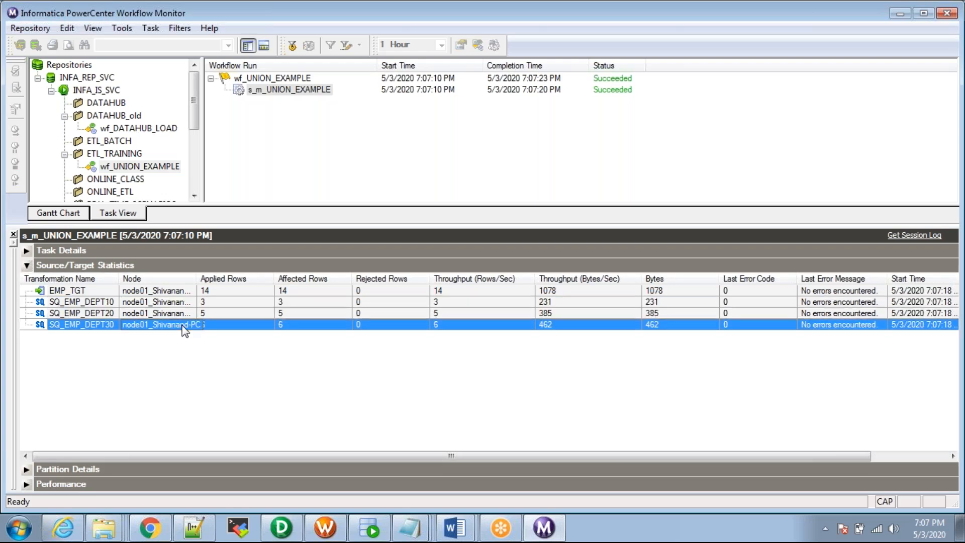
key("Up")
key("Up")
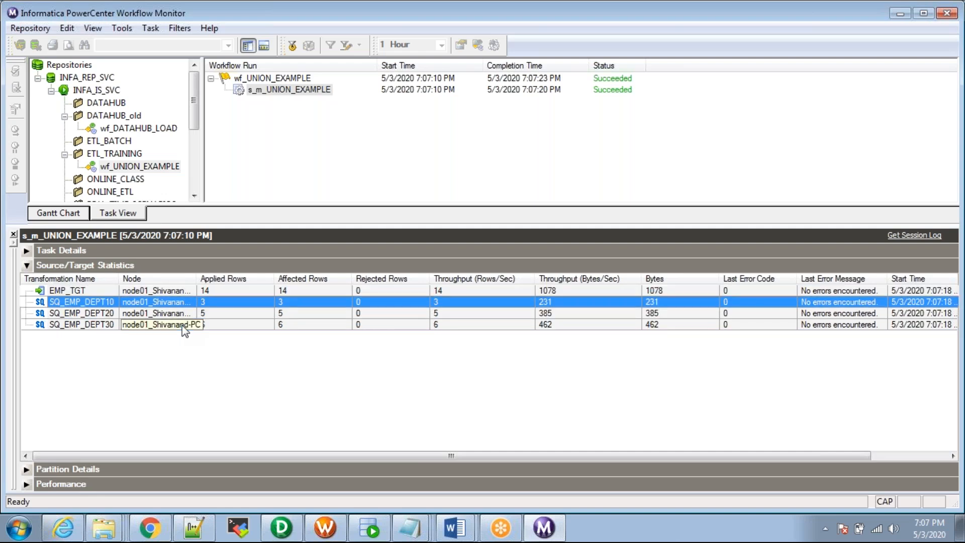
key("Up")
Step: Switch to Oracle SQL Developer, run "select * from emp_tgt;" in the TARGET worksheet and select all the returned rows
mouse_move(381, 528)
key("alt+Tab")
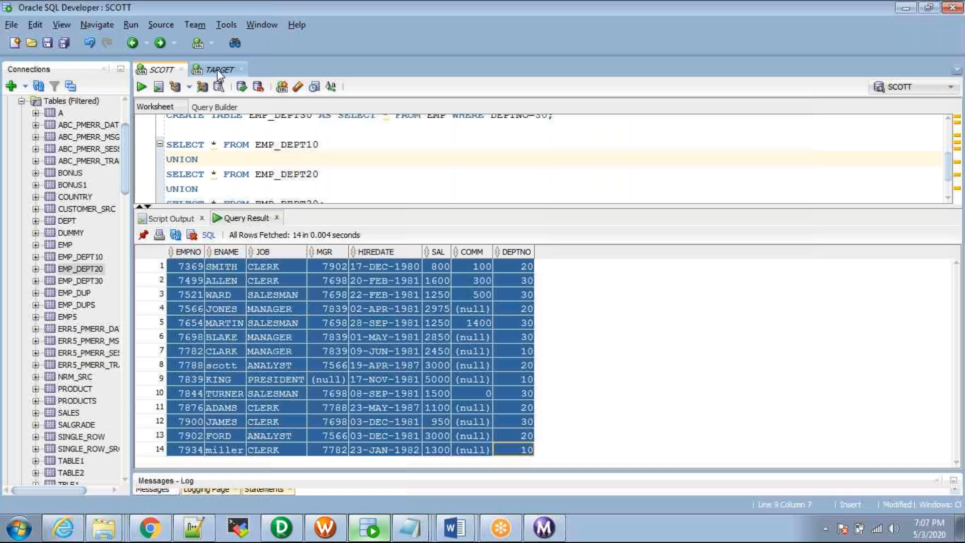
left_click(217, 69)
left_click(293, 167)
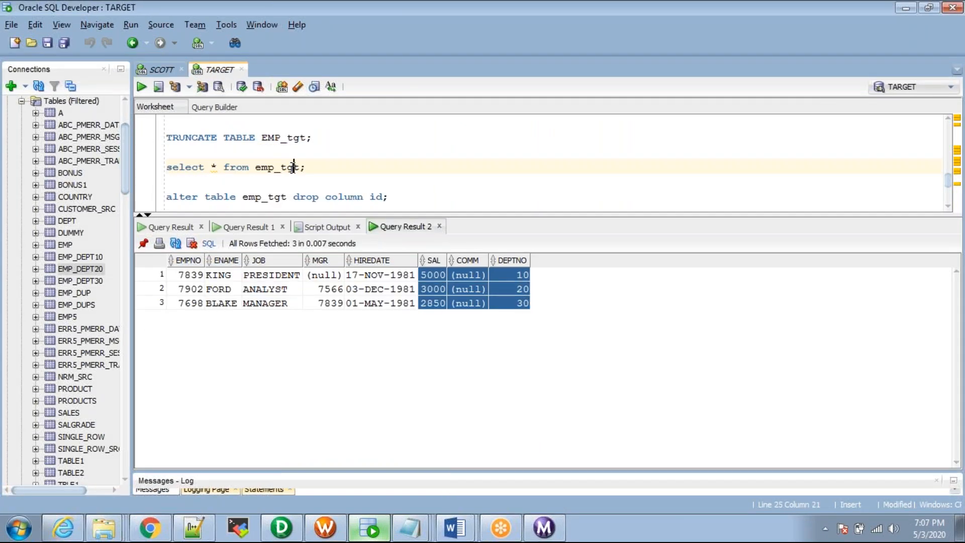
key("ctrl+Return")
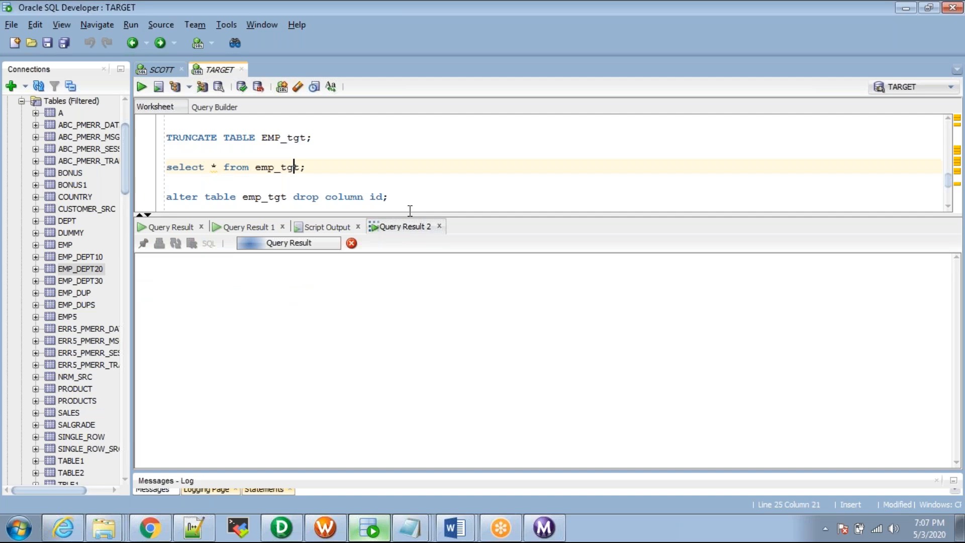
left_click_drag(189, 275, 524, 466)
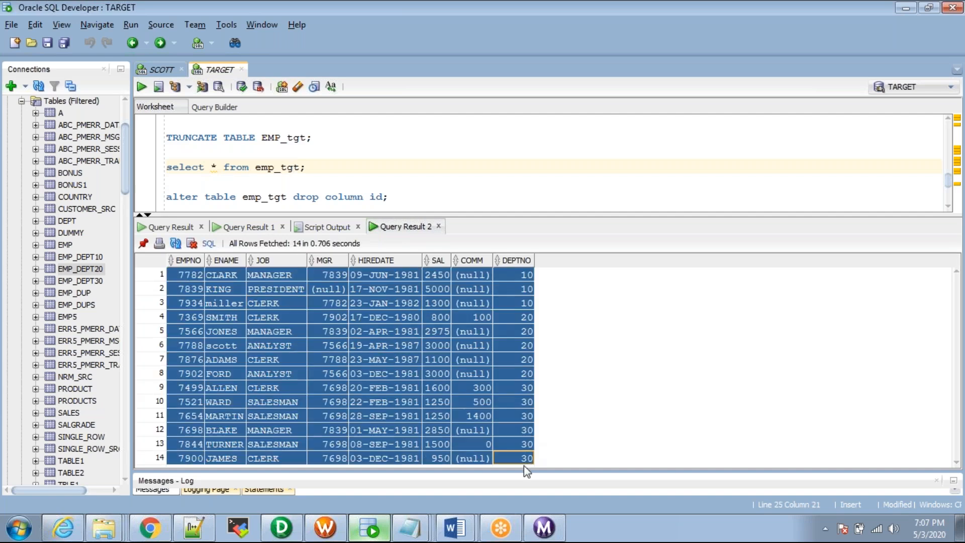
Step: Add the query "SELECT * FROM EMP_TGT;" below the alter table statement in the TARGET worksheet
left_click(416, 202)
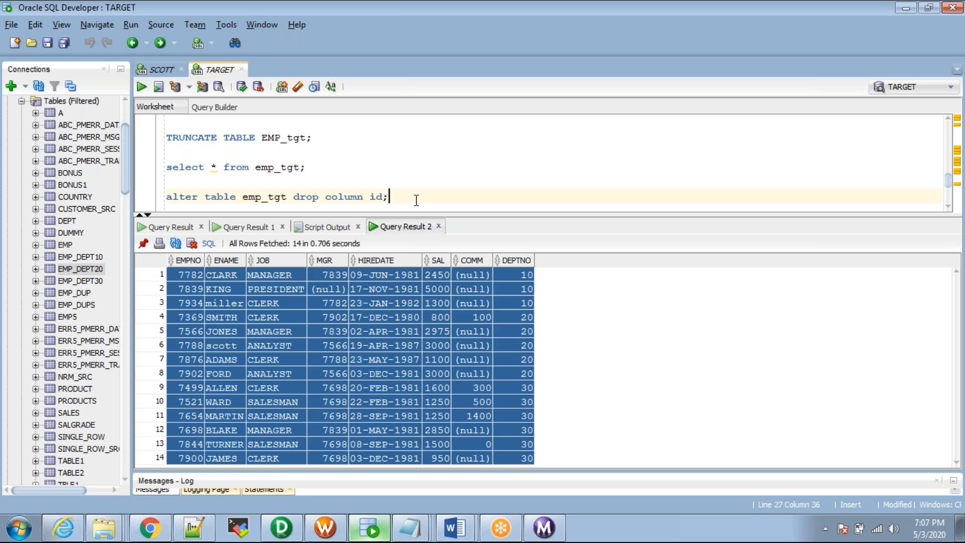
key("Return")
key("Return")
key("Return")
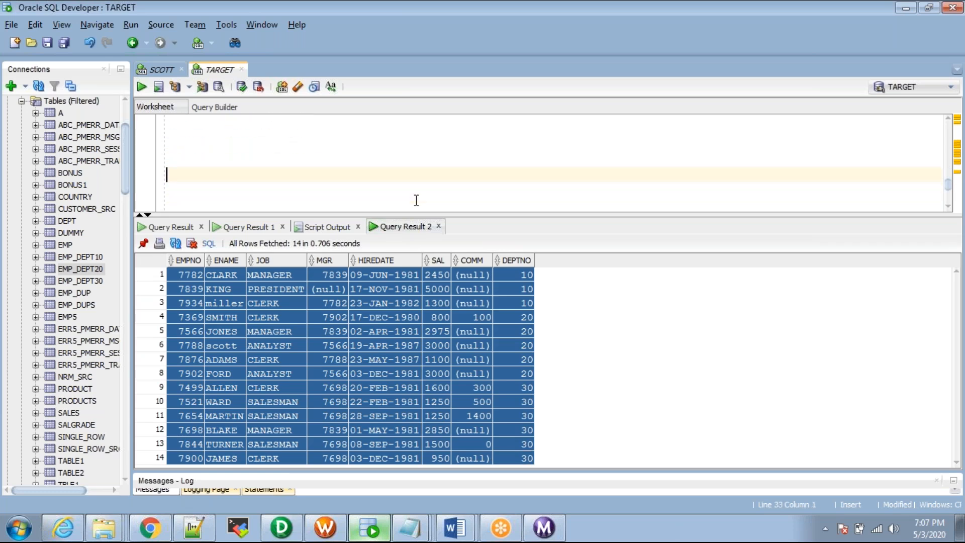
type("select ")
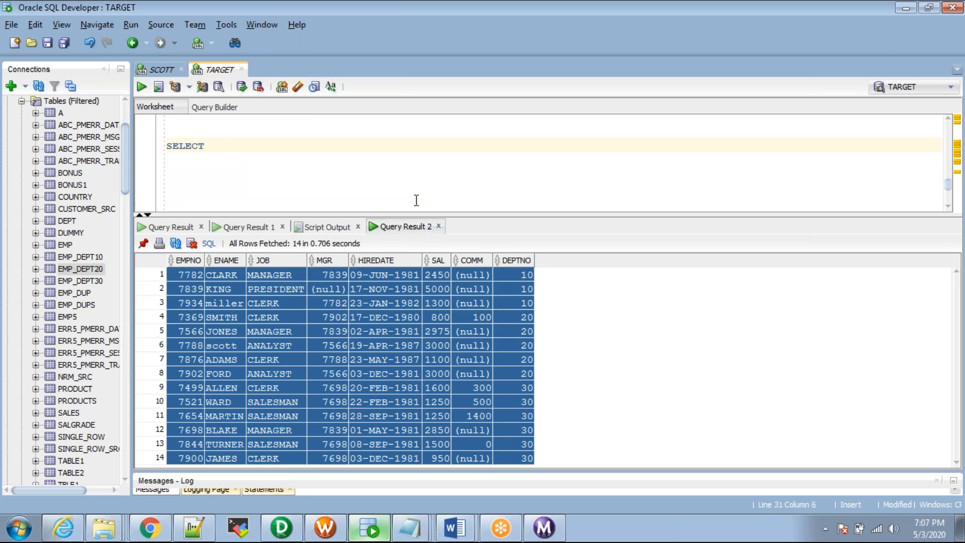
type("* FROM EMP")
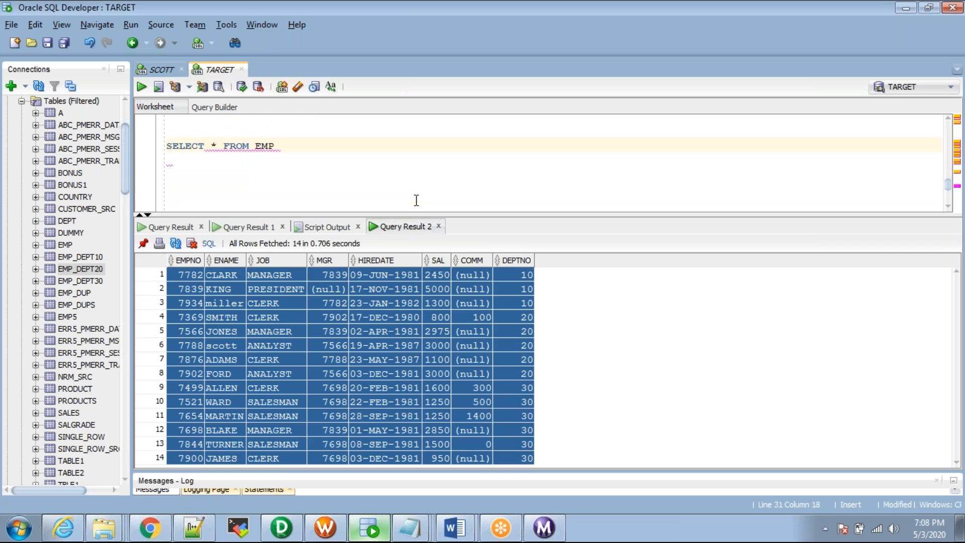
type("_TGT;")
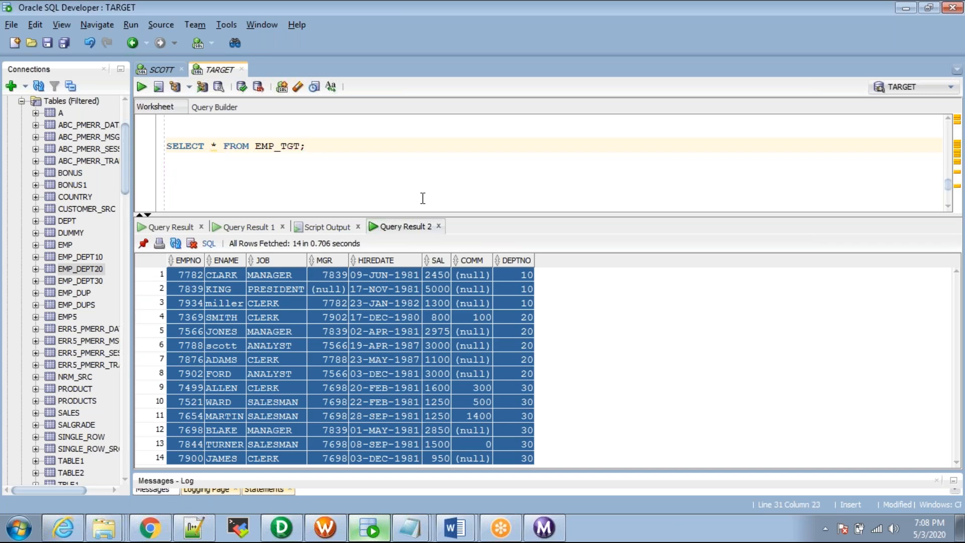
key("alt+Tab")
key("alt+Tab")
key("Escape")
Step: Insert a duplicate of the third row into the SCOTT table EMP_DEPT10 and commit the change
left_click(155, 69)
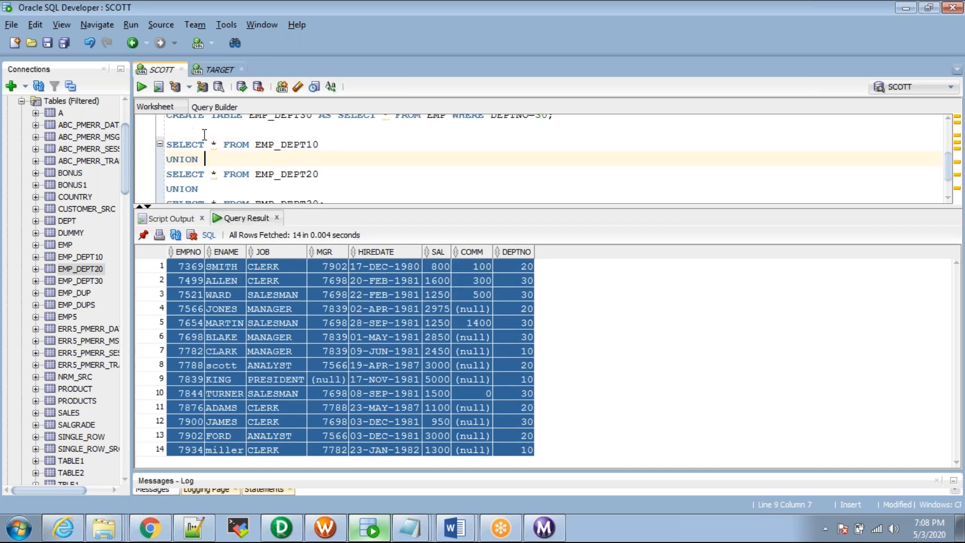
double_click(86, 257)
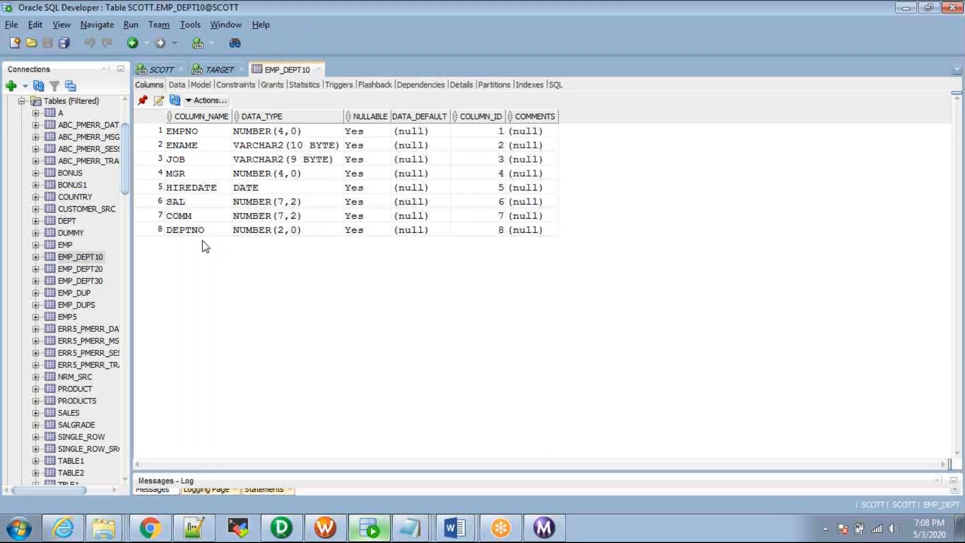
left_click(175, 86)
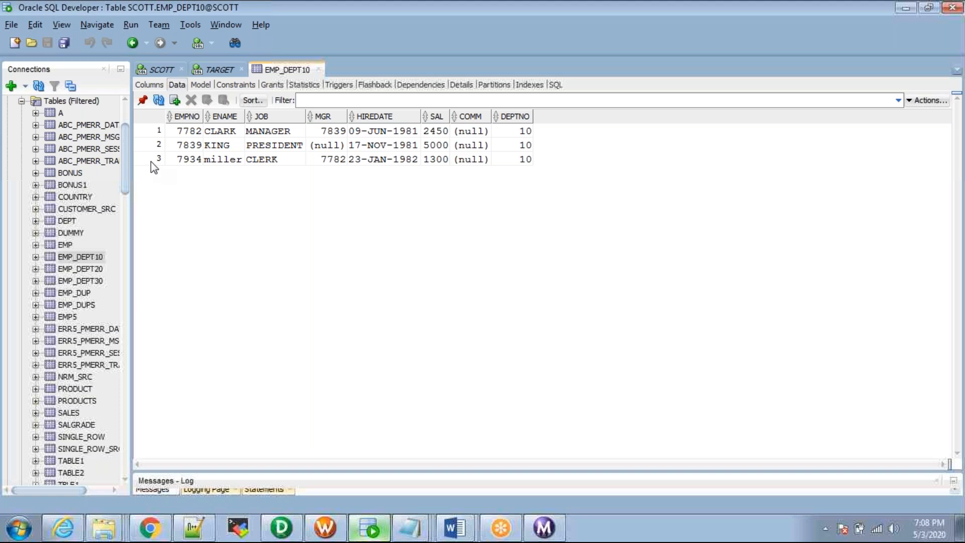
left_click(159, 160)
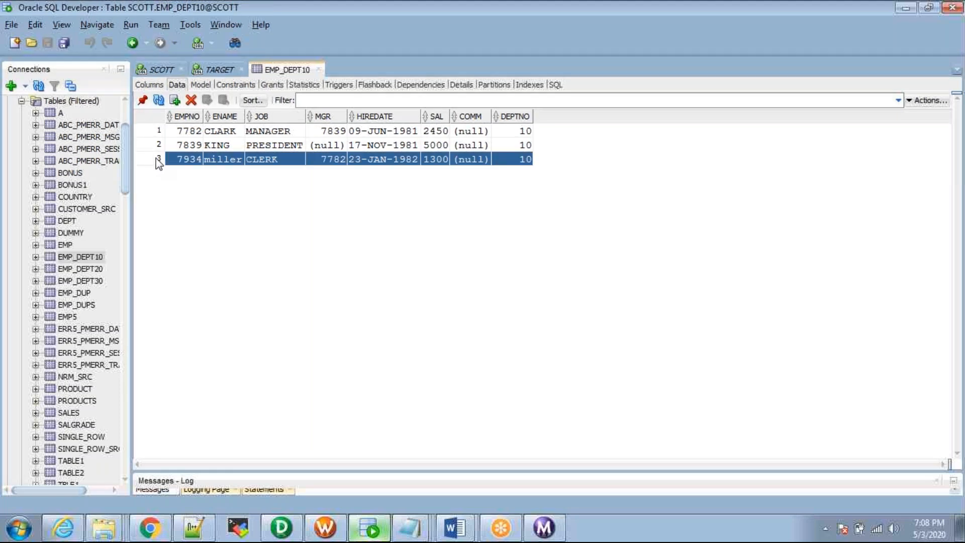
left_click(175, 100)
left_click(191, 176)
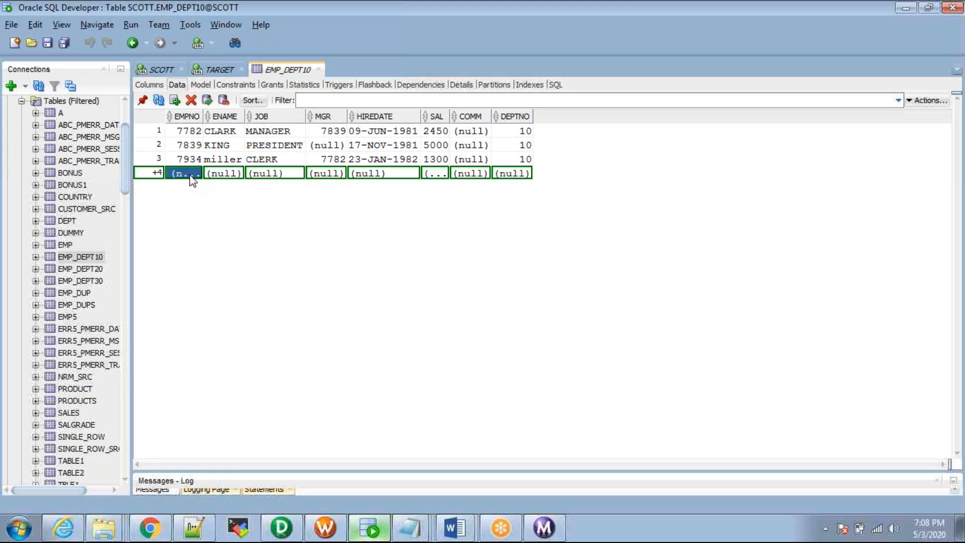
type("7934\tmiller\tCLERK\t7782\t23-JAN-1982\t1300\t(null)\t10")
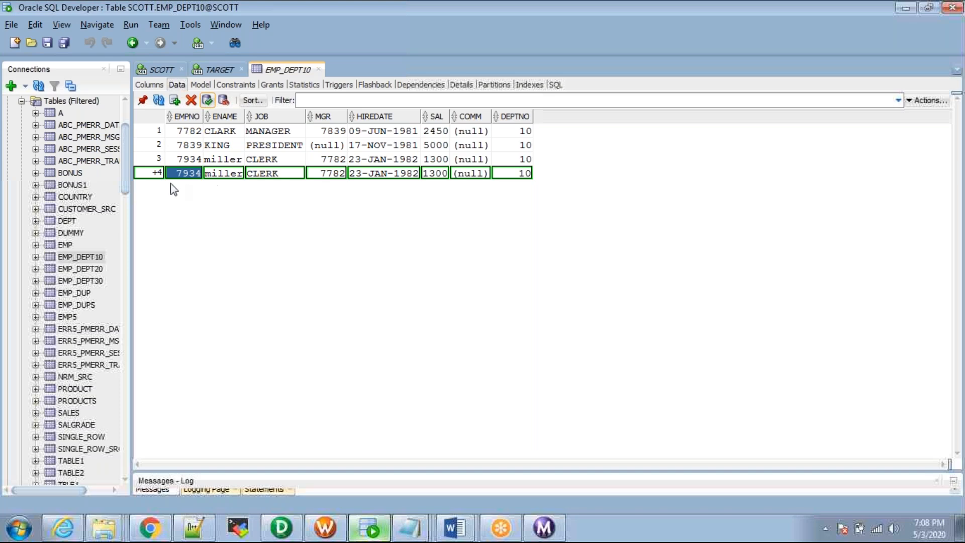
key("F11")
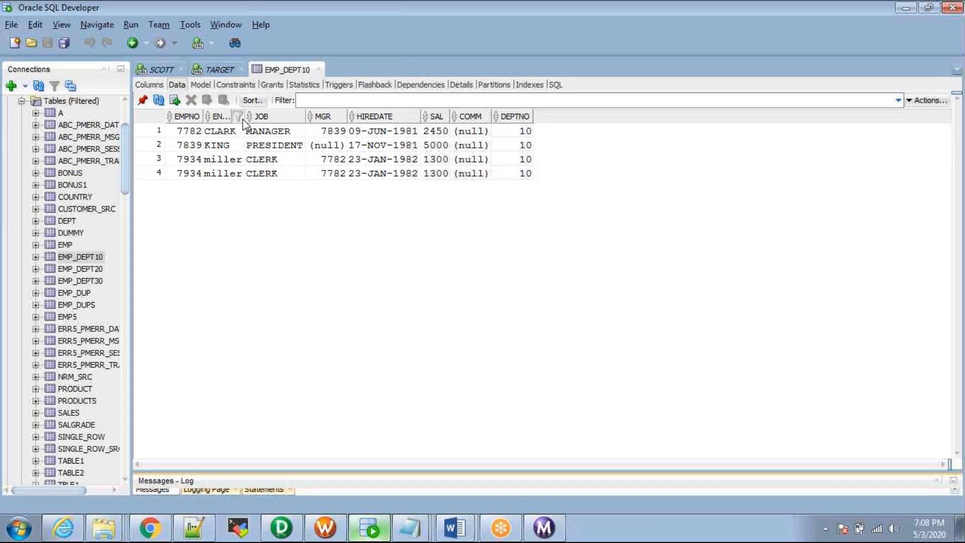
Step: Insert a duplicate of the fifth row into the EMP_DEPT20 table, commit it and close the table
left_click(90, 269)
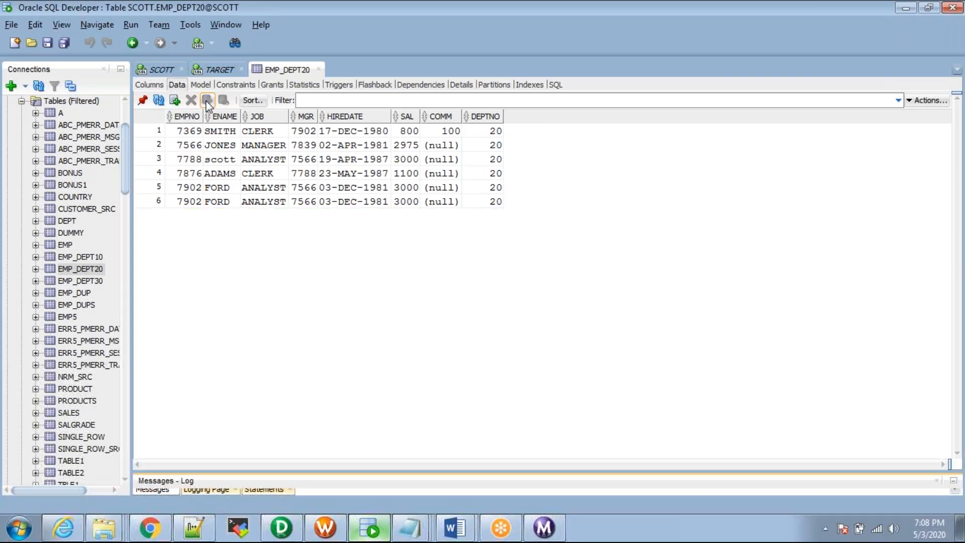
left_click(318, 69)
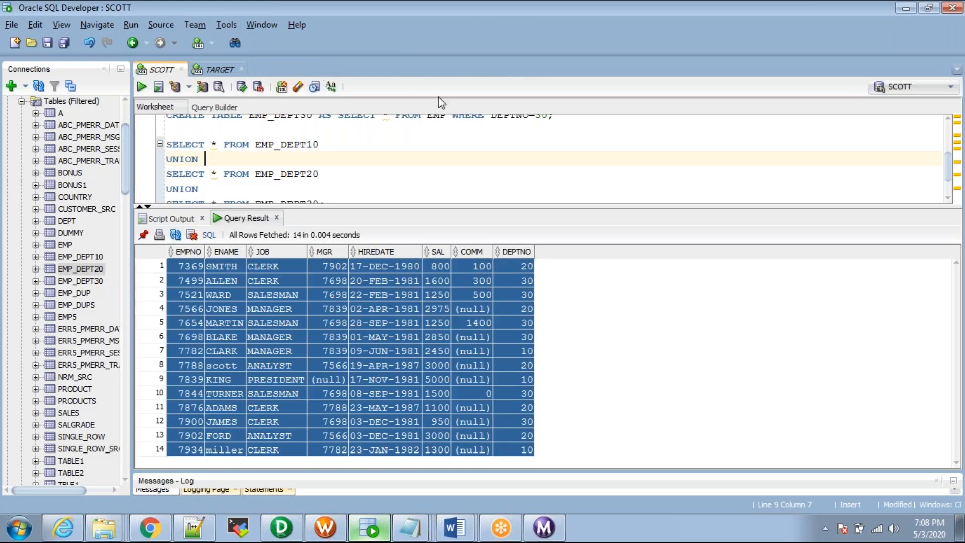
left_click(325, 527)
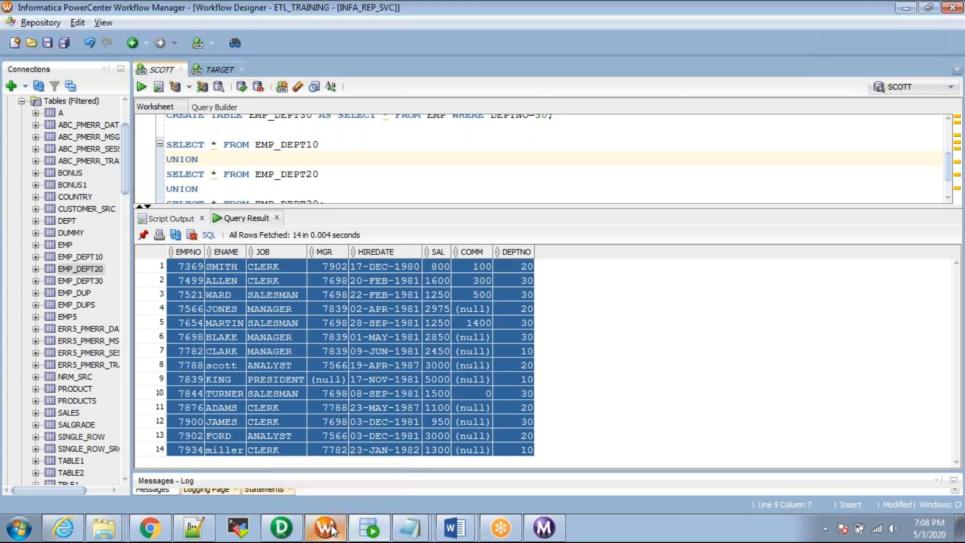
left_click(324, 181)
right_click(324, 181)
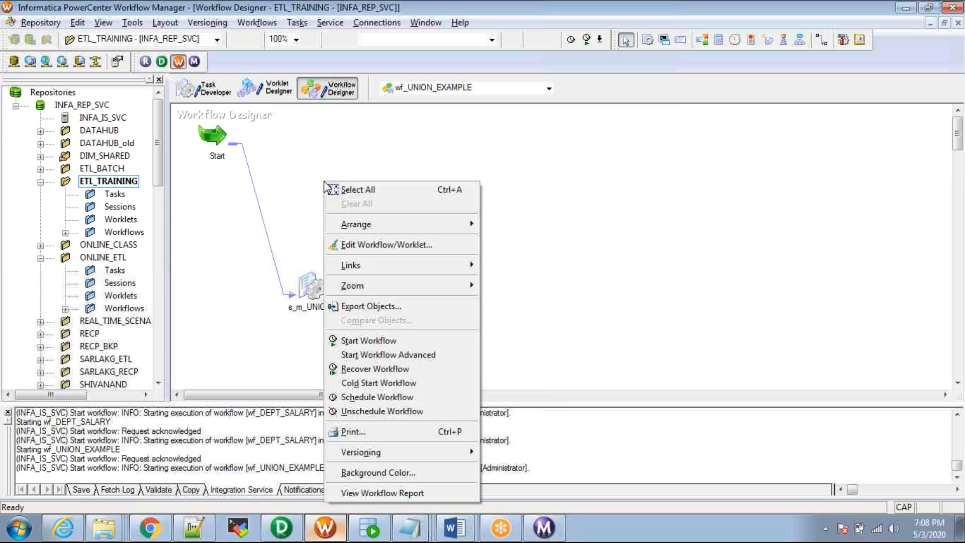
left_click(286, 161)
Step: Switch to Informatica PowerCenter Workflow Monitor and restart the workflow wf_UNION_EXAMPLE
left_click(544, 527)
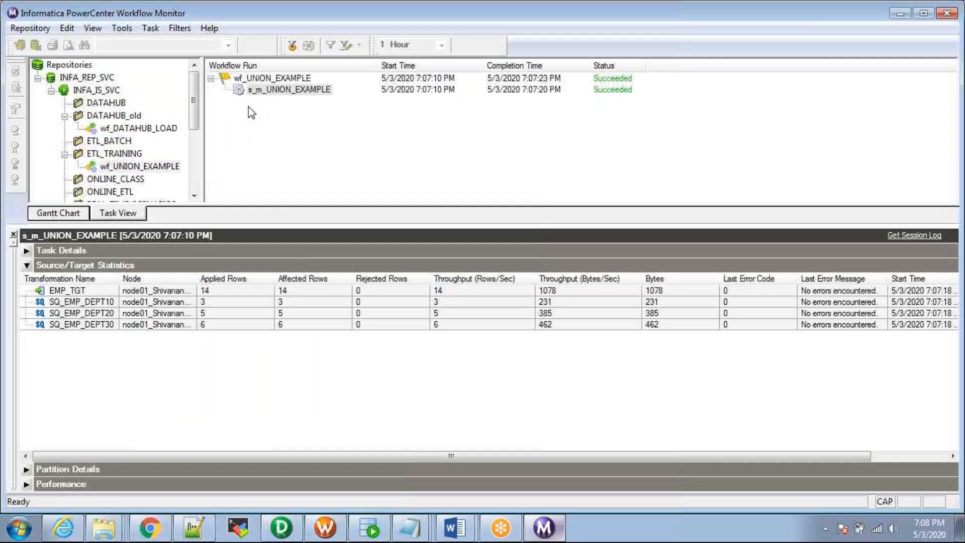
left_click(254, 78)
right_click(254, 78)
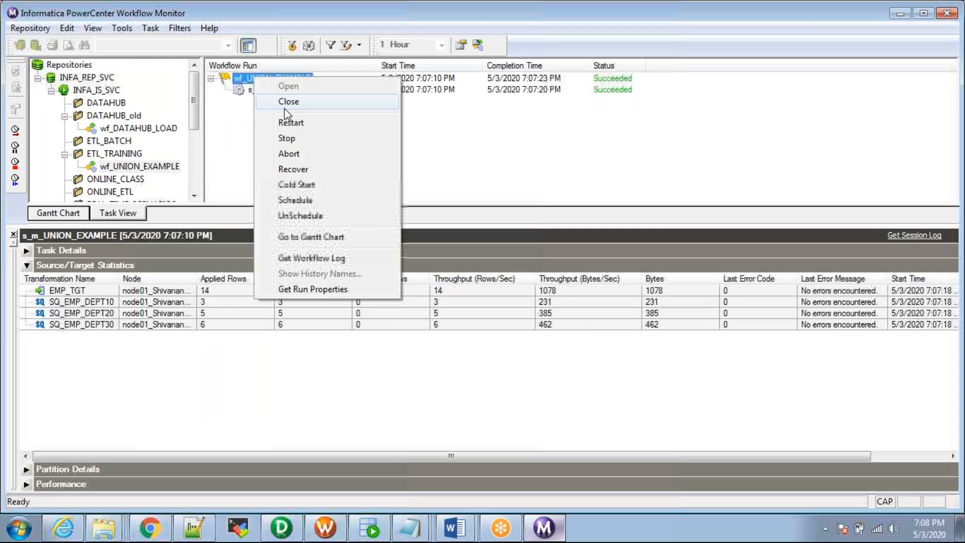
left_click(289, 123)
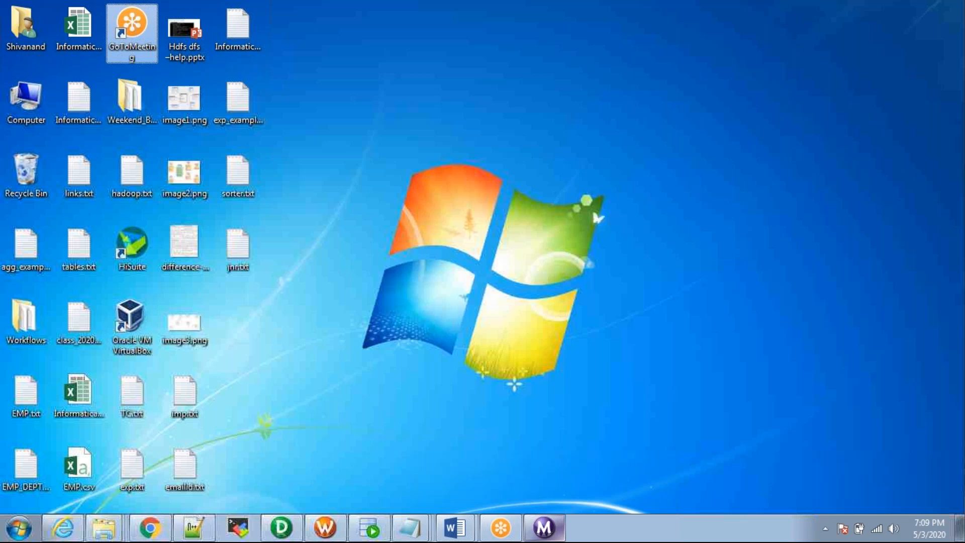
Step: Return to Workflow Monitor and check the EMP_TGT statistics for the latest run of s_m_UNION_EXAMPLE
key("alt+Tab")
key("alt+shift+Tab")
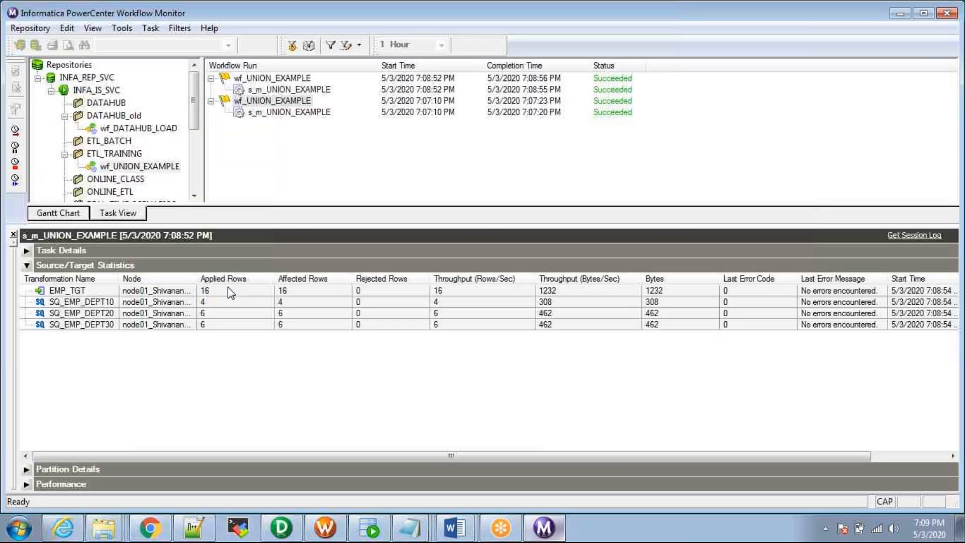
left_click(228, 290)
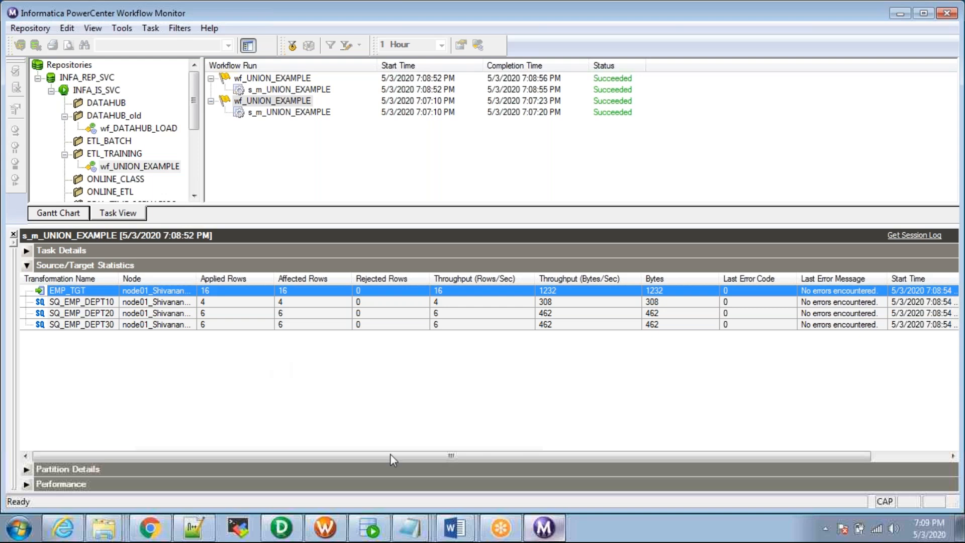
Step: Switch to Oracle SQL Developer, rerun SELECT * FROM EMP_TGT in the TARGET worksheet and enlarge the results area
left_click(372, 531)
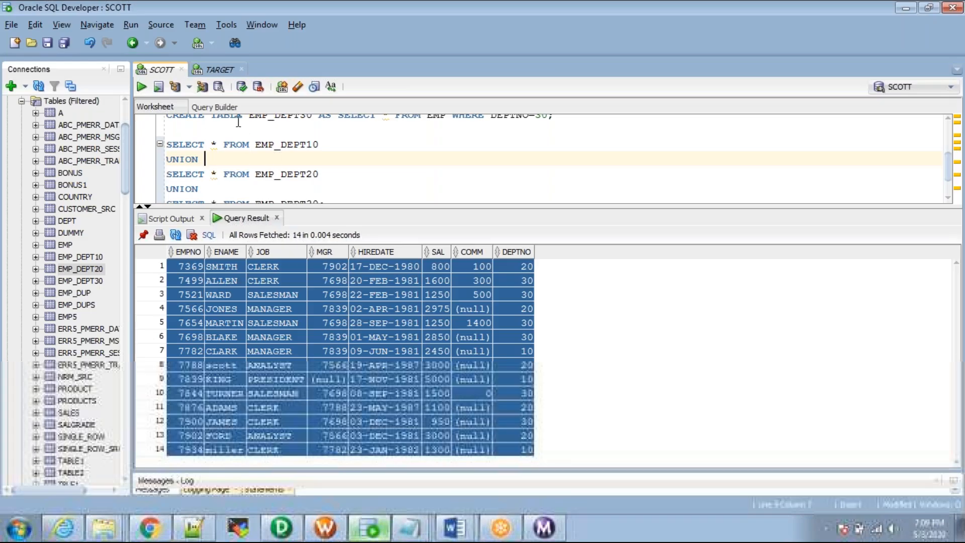
left_click(236, 70)
left_click(274, 146)
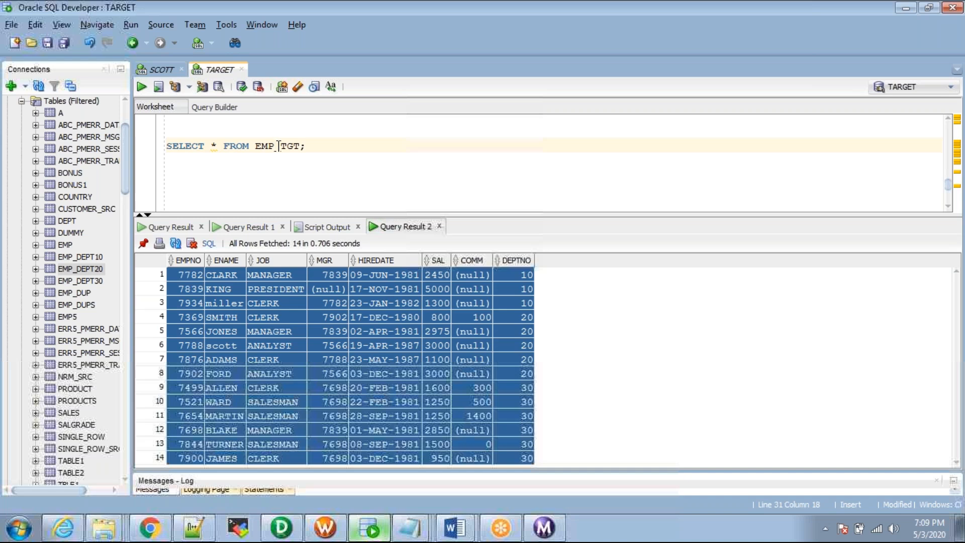
key("ctrl+Return")
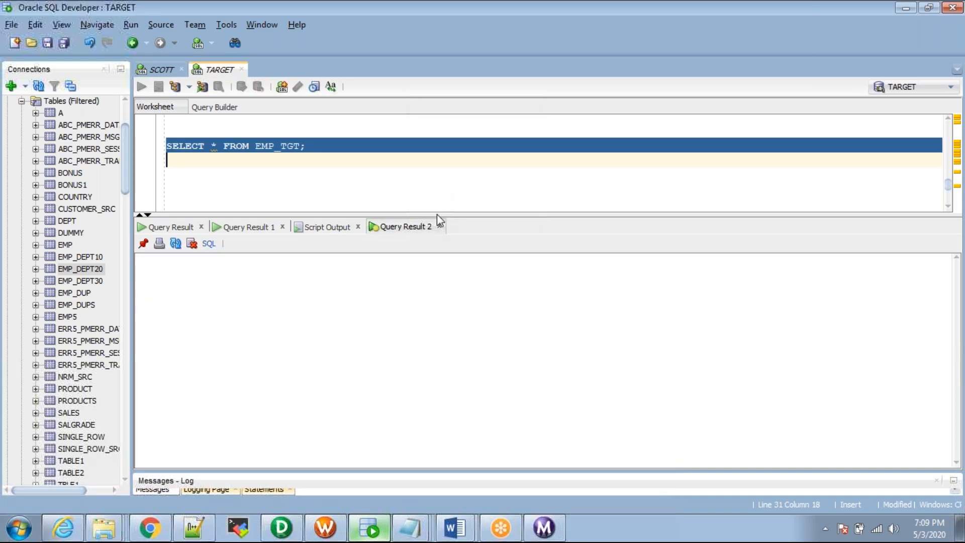
left_click_drag(438, 184, 437, 161)
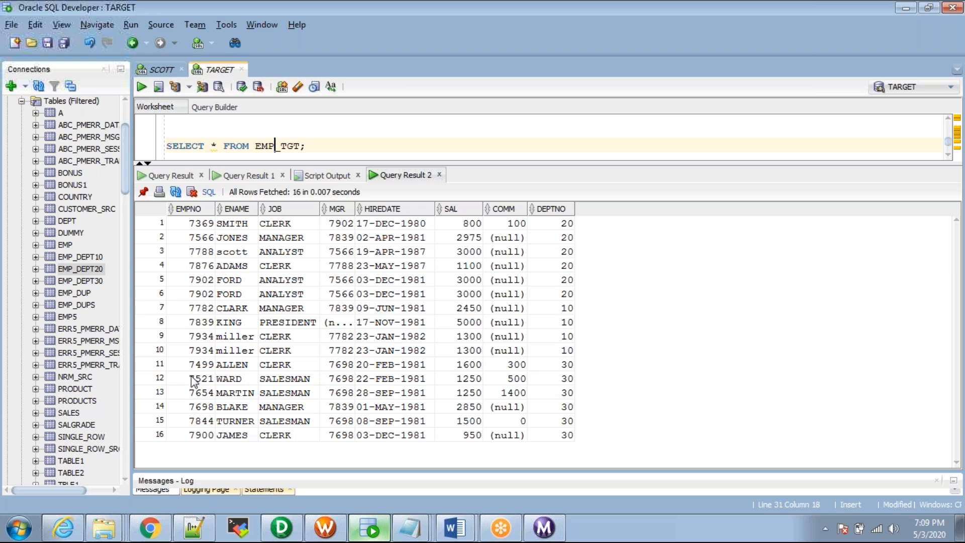
Step: Check the EMPNO values across all returned EMP_TGT rows for duplicate employee records
left_click(193, 236)
left_click(193, 225)
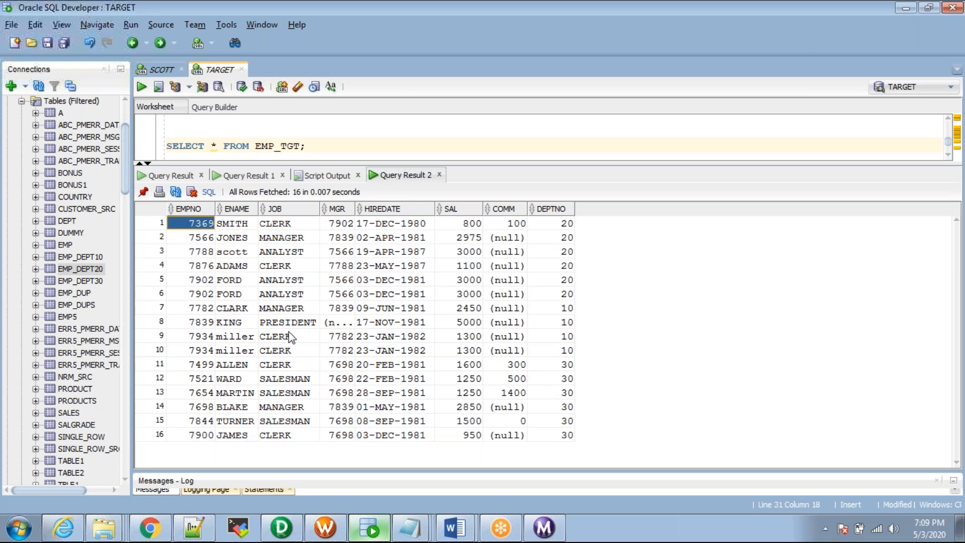
key("shift+Down")
key("shift+Down")
key("shift+Down")
key("shift+Down")
key("shift+Down")
key("shift+Down")
key("shift+Down")
key("shift+Down")
key("shift+Down")
key("shift+Down")
key("shift+Down")
key("shift+Down")
key("shift+Down")
key("shift+Down")
key("shift+Down")
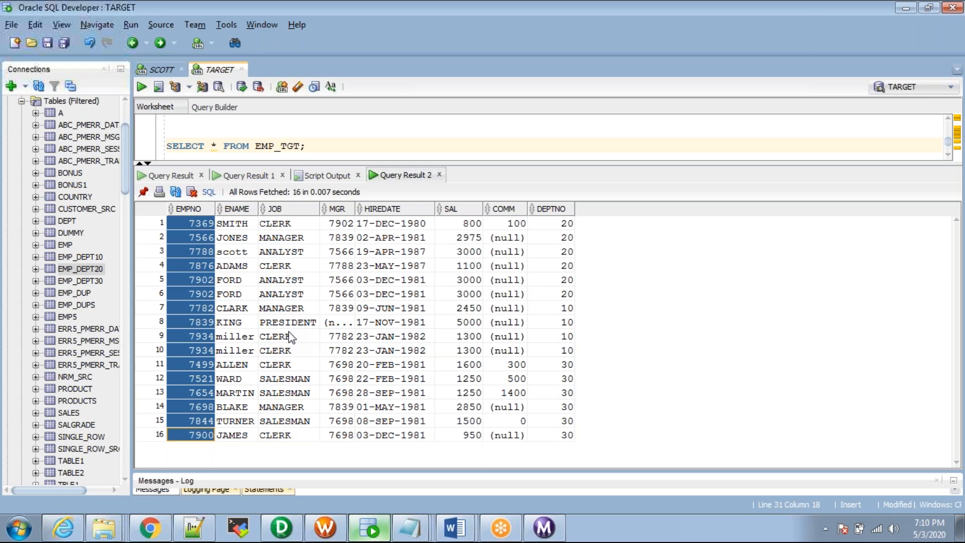
left_click(207, 337)
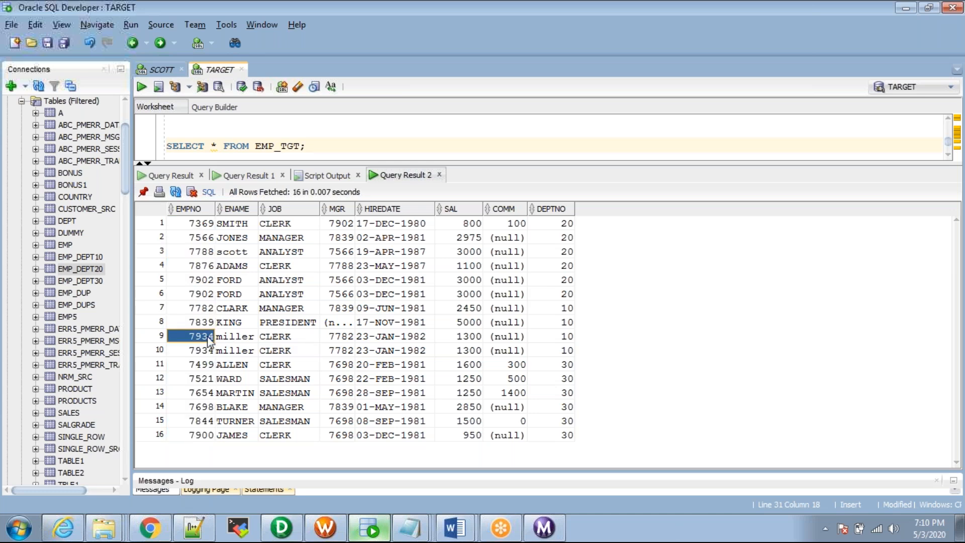
left_click(194, 409)
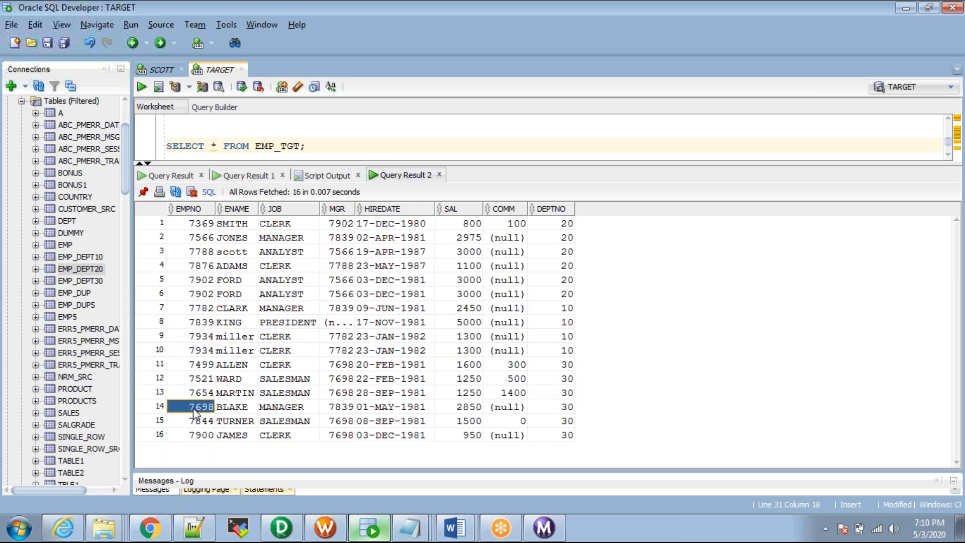
left_click(192, 351)
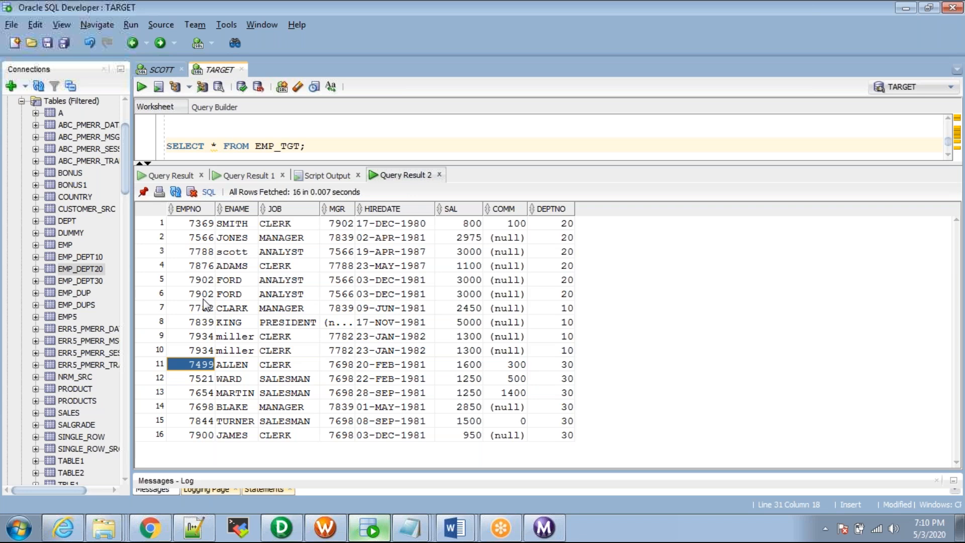
Step: Switch to Informatica PowerCenter Designer and look over the Union transformation in the m_UNION_EXAMPLE mapping
key("alt+Tab")
key("alt+Tab")
key("alt+Tab")
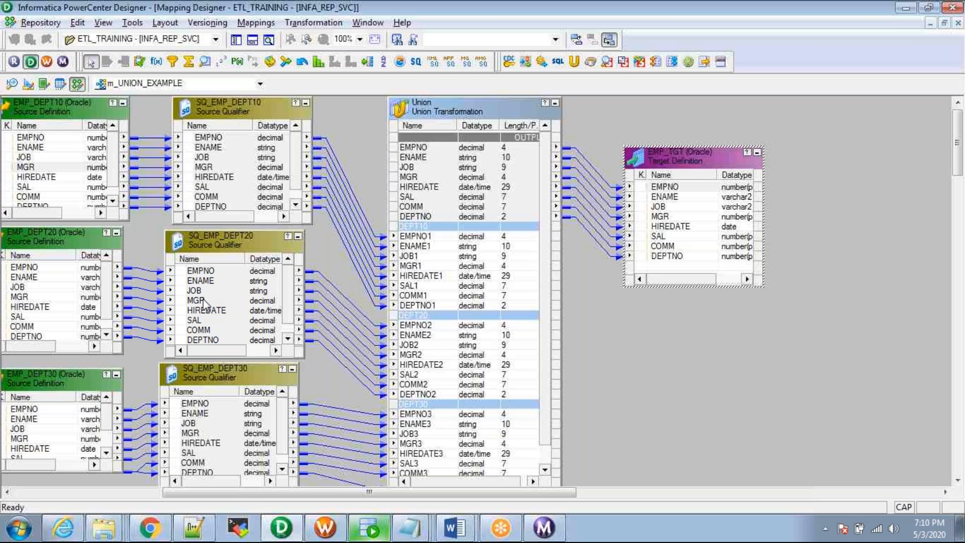
Step: Return to SQL Developer, change both UNION operators in the SCOTT query to UNION ALL and run it with a larger results area
key("alt+Tab")
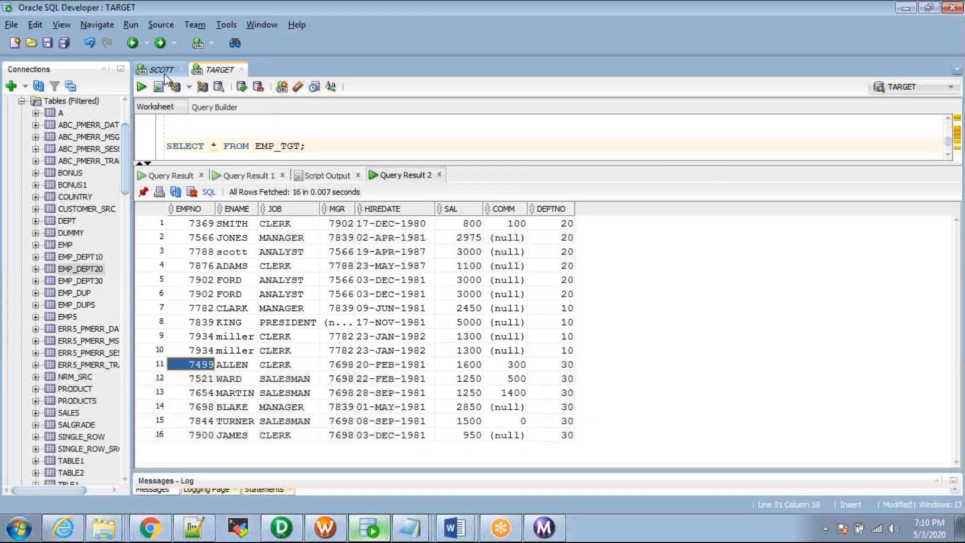
left_click(164, 73)
left_click(212, 160)
type("ALL")
left_click(206, 188)
type("ALL")
key("ctrl+a")
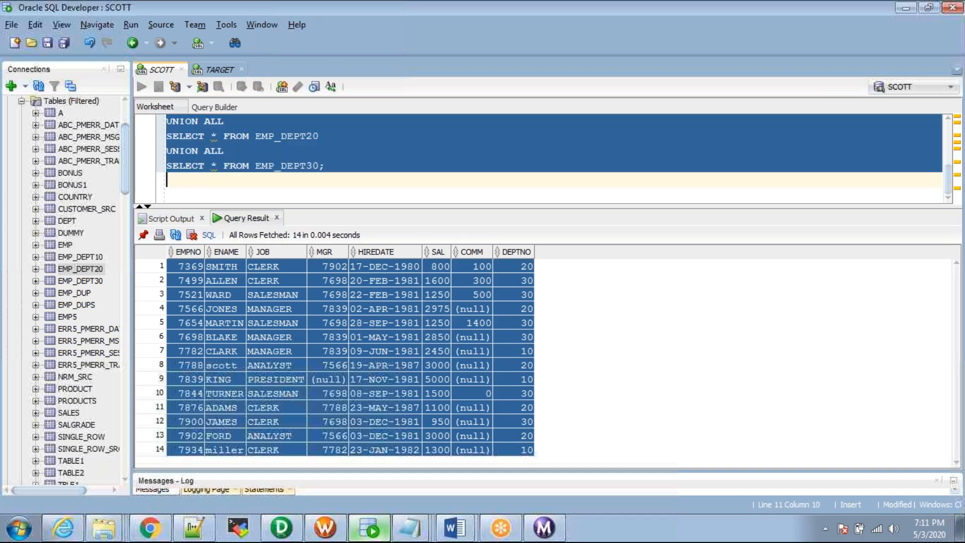
key("ctrl+Return")
left_click_drag(383, 206, 390, 171)
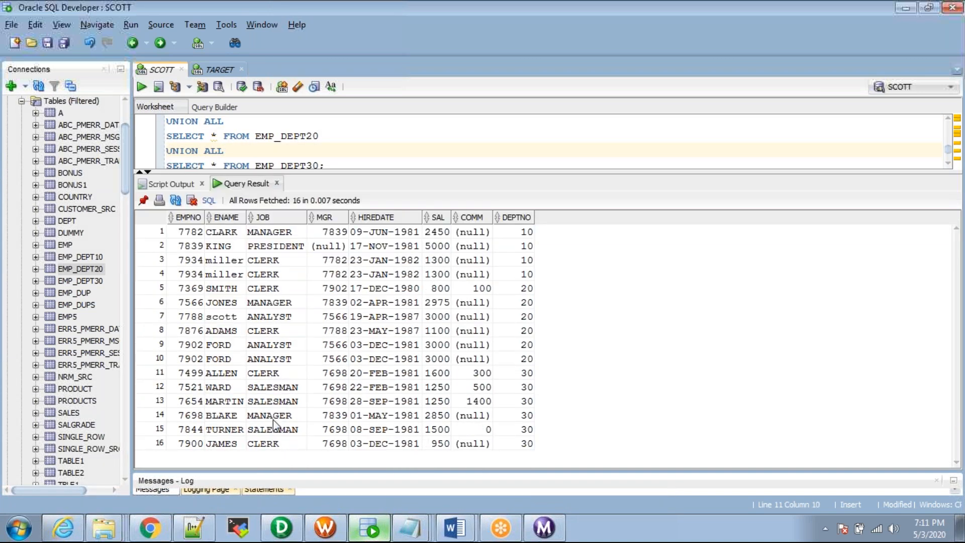
Step: Select every row and column of the UNION ALL query result to review the combined employee data
left_click(191, 235)
key("shift+Down")
key("shift+Down")
key("shift+Down")
key("shift+Down")
key("shift+Down")
key("shift+Down")
key("shift+Down")
key("shift+Down")
key("shift+Down")
key("shift+Down")
key("shift+Down")
key("shift+Down")
key("shift+Down")
key("shift+Down")
key("shift+Down")
key("shift+Right")
key("shift+Right")
key("shift+Right")
key("shift+Right")
key("shift+Right")
key("shift+Right")
key("shift+Right")
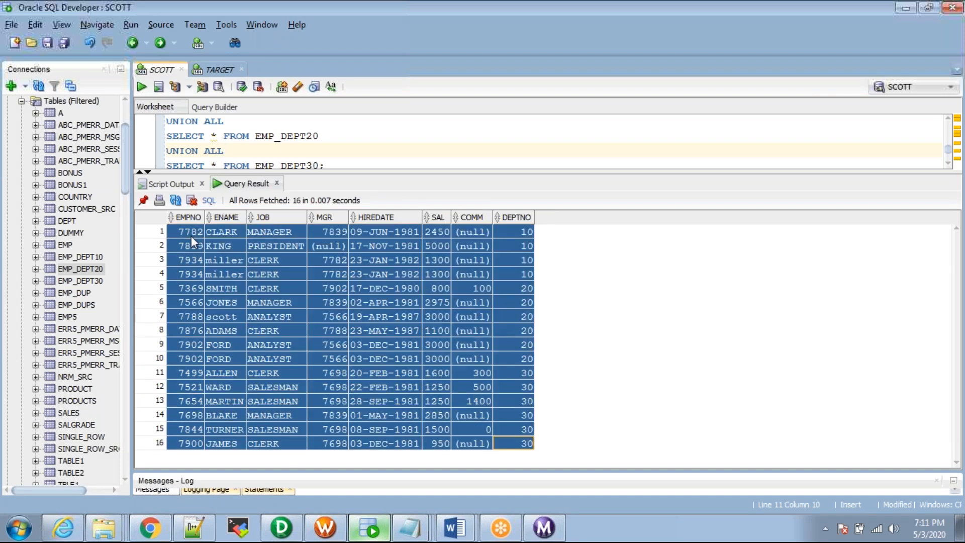
Step: Switch to PowerCenter Designer and examine the EMP_DEPT10 and EMP_DEPT20 sources and qualifiers feeding the Union transformation
key("alt+Tab")
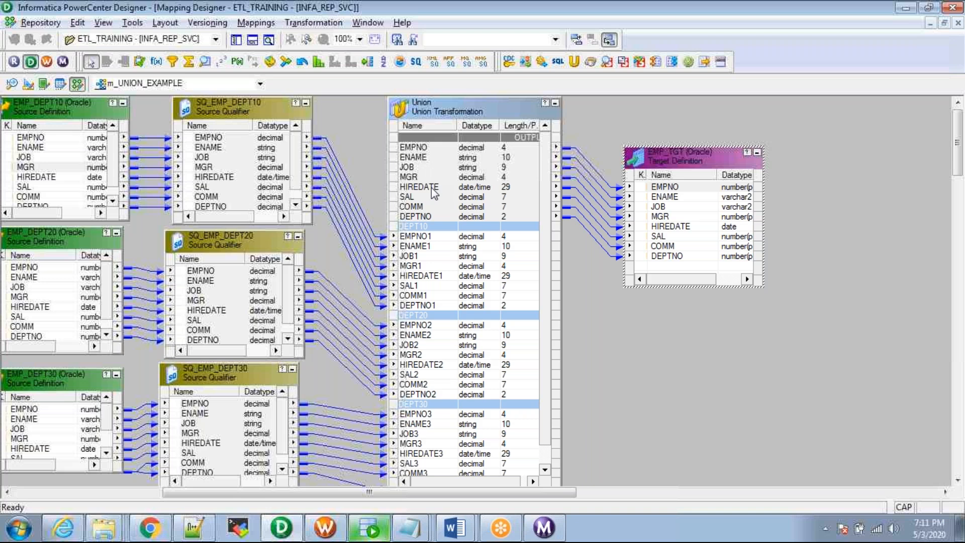
left_click(96, 157)
left_click(232, 167)
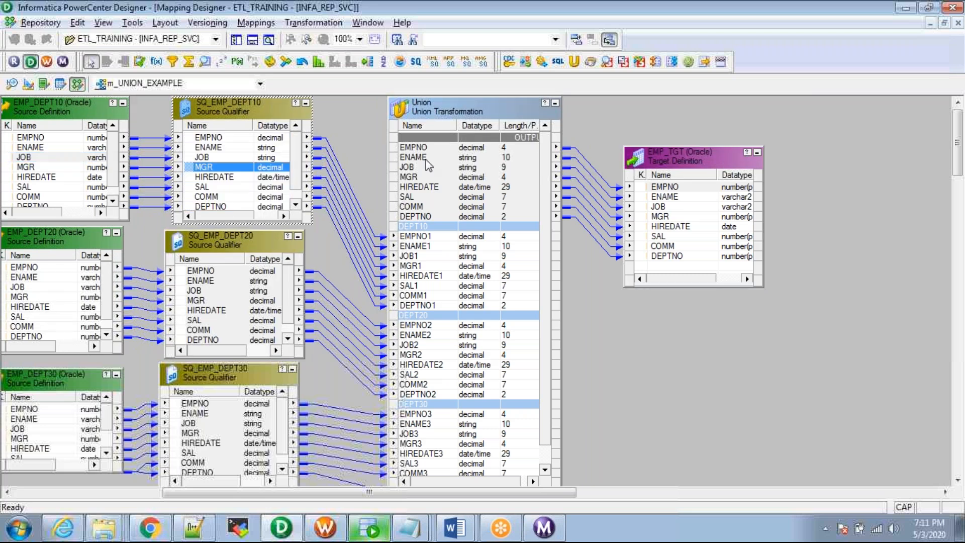
left_click(417, 187)
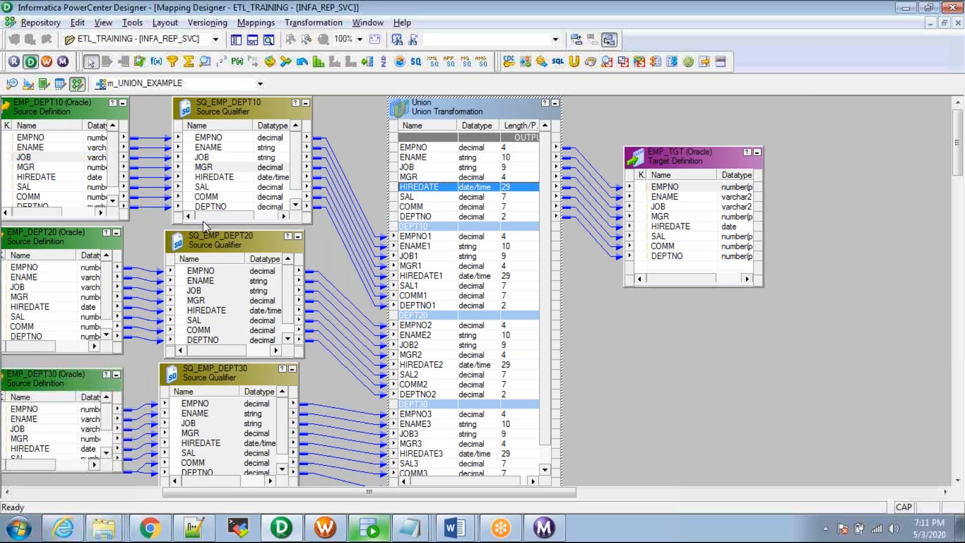
left_click(226, 291)
left_click(54, 301)
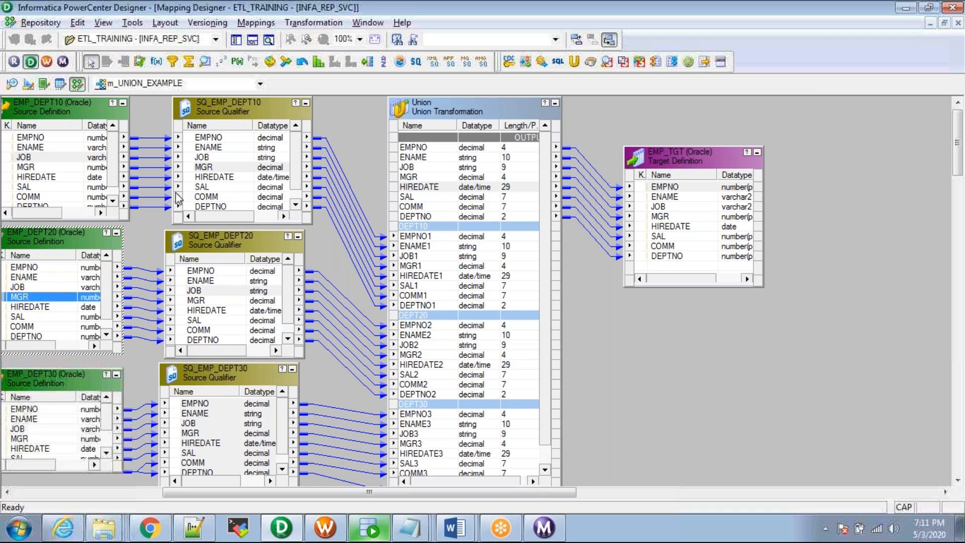
left_click(224, 178)
left_click(93, 158)
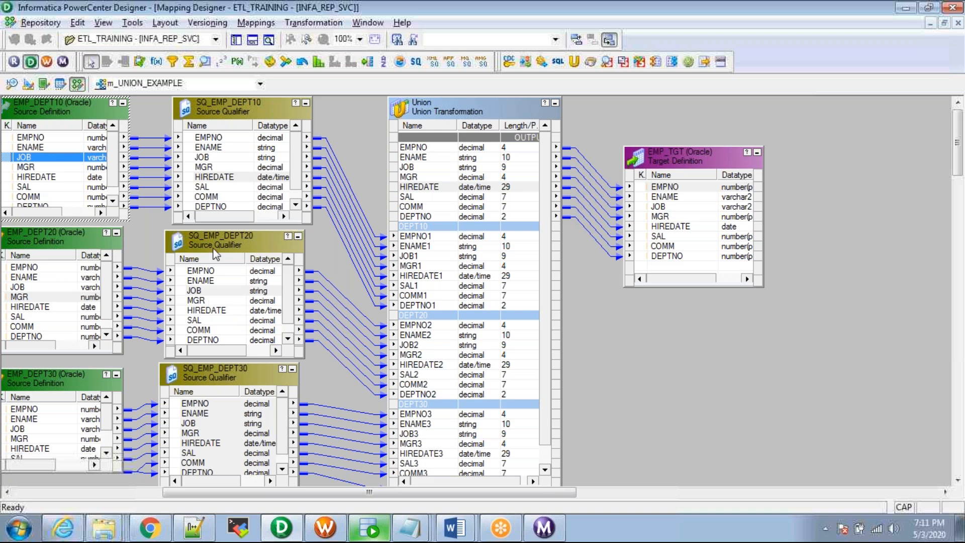
Step: Delete the EMP_DEPT30 source definition and its source qualifier SQ_EMP_DEPT30 from the mapping
left_click(78, 387)
key("Delete")
key("Return")
left_click(222, 375)
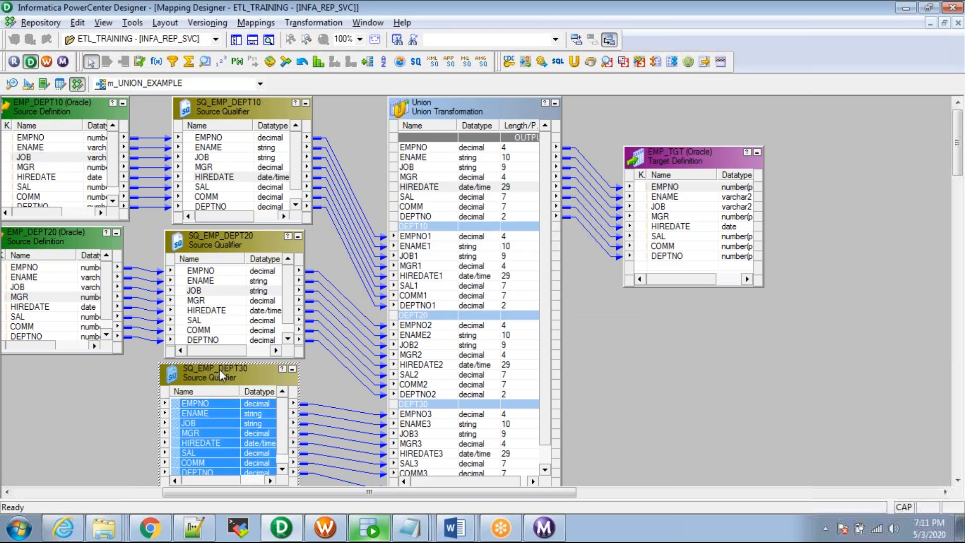
key("Delete")
key("Return")
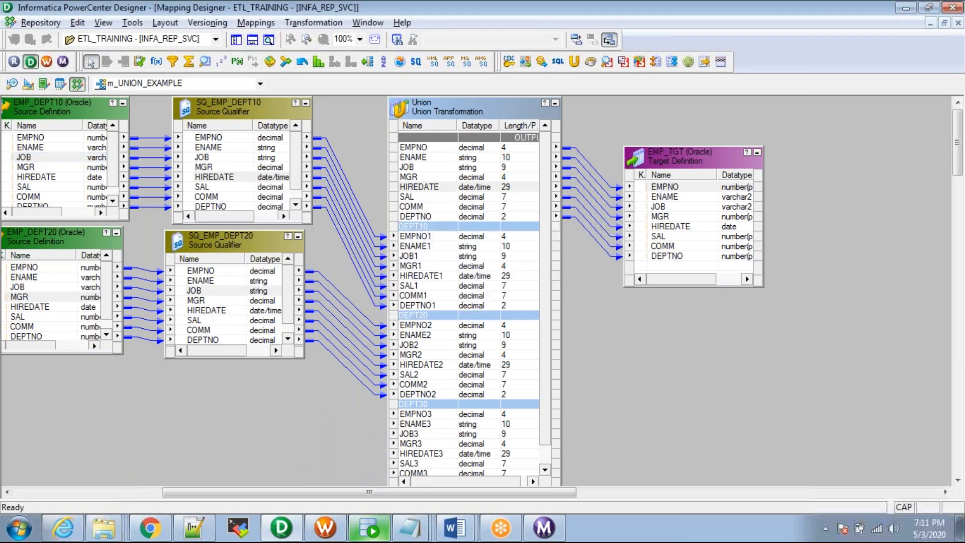
Step: Add the flat file source EMP below EMP_DEPT20 and arrange it with its SQ_EMP source qualifier
left_click(235, 39)
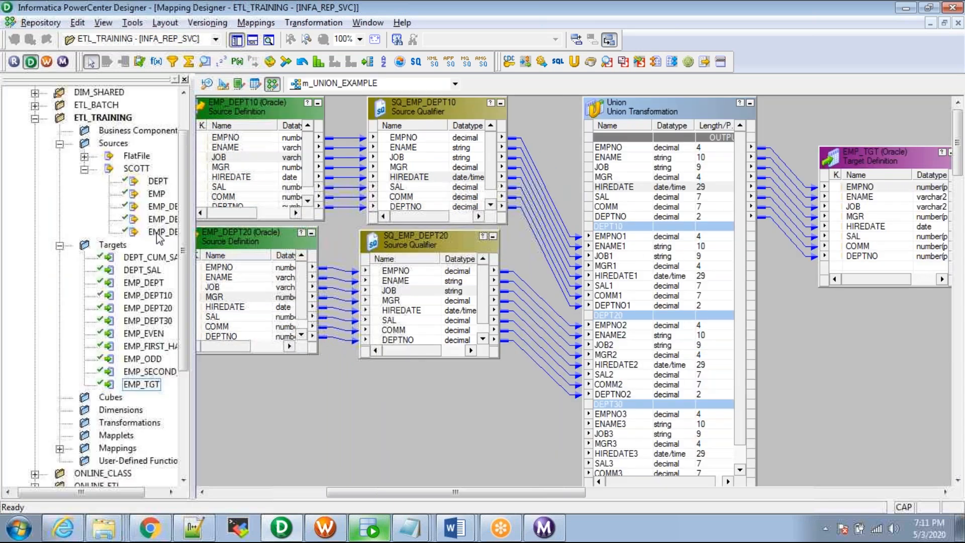
double_click(132, 158)
left_click_drag(156, 180, 242, 388)
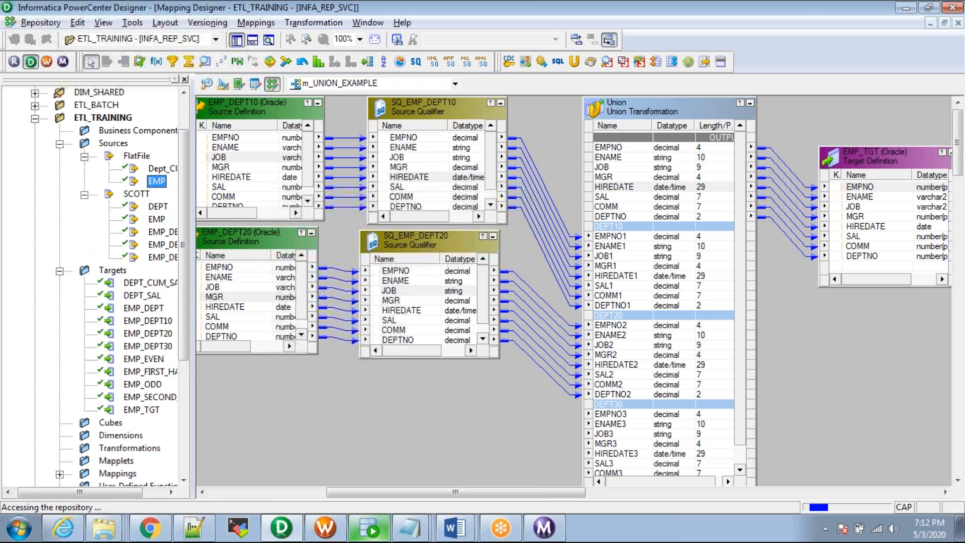
left_click(236, 40)
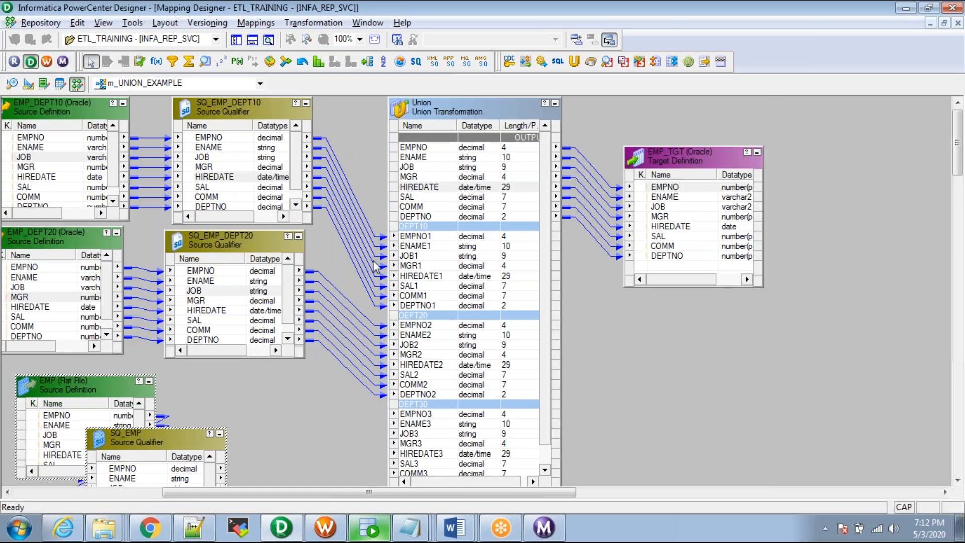
left_click(61, 391)
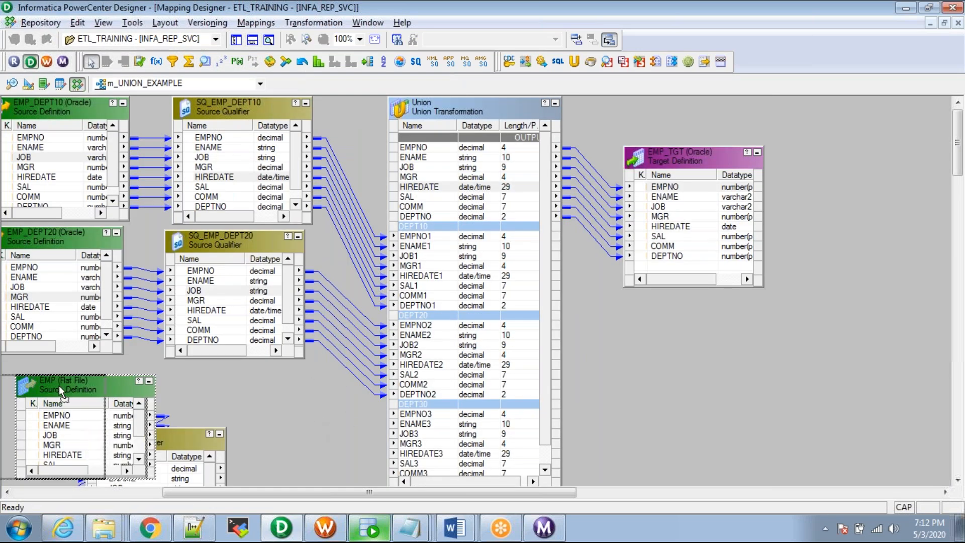
left_click_drag(60, 391, 6, 394)
left_click_drag(159, 443, 230, 380)
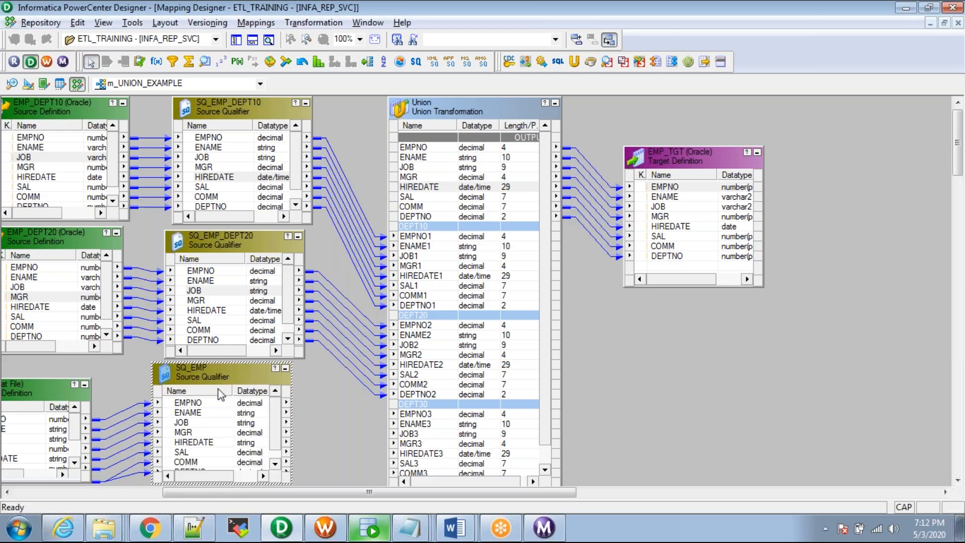
mouse_move(231, 376)
left_mouse_down()
mouse_move(234, 394)
mouse_move(236, 368)
left_mouse_up()
Step: Link all SQ_EMP ports to the DEPT30 group of the Union transformation and review the mixed-source mapping
right_click(206, 407)
left_click(215, 414)
left_click_drag(186, 416, 411, 424)
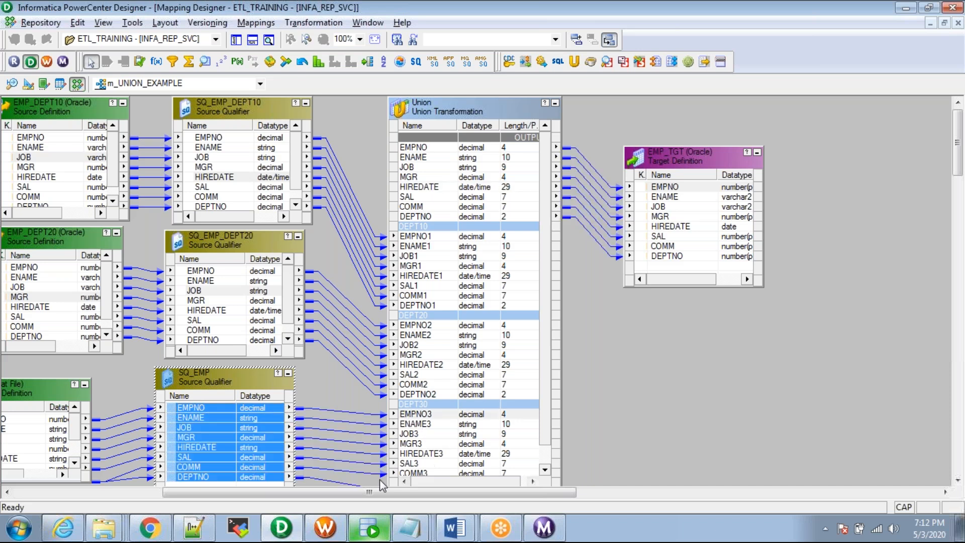
left_click_drag(370, 491, 292, 491)
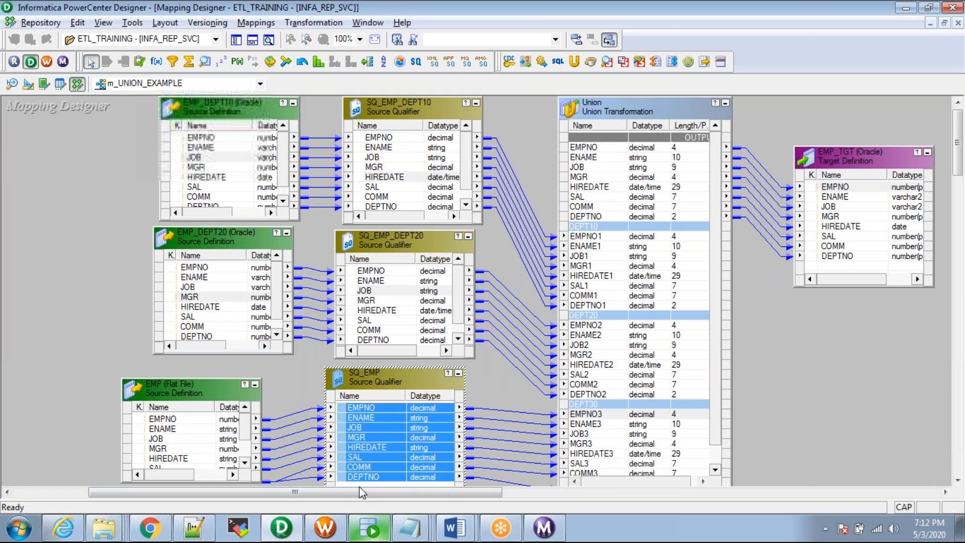
left_click_drag(362, 492, 436, 491)
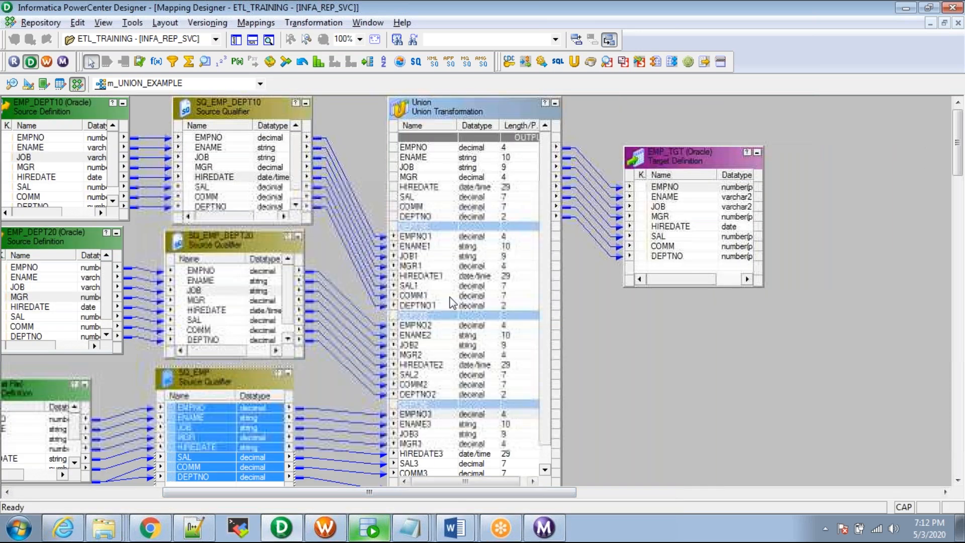
left_click(567, 300)
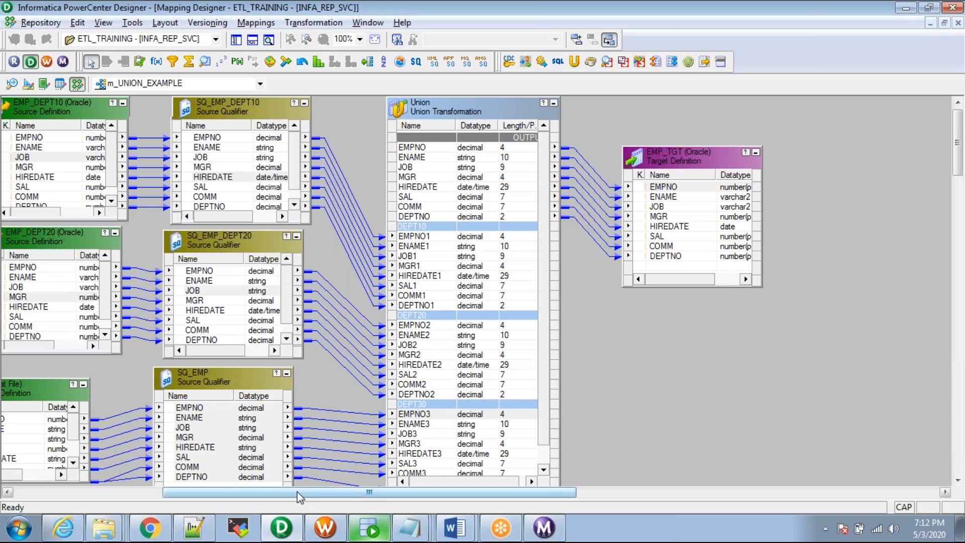
Step: Delete the SQ_EMP source qualifier and the EMP flat file source from the mapping
left_click_drag(297, 492, 281, 492)
left_click(265, 383)
key("Delete")
key("Return")
left_click(75, 396)
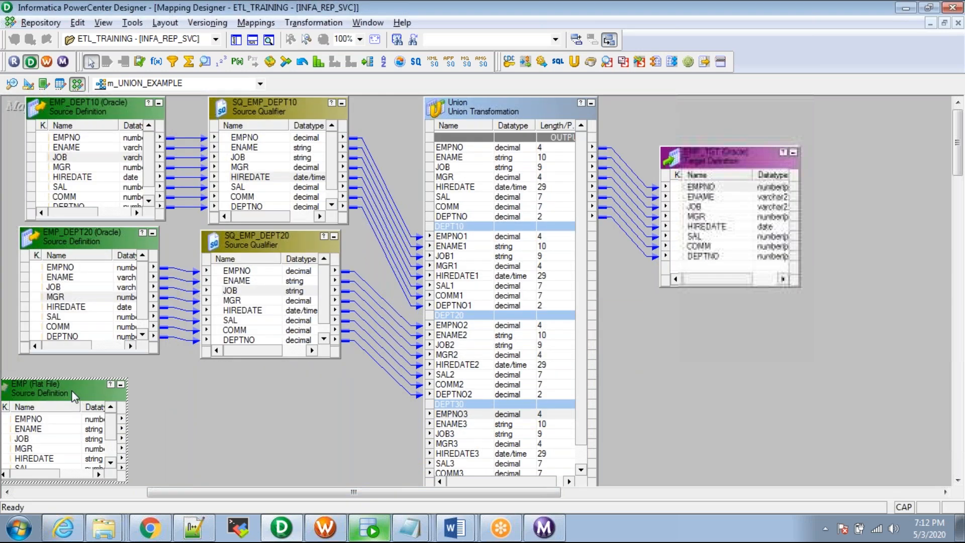
key("Delete")
key("Return")
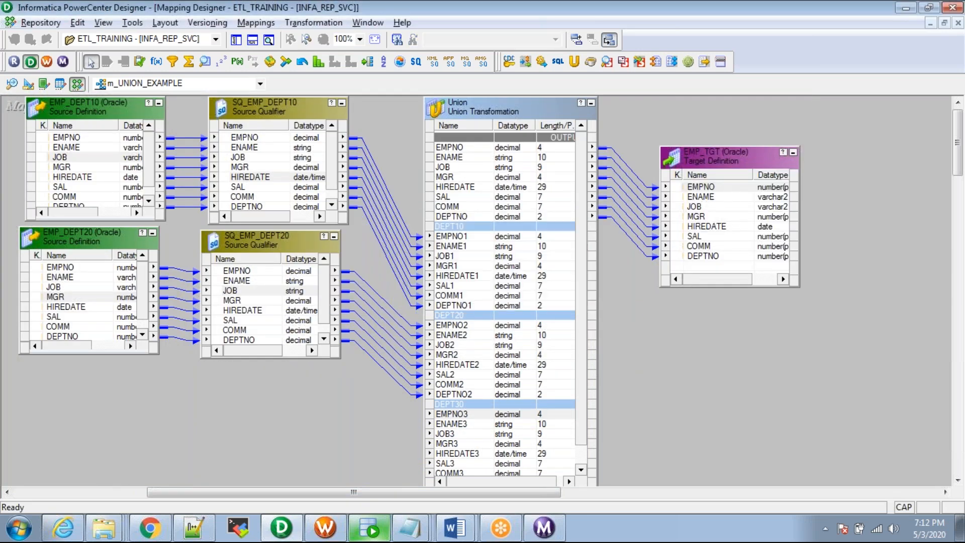
Step: Add the SCOTT source EMP_DEPT30 back below EMP_DEPT20 and place its source qualifier beside it
left_click(235, 42)
left_click_drag(151, 260, 301, 369)
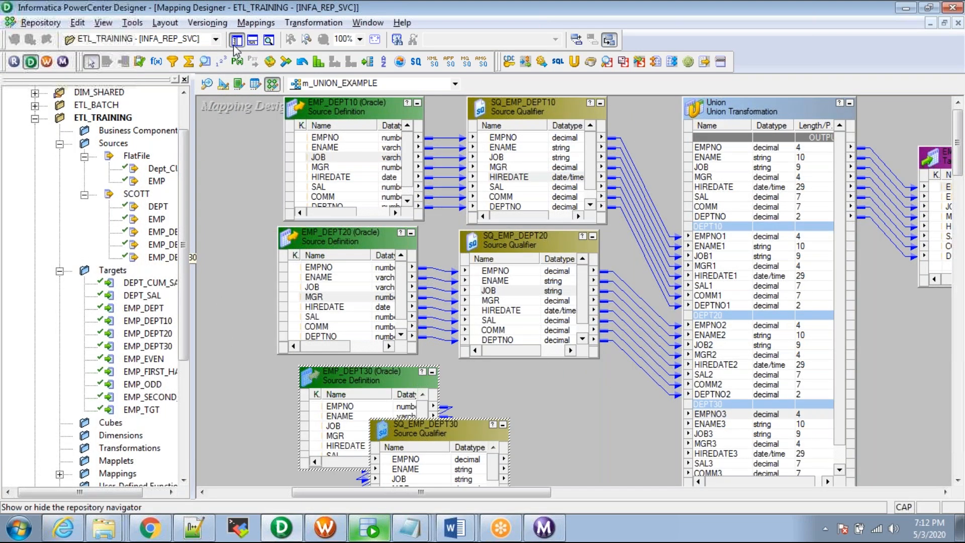
left_click(235, 45)
left_click_drag(259, 431, 352, 389)
Step: Link all SQ_EMP_DEPT30 ports to the Union's DEPT30 group and save the m_UNION_EXAMPLE mapping
right_click(313, 421)
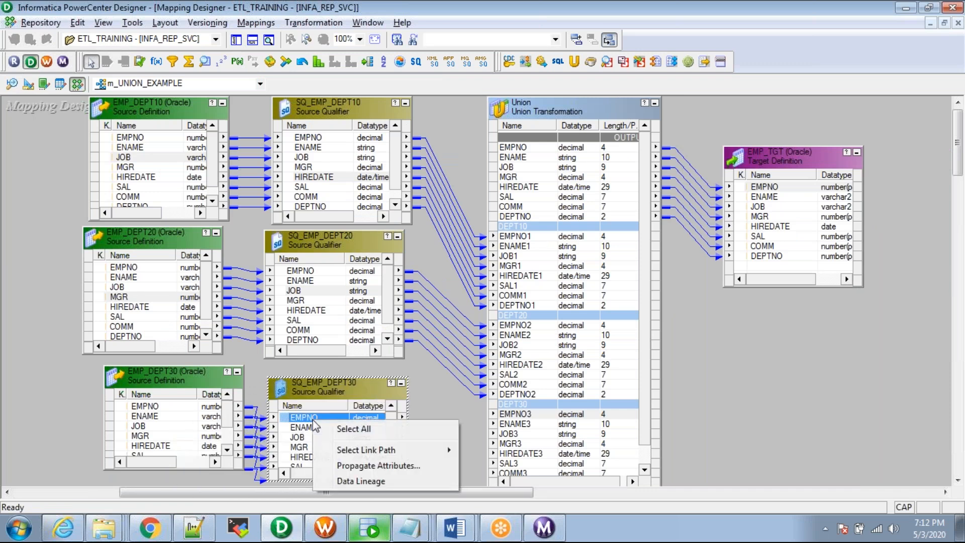
left_click(336, 429)
left_click_drag(290, 421, 506, 413)
left_click_drag(508, 490, 593, 488)
left_click(628, 384)
key("ctrl+s")
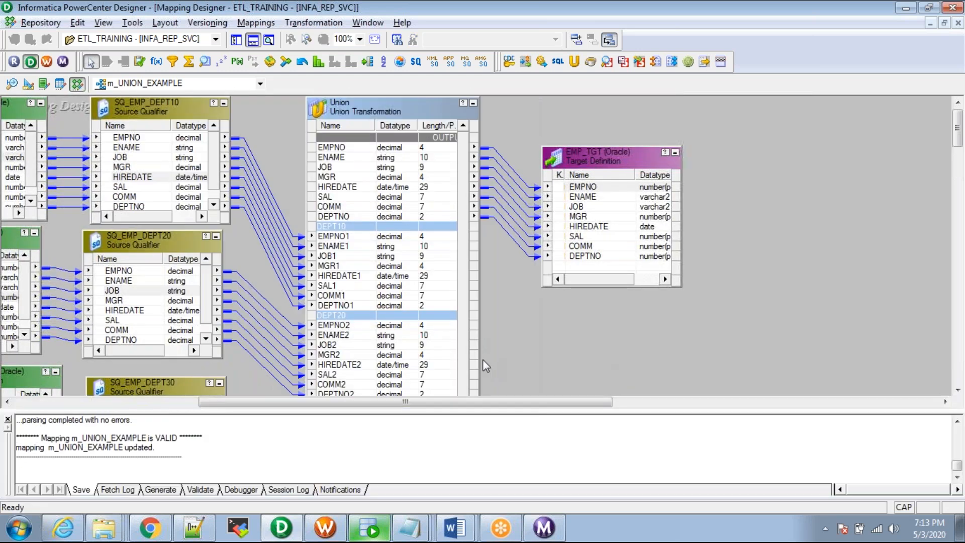
Step: Move the EMP_TGT target away from the Union transformation and review the Union's properties without changing them
left_click_drag(609, 158, 627, 188)
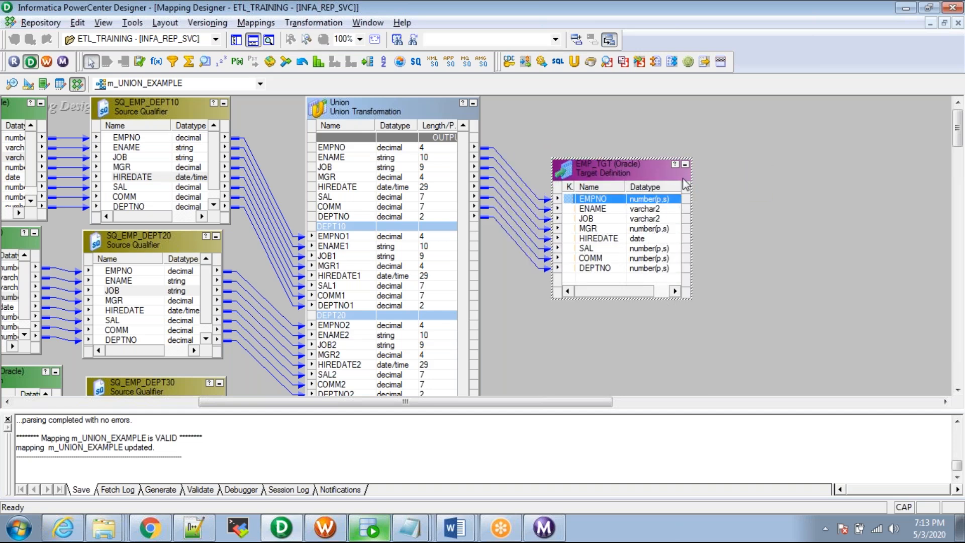
left_click(610, 356)
left_click_drag(546, 408, 595, 408)
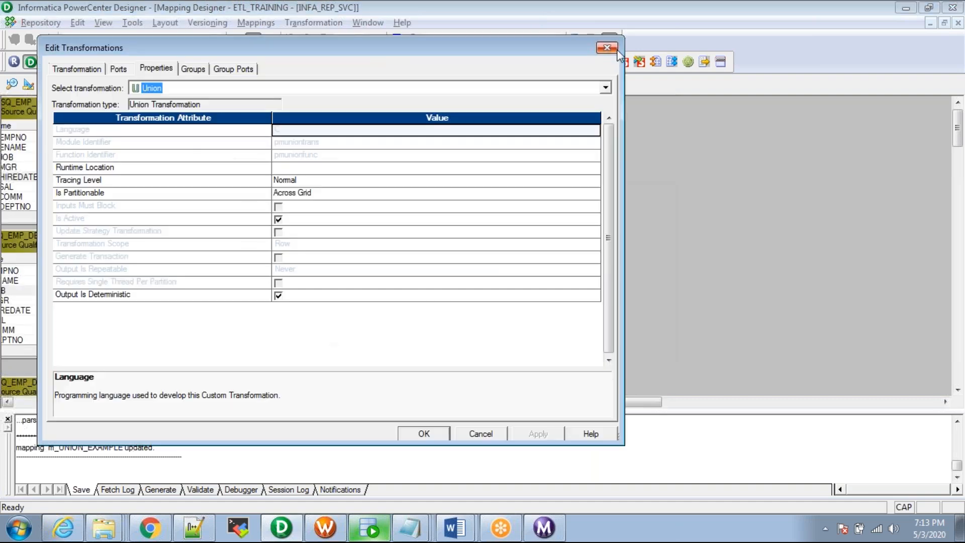
key("Return")
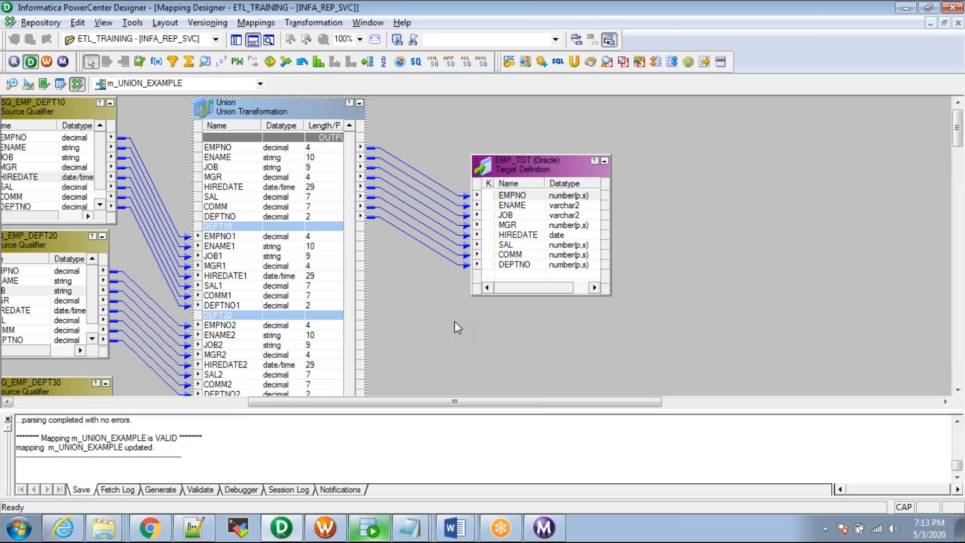
left_click(454, 321)
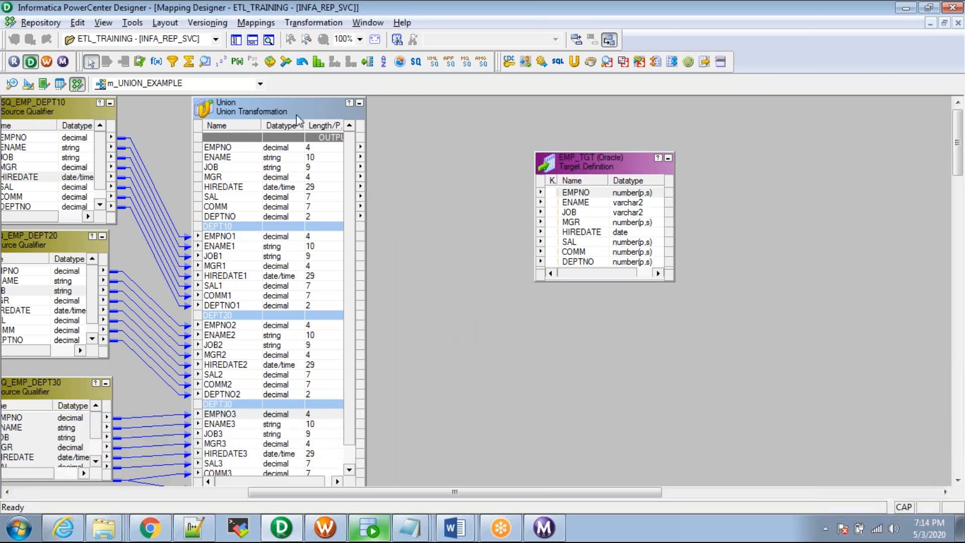
Step: Shift the Union transformation aside and add a Sorter transformation between it and the EMP_TGT target
left_click_drag(293, 112, 260, 108)
left_click(383, 61)
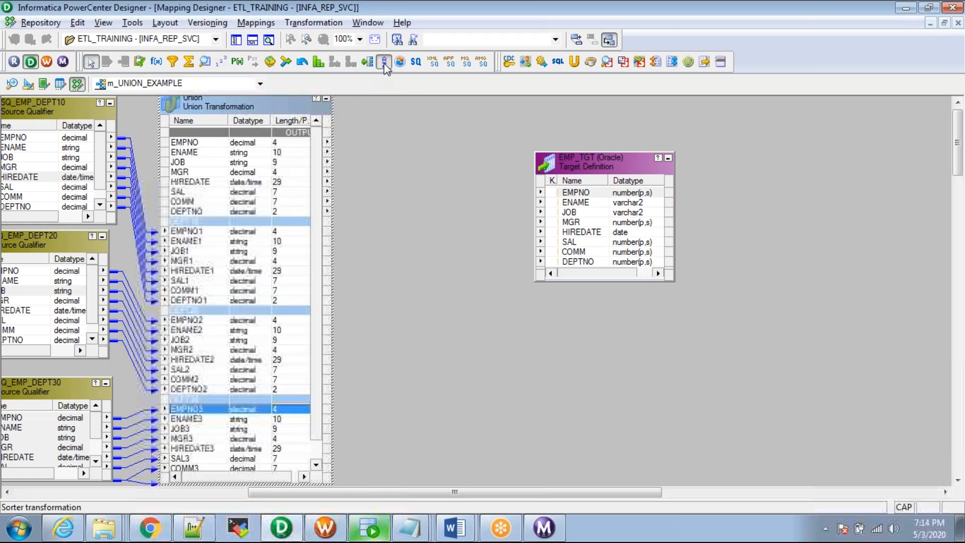
left_click(379, 147)
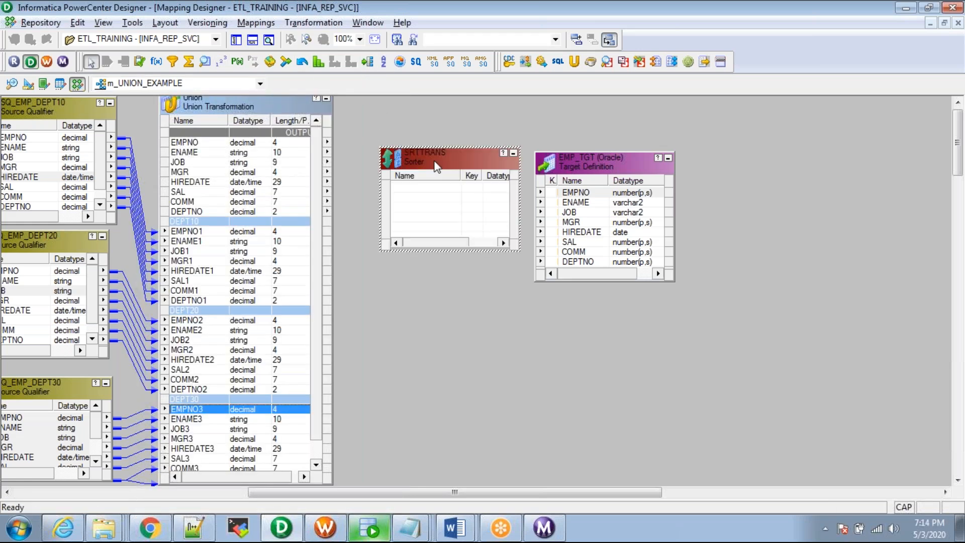
left_click_drag(438, 158, 432, 133)
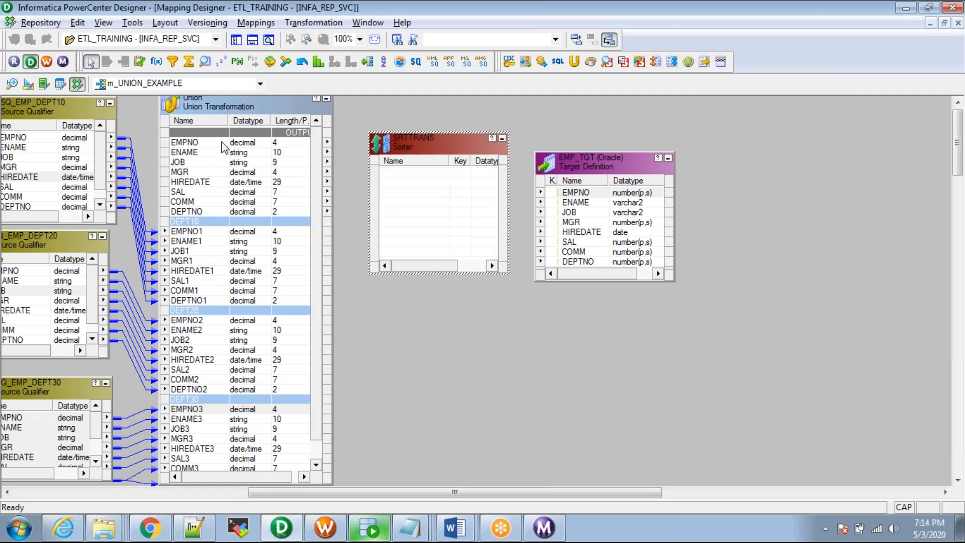
Step: Link the Union's output ports EMPNO through DEPTNO into the empty Sorter transformation
left_click(190, 143)
left_click(199, 211, "shift")
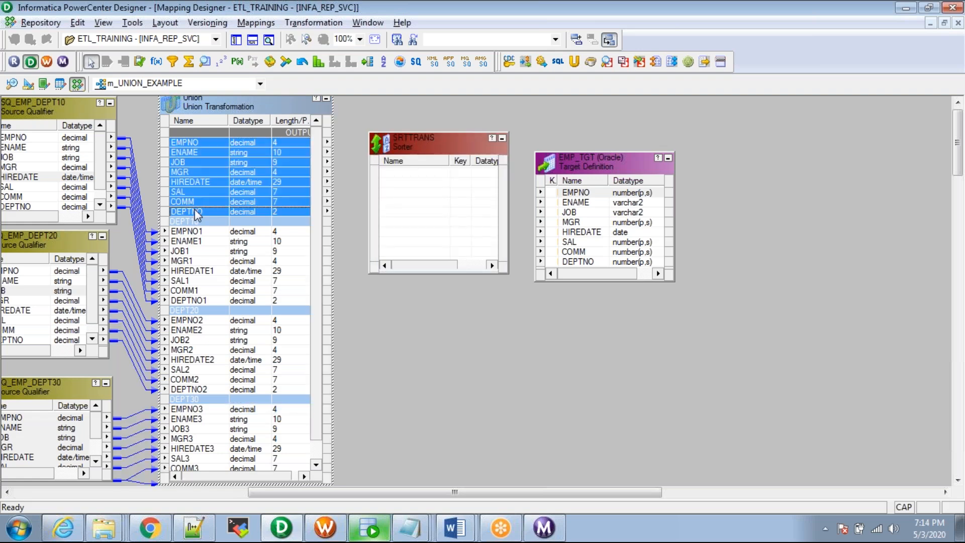
left_click_drag(183, 143, 394, 173)
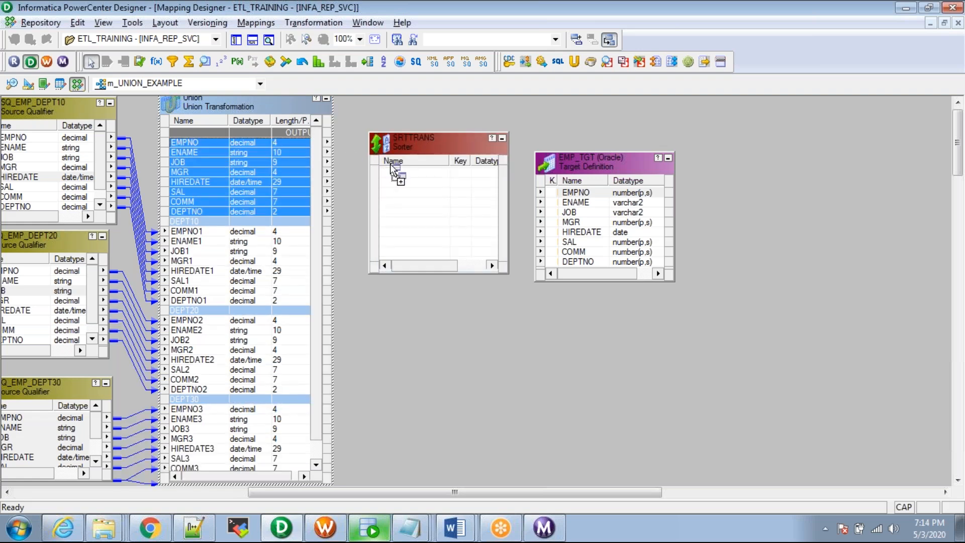
left_click(393, 163)
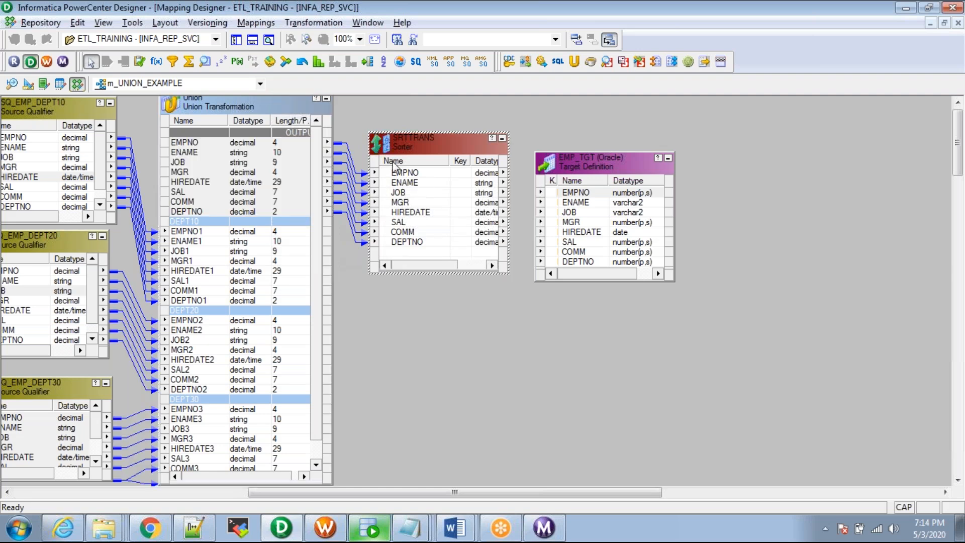
Step: Select all Sorter ports and link them to the matching EMP_TGT target columns
right_click(412, 190)
left_click(434, 197)
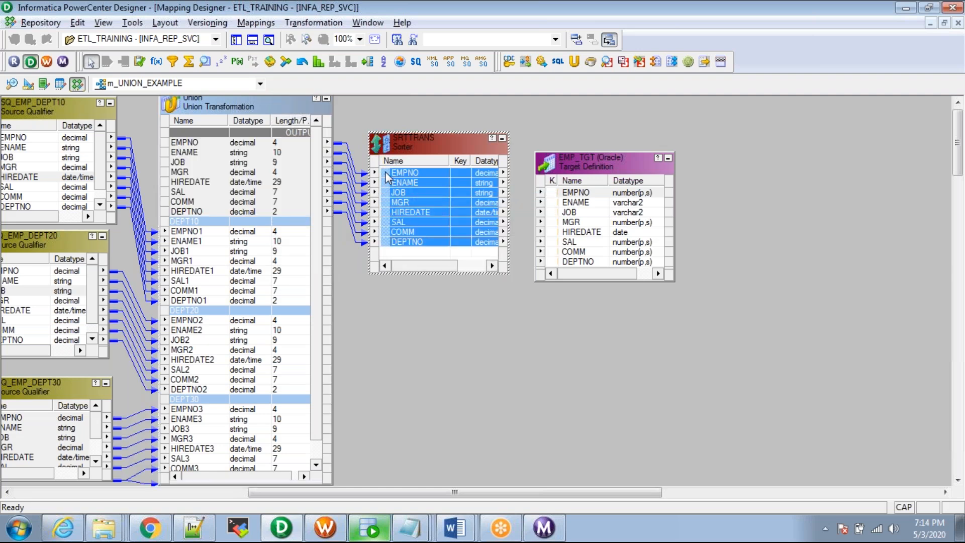
left_click_drag(541, 196, 542, 197)
Step: Enable the Distinct property on the Sorter transformation and save the m_UNION_EXAMPLE mapping
double_click(449, 143)
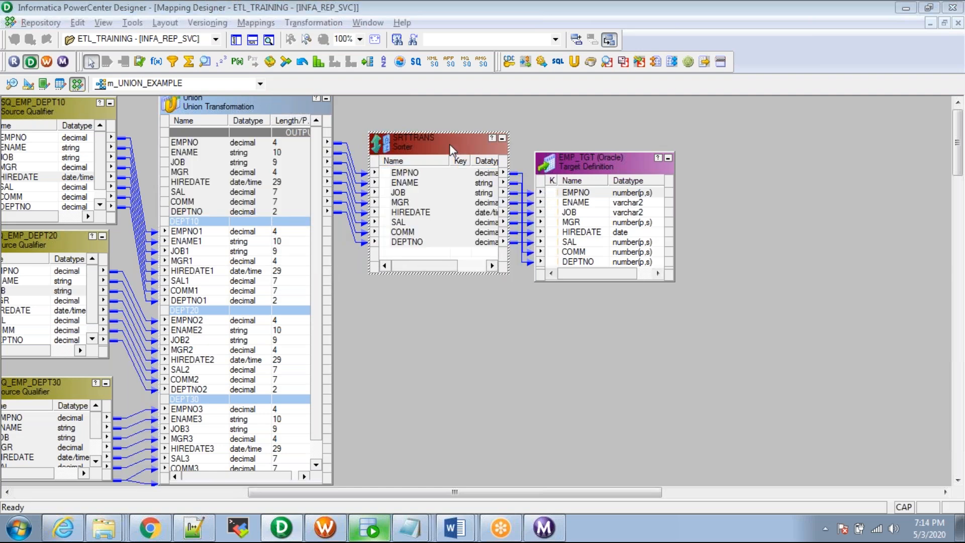
left_click(165, 69)
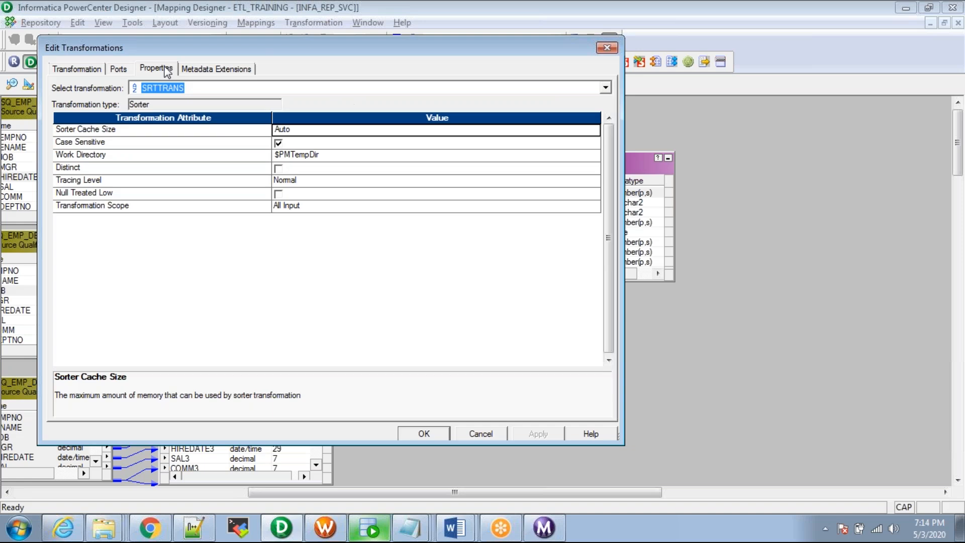
left_click(280, 172)
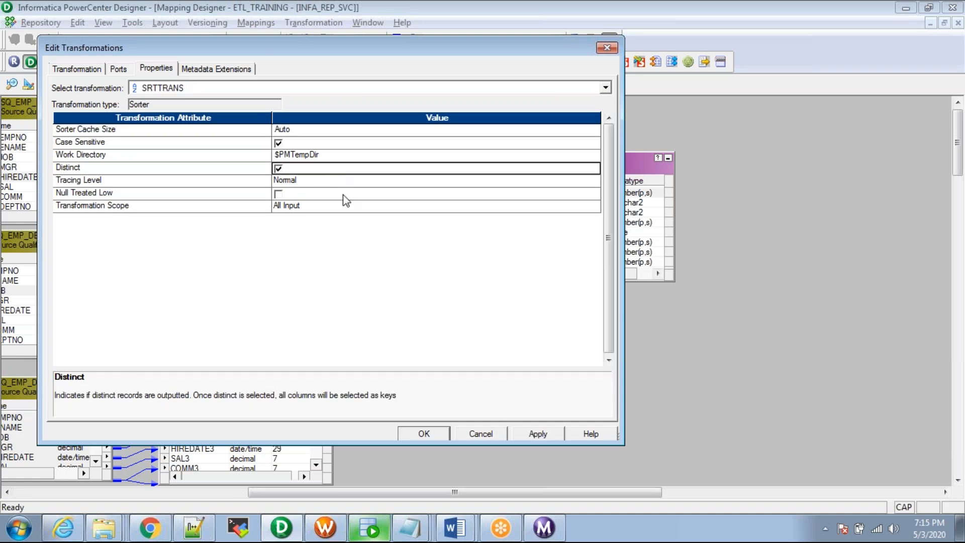
left_click(424, 433)
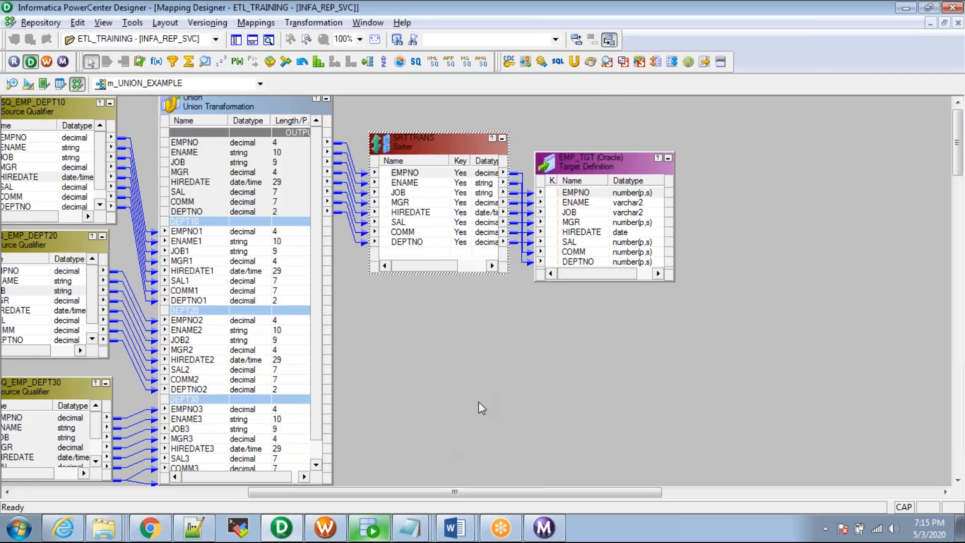
key("ctrl+s")
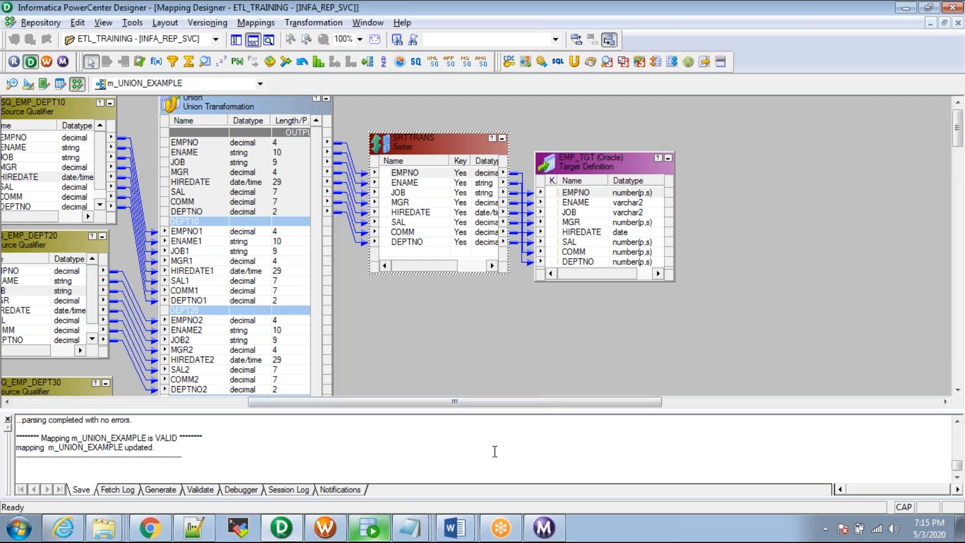
Step: Switch to Workflow Manager, refresh the mapping of session s_m_UNION_EXAMPLE and start the saved workflow wf_UNION_EXAMPLE
left_click(321, 535)
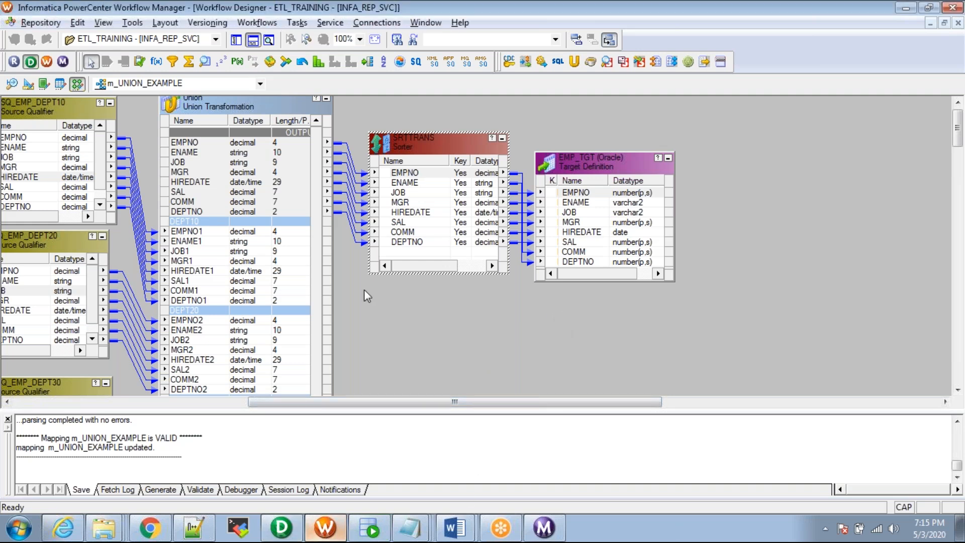
left_click_drag(313, 285, 346, 176)
right_click(346, 177)
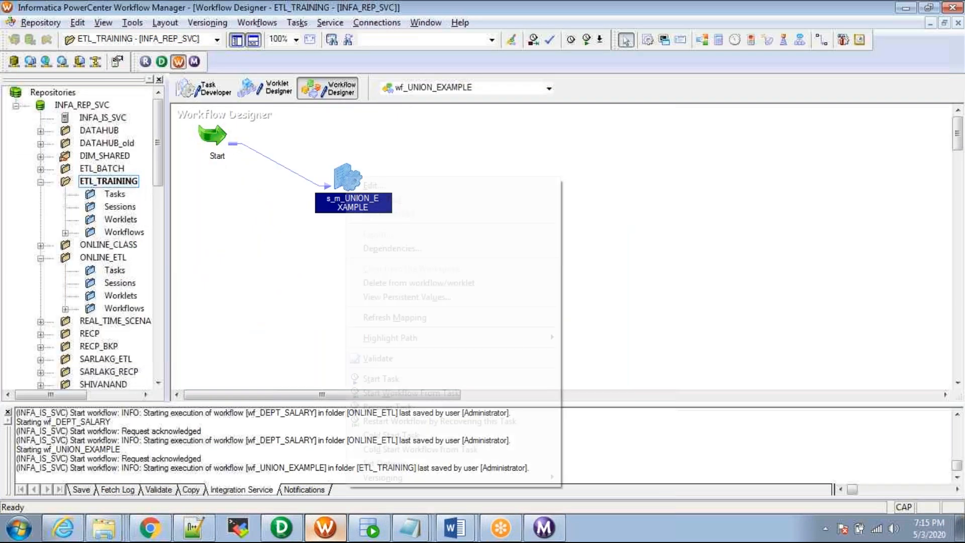
left_click(402, 317)
key("ctrl+s")
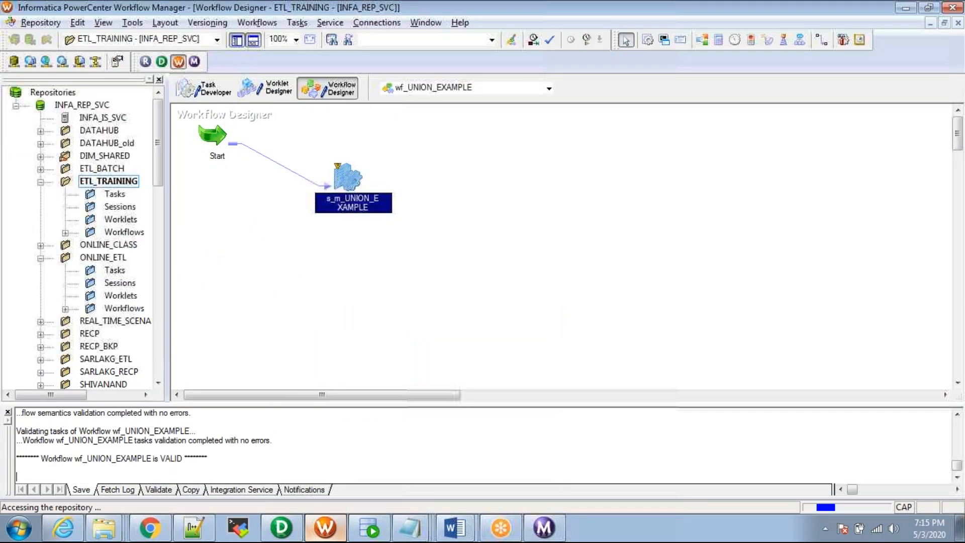
right_click(230, 217)
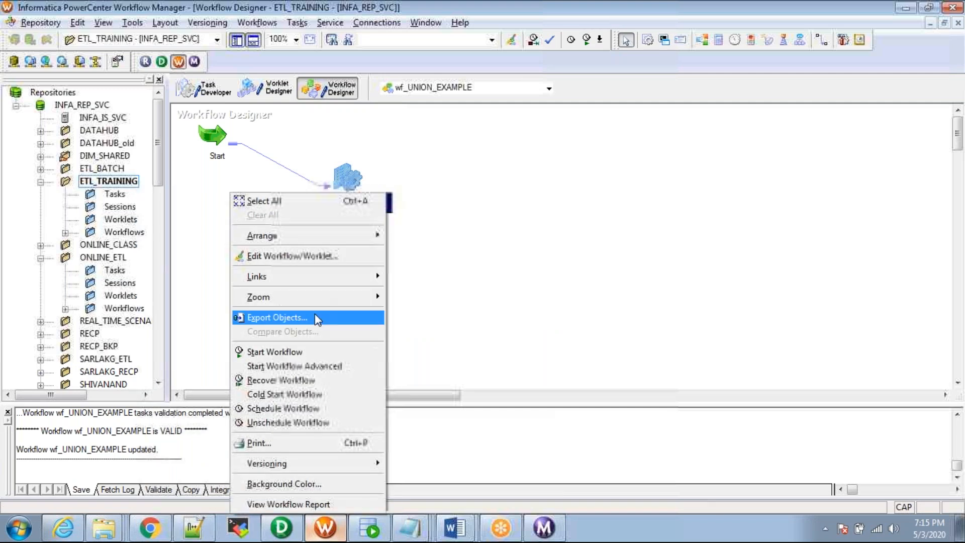
left_click(290, 352)
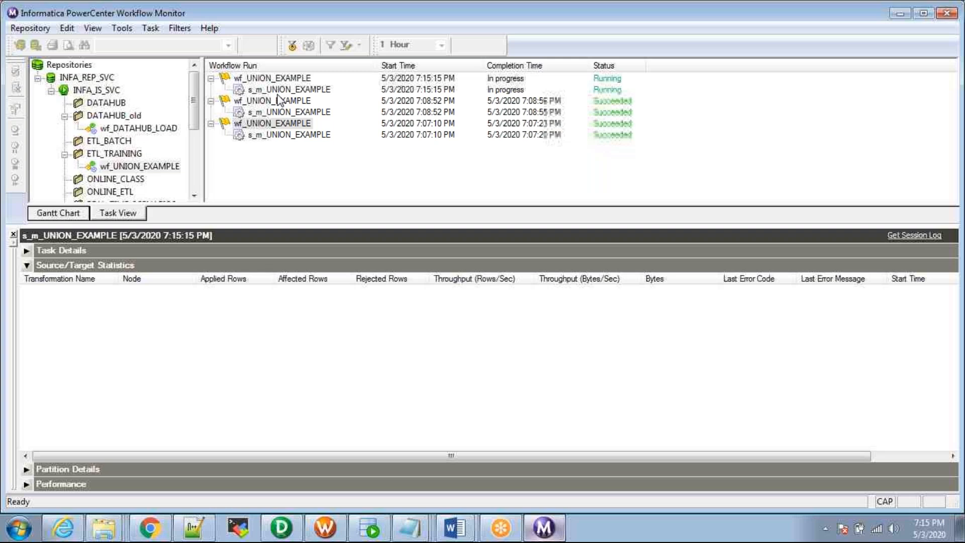
Step: Switch to Designer and space out the Union, Sorter and EMP_TGT objects in the mapping
key("alt+Tab")
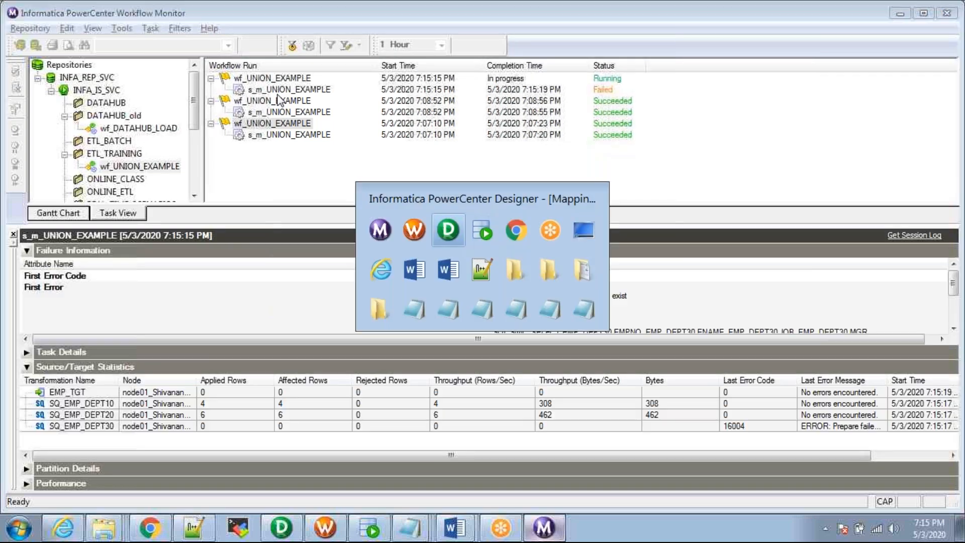
left_click_drag(230, 113, 251, 112)
left_click(229, 173)
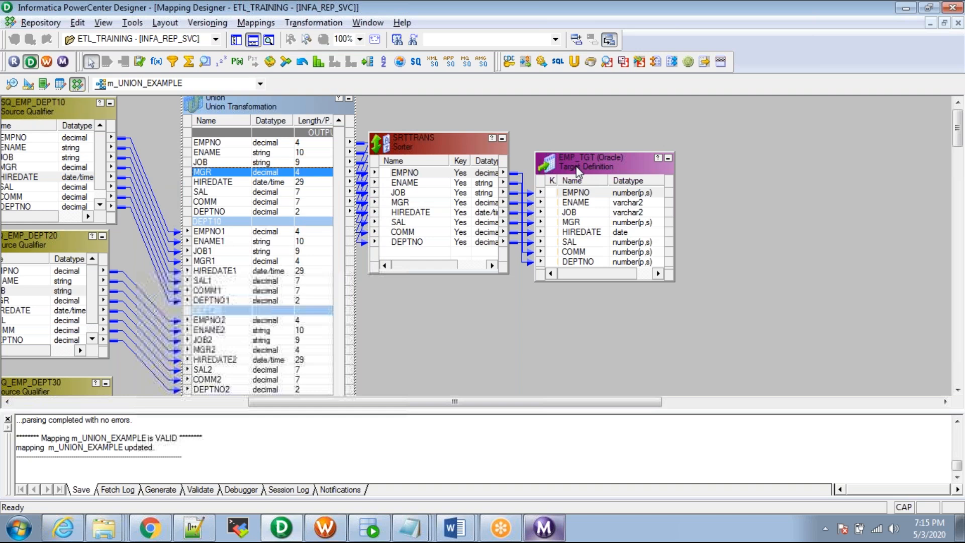
left_click_drag(579, 172, 631, 165)
left_click_drag(424, 141, 465, 152)
Step: Check the session's run statistics in Workflow Monitor, and in Workflow Manager set the session's SQ_EMP_DEPT30 relational connection to SOURCE
key("alt+Tab")
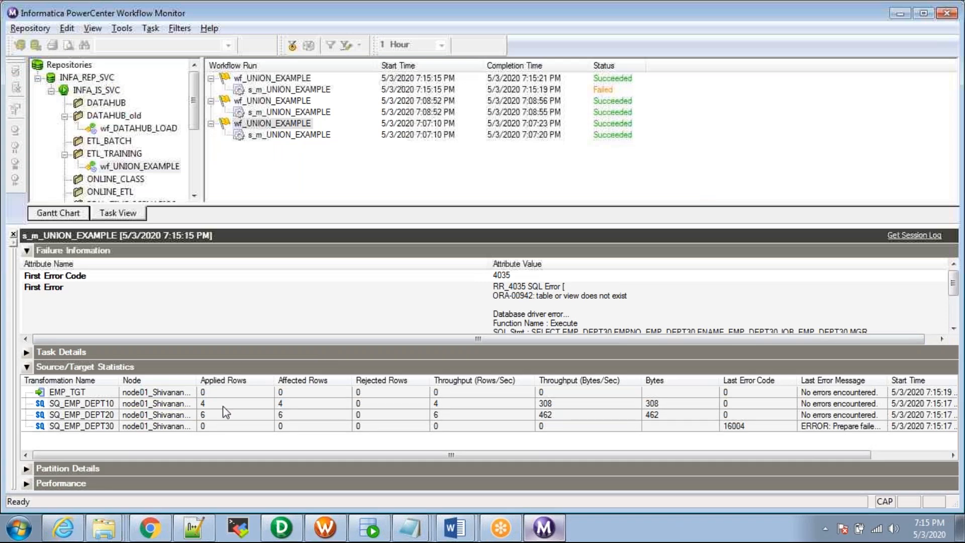
left_click(227, 393)
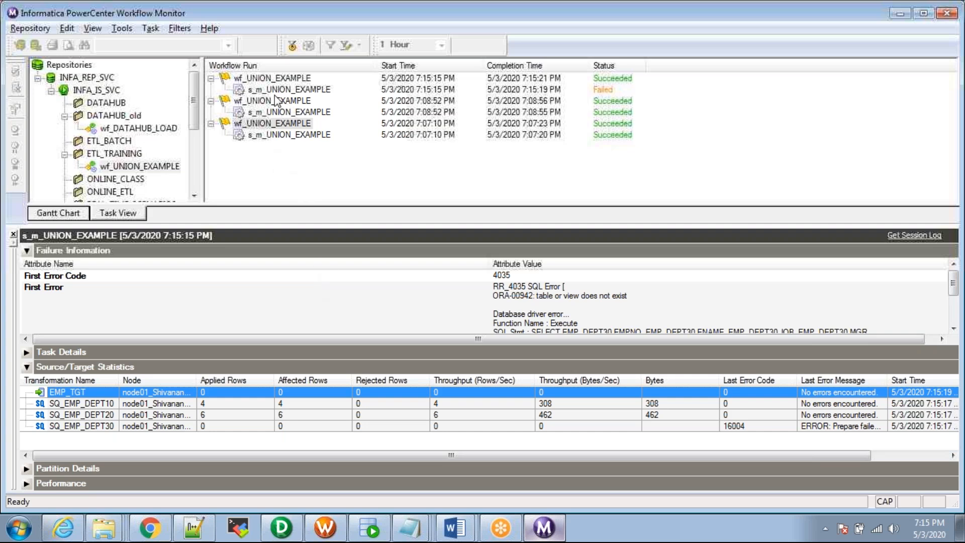
key("alt+Tab")
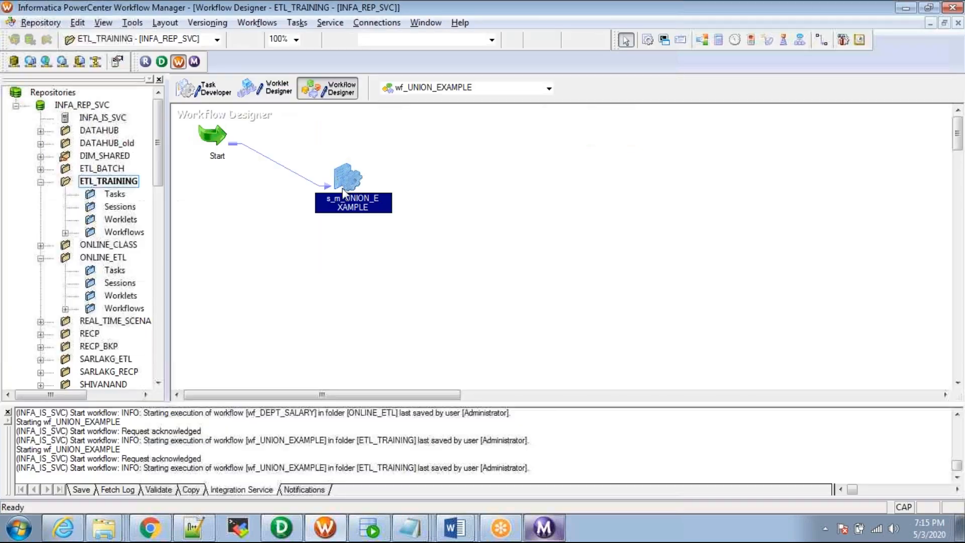
double_click(341, 179)
left_click(169, 45)
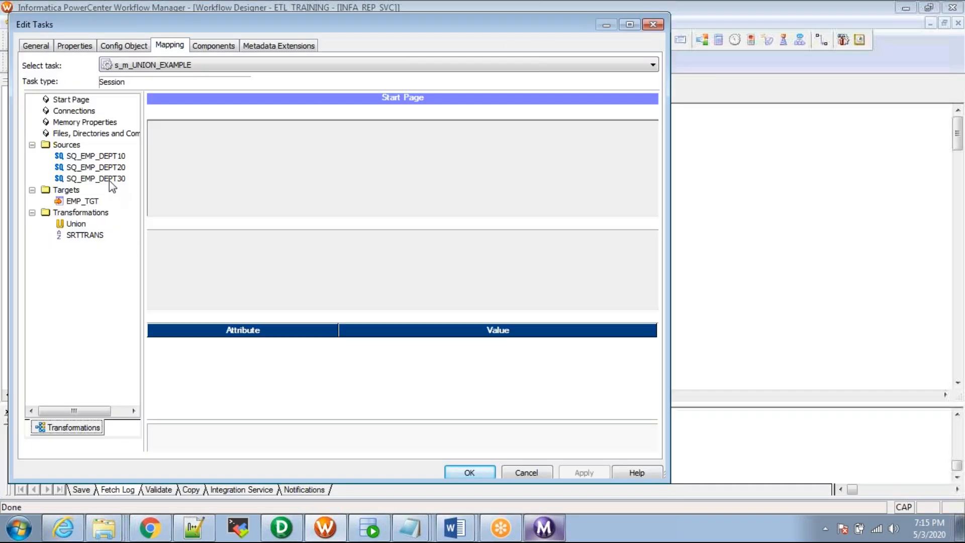
left_click(110, 180)
left_click(154, 113)
left_click(494, 172)
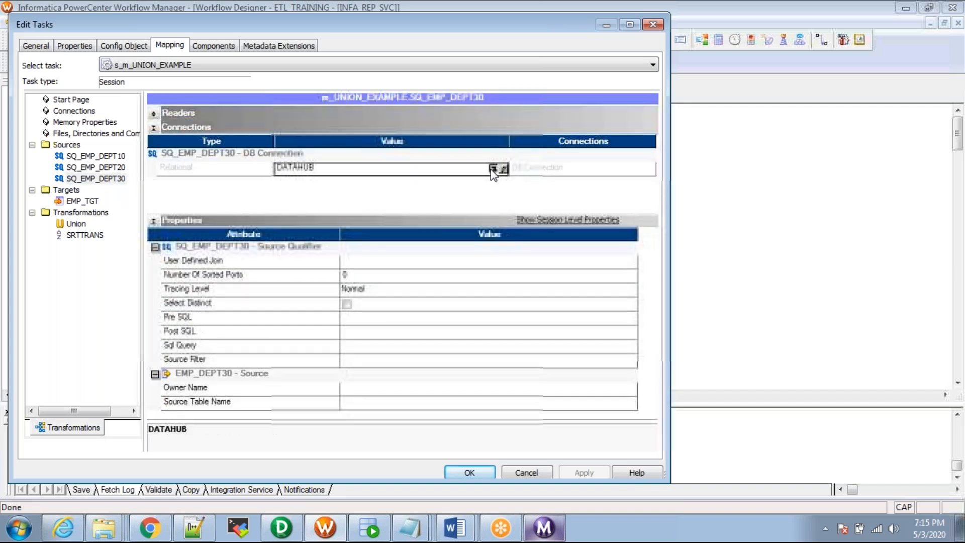
left_click(493, 169)
left_click(264, 293)
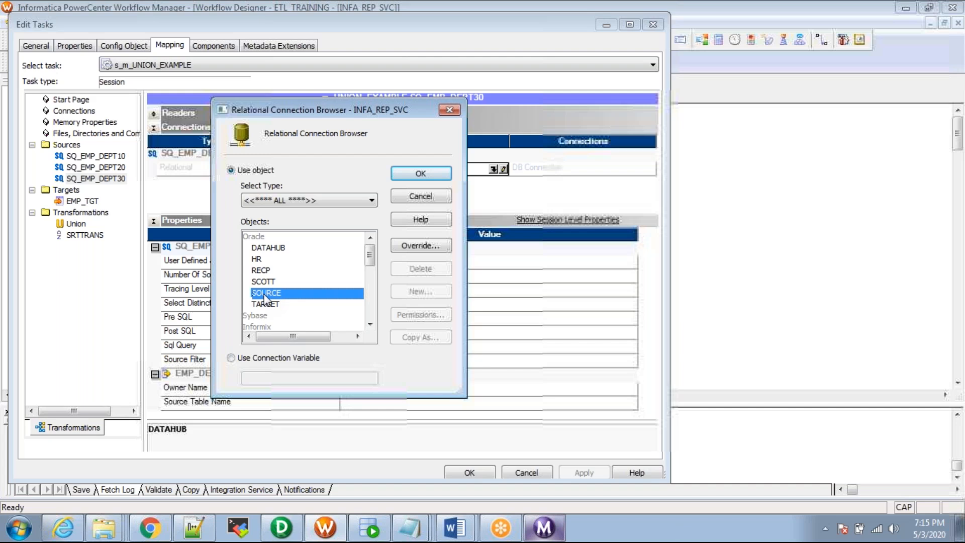
double_click(264, 297)
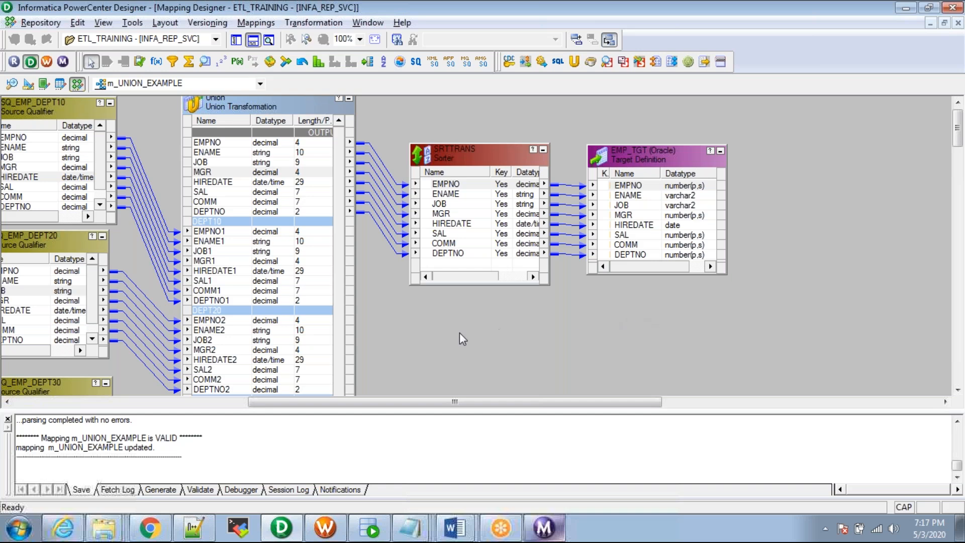
Step: Hide the Output window in Designer, and open the Informatica_Notes folder under D:\Personal in Windows Explorer
left_click(265, 107)
left_click(253, 40)
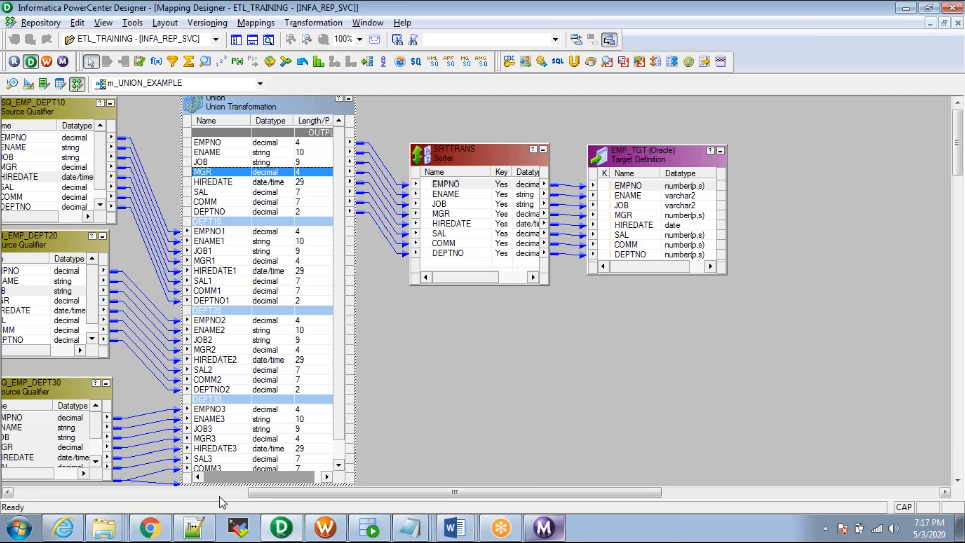
right_click(104, 527)
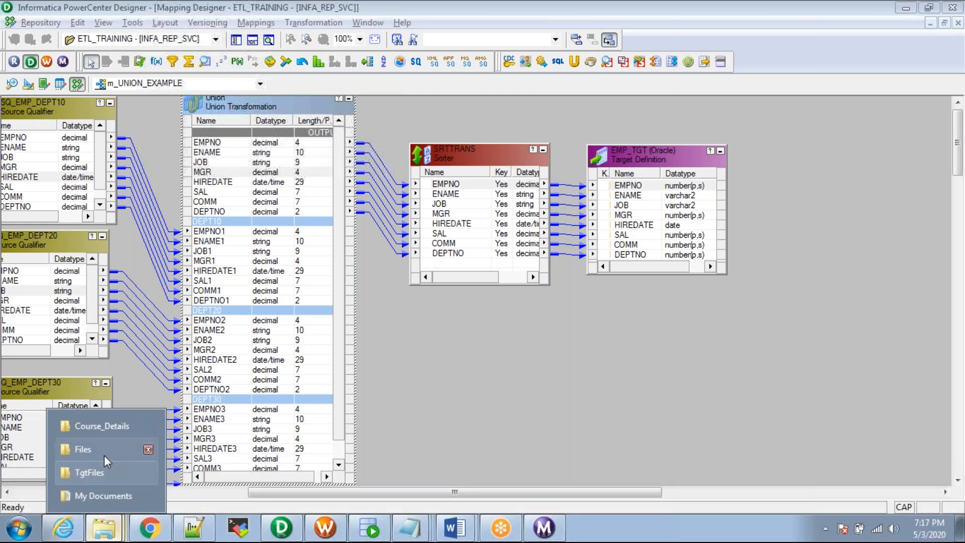
left_click(89, 448)
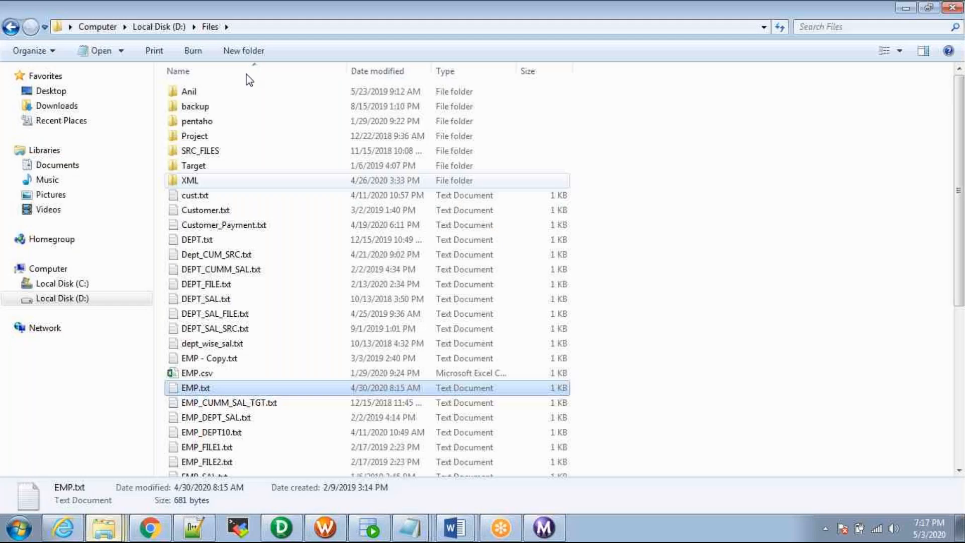
left_click(165, 25)
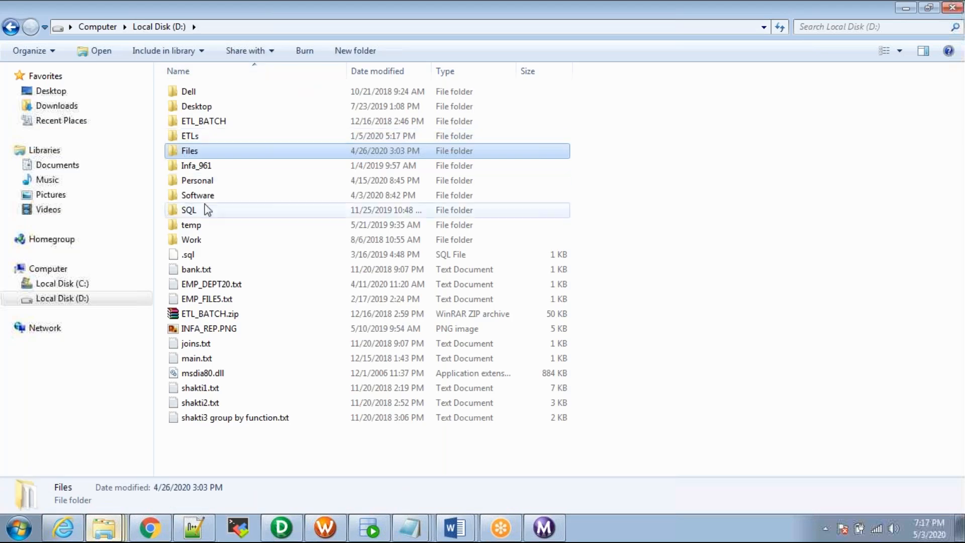
double_click(204, 179)
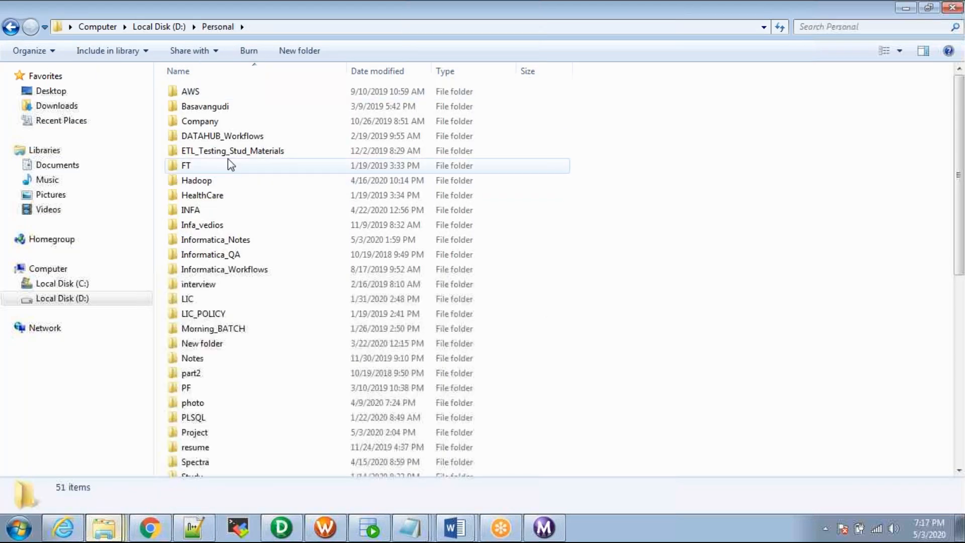
double_click(210, 240)
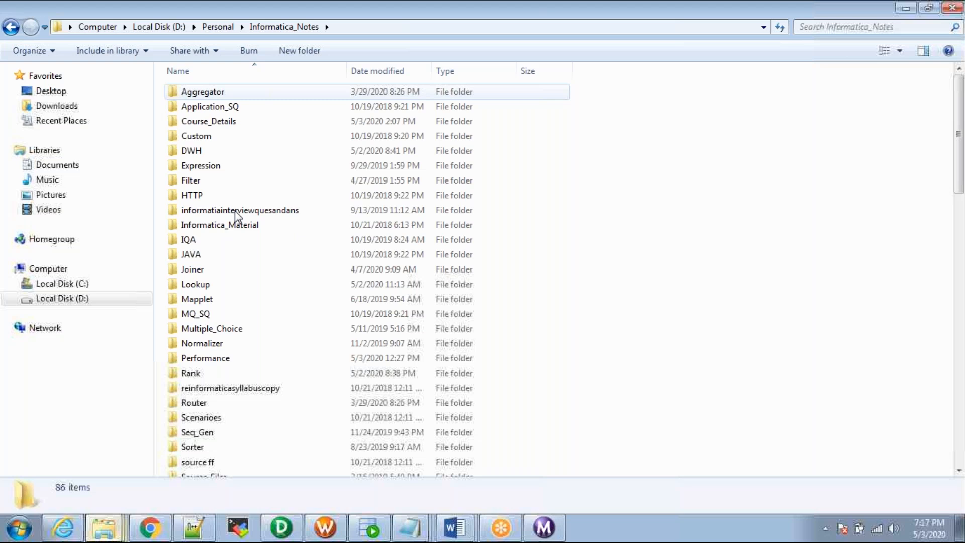
Step: Open UNION_NOTES.txt from the Union subfolder in Notepad and maximize its window
left_click(201, 134)
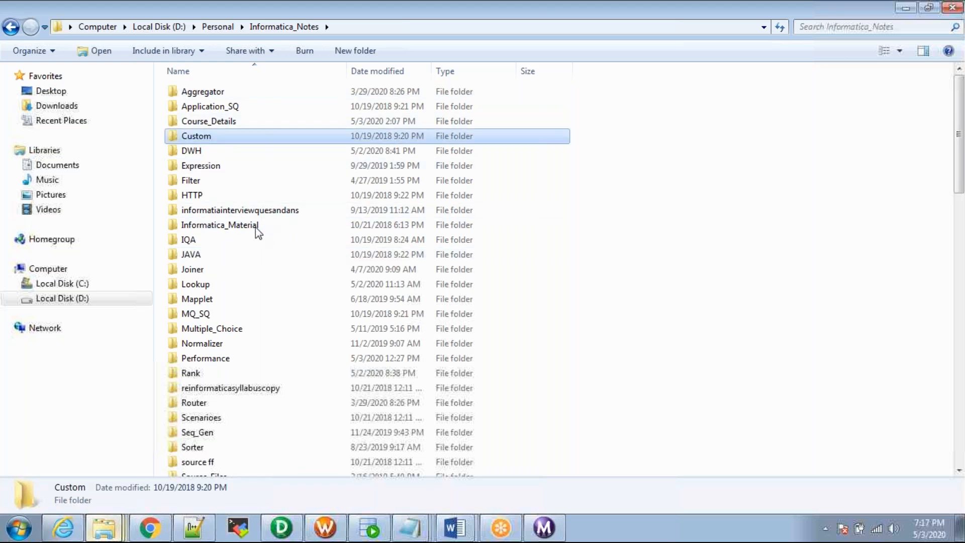
key("Down")
key("Down")
key("m")
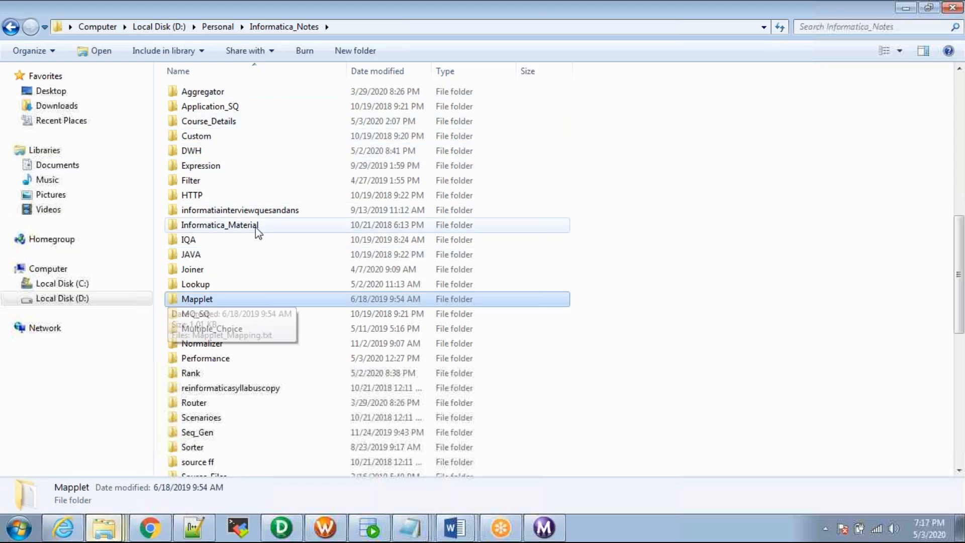
key("u")
key("Return")
key("u")
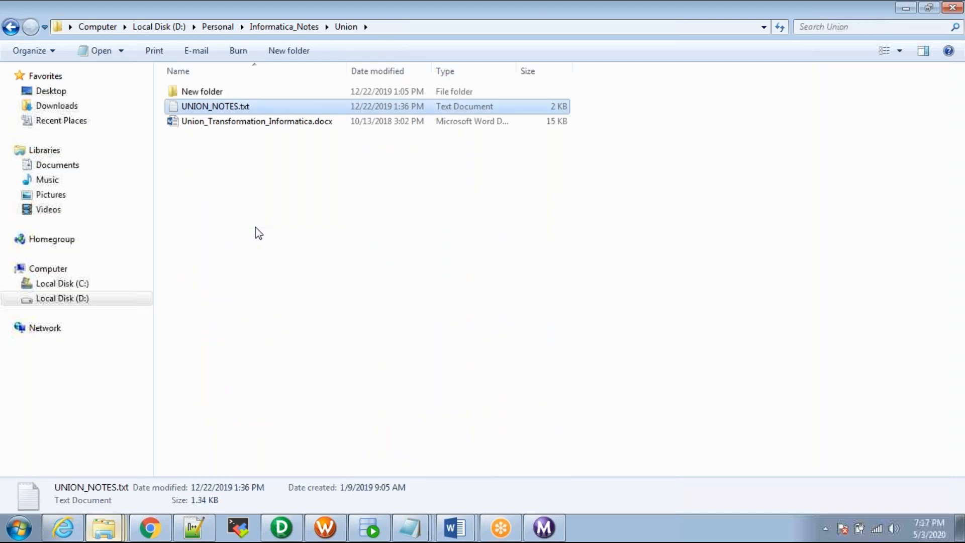
key("Return")
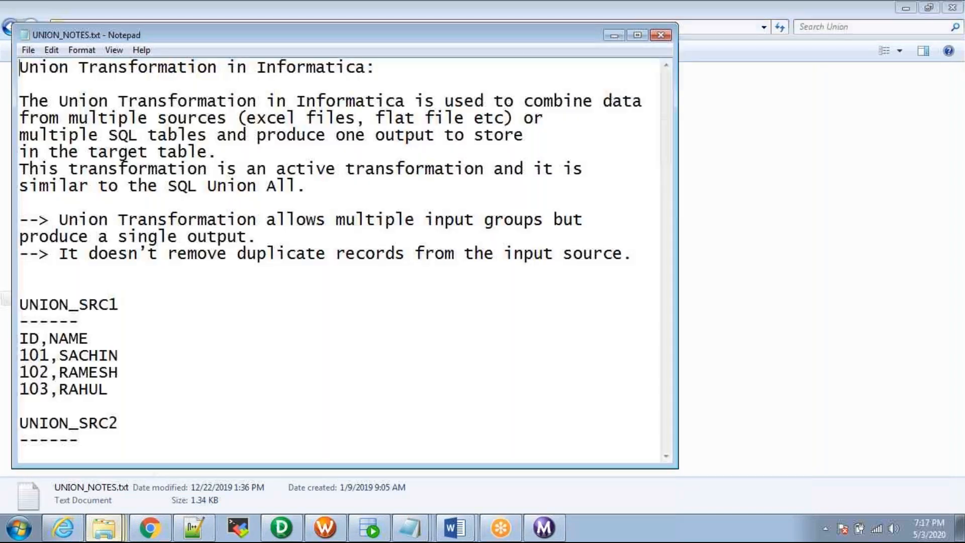
double_click(357, 39)
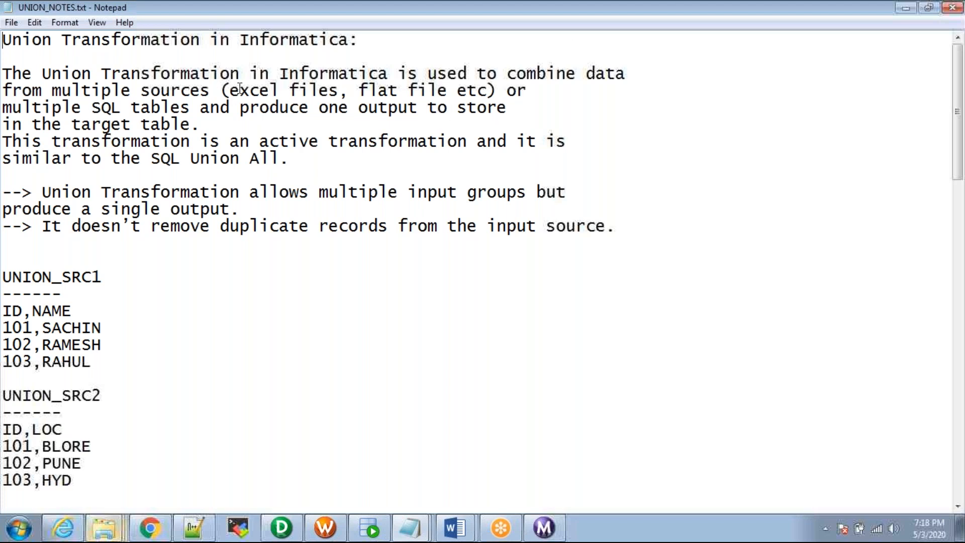
Step: Read through the Union notes, highlighting the passages on source types, single output, SQL Union All, input groups, duplicates and active transformation
left_click_drag(231, 90, 358, 91)
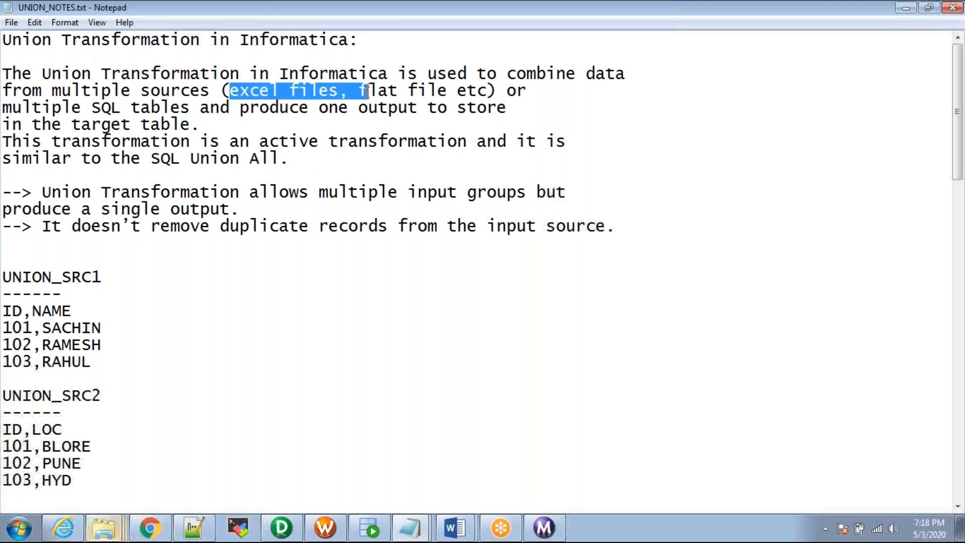
left_click(498, 91)
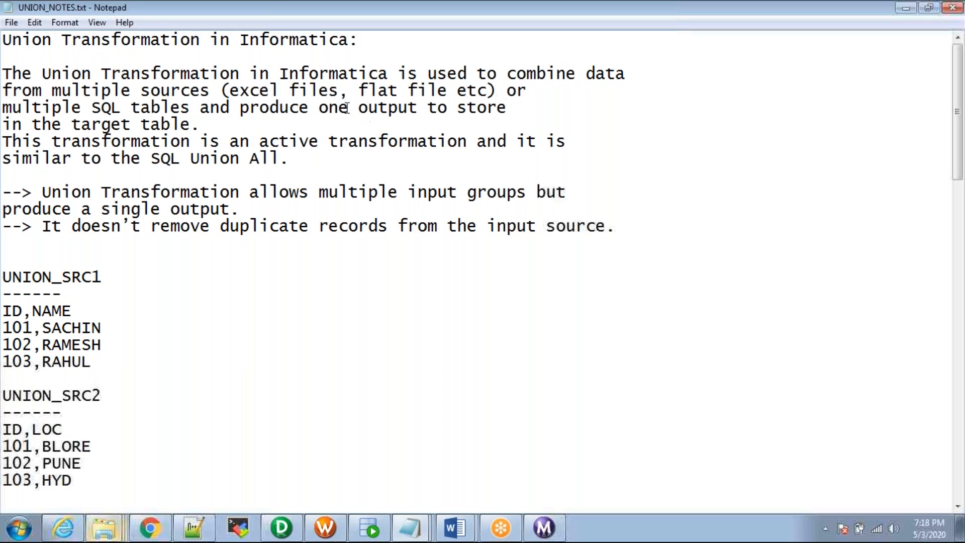
left_click_drag(320, 109, 501, 113)
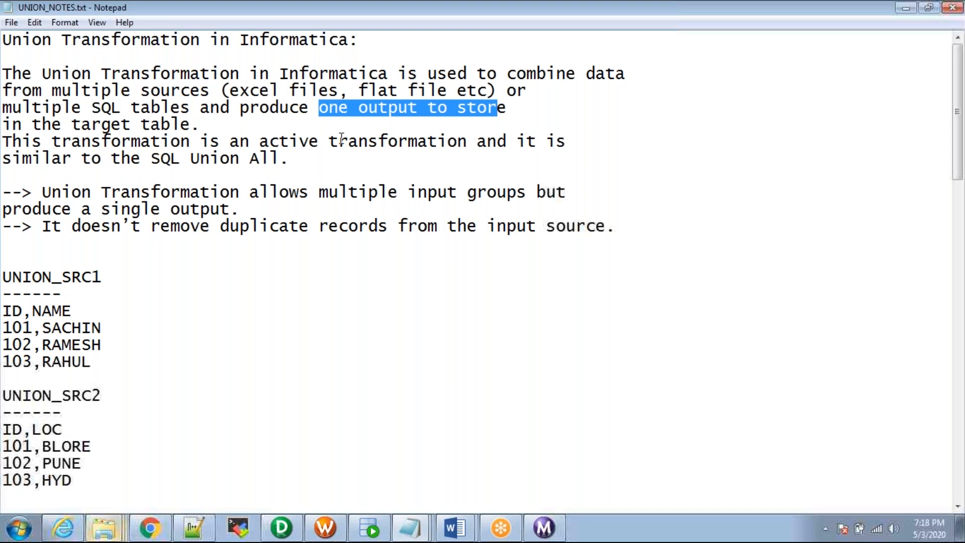
left_click_drag(291, 159, 6, 160)
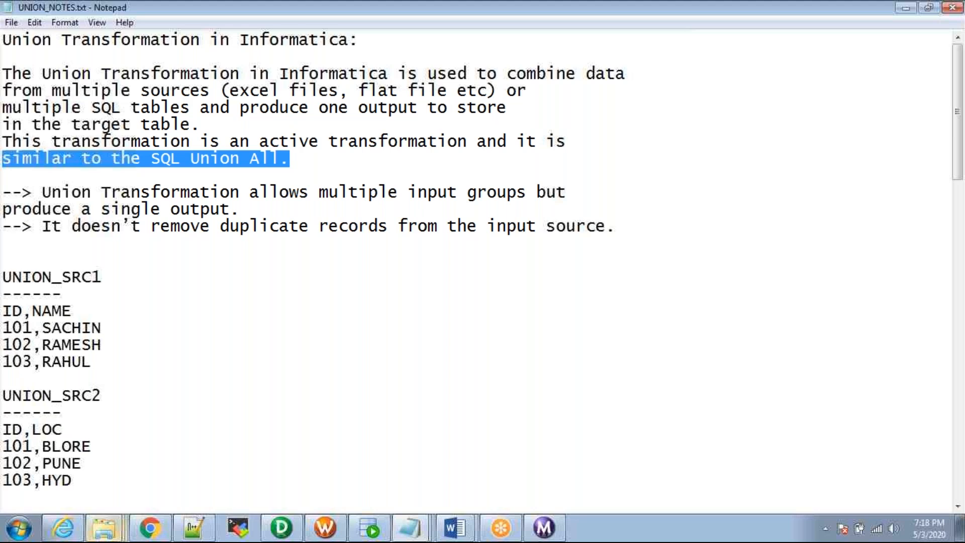
left_click_drag(476, 143, 549, 172)
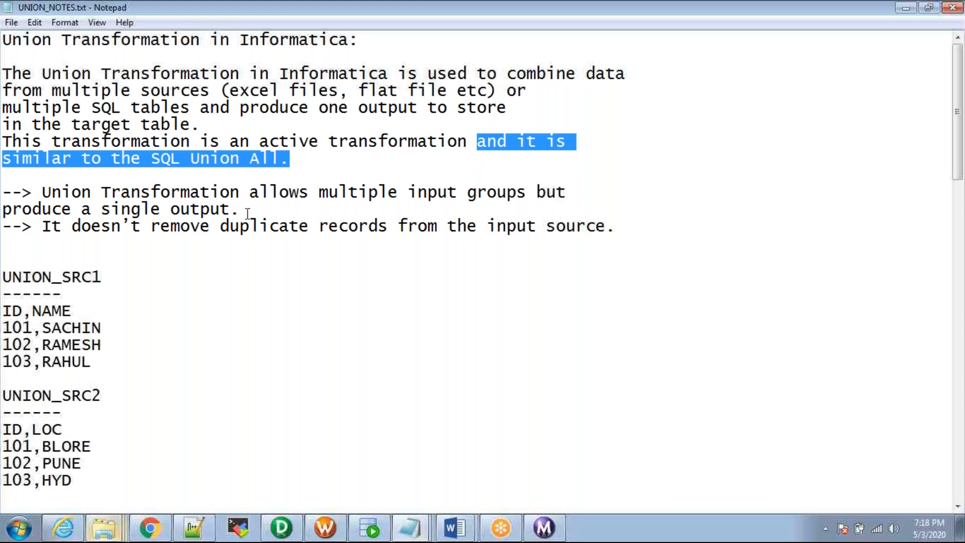
left_click_drag(248, 211, 6, 191)
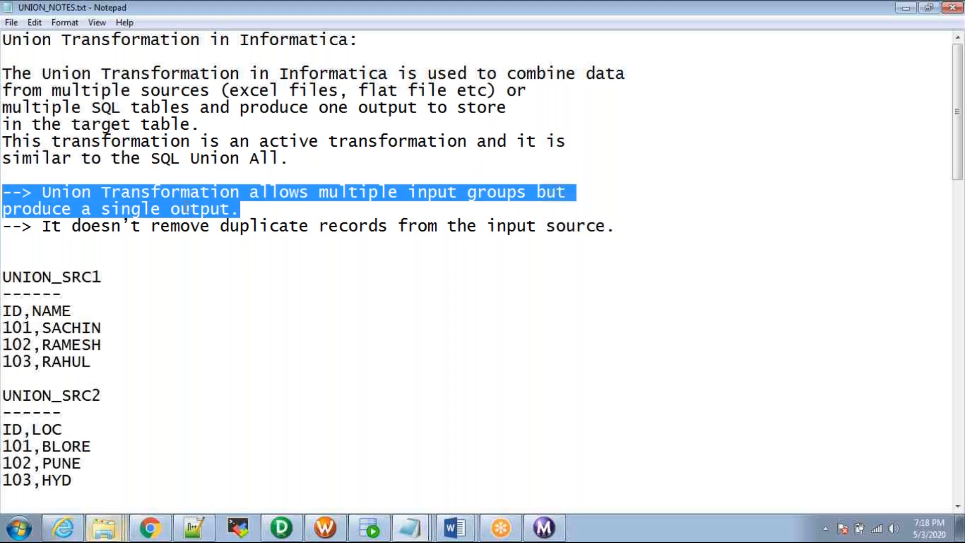
left_click_drag(151, 226, 4, 227)
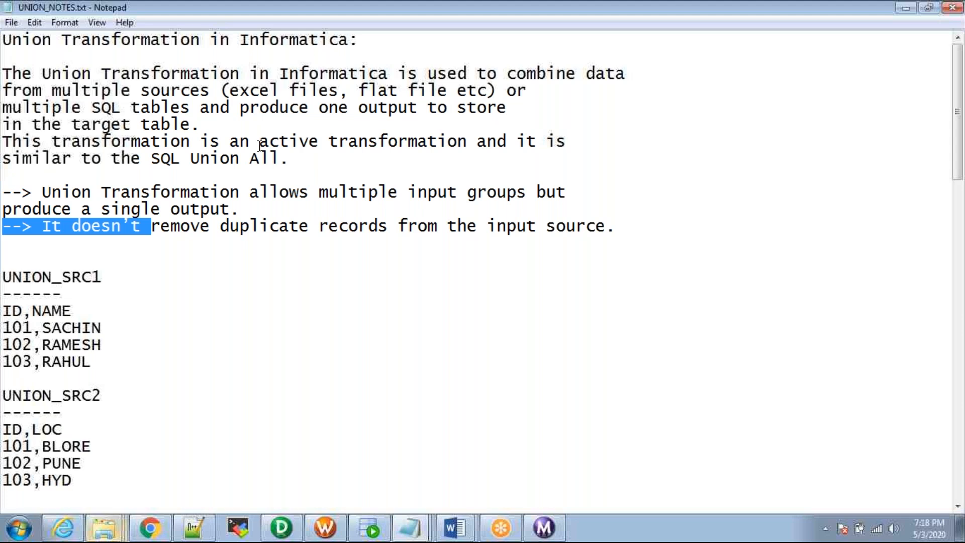
left_click_drag(259, 143, 580, 138)
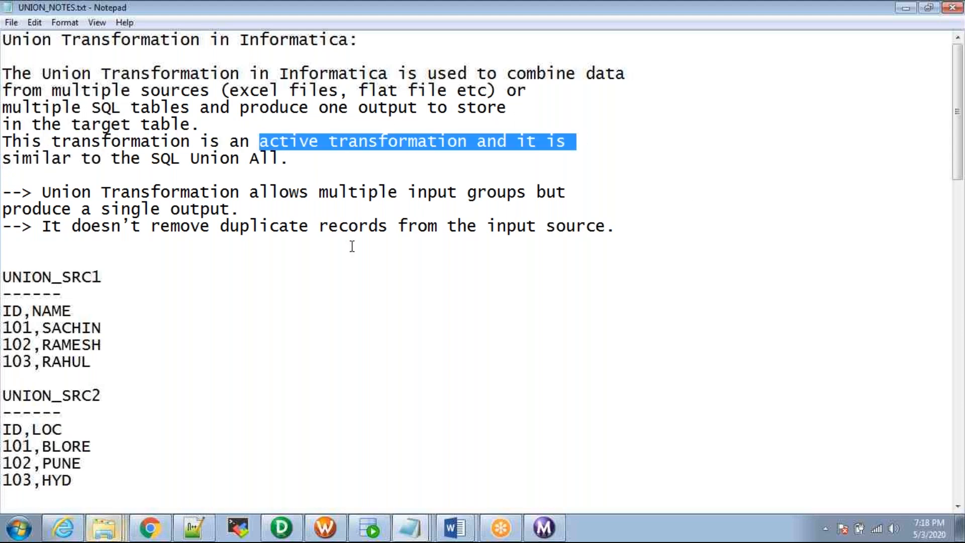
Step: Add the question "Why union t/r is an active t/r ?" below the duplicate records note and highlight the word "active"
left_click(642, 234)
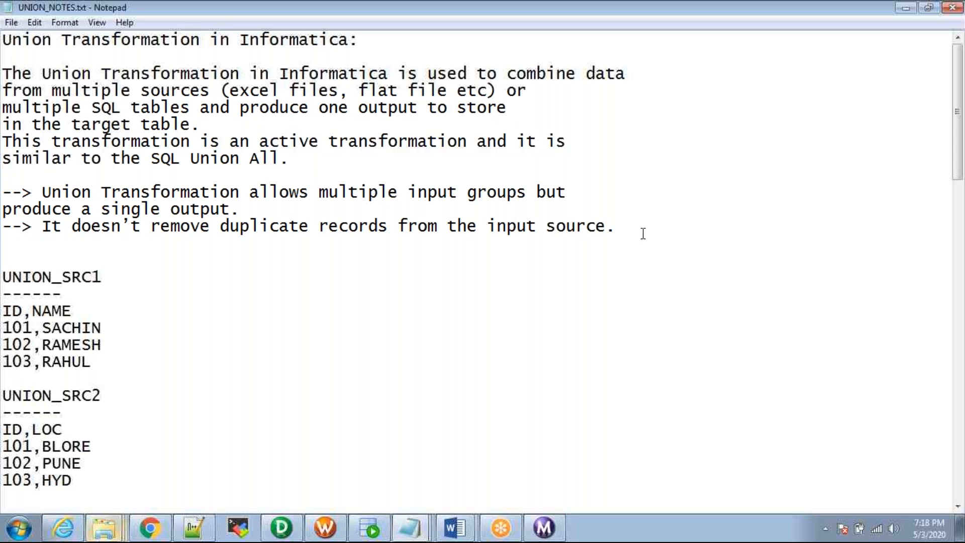
key("Return")
key("Return")
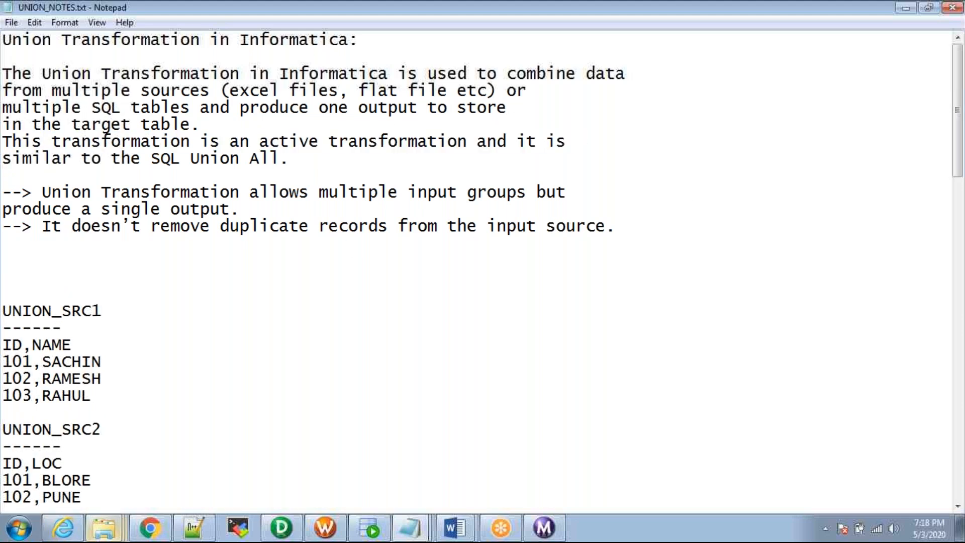
type("wh")
key("BackSpace")
key("BackSpace")
type("Why union t")
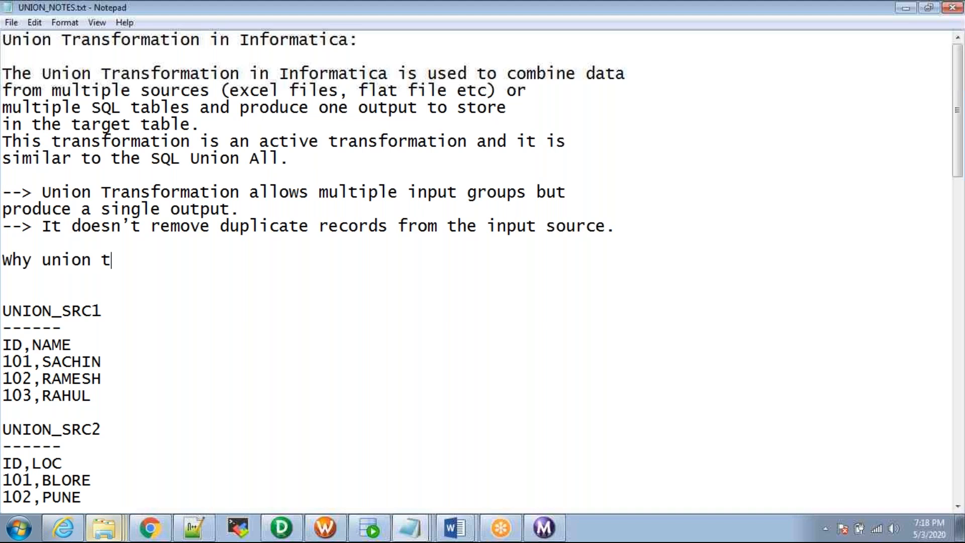
type("/r is an active ")
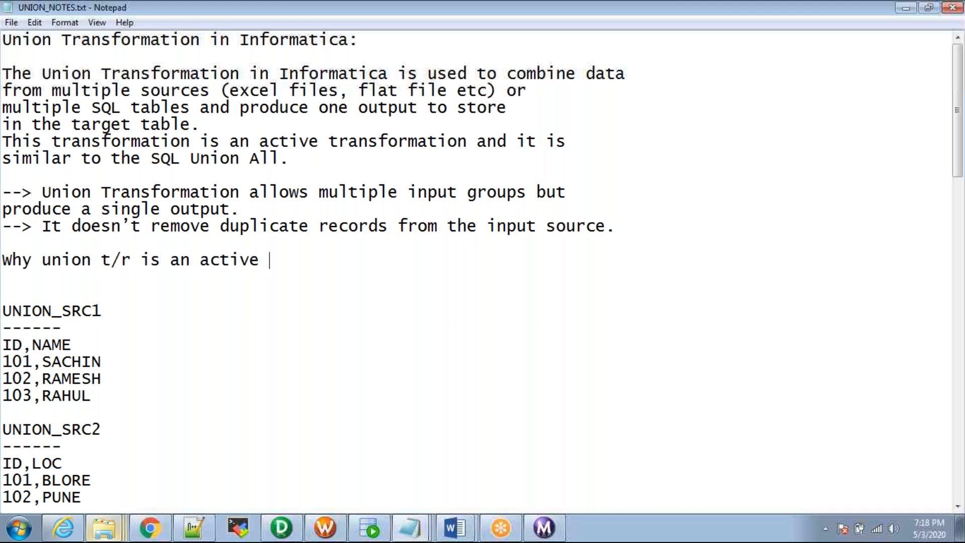
type("t/r ?")
key("Return")
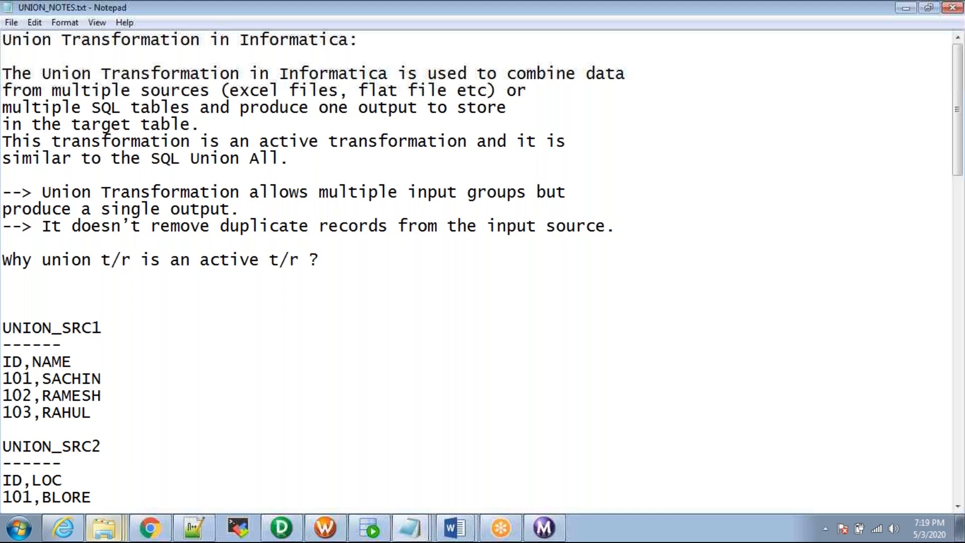
double_click(238, 265)
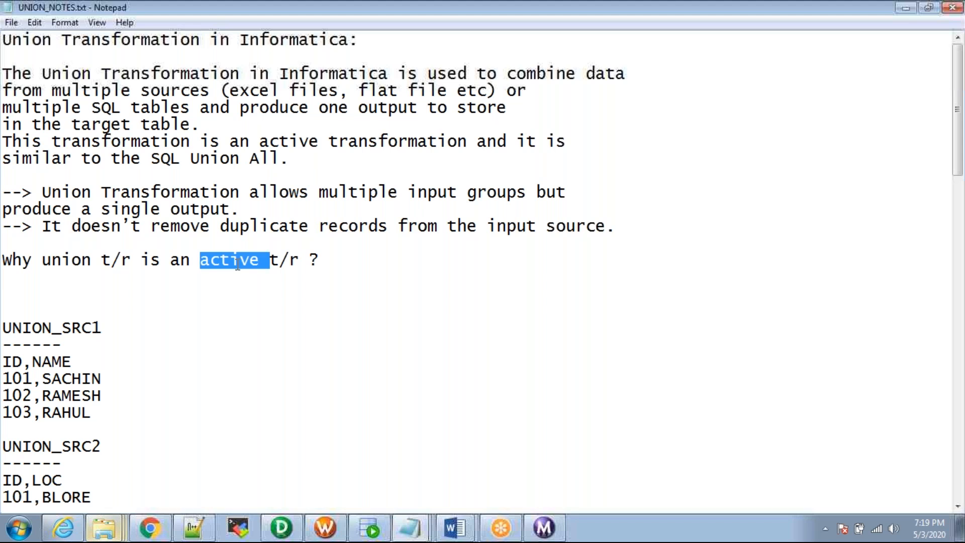
Step: Switch to Designer and move the Union transformation slightly down and to the left in the mapping
key("alt+Tab")
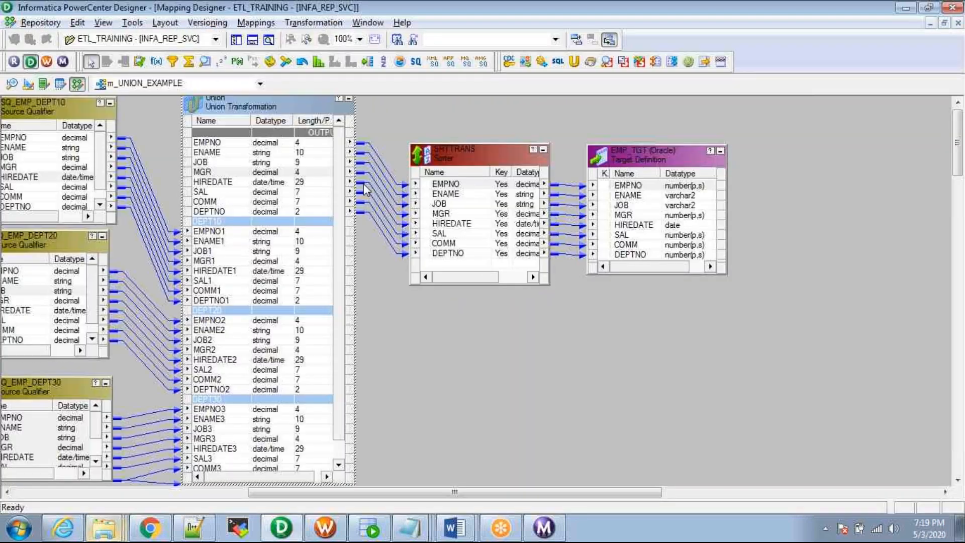
mouse_move(282, 108)
left_mouse_down()
mouse_move(269, 128)
mouse_move(276, 122)
left_mouse_up()
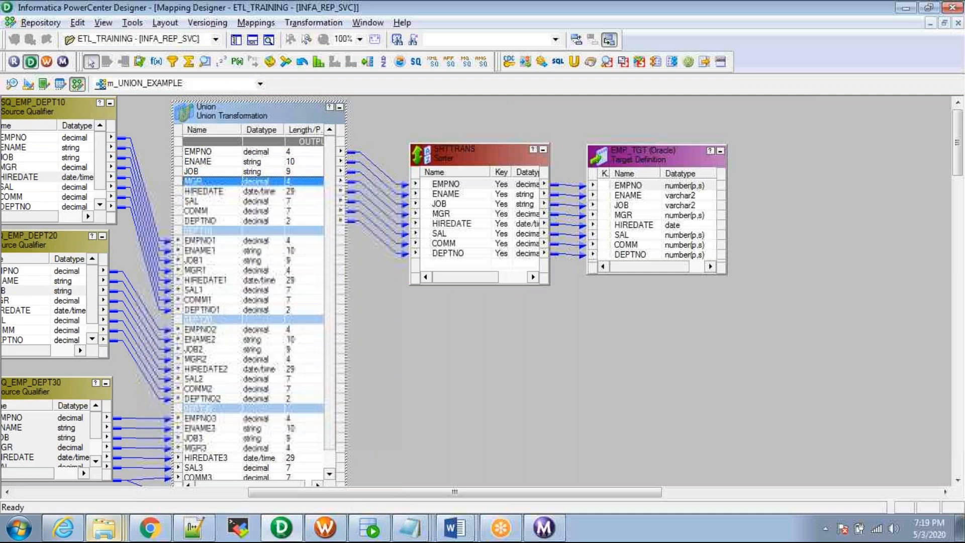
Step: Look through the My Documents, Downloads and Computer locations in Windows Explorer
right_click(109, 525)
left_click(90, 496)
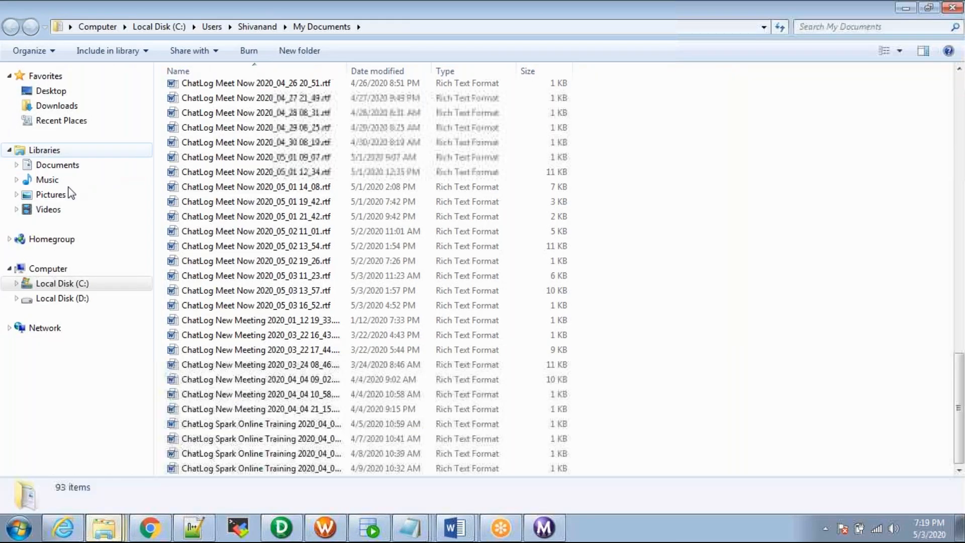
left_click(57, 105)
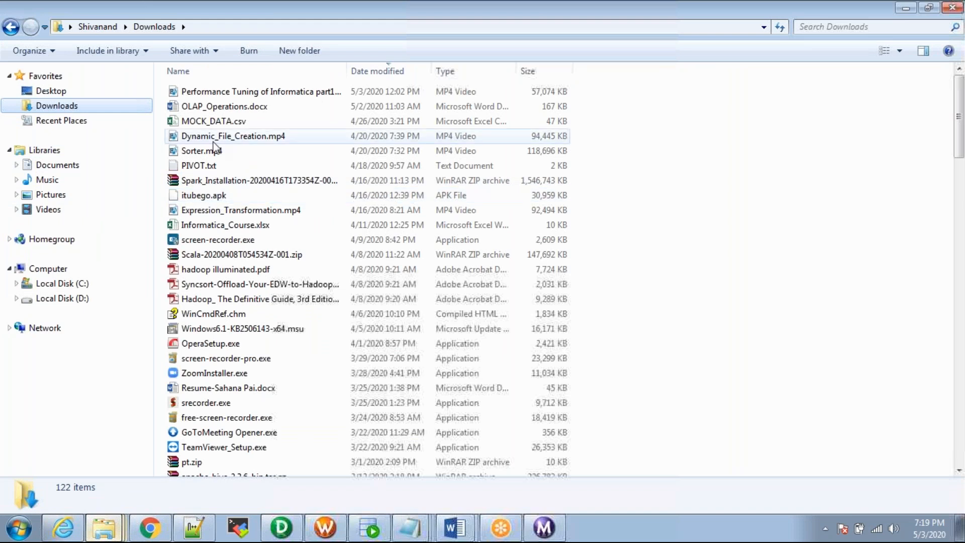
left_click(59, 271)
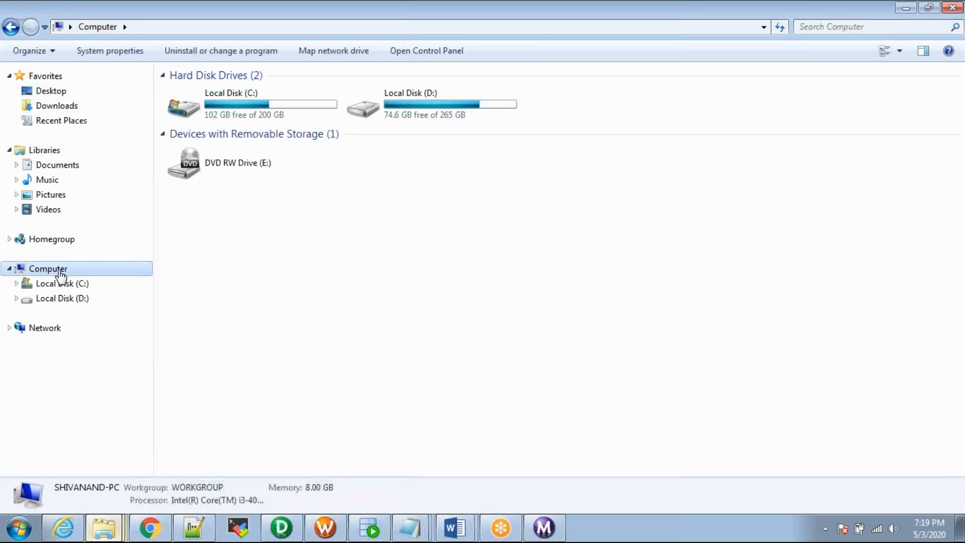
Step: Switch back to Designer and move the EMP_DEPT30 and EMP_DEPT10 source definitions farther from their source qualifiers
key("alt+Tab")
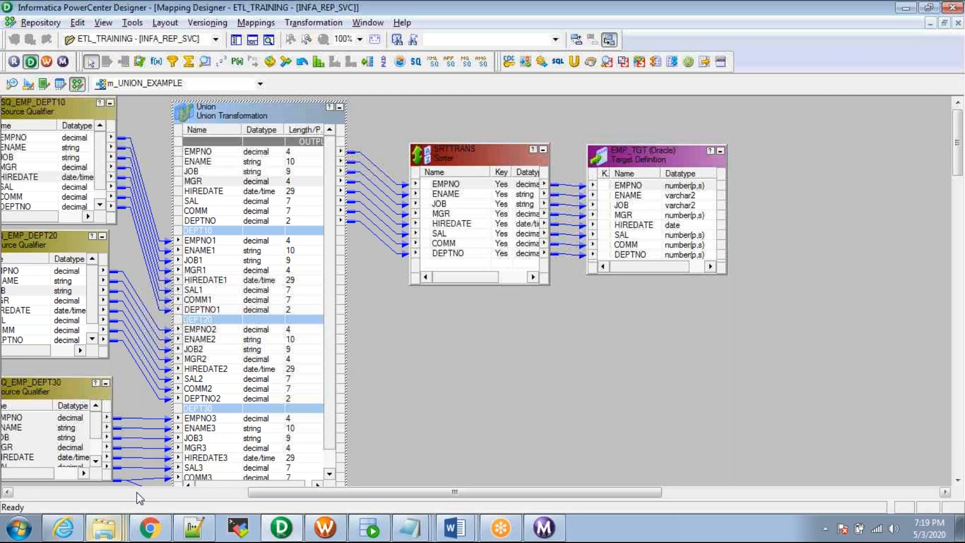
left_click(151, 492)
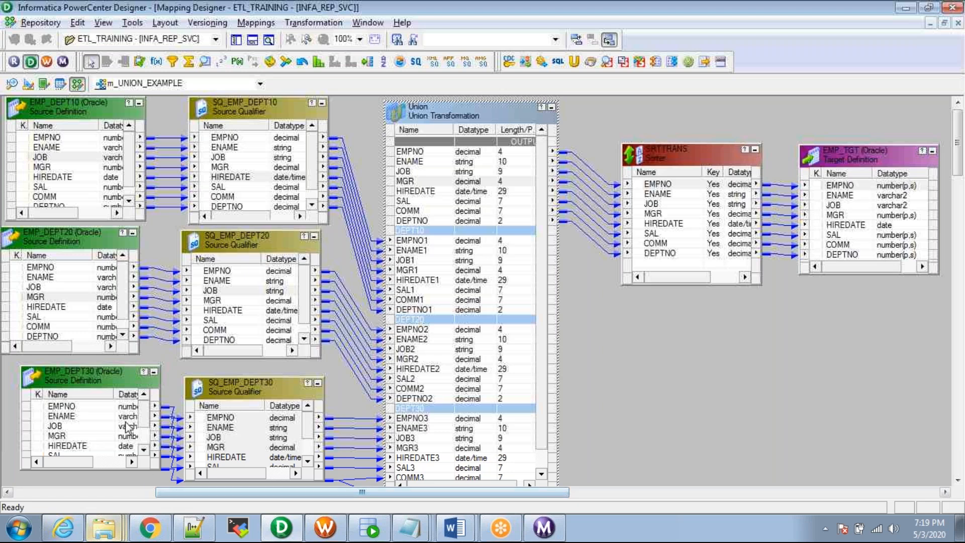
left_click_drag(110, 377, 69, 364)
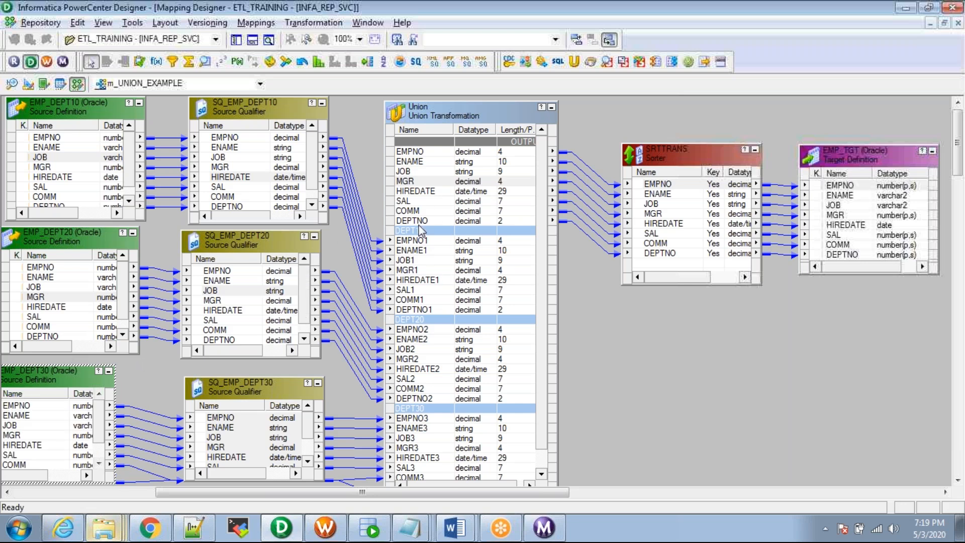
left_click(226, 116)
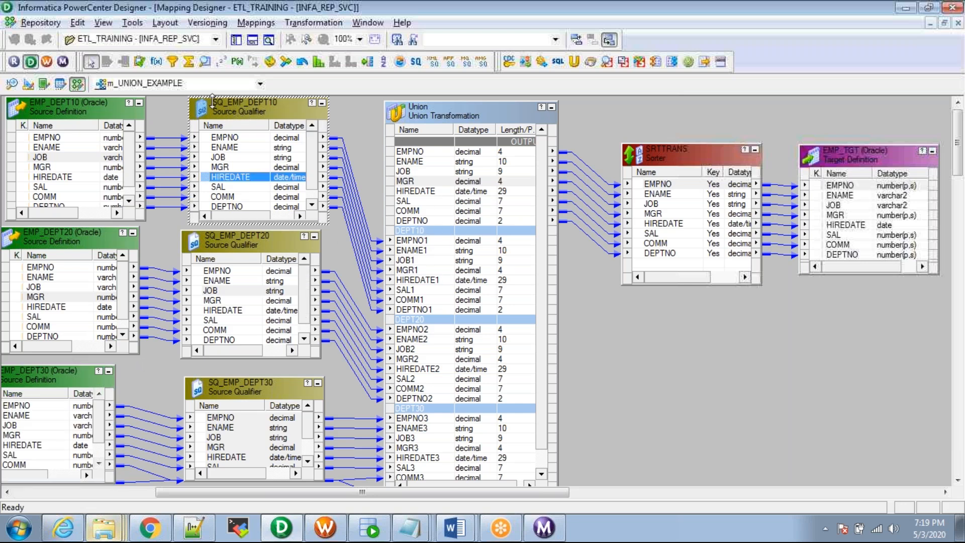
left_click_drag(97, 115, 77, 114)
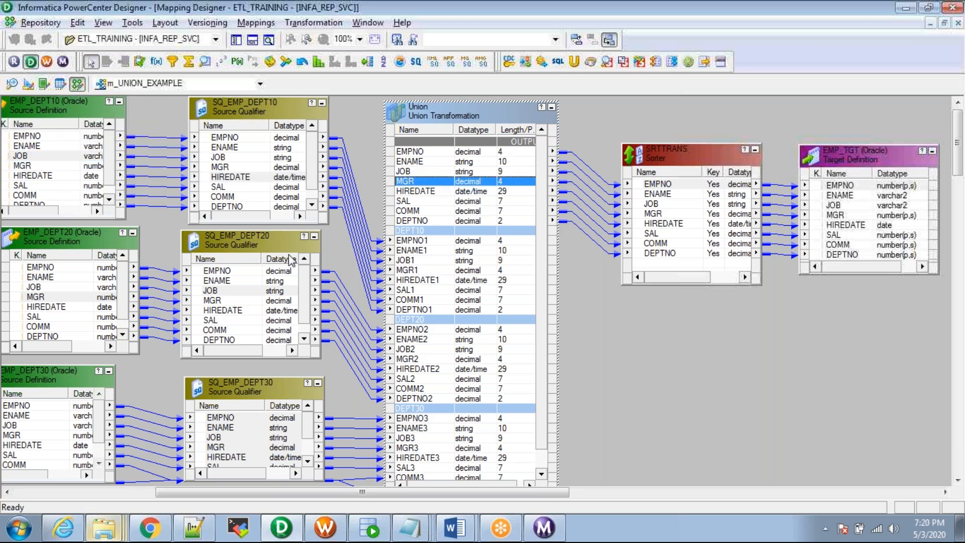
left_click(240, 270)
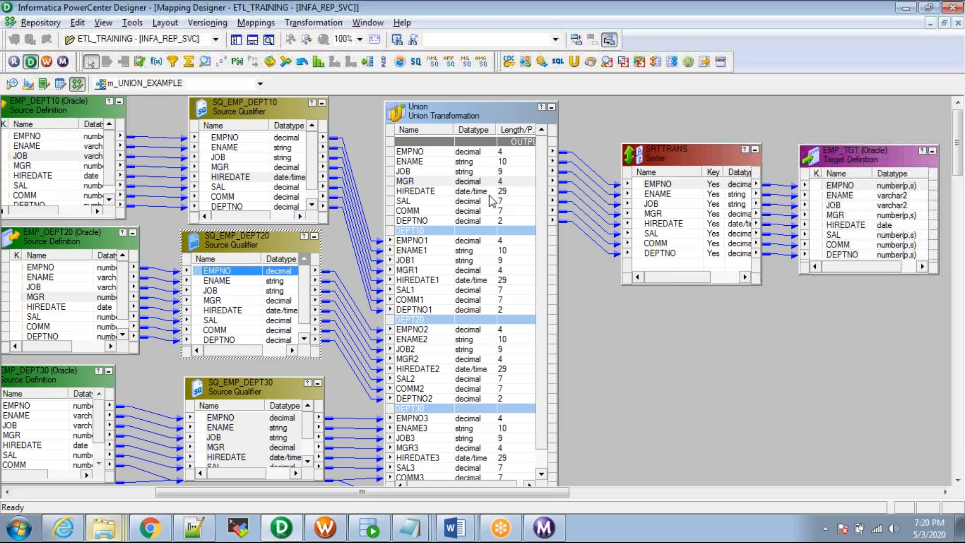
left_click(467, 202)
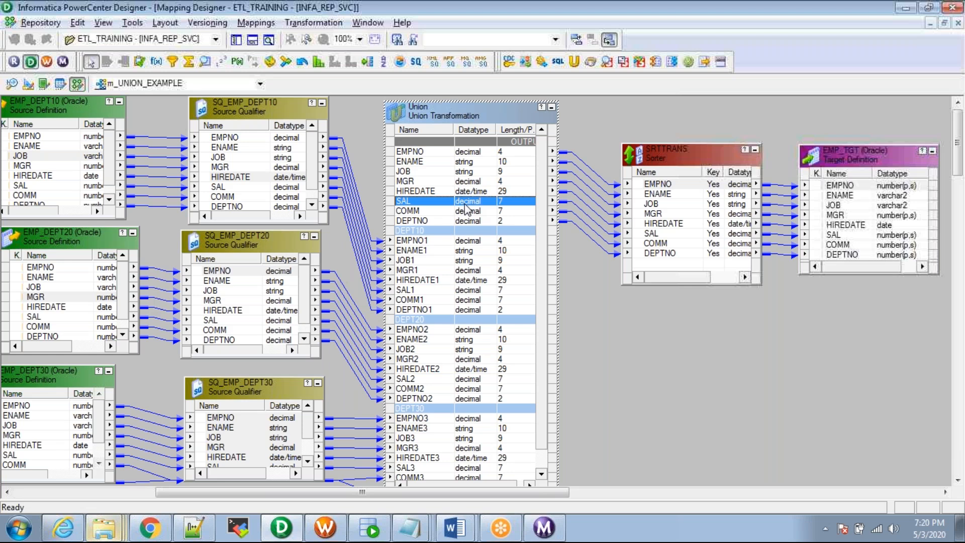
left_click(63, 137)
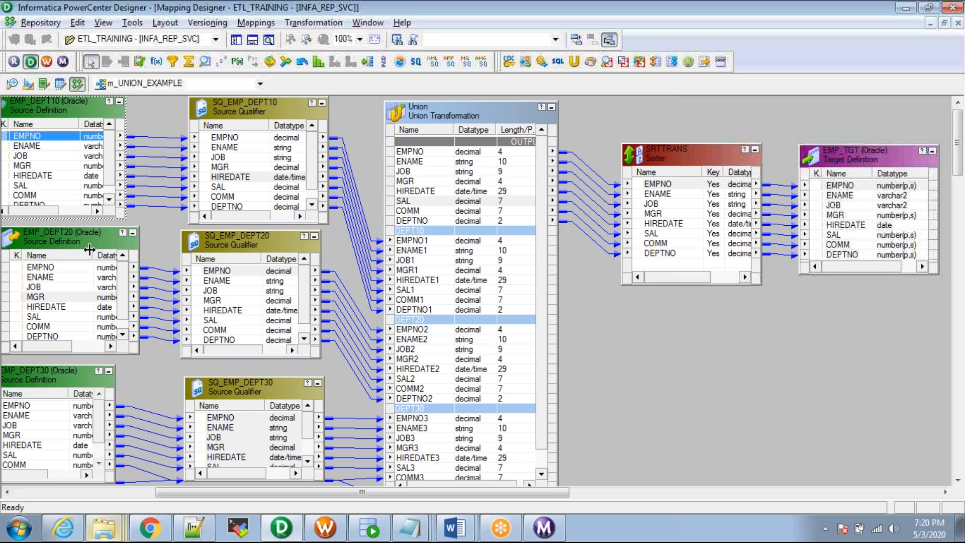
left_click(88, 262)
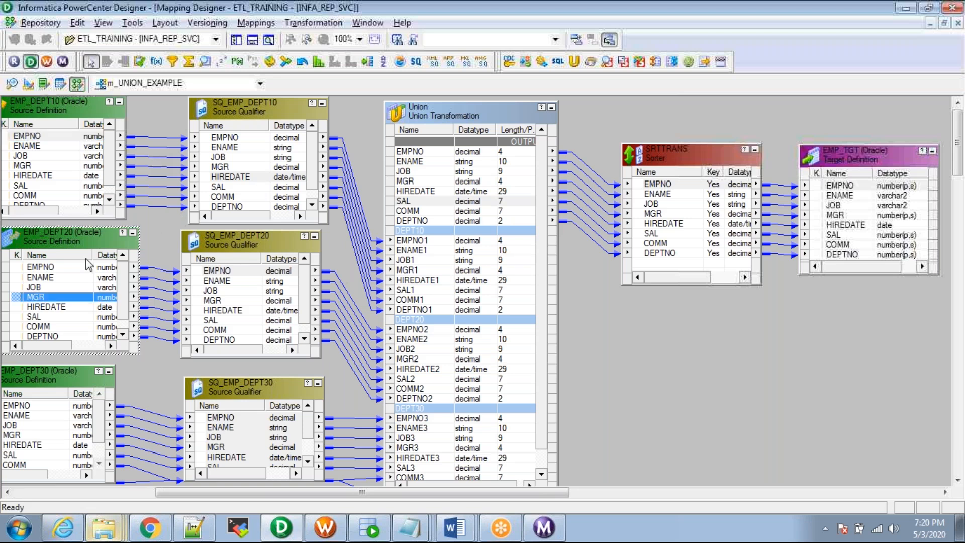
left_click(43, 407)
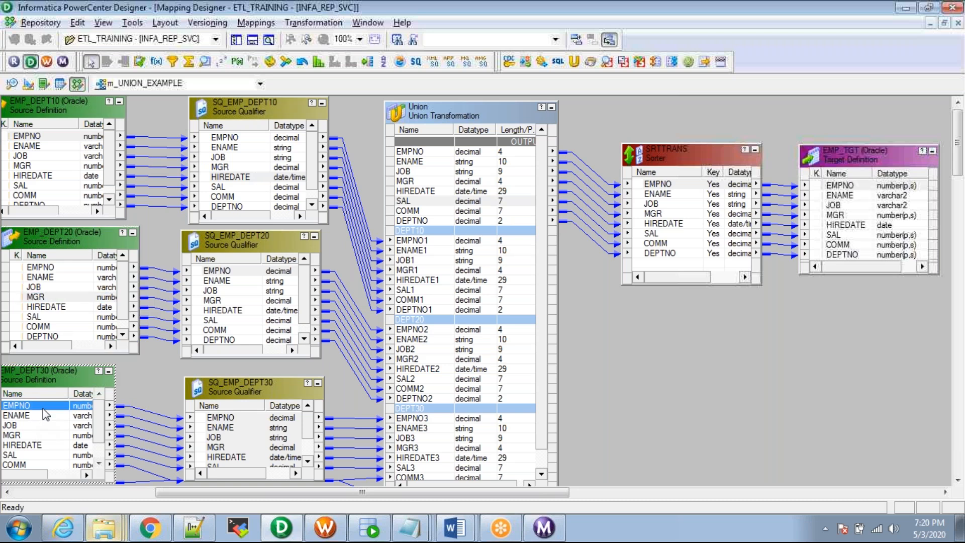
Step: Move the EMP_TGT target and the SRTTRANS Sorter farther from the Union transformation and save the mapping
left_click_drag(237, 491, 395, 491)
left_click_drag(403, 445, 369, 447)
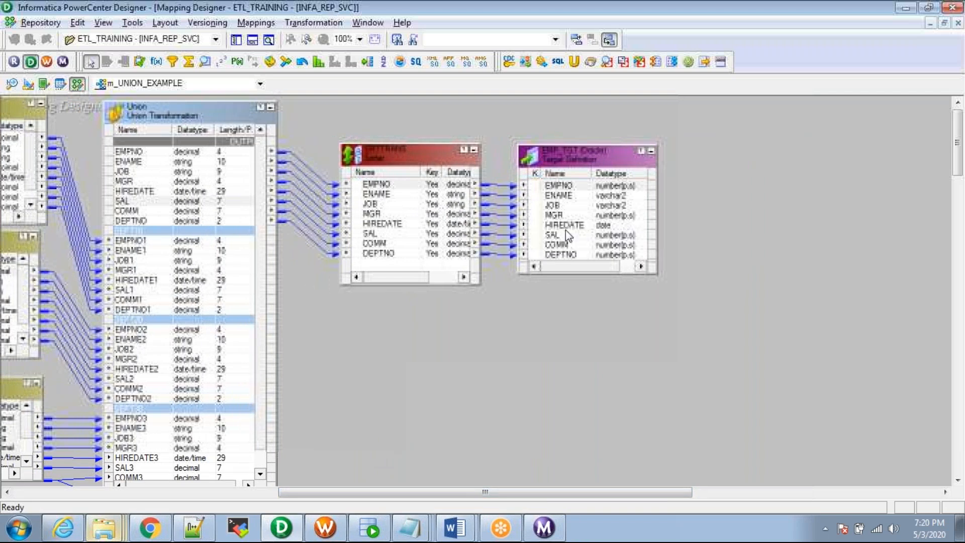
left_click_drag(568, 170, 641, 156)
left_click(439, 158)
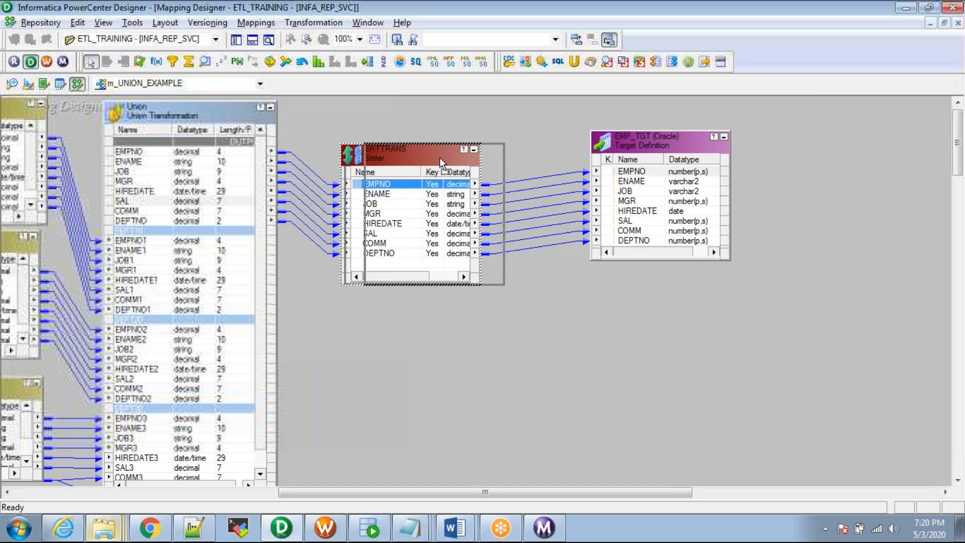
left_click_drag(439, 157, 467, 159)
key("ctrl+s")
key("ctrl+s")
left_click(614, 302)
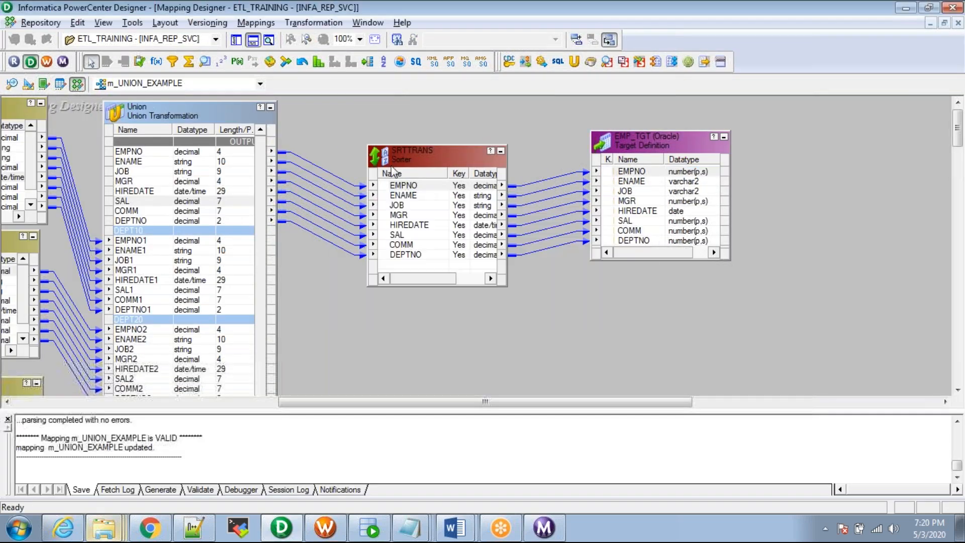
Step: Start the debugger for m_UNION_EXAMPLE on INFA_IS_SVC, using an existing session instance
left_click(256, 22)
mouse_move(336, 324)
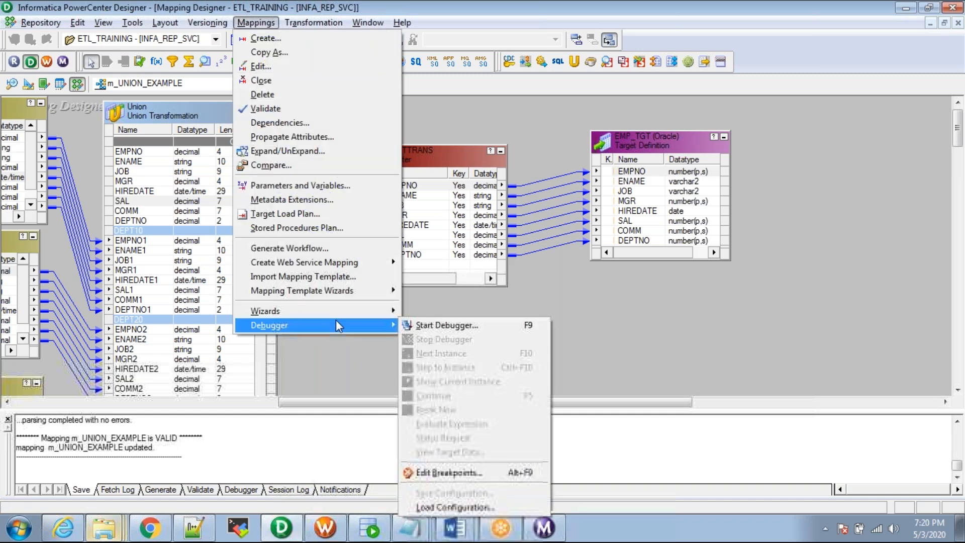
left_click(441, 324)
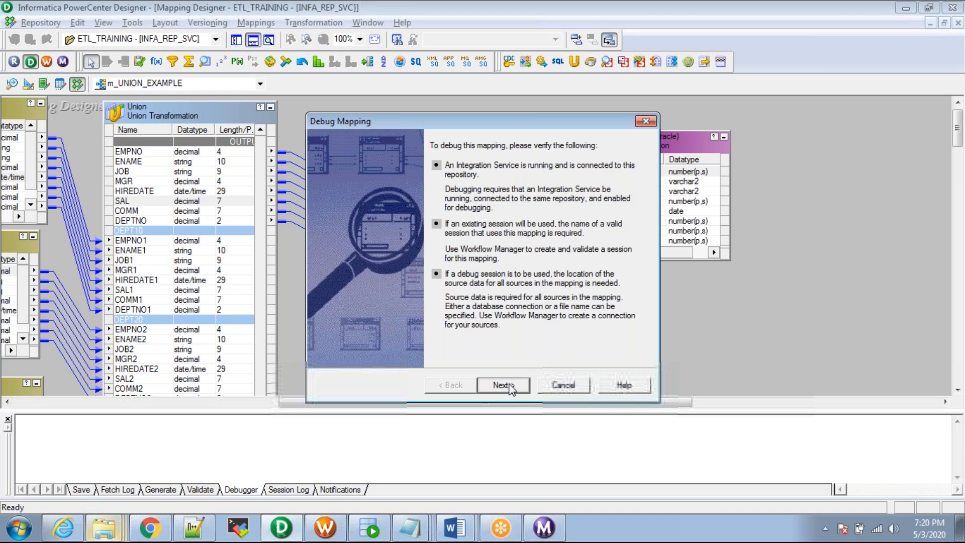
left_click(509, 386)
left_click(393, 246)
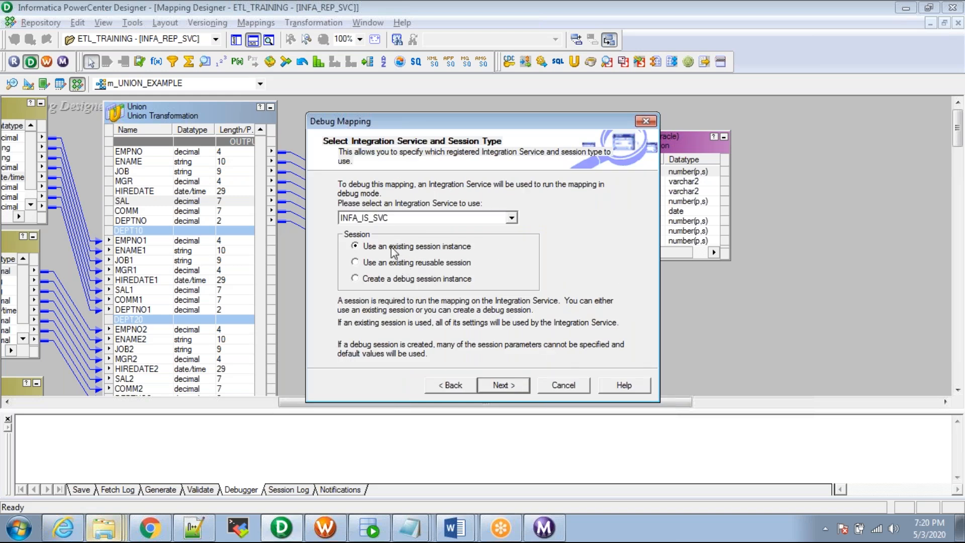
left_click(503, 386)
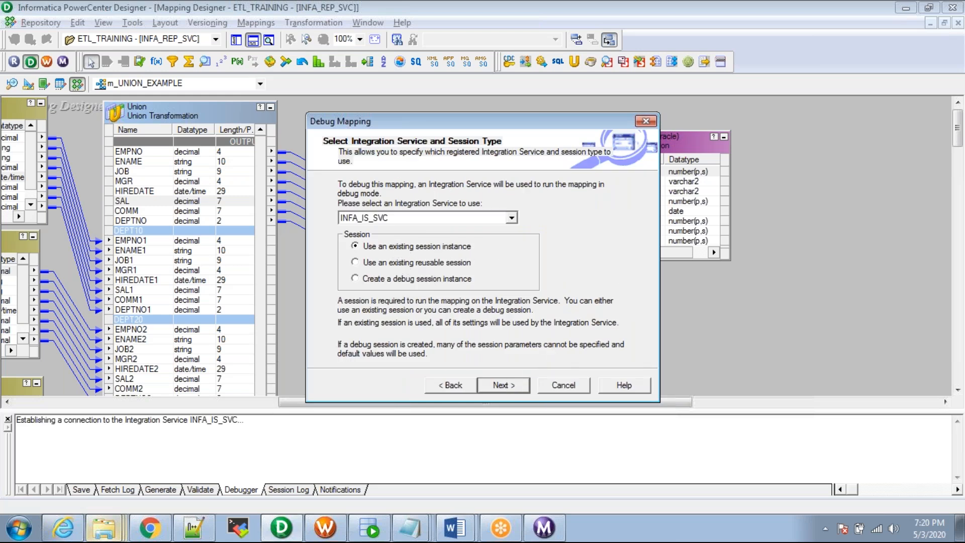
left_click(503, 386)
left_click(504, 385)
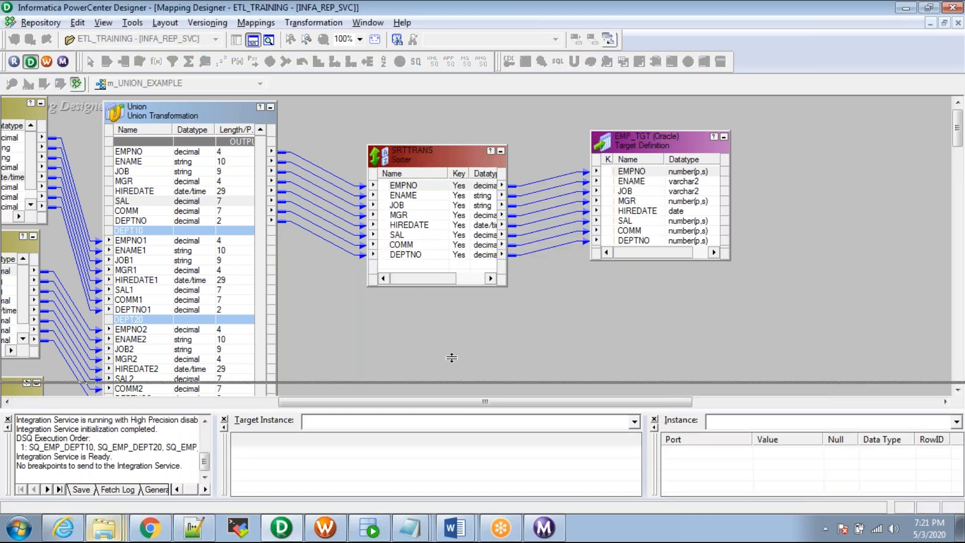
Step: Close the output window and enlarge the debugger's instance data area
left_click(8, 365)
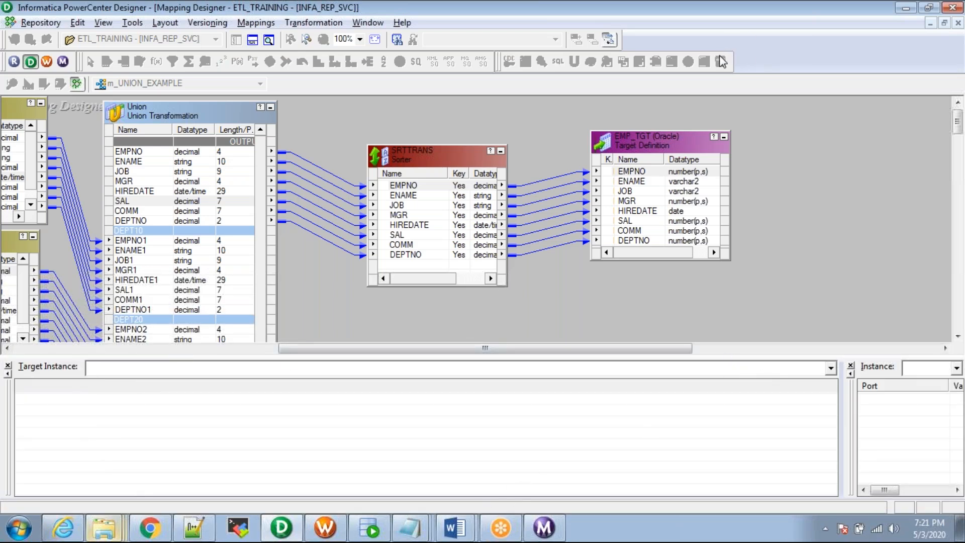
left_click_drag(842, 419, 299, 417)
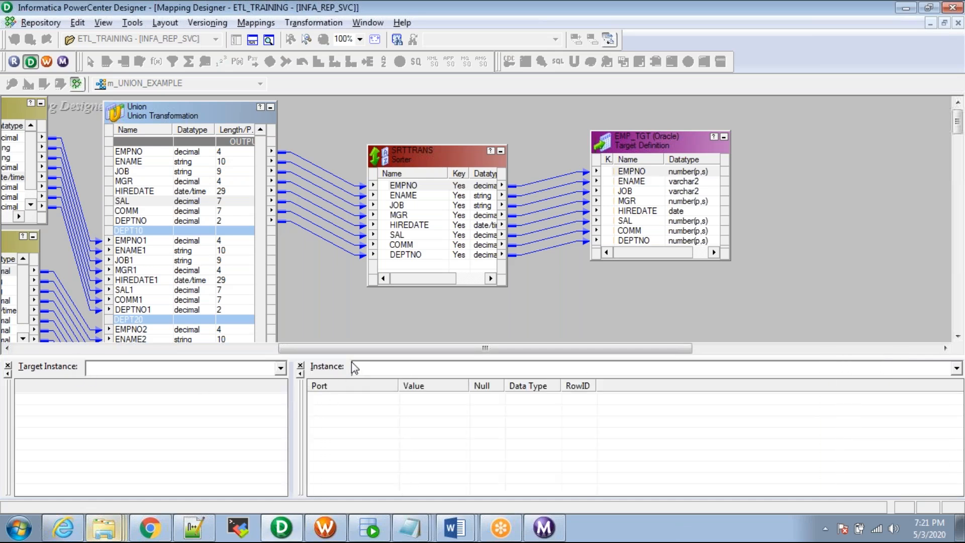
left_click_drag(318, 355, 317, 337)
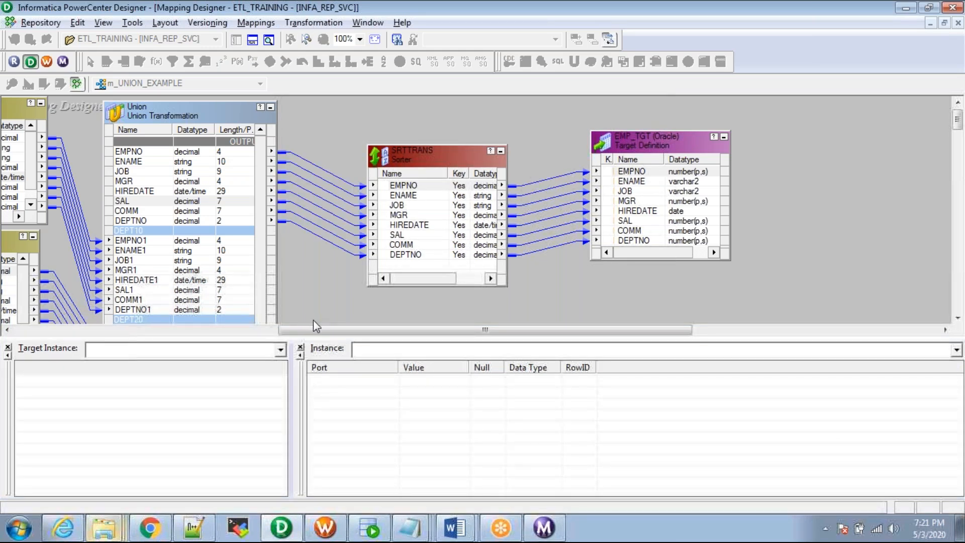
Step: Advance the debugger to the next instance, hide the output window again and inspect the EMPNO value in SQ_EMP_DEPT10
left_click_drag(312, 328, 182, 327)
left_click(256, 22)
mouse_move(316, 325)
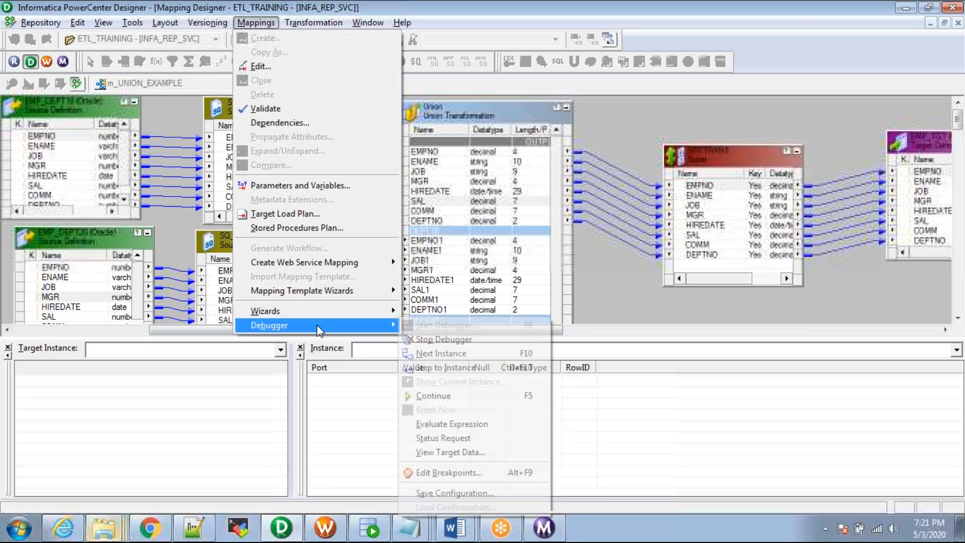
left_click(461, 353)
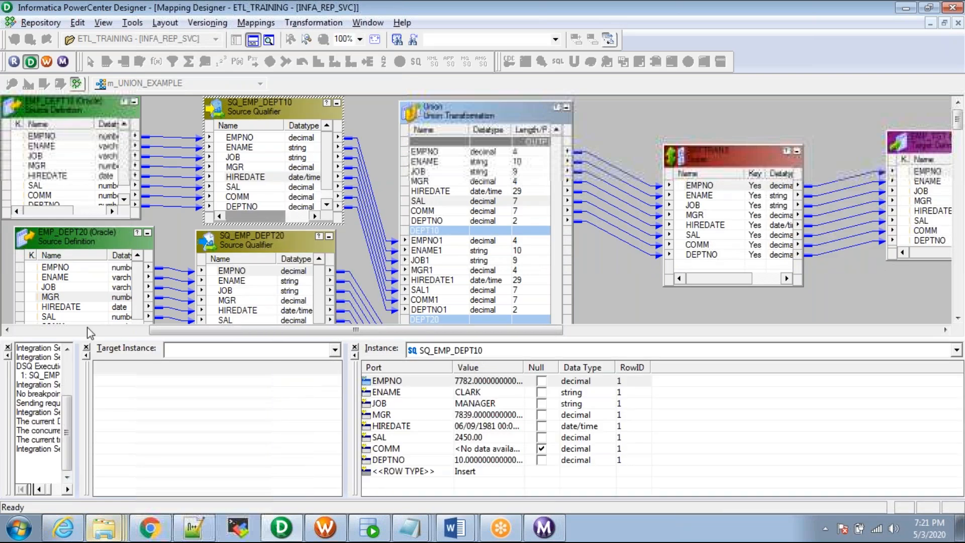
left_click(8, 347)
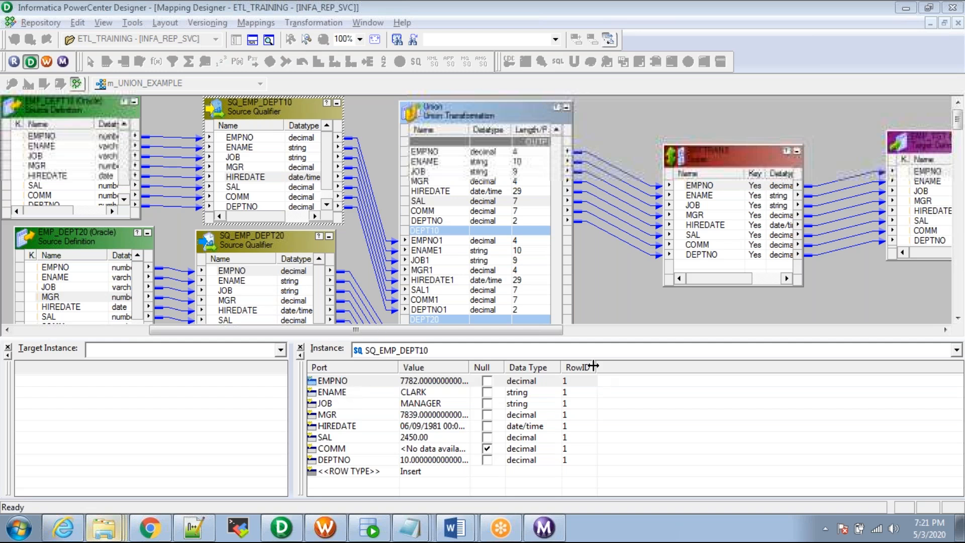
left_click(573, 385)
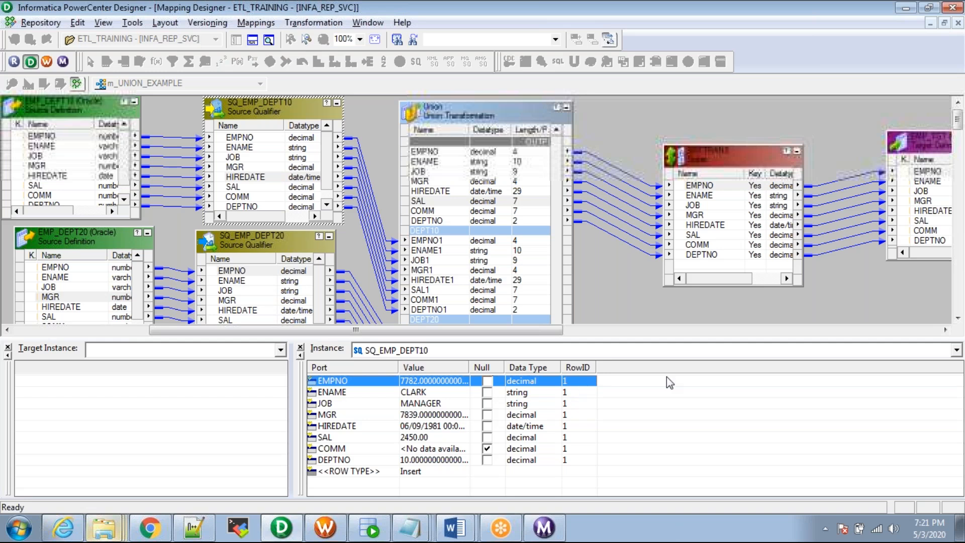
left_click(862, 207)
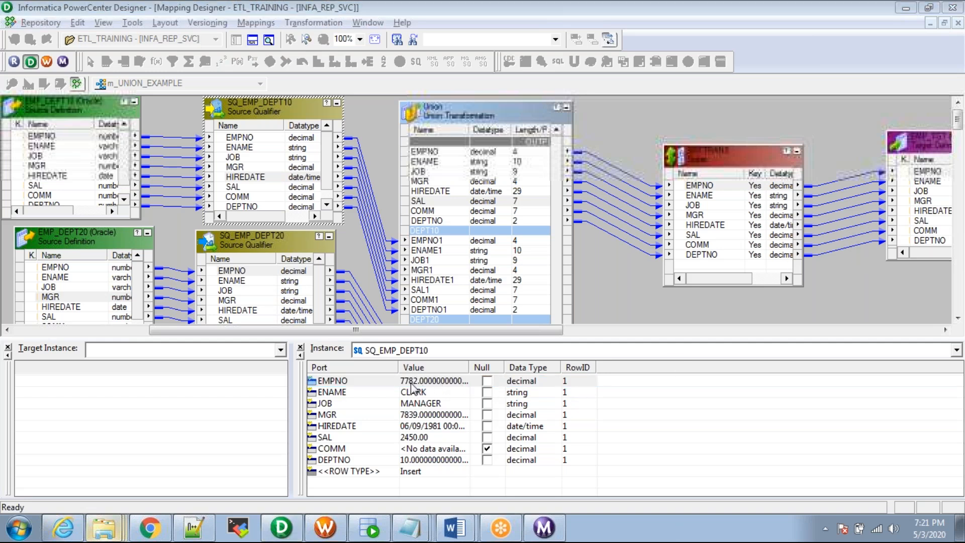
left_click(366, 382)
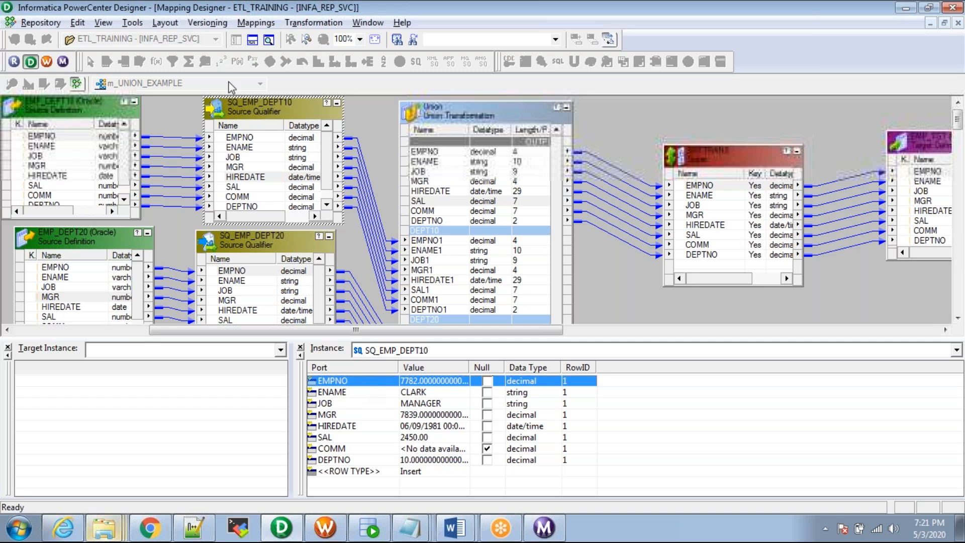
Step: Advance the debugger to the Union instance and enlarge the instance data area
left_click(255, 23)
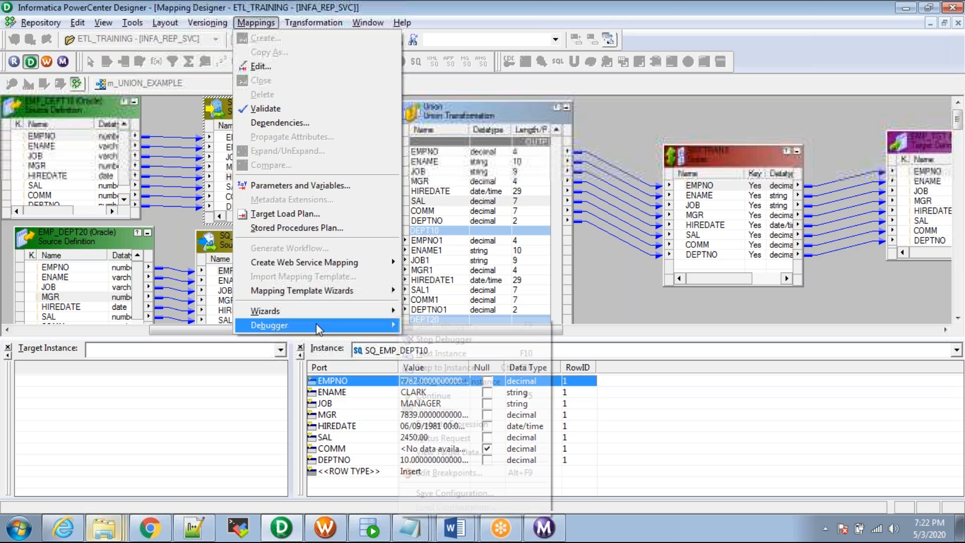
mouse_move(318, 327)
left_click(485, 351)
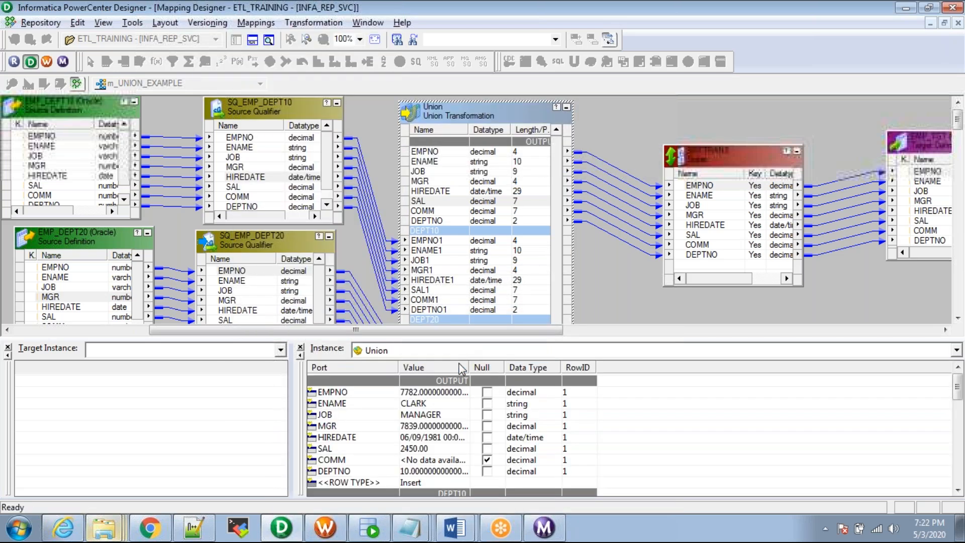
left_click_drag(442, 338, 440, 317)
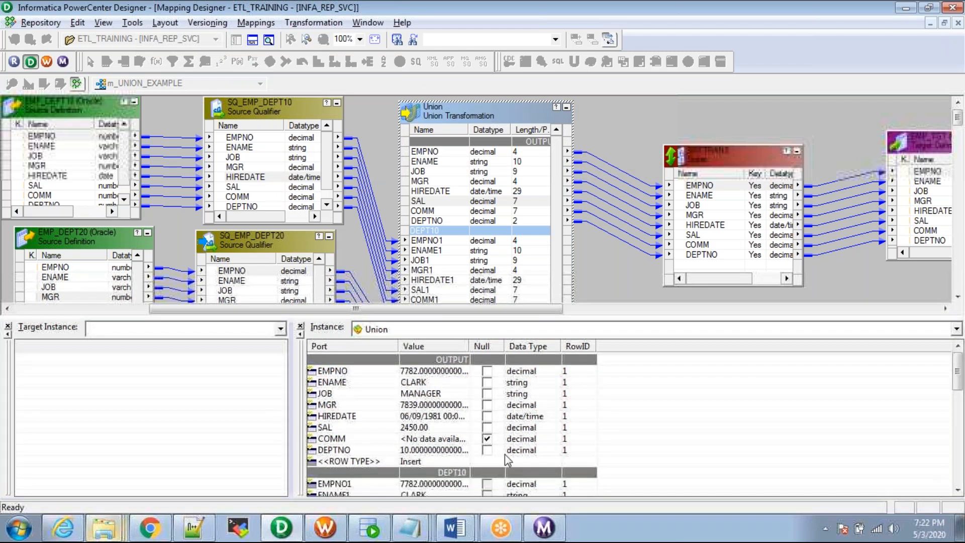
Step: Examine the Union instance's port values in the OUTPUT, DEPT10, DEPT20 and DEPT30 groups
left_click(549, 485)
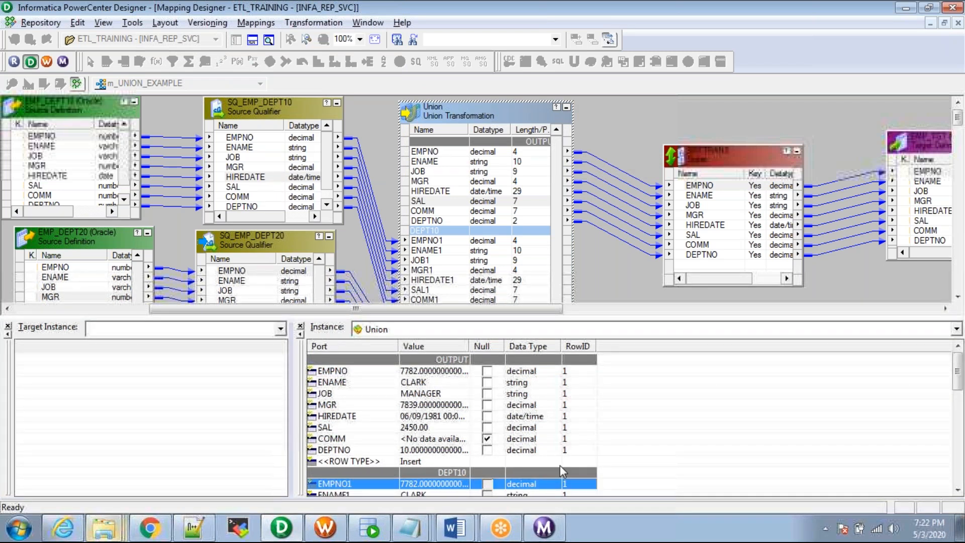
left_click(567, 427)
key("Down")
key("Down")
key("Down")
key("Down")
key("Down")
key("Down")
key("Down")
key("Down")
key("Down")
key("Down")
key("Down")
key("Down")
key("Down")
key("Down")
key("Down")
key("Down")
key("Down")
key("Down")
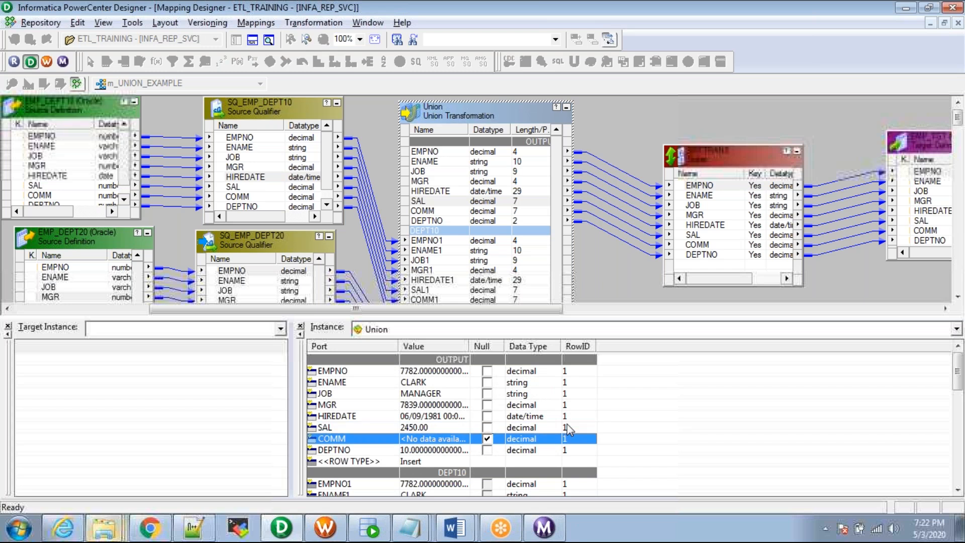
key("Down")
key("Down")
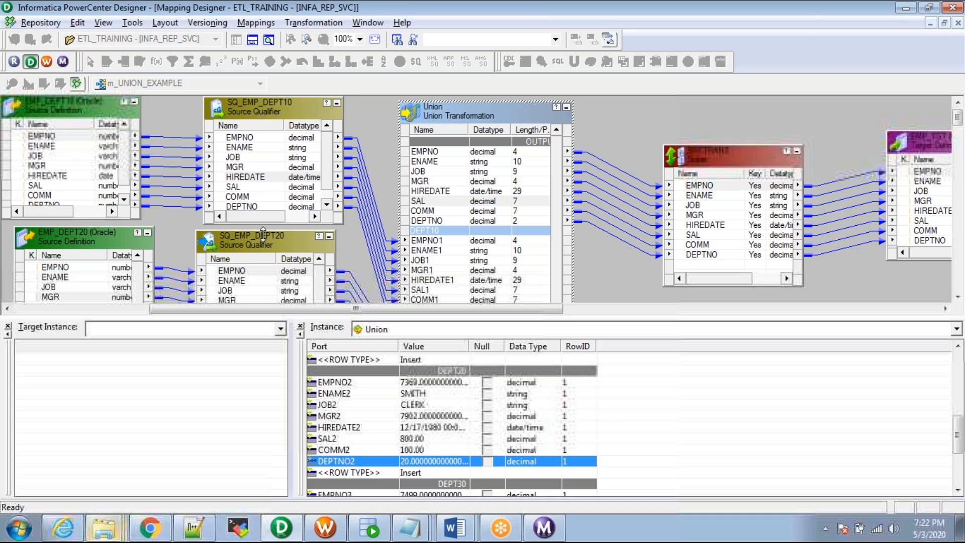
left_click(544, 403)
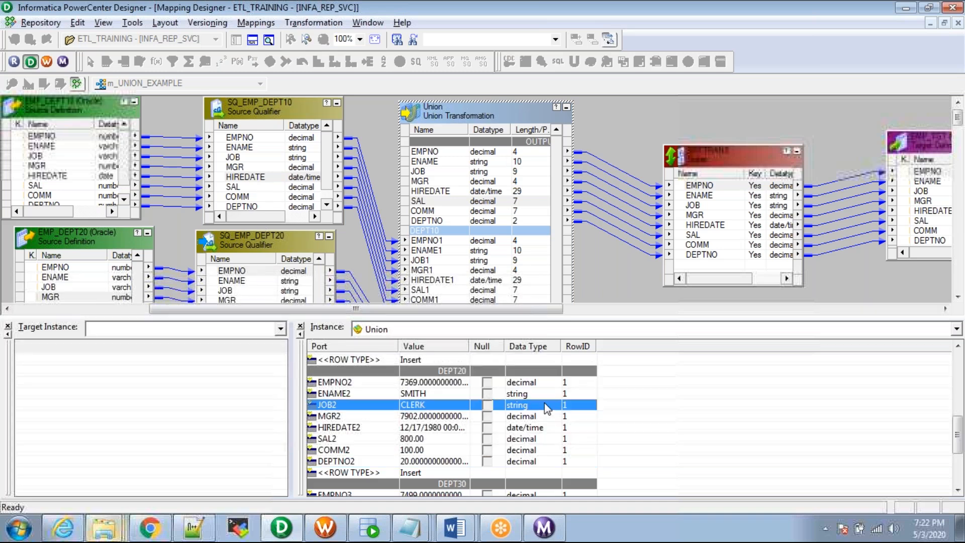
key("Down")
key("Down")
key("Down")
key("Down")
key("Down")
key("Down")
key("Down")
key("Down")
key("Down")
key("Down")
key("Down")
key("Down")
key("Down")
key("Down")
key("Down")
key("Down")
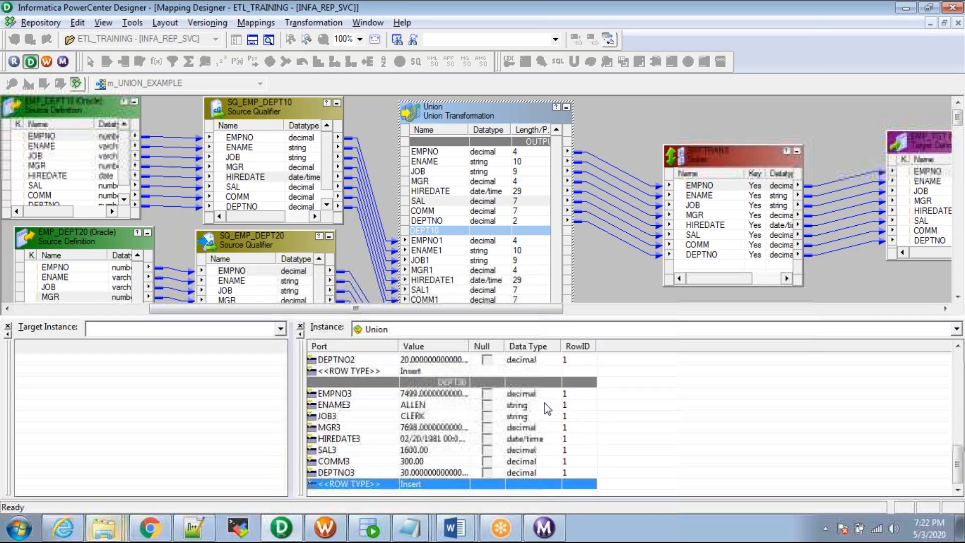
key("Up")
key("Up")
key("Up")
key("Up")
key("Up")
key("Up")
key("Up")
key("Up")
key("Up")
key("Up")
key("Up")
key("Up")
key("Up")
key("Up")
key("Up")
key("Up")
key("Up")
key("Up")
key("Up")
key("Up")
key("Up")
key("Up")
key("Up")
key("Up")
key("Up")
key("Up")
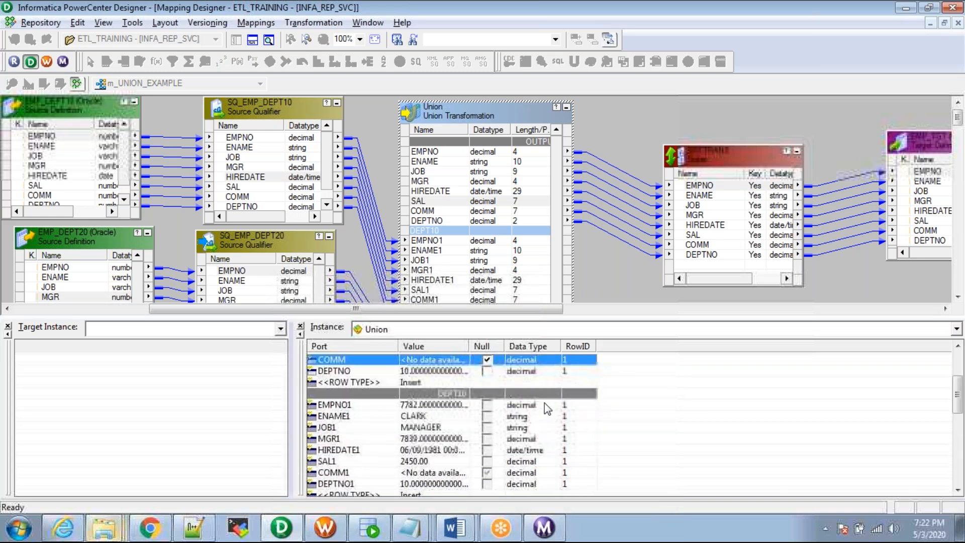
key("Down")
key("Down")
key("Down")
key("Down")
key("Down")
key("Down")
key("Down")
key("Down")
key("Down")
key("Down")
key("Down")
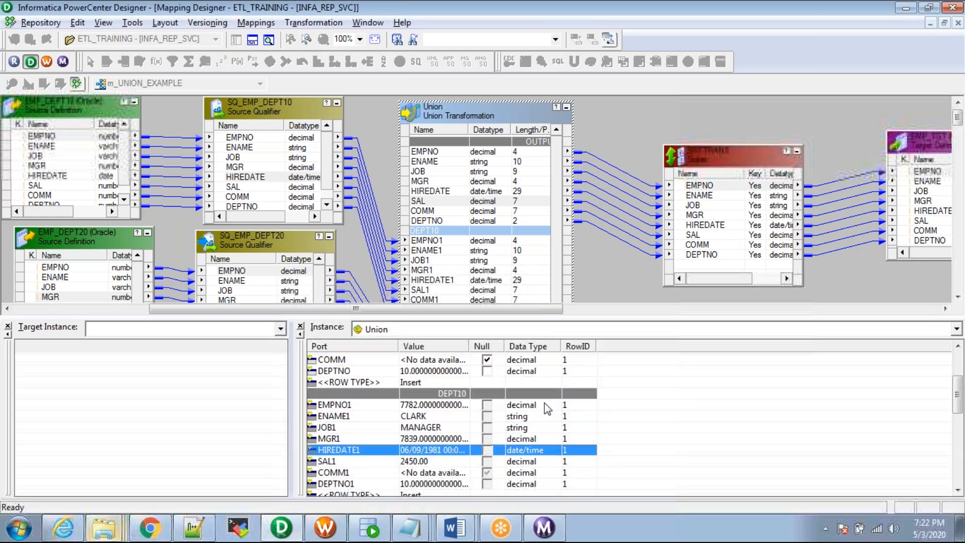
key("Down")
key("Down")
key("Down")
key("Down")
key("Down")
key("Down")
key("Down")
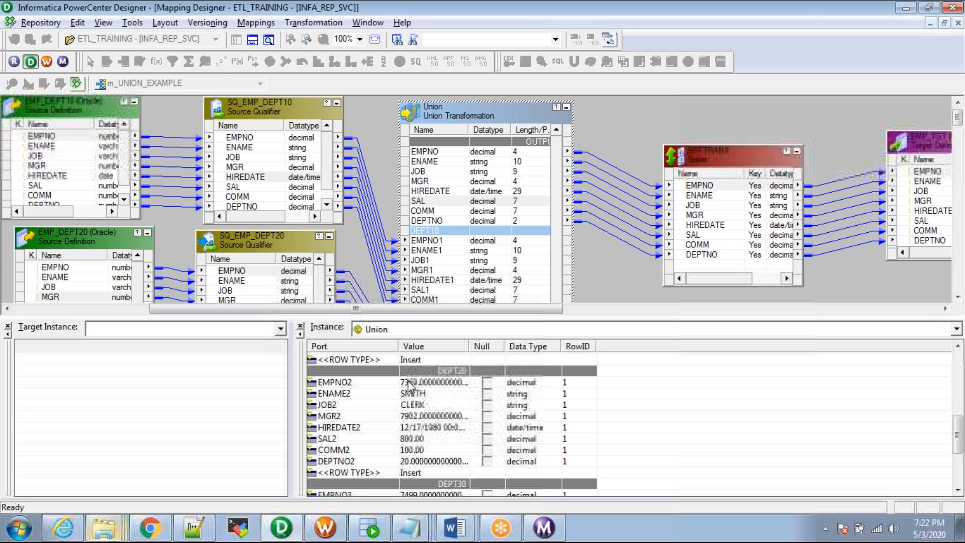
left_click(414, 382)
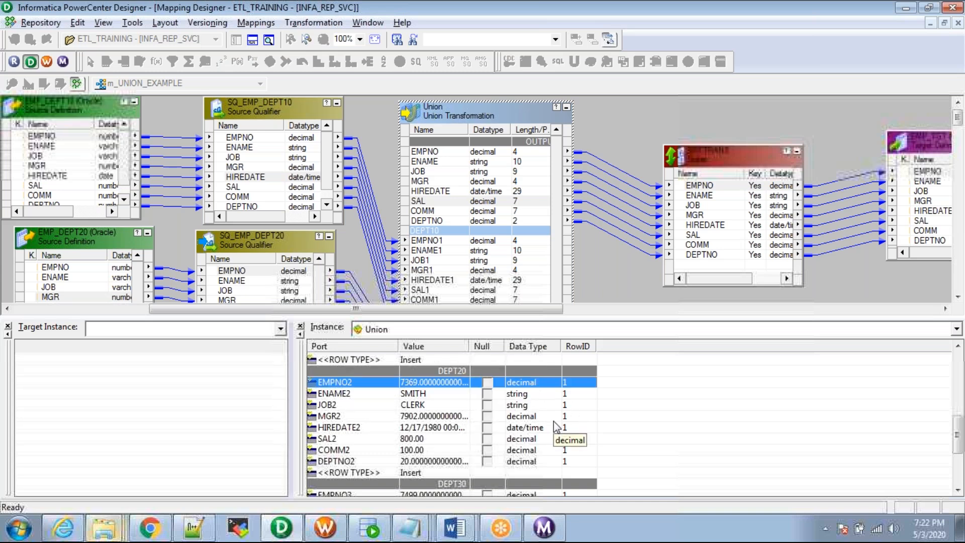
Step: Advance the debugger past the Union to the next instance
left_click(255, 26)
mouse_move(312, 326)
left_click(435, 353)
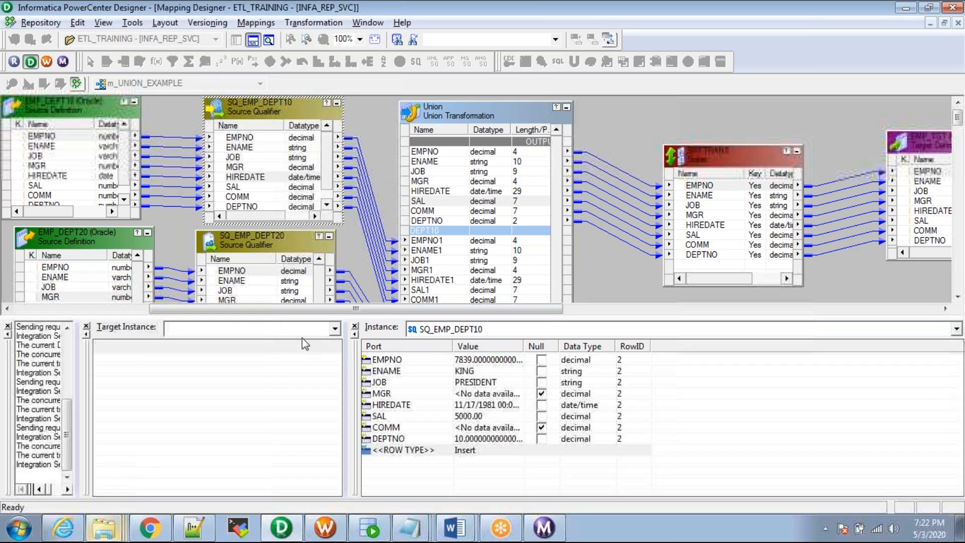
Step: Hide the output window and advance the debugger from SQ_EMP_DEPT10 to the Union instance
left_click(7, 326)
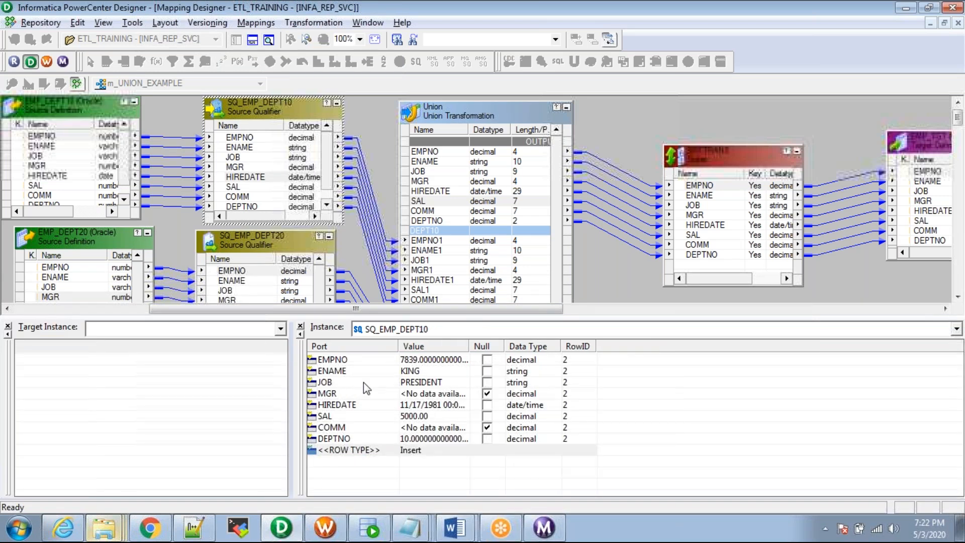
left_click(568, 383)
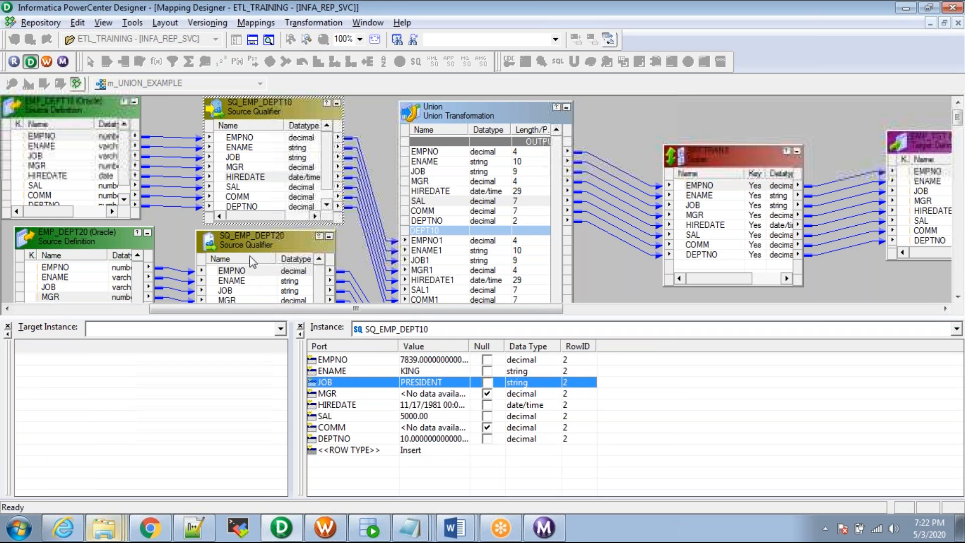
left_click(263, 24)
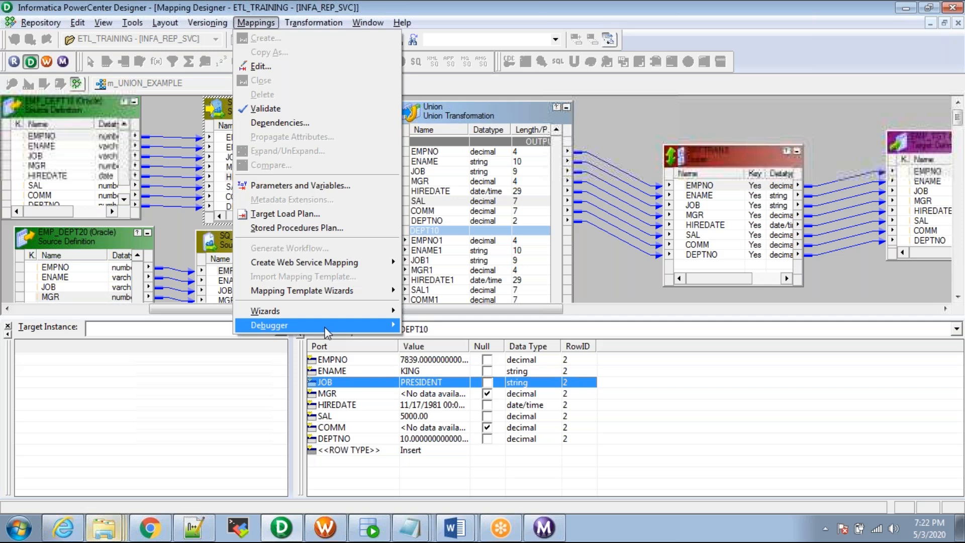
mouse_move(352, 325)
left_click(451, 354)
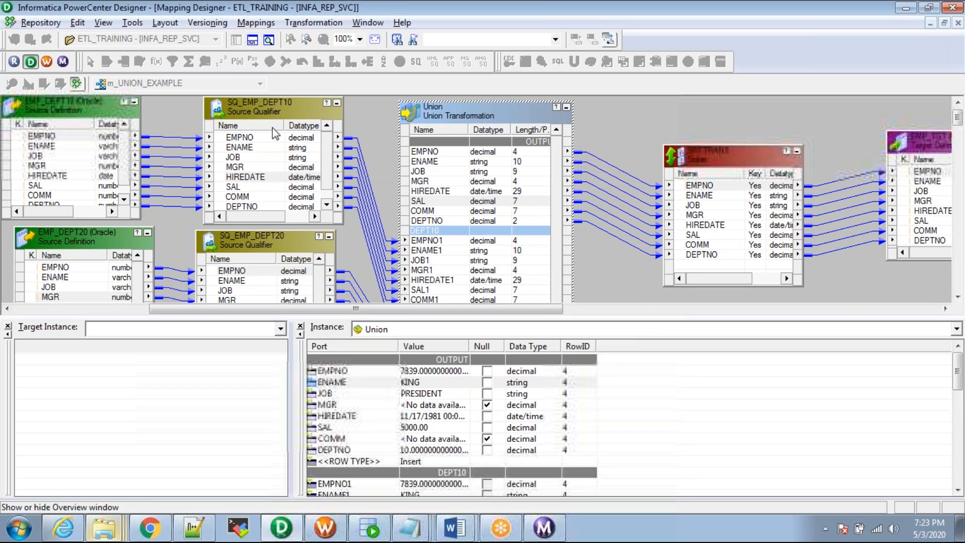
Step: Inspect the ENAME port of SQ_EMP_DEPT10 and the EMPNO port of SQ_EMP_DEPT20 in the mapping
left_click(265, 148)
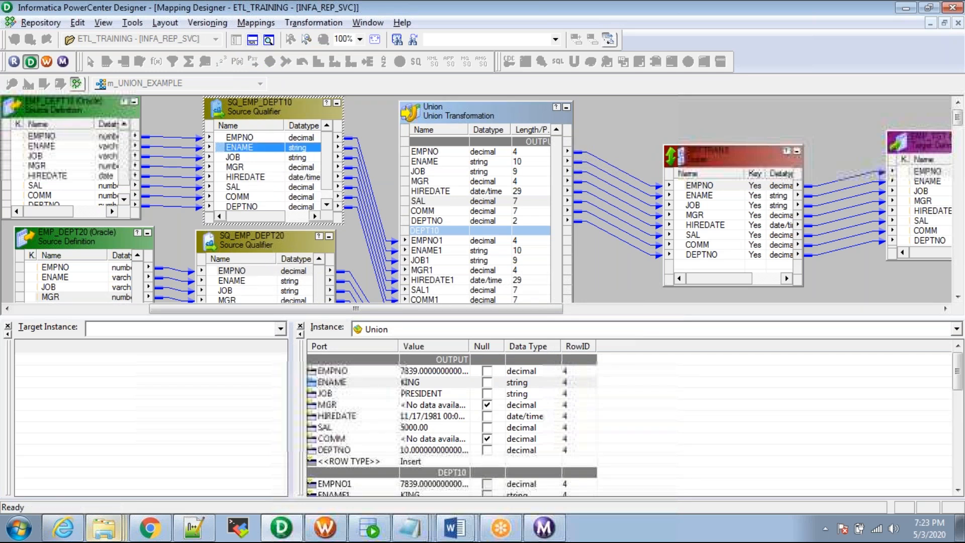
left_click(257, 274)
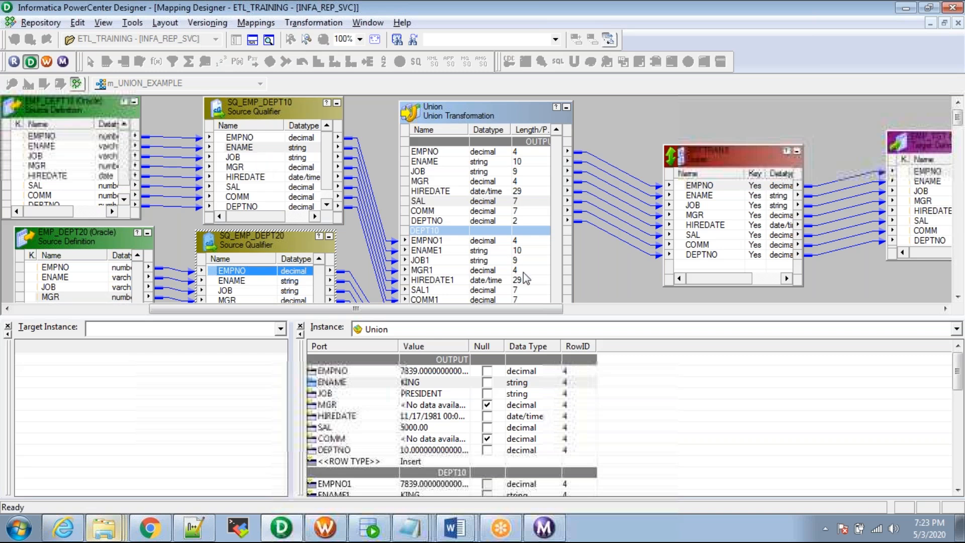
key("alt+Tab")
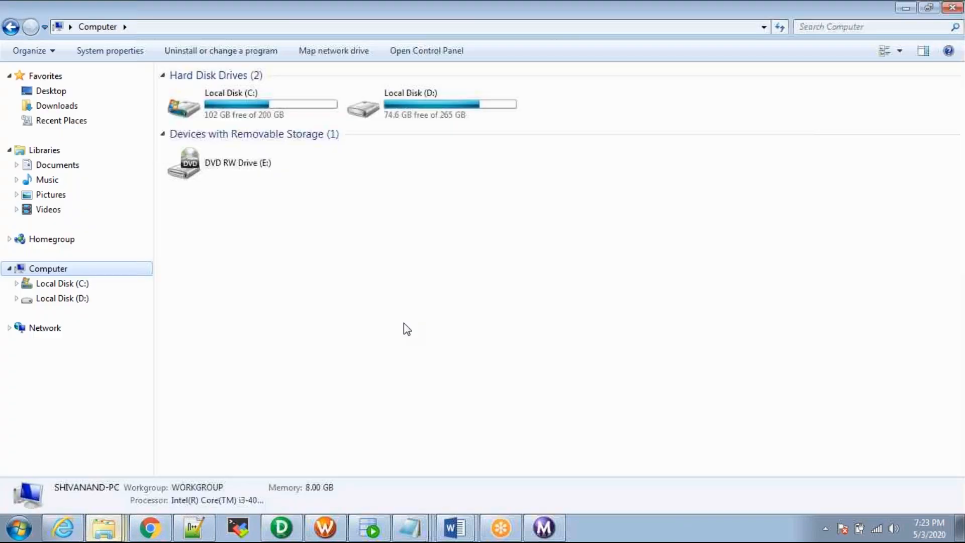
key("alt+Tab")
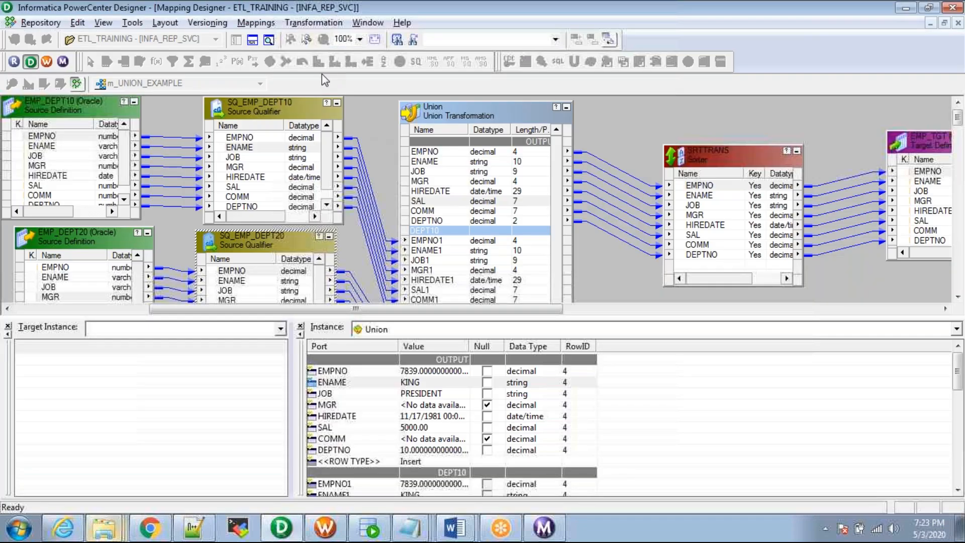
Step: Stop the debugger for the mapping and shrink the output window to show more of the mapping
left_click(250, 22)
mouse_move(320, 330)
left_click(474, 335)
left_click(436, 295)
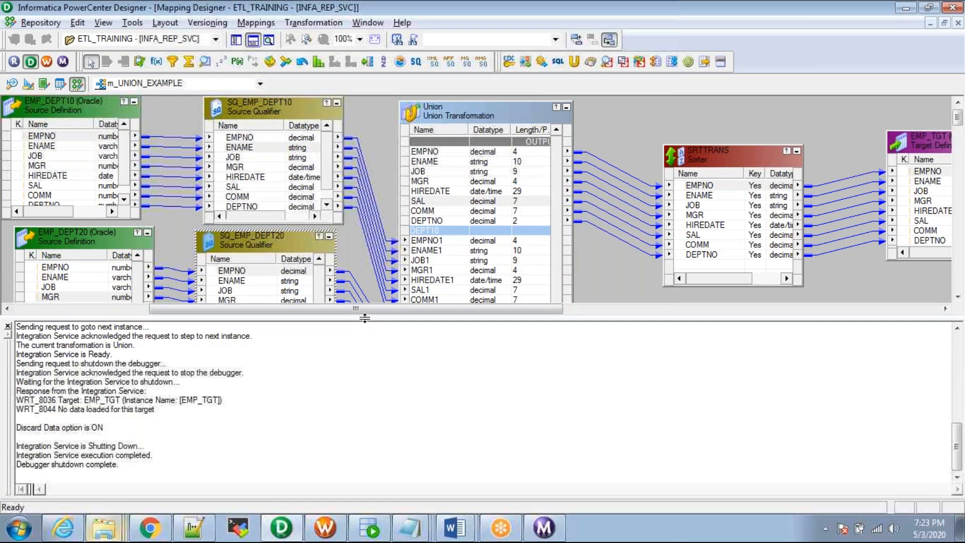
mouse_move(362, 316)
left_mouse_down()
mouse_move(362, 400)
mouse_move(370, 404)
left_mouse_up()
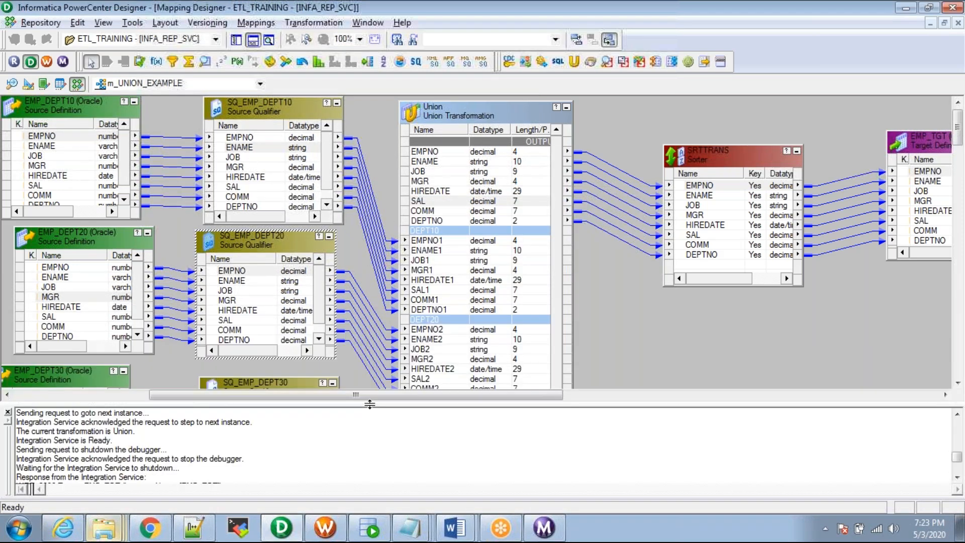
Step: Examine the Is Active attribute in the Union transformation's properties and close them without changes
double_click(457, 115)
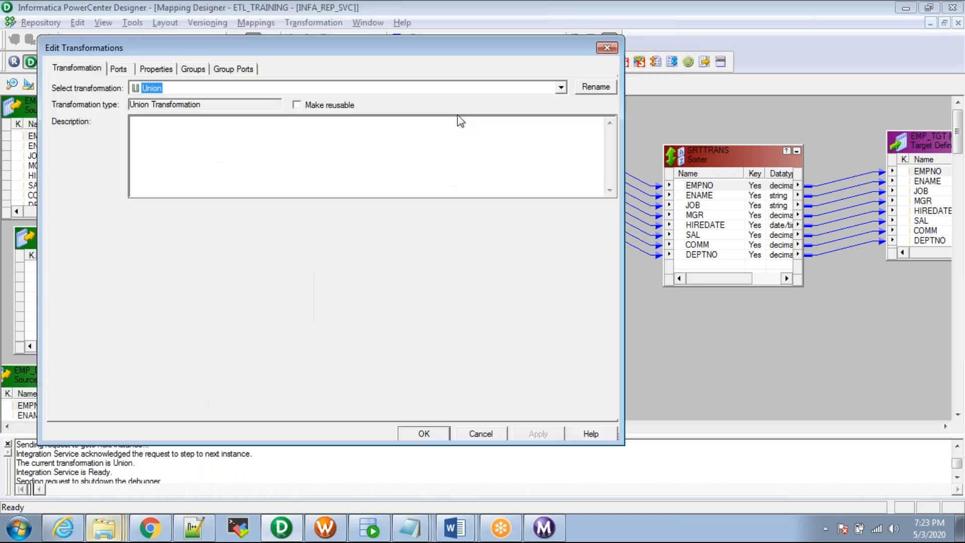
left_click(156, 70)
left_click(140, 221)
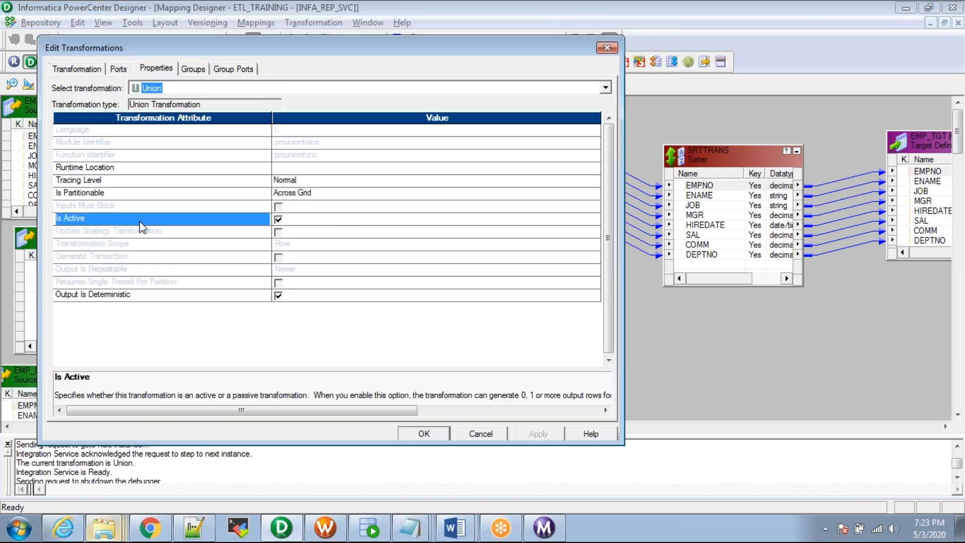
left_click(125, 206)
left_click(111, 219)
left_click(76, 206)
left_click(77, 220)
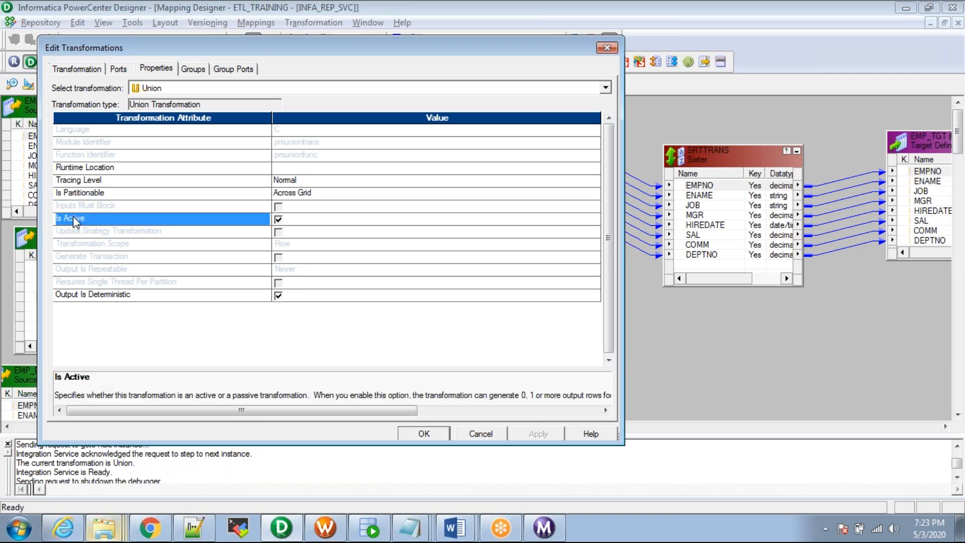
left_click(279, 220)
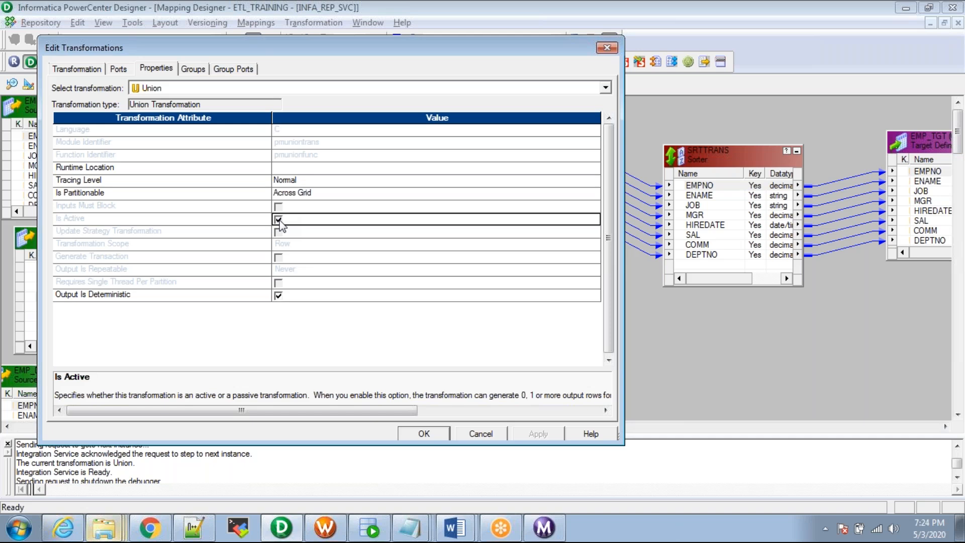
left_click(246, 217)
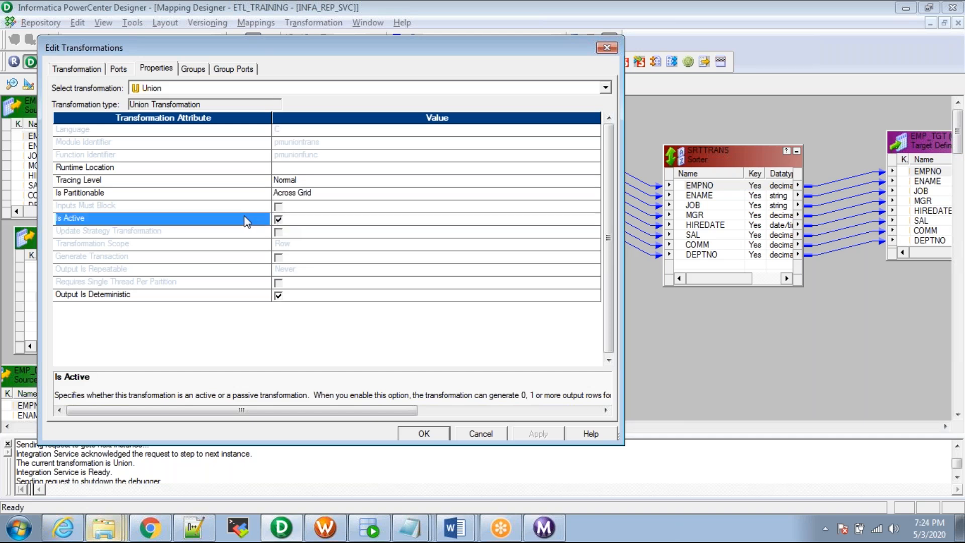
left_click(278, 219)
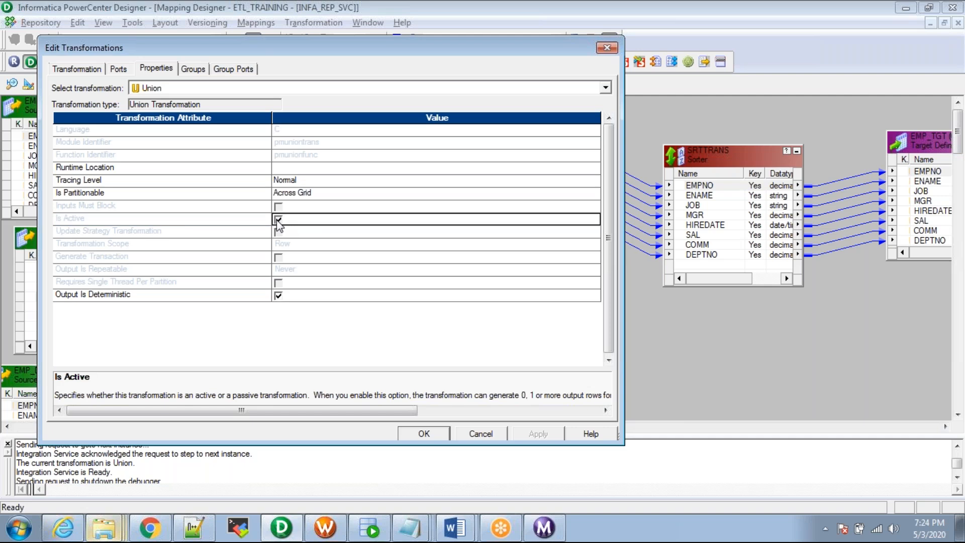
key("Escape")
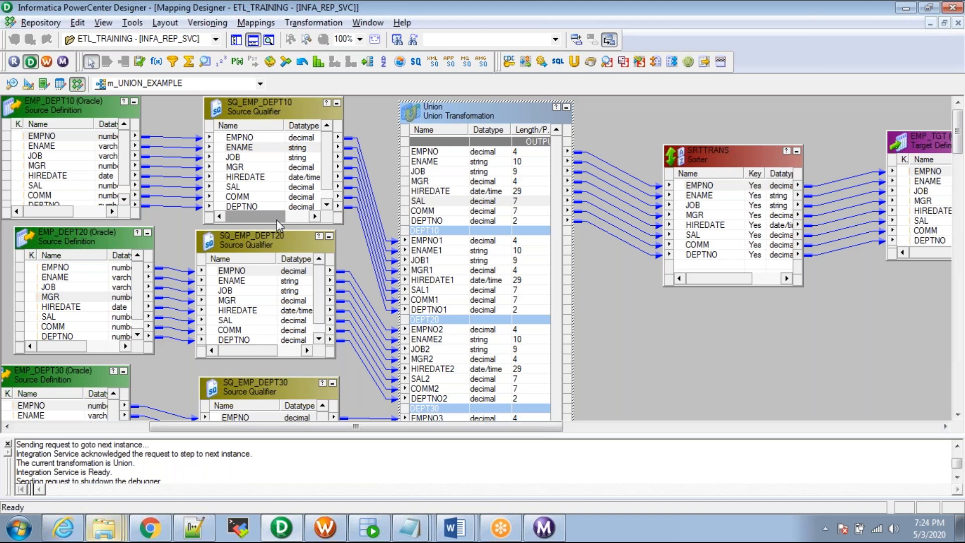
Step: Hide the output window and start debugging m_UNION_EXAMPLE on INFA_IS_SVC with an existing session instance, discarding target data and displaying EMP_TGT
left_click(766, 517)
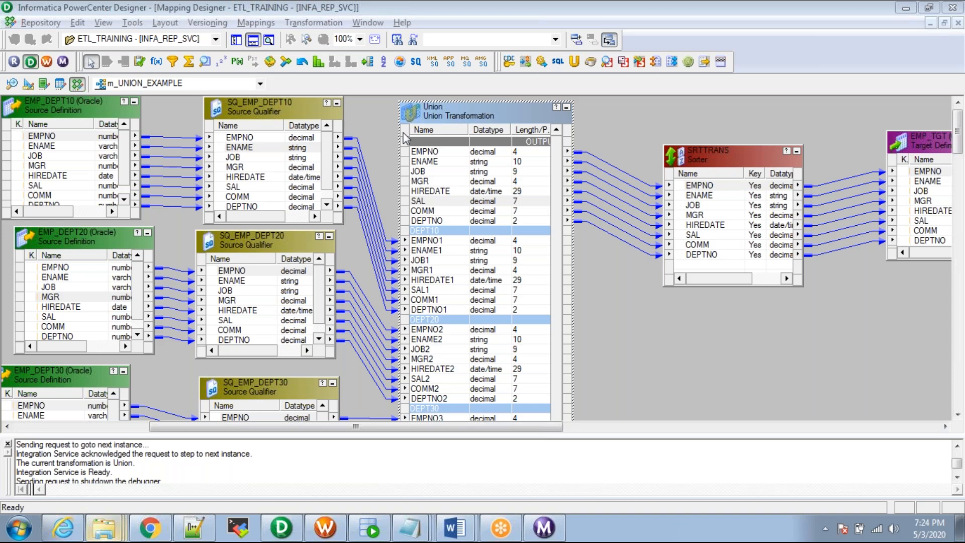
left_click(253, 40)
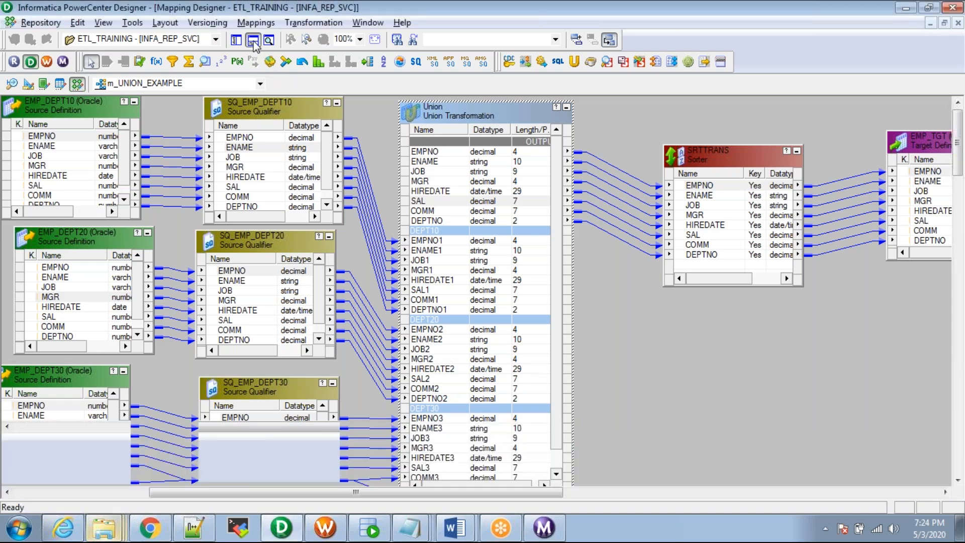
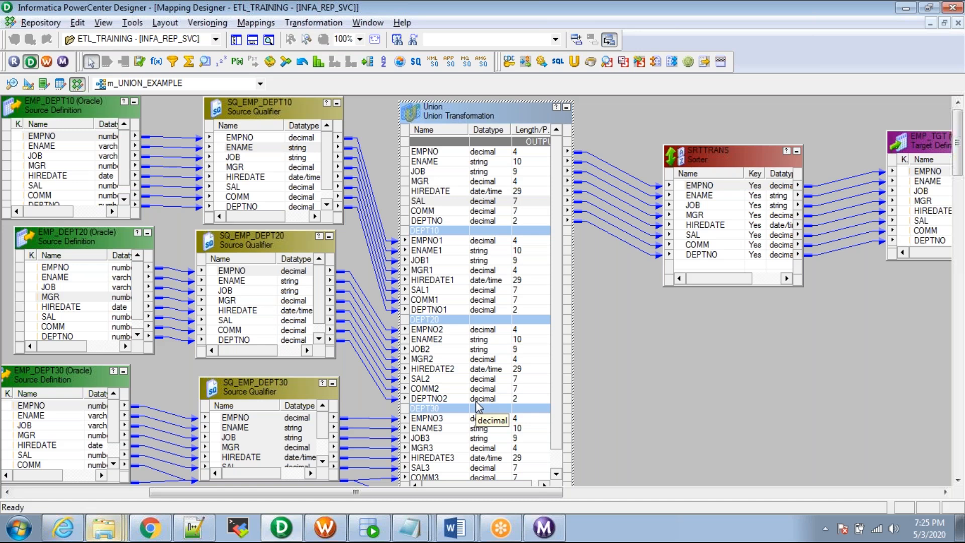
left_click(254, 24)
mouse_move(392, 325)
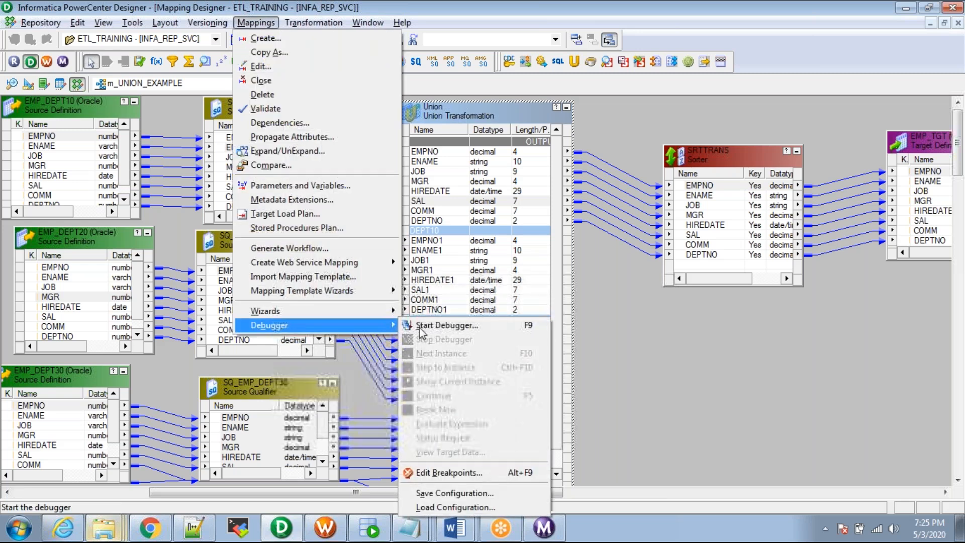
left_click(450, 330)
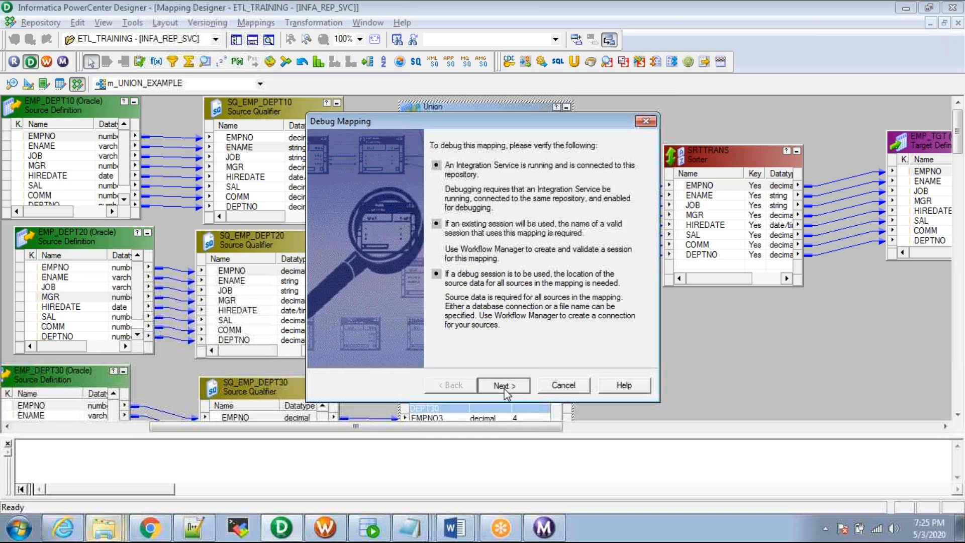
left_click(504, 389)
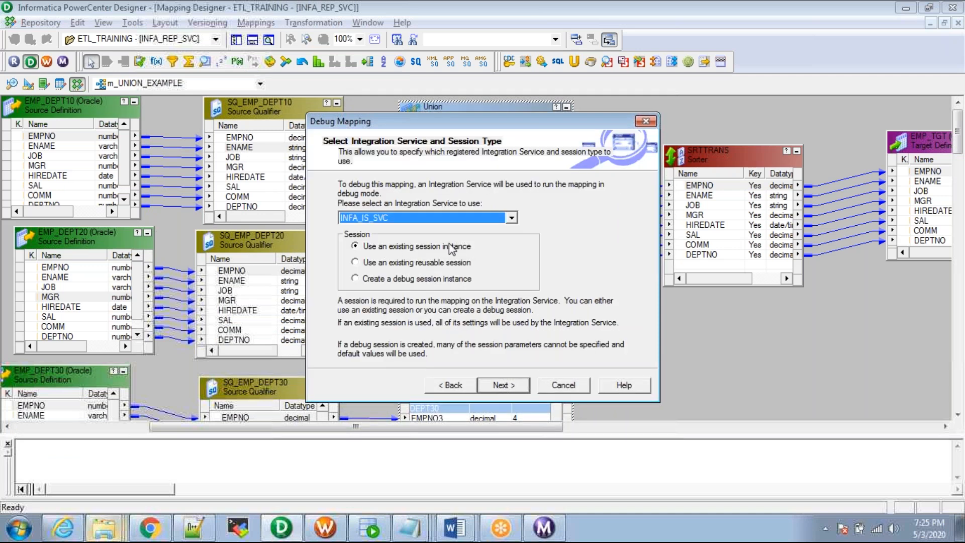
left_click(503, 384)
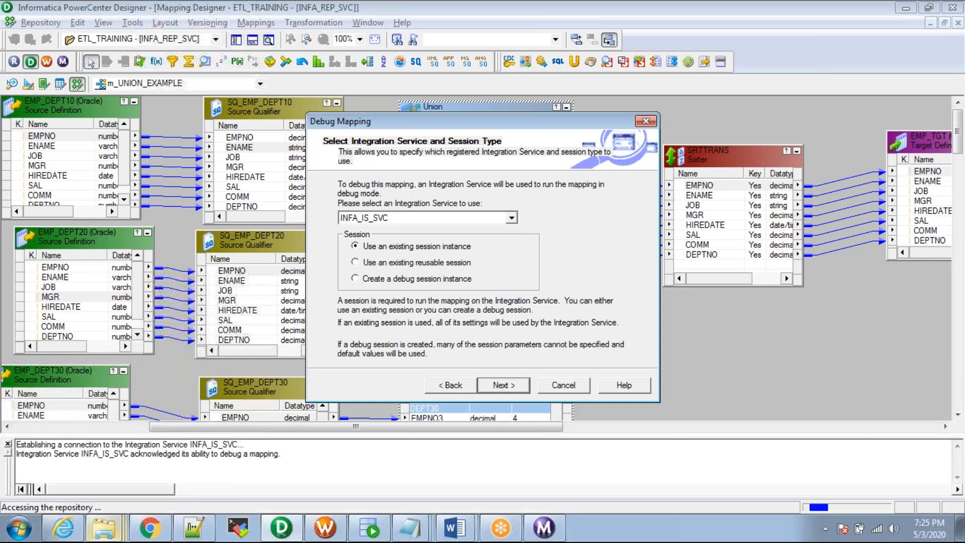
left_click(499, 388)
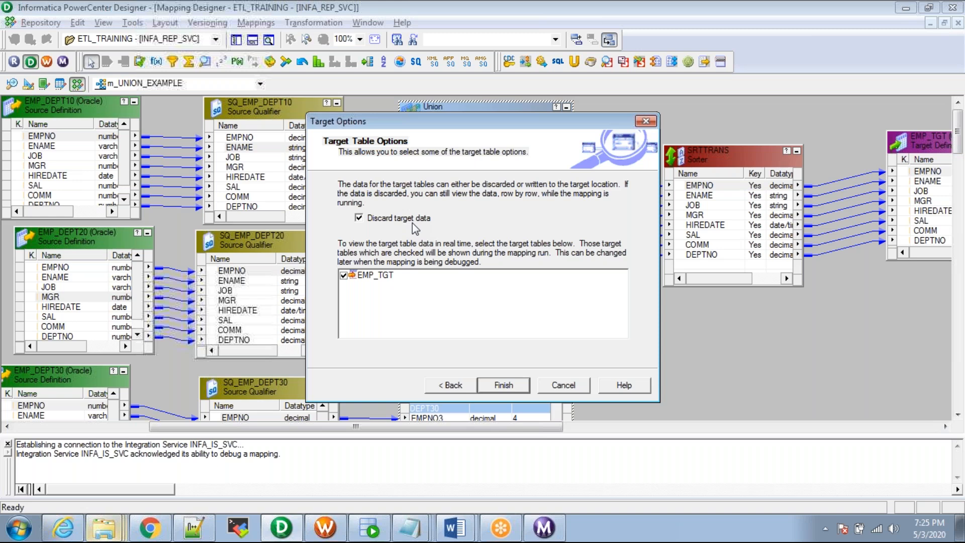
left_click(503, 385)
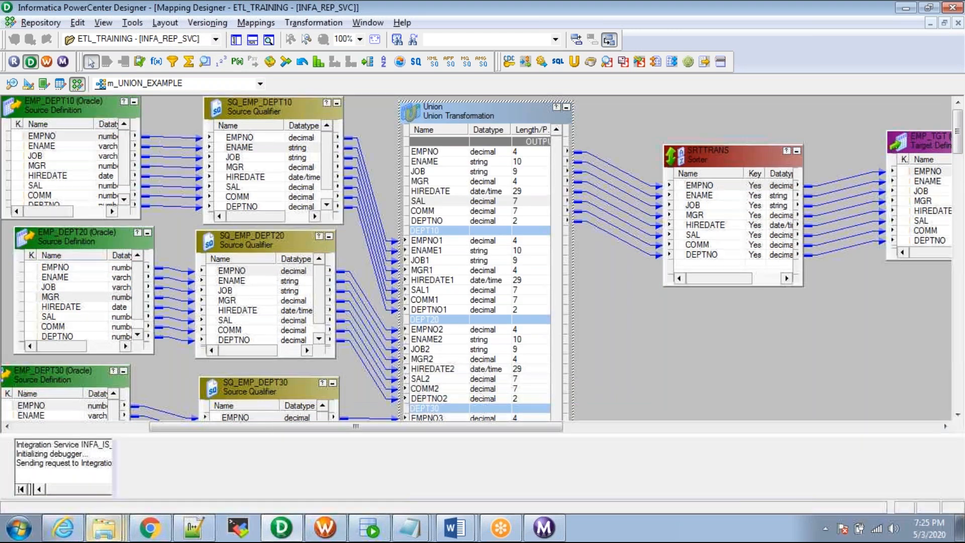
Step: Advance the debugger to the first instance and rearrange the debug windows, hiding the output and widening the instance data area
left_click_drag(445, 435, 446, 309)
left_click(256, 23)
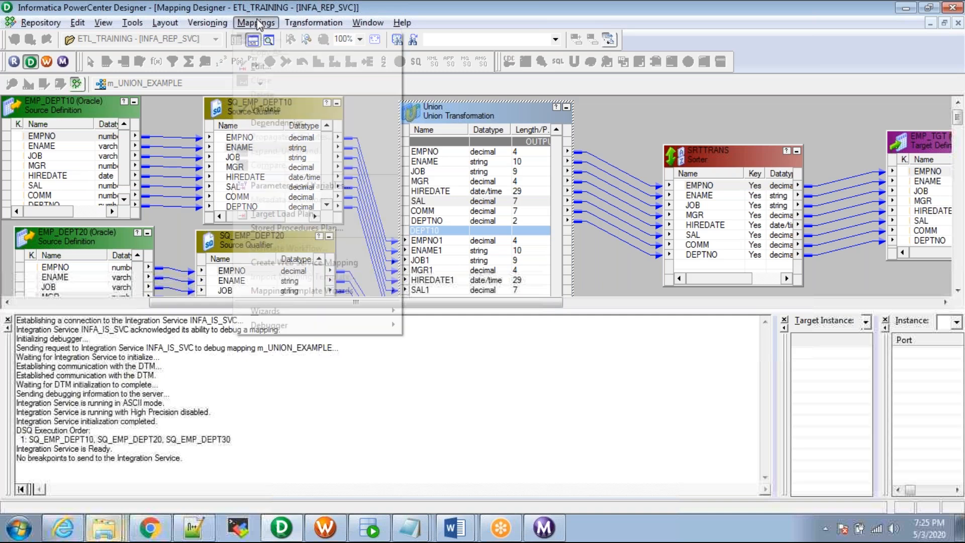
mouse_move(291, 325)
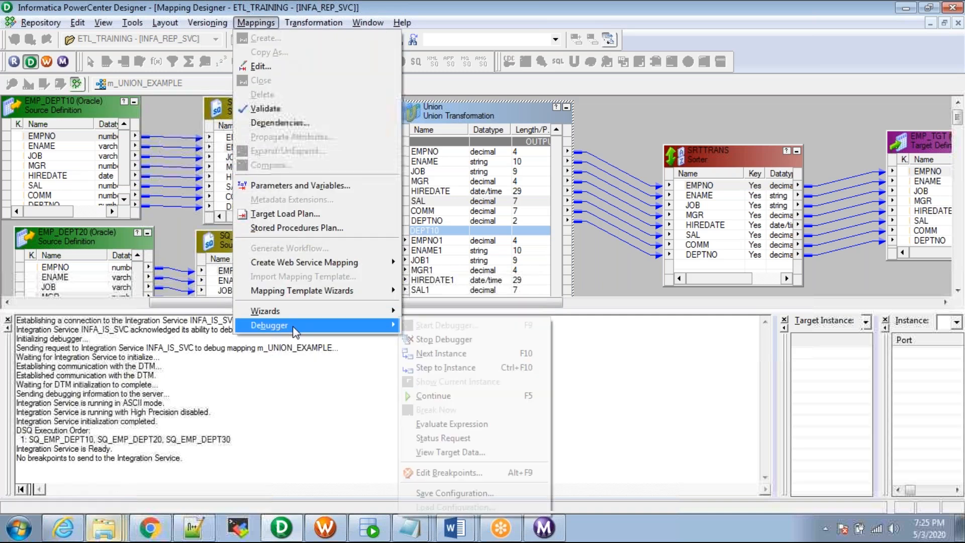
left_click(454, 354)
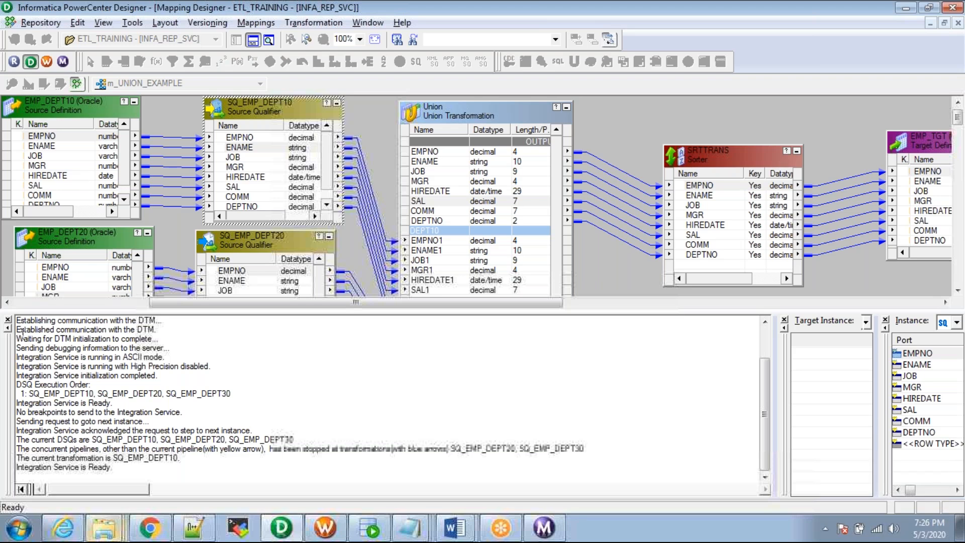
left_click(8, 319)
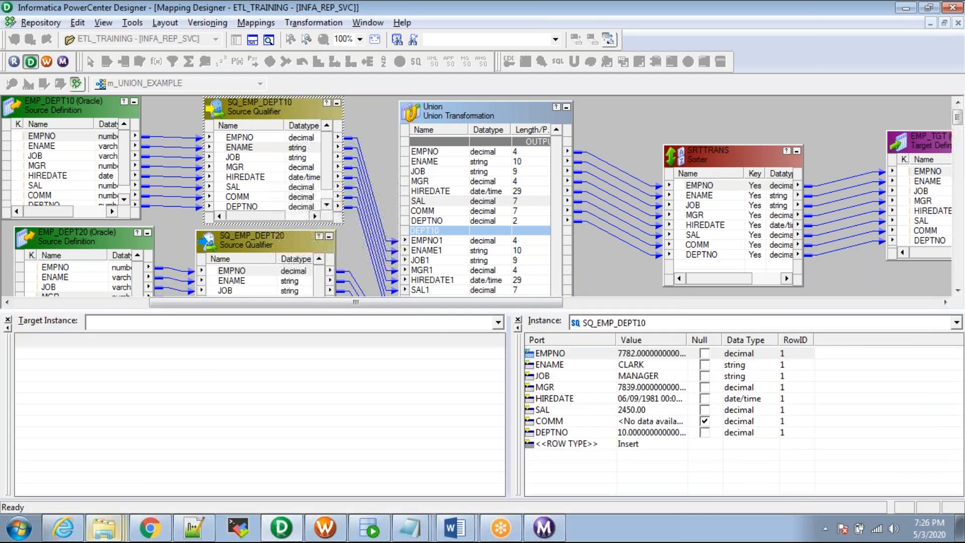
left_click_drag(509, 357, 375, 355)
Step: Examine the port values of the first SQ_EMP_DEPT10 row one by one, from EMPNO to DEPTNO
left_click(655, 356)
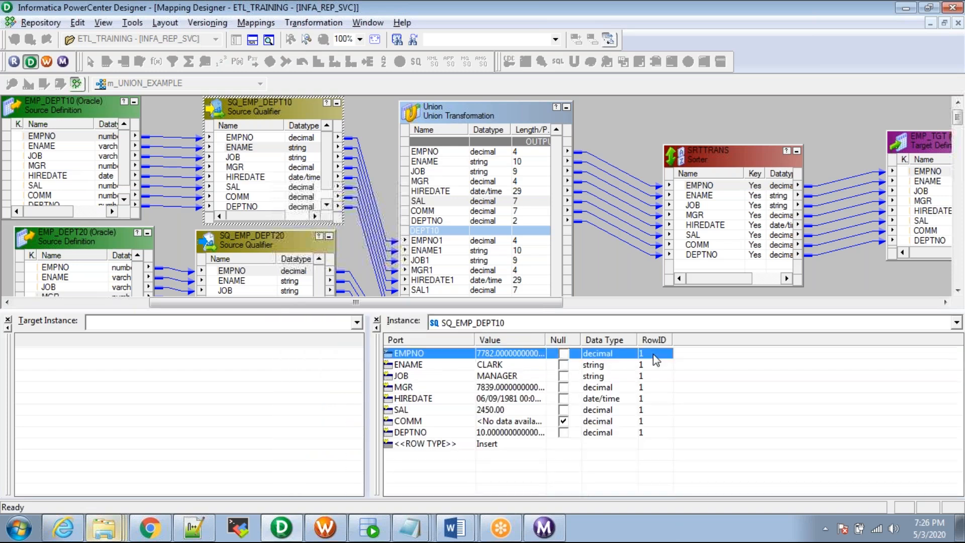
key("Down")
key("Down")
key("Down")
key("Down")
key("Down")
key("Down")
key("Down")
key("Down")
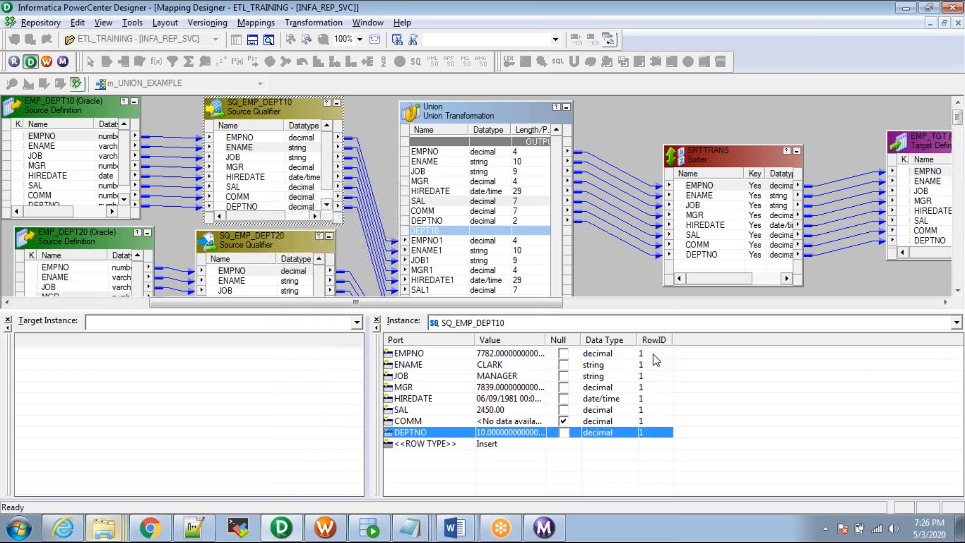
key("Up")
key("Up")
key("Up")
key("Up")
key("Up")
key("Up")
key("Up")
key("Up")
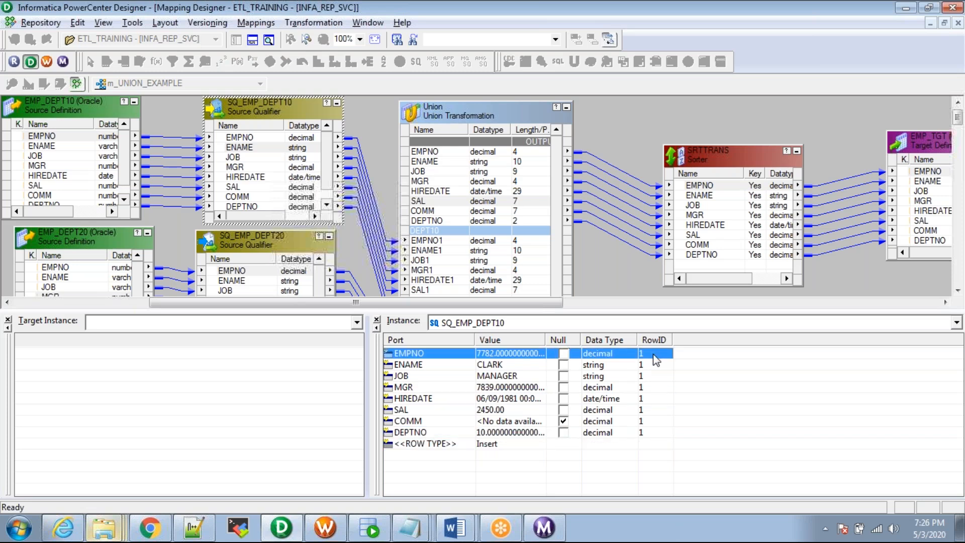
key("Down")
key("Down")
key("Down")
key("Down")
key("Down")
key("Down")
key("Down")
key("Down")
key("Up")
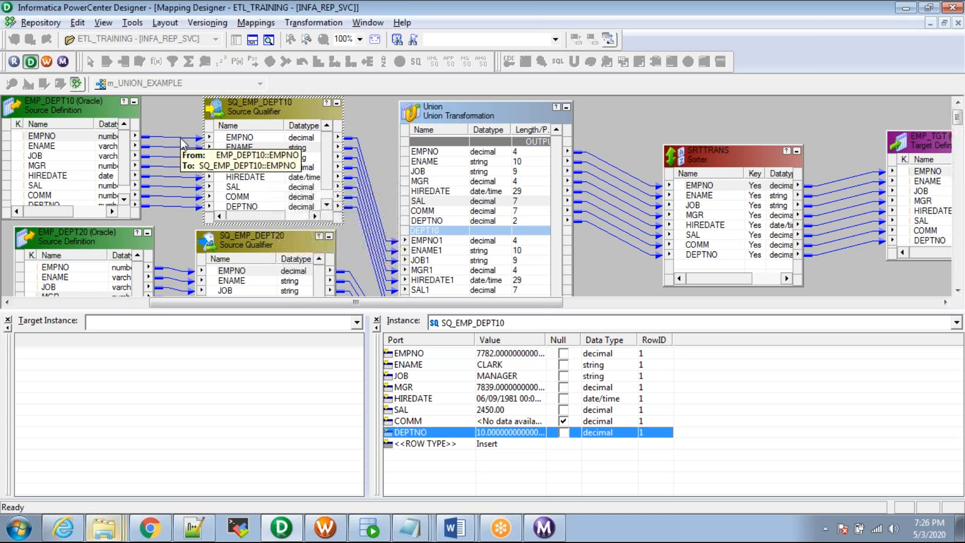
Step: Advance the debugger with this first row into the Union instance
key("F10")
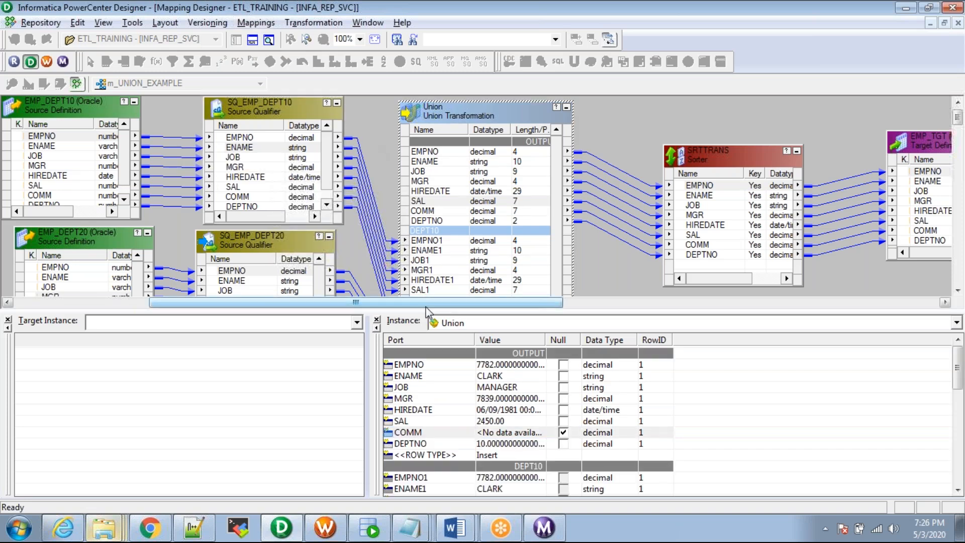
Step: Enlarge the instance data area and examine the Union's port values through the OUTPUT, DEPT10 and DEPT20 groups
left_click_drag(427, 311, 426, 296)
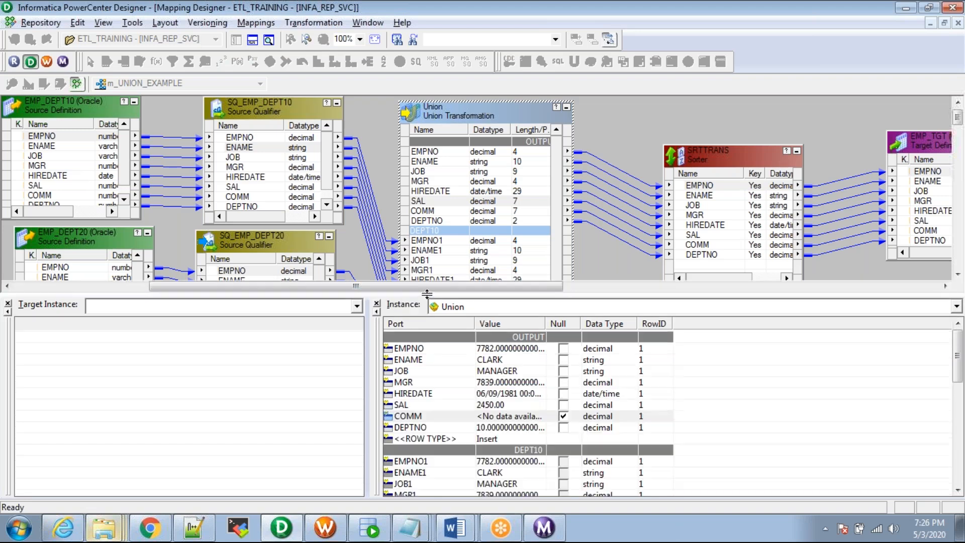
left_click(483, 428)
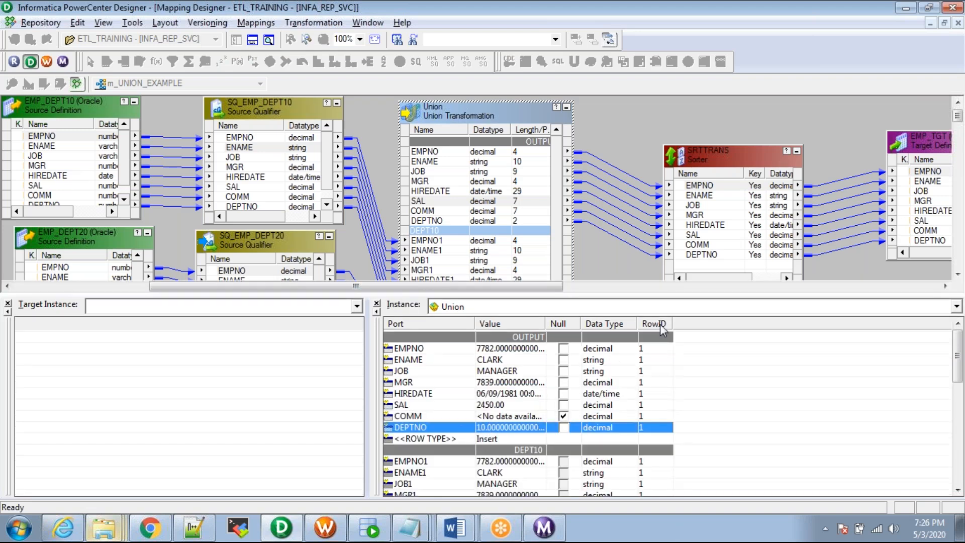
left_click_drag(507, 295, 501, 250)
left_click(468, 451)
key("Down")
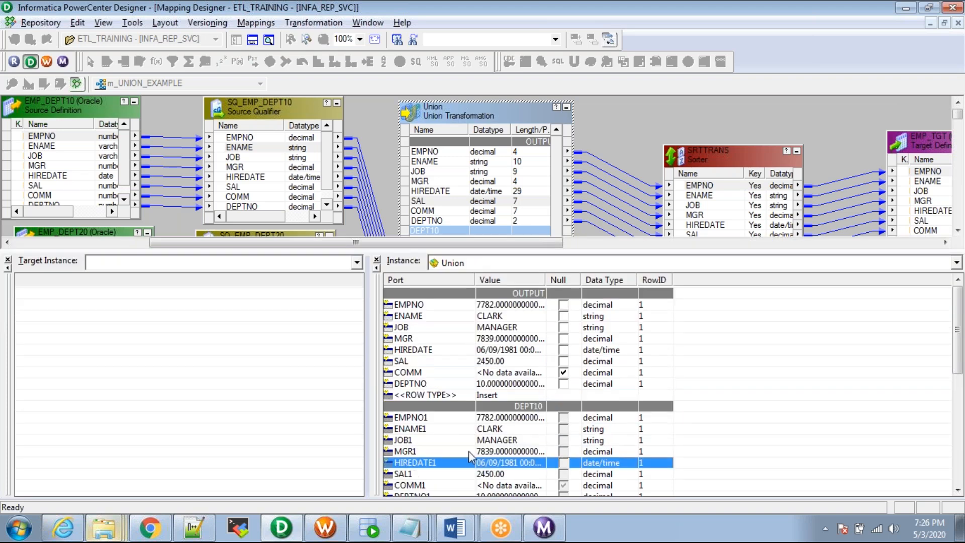
key("Down")
key("Down")
key("Down")
key("Down")
key("Down")
key("Down")
key("Down")
key("Down")
key("Down")
key("Down")
key("Down")
key("Down")
key("Down")
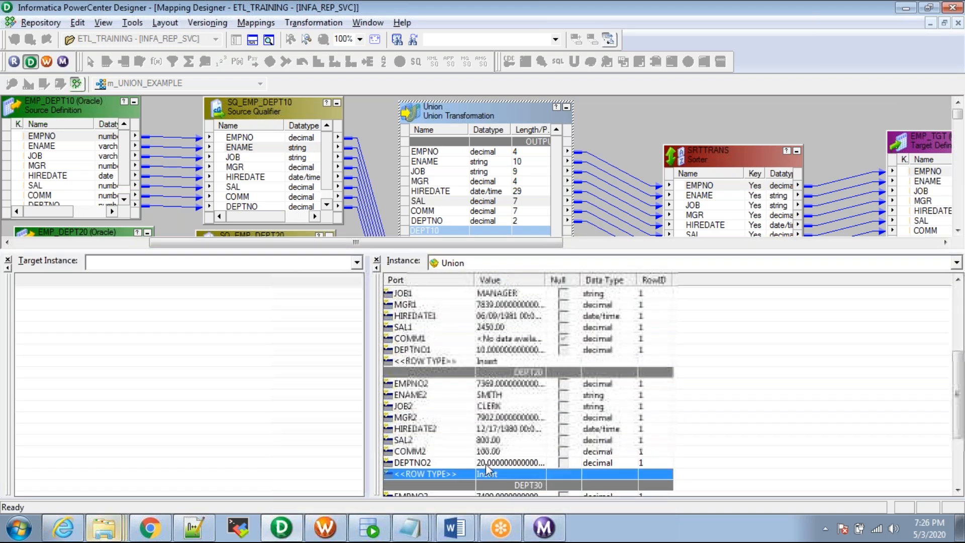
left_click(485, 463)
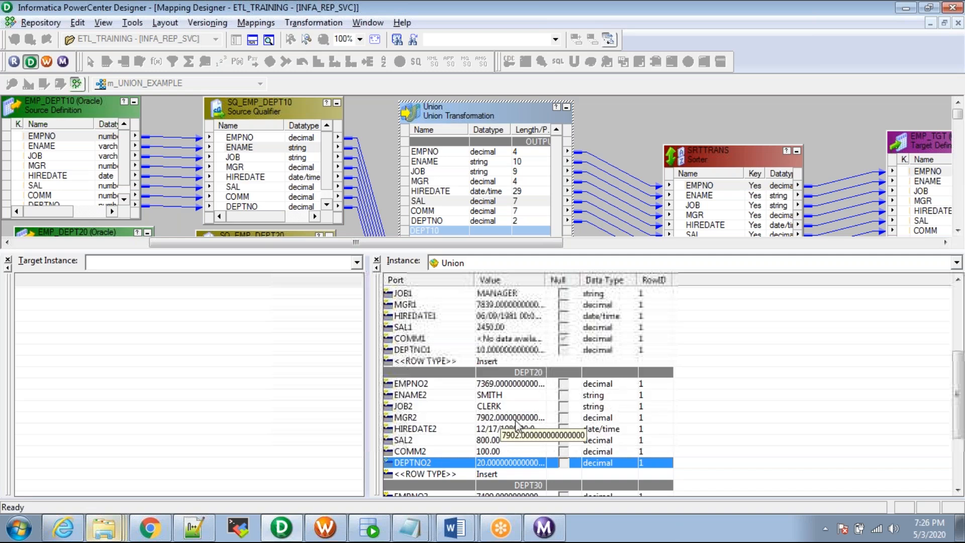
Step: Examine the Union's remaining port values down to the end of the DEPT30 group
left_click(435, 443)
key("Down")
key("Down")
key("Down")
key("Down")
key("Down")
key("Down")
key("Down")
key("Down")
key("Down")
key("Down")
key("Down")
key("Down")
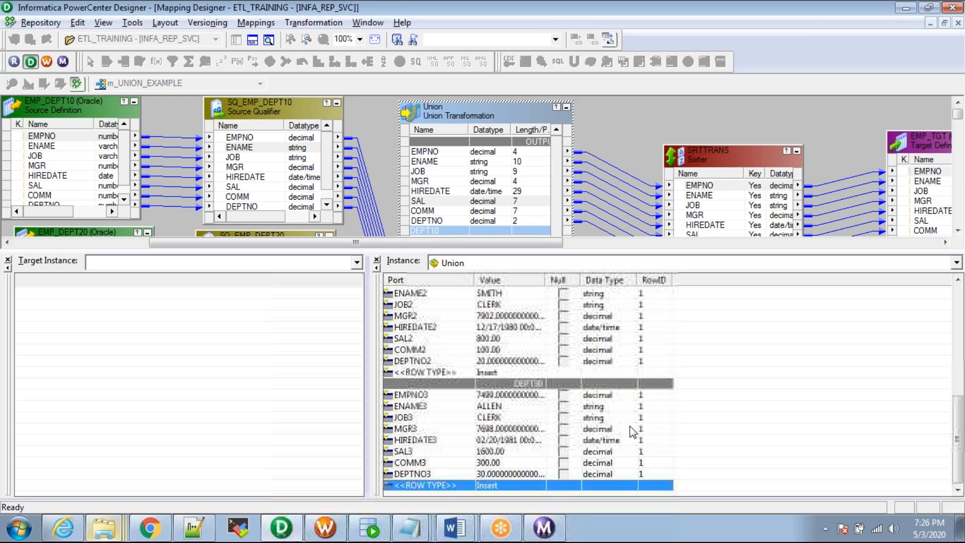
Step: Return to the Union's OUTPUT group and review its port values from EMPNO to DEPTNO
left_click(445, 321)
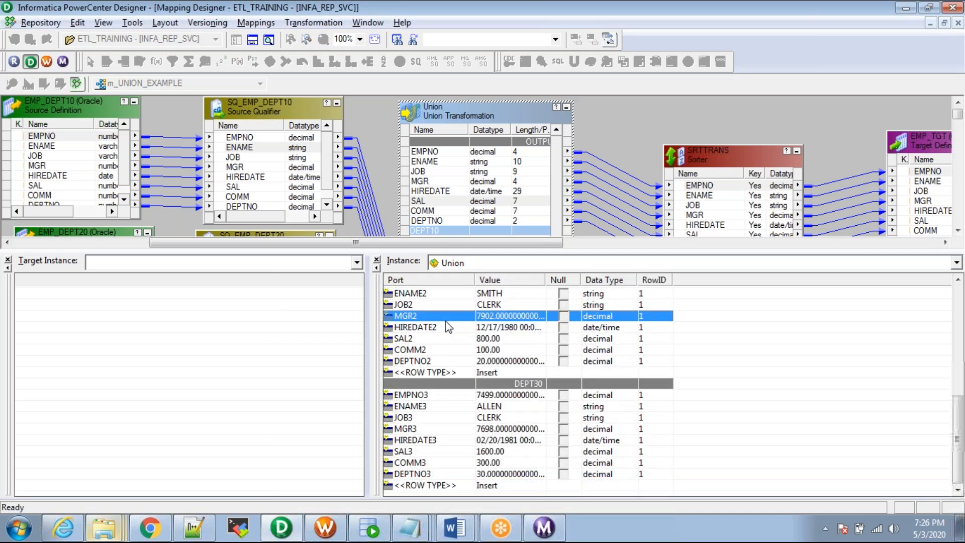
key("Up")
key("Up")
scroll(445, 321, "up", 8)
key("Down")
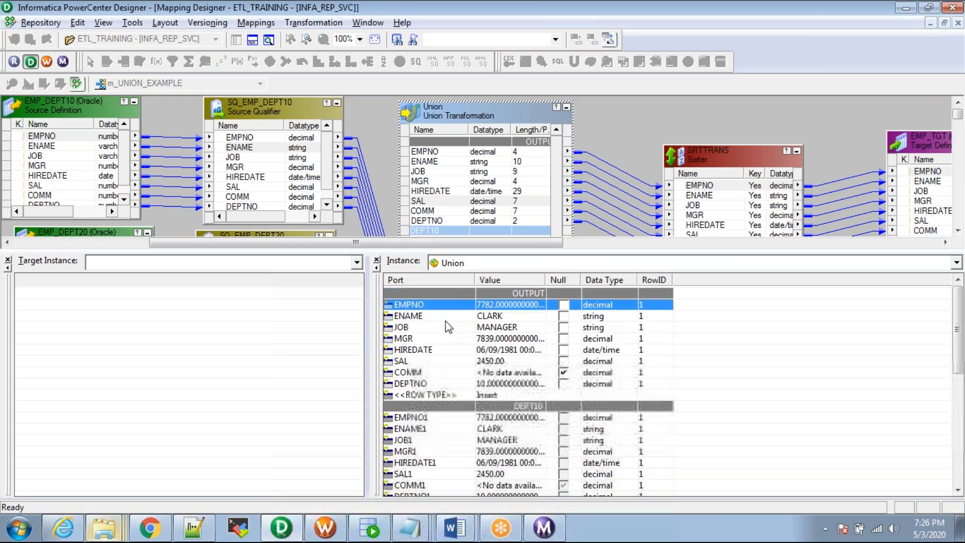
key("Down")
key("Down")
key("Down")
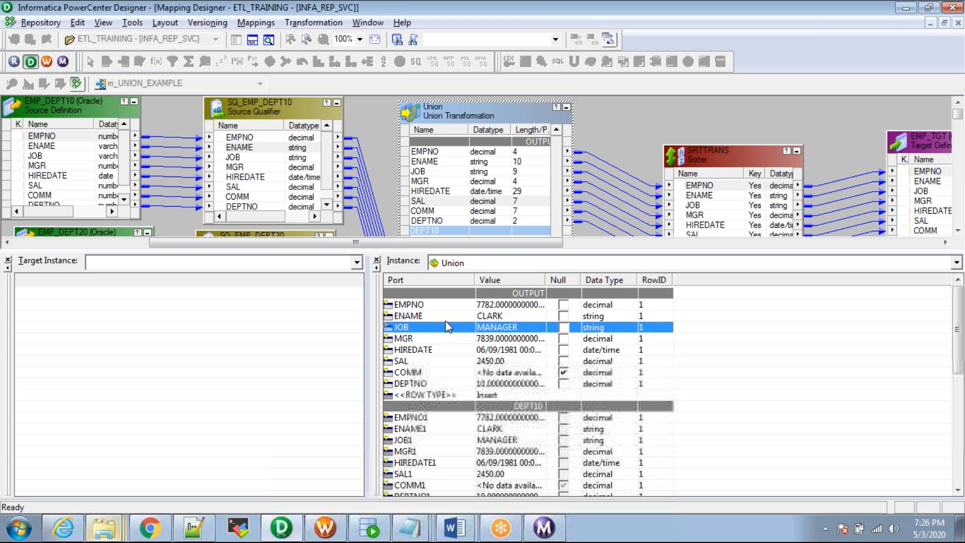
key("Down")
key("Down")
key("Down")
key("Down")
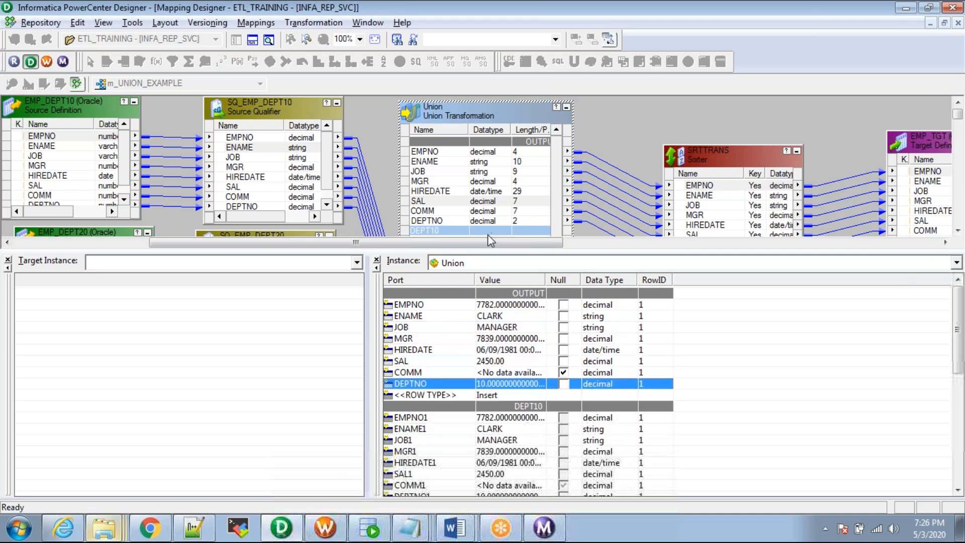
Step: Enlarge the mapping area and inspect the SQ_EMP_DEPT10, SQ_EMP_DEPT20 and SQ_EMP_DEPT30 pipelines feeding the Union
left_click_drag(469, 250, 469, 462)
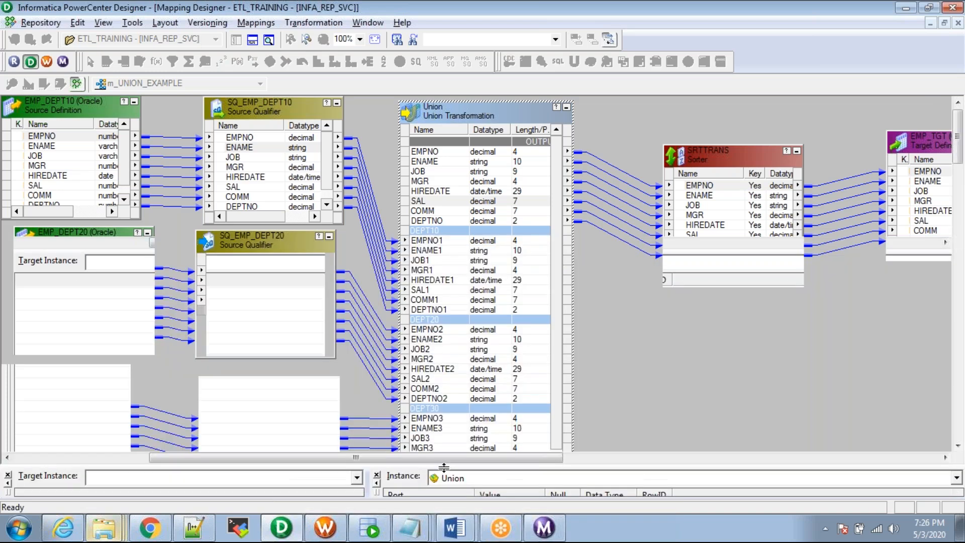
left_click(281, 196)
left_click(276, 309)
left_click(263, 437)
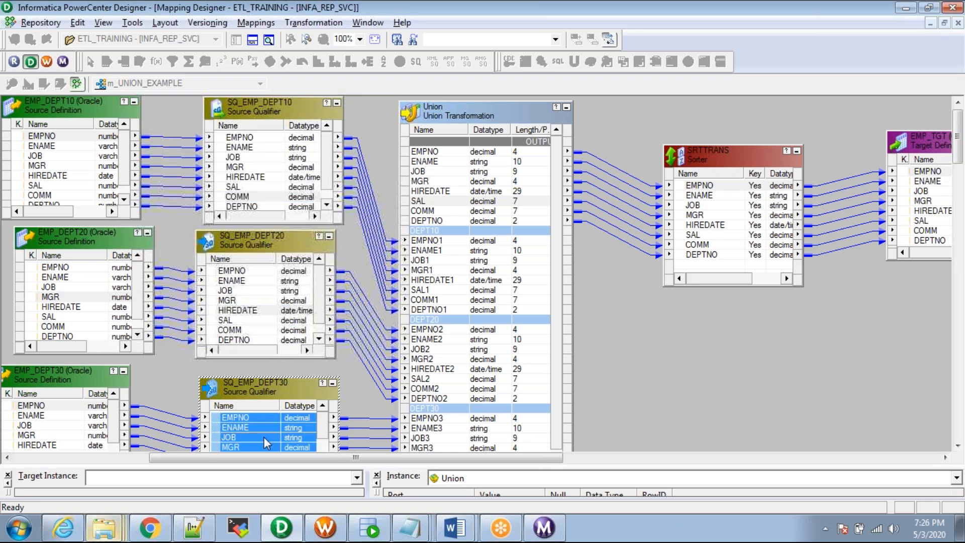
left_click(265, 157)
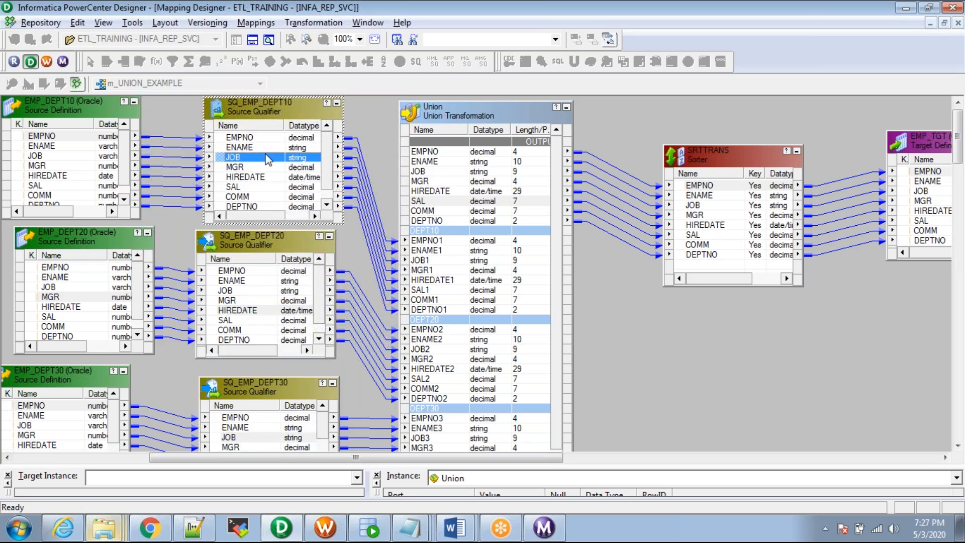
left_click(258, 281)
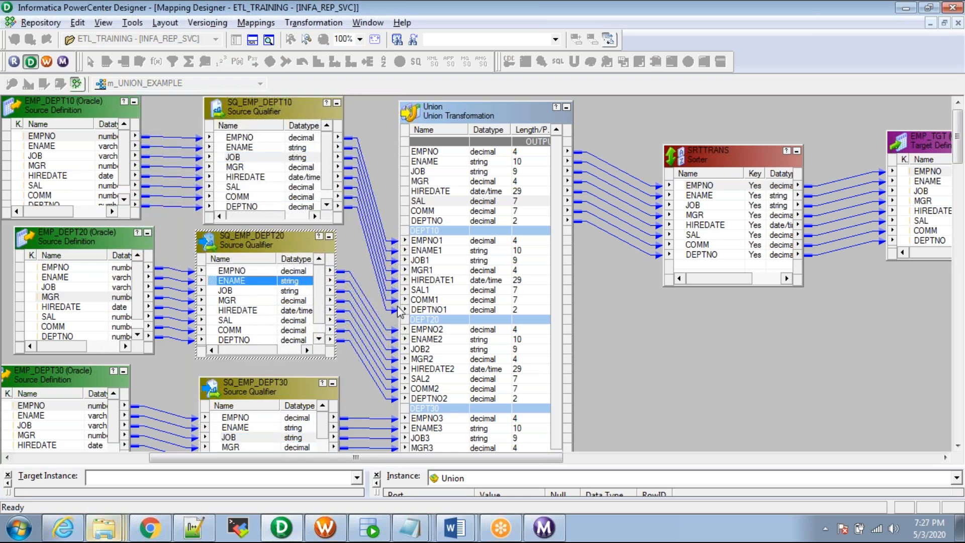
left_click(250, 417)
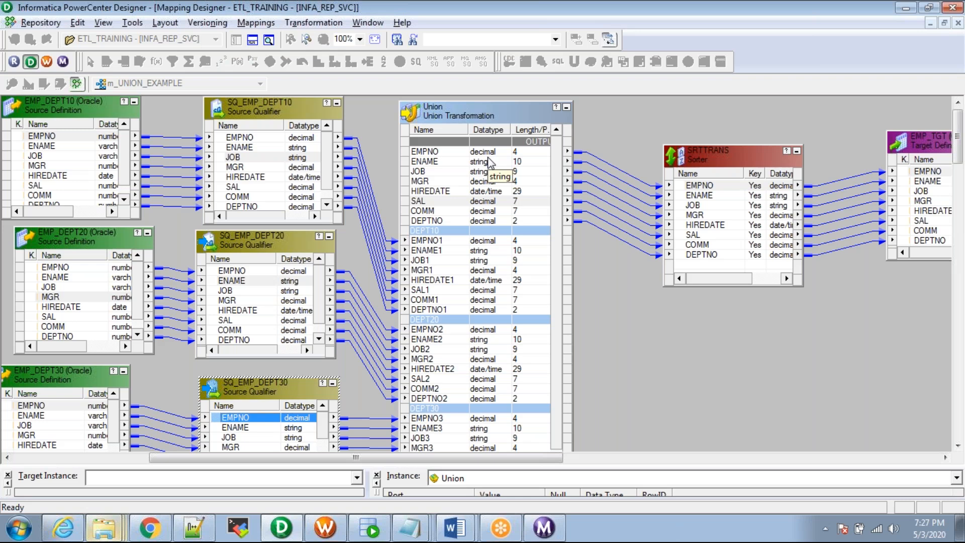
Step: Advance the debugger two instances to bring the second SQ_EMP_DEPT10 row into Union, and hide the output window
left_click_drag(510, 466, 525, 251)
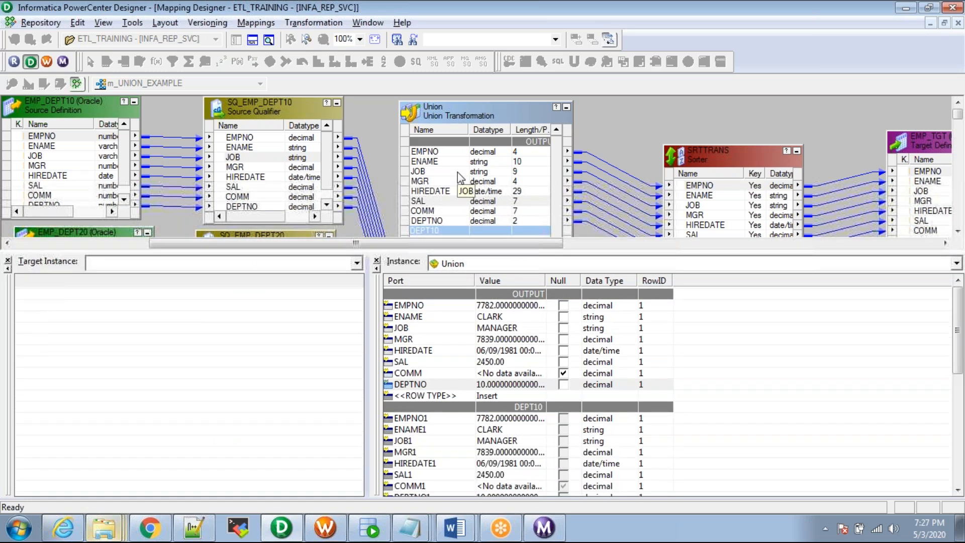
key("F10")
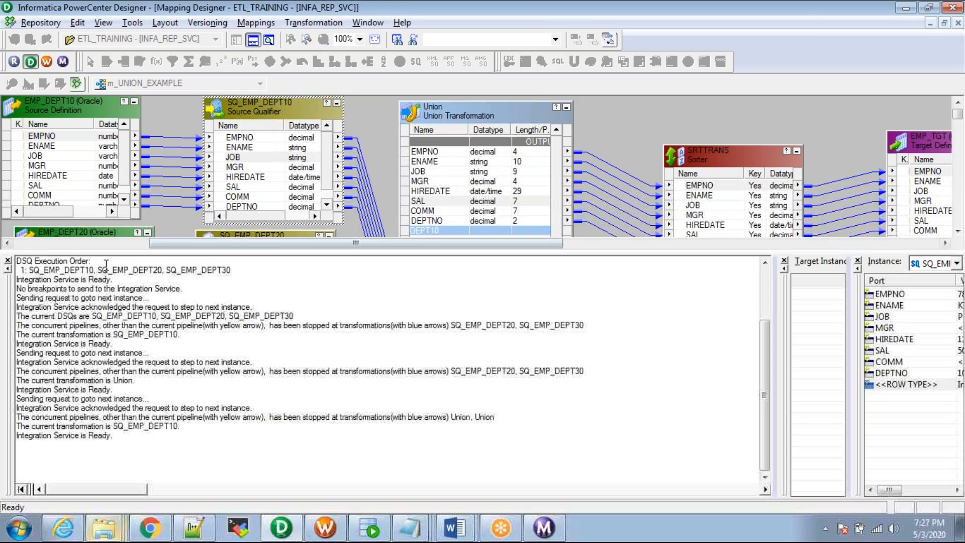
key("F10")
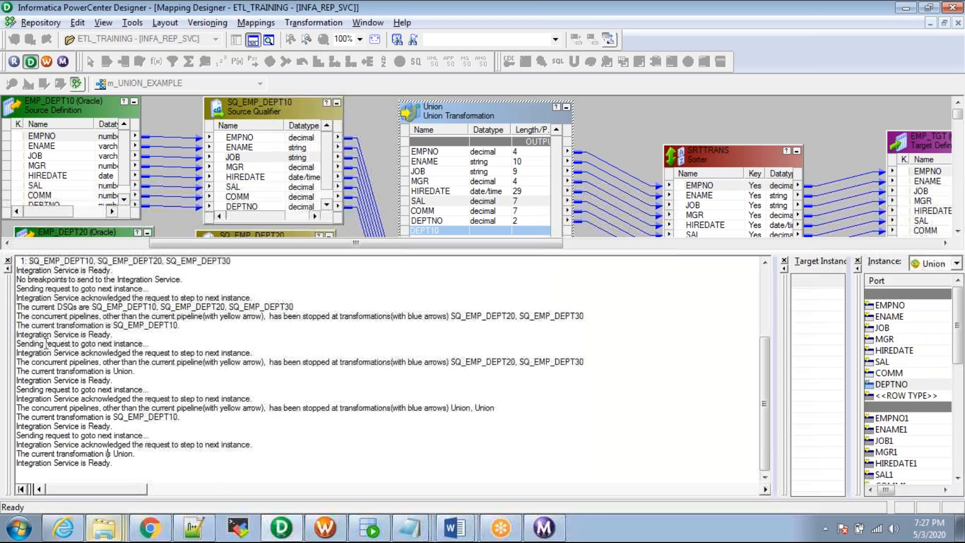
left_click(8, 260)
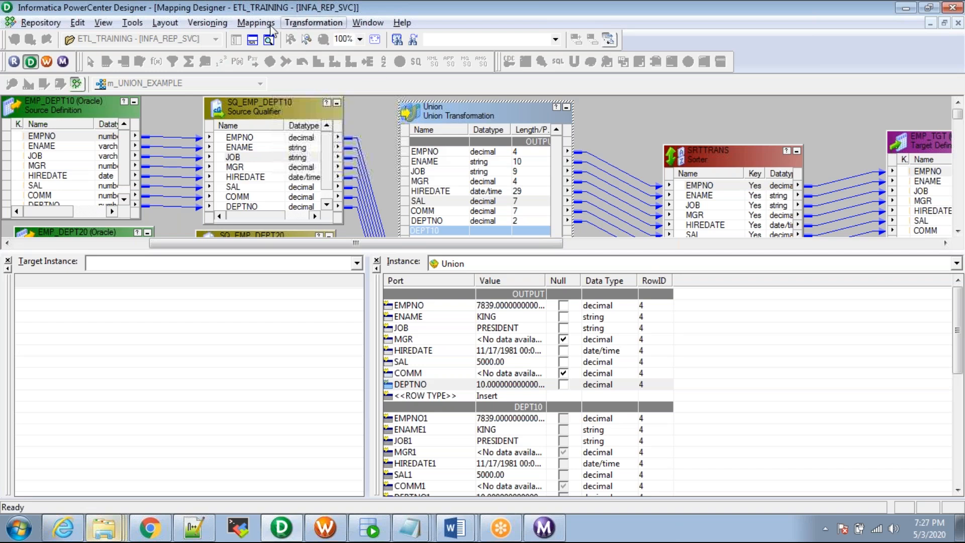
Step: Advance the debugger to the third SQ_EMP_DEPT10 row, check its DEPTNO, and carry the row into the Union instance
left_click(257, 23)
mouse_move(295, 325)
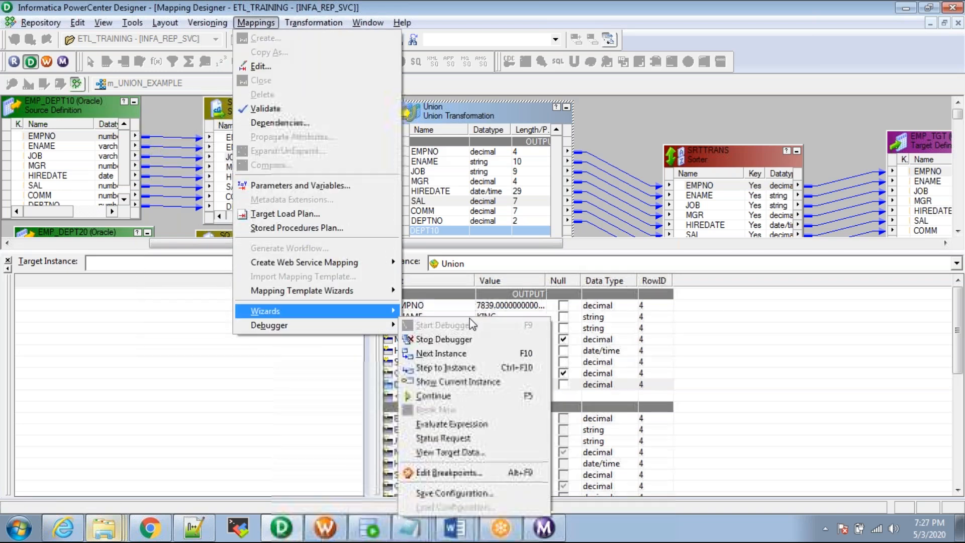
left_click(448, 353)
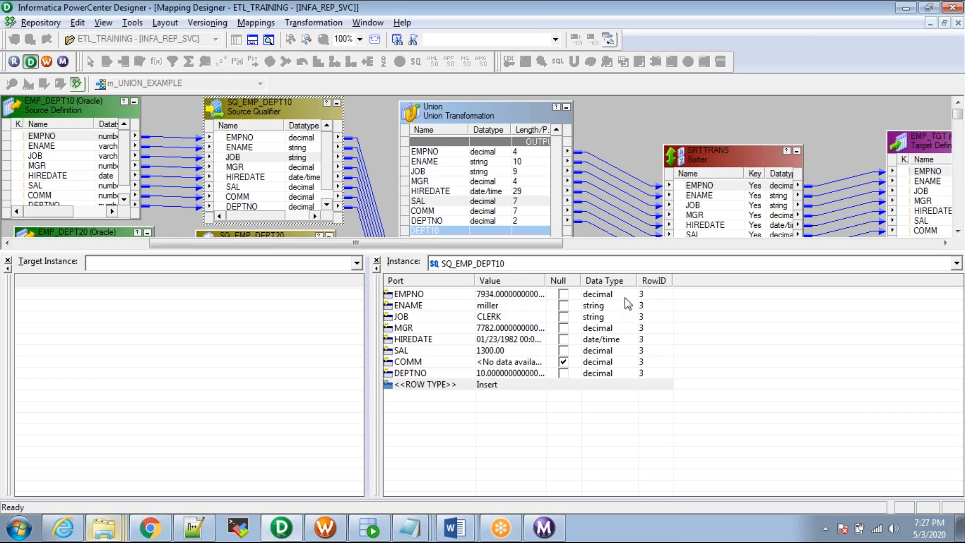
left_click(503, 374)
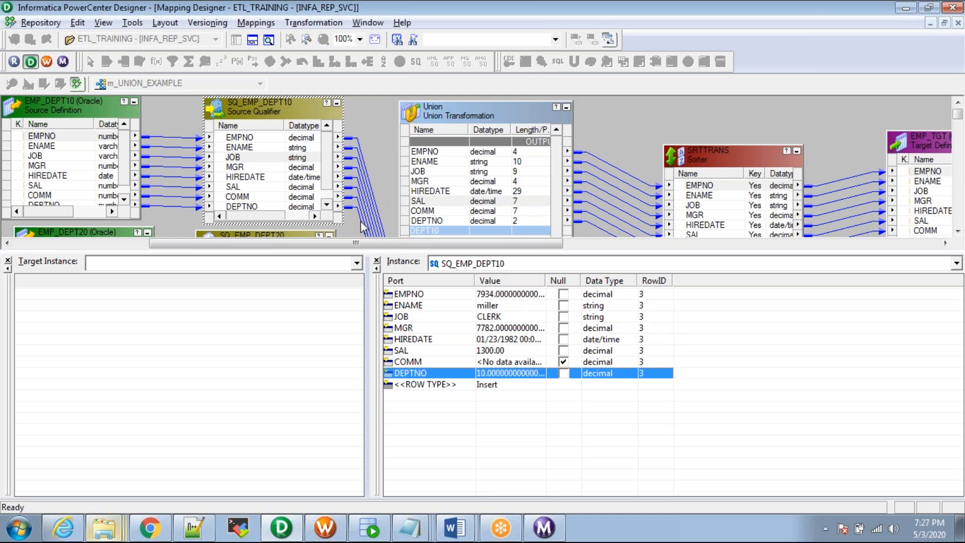
left_click(256, 22)
mouse_move(324, 322)
left_click(424, 354)
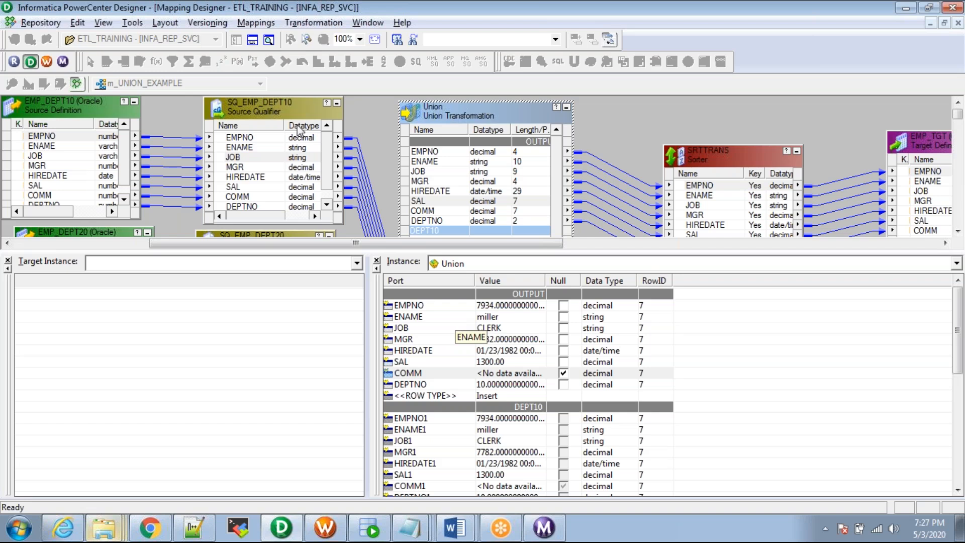
Step: Stop the debugger and hide the output window
left_click_drag(406, 250, 397, 395)
left_click(256, 23)
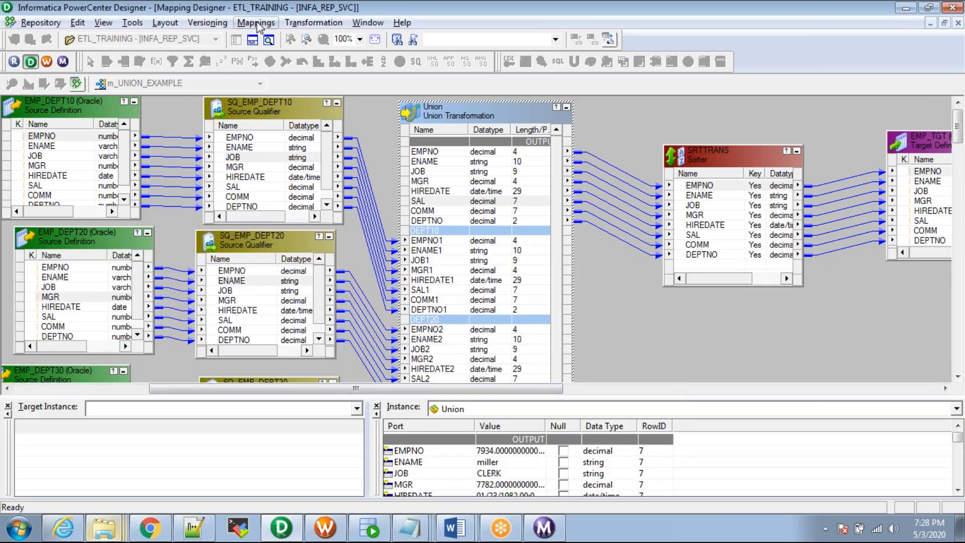
mouse_move(330, 326)
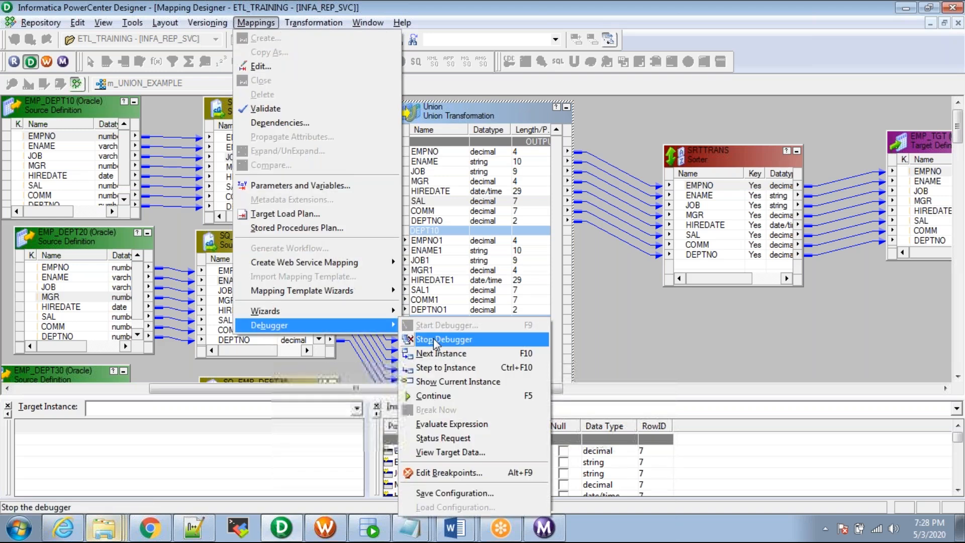
left_click(438, 340)
left_click(472, 300)
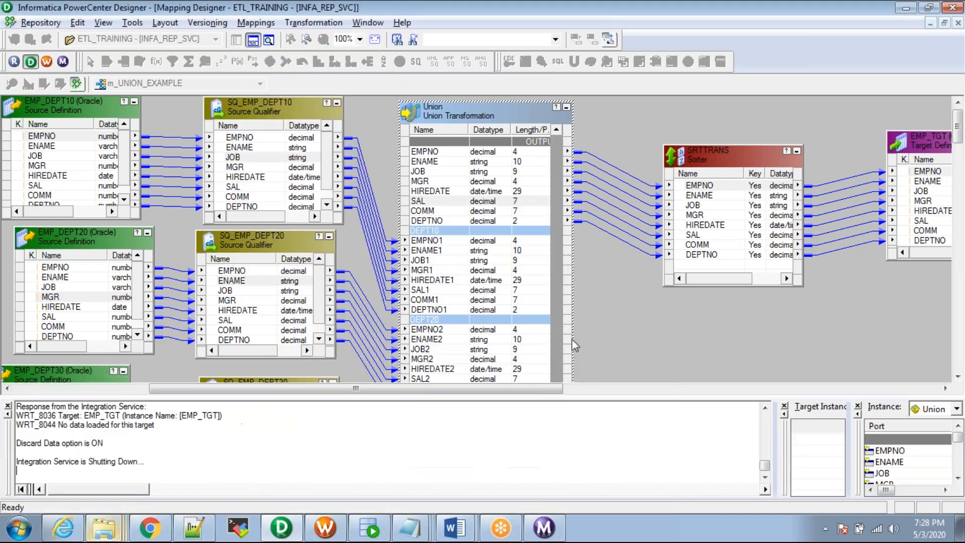
left_click(8, 405)
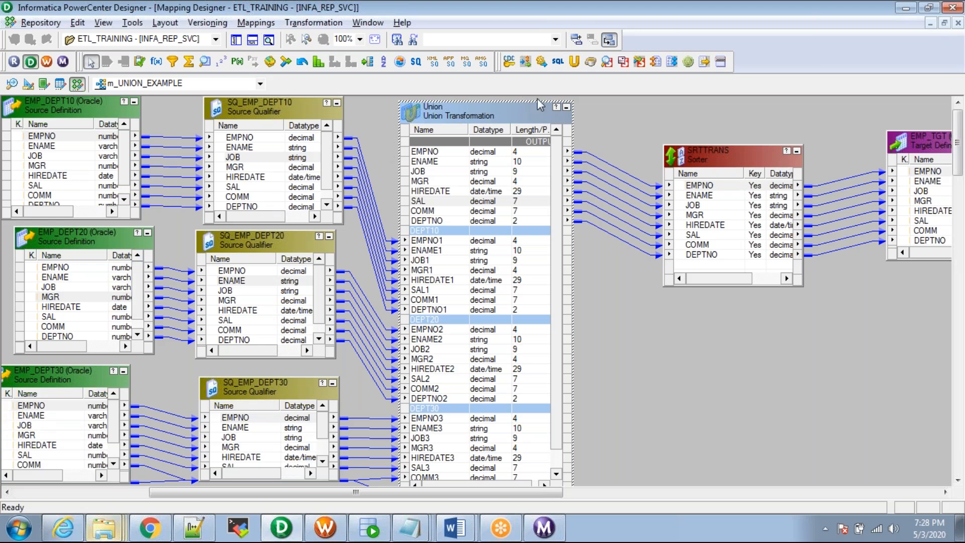
Step: Shift the Union transformation slightly and inspect the Is Active attribute in its properties, leaving the editor without changes
left_click_drag(487, 117, 517, 111)
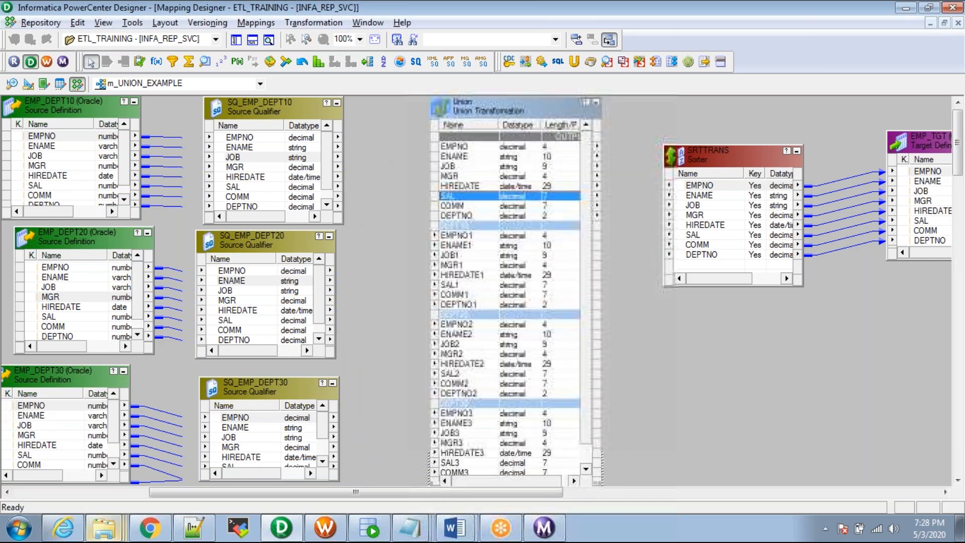
double_click(512, 115)
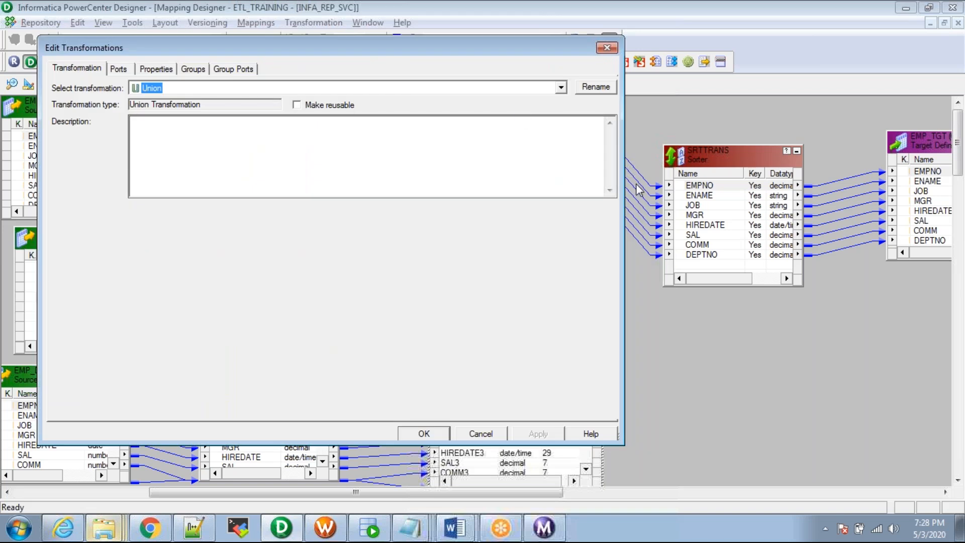
left_click(158, 68)
left_click(111, 219)
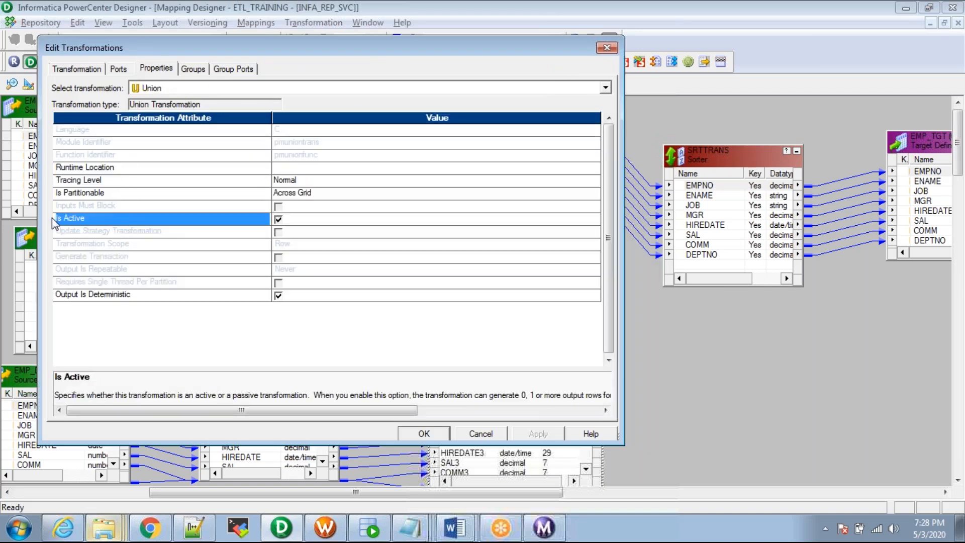
left_click(276, 220)
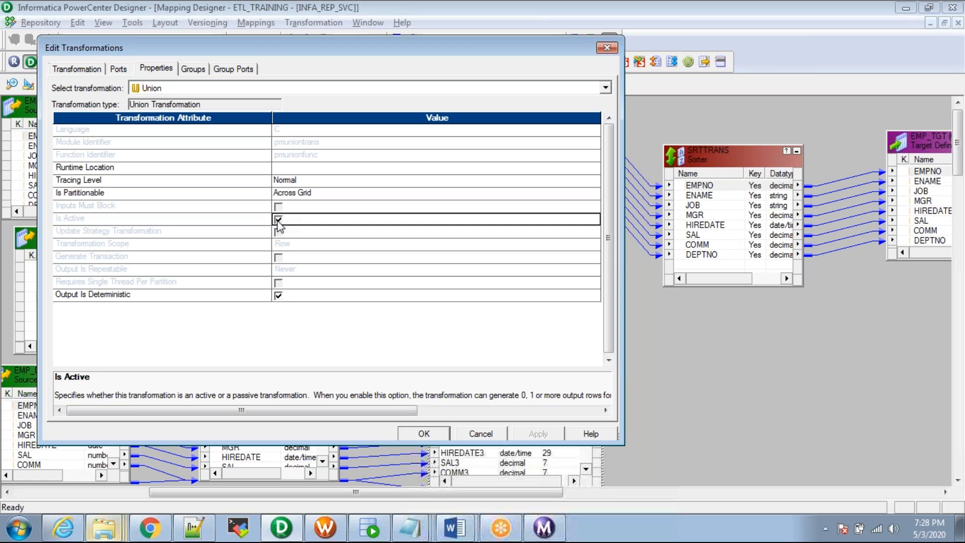
key("Escape")
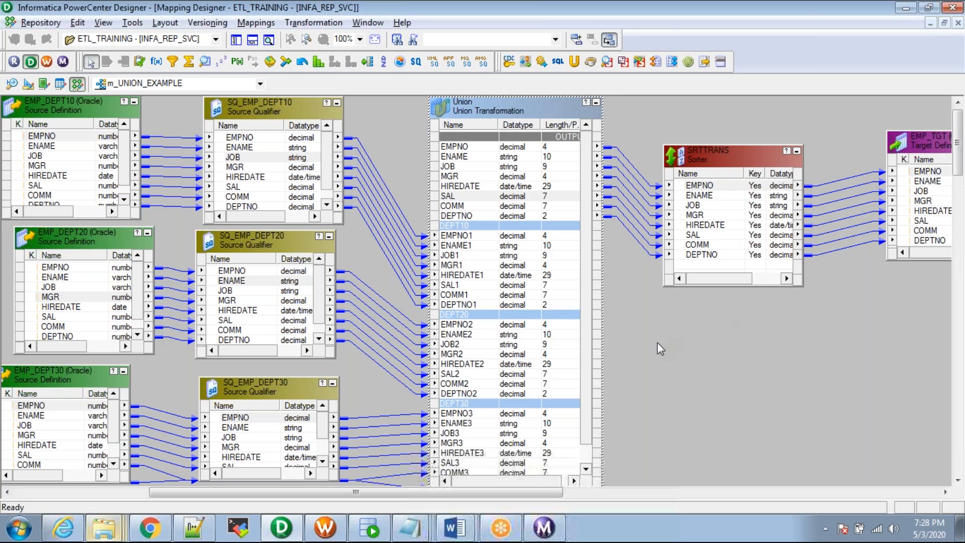
left_click(410, 527)
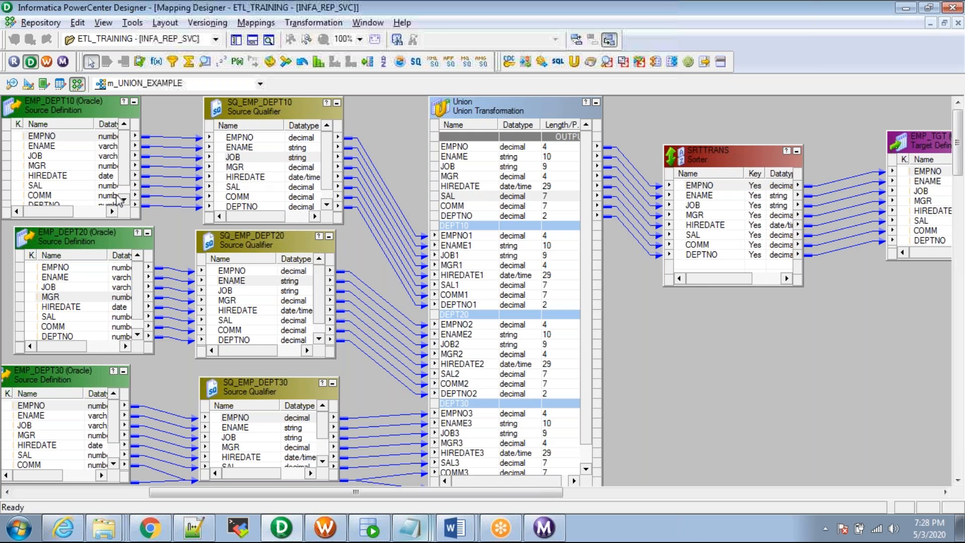
left_click(75, 109)
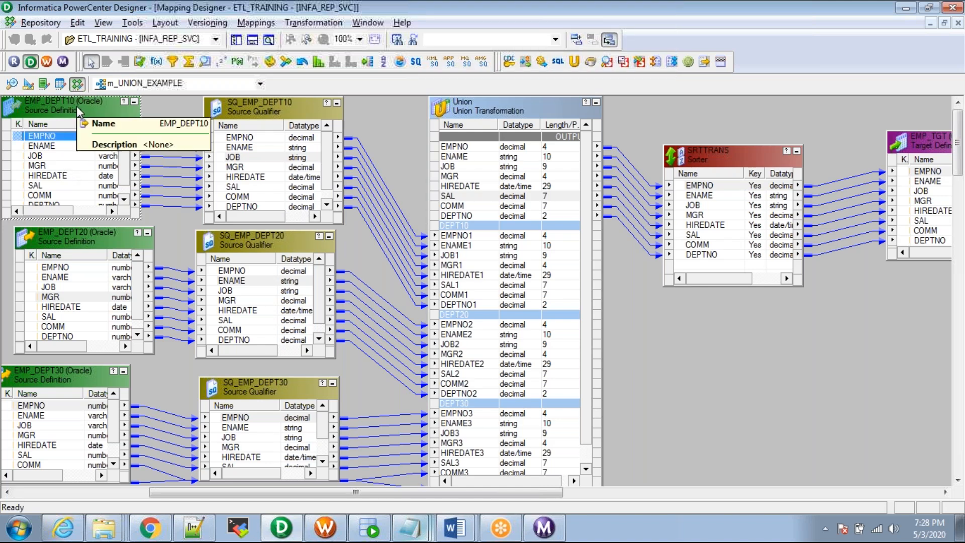
left_click(397, 126)
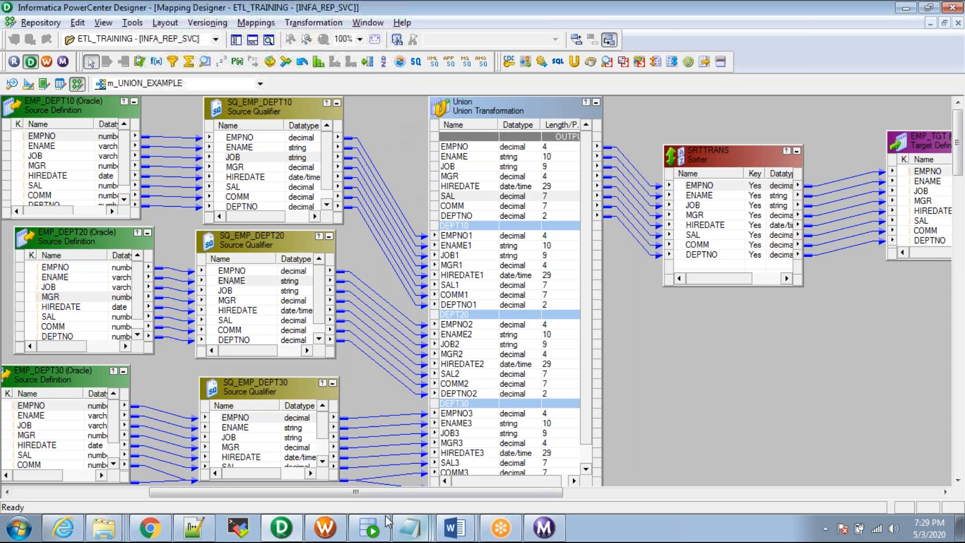
Step: Switch to UNION_NOTES.txt in Notepad and examine the UNION_SRC1 sample table with its ID and NAME columns
left_click(409, 527)
left_click(406, 497)
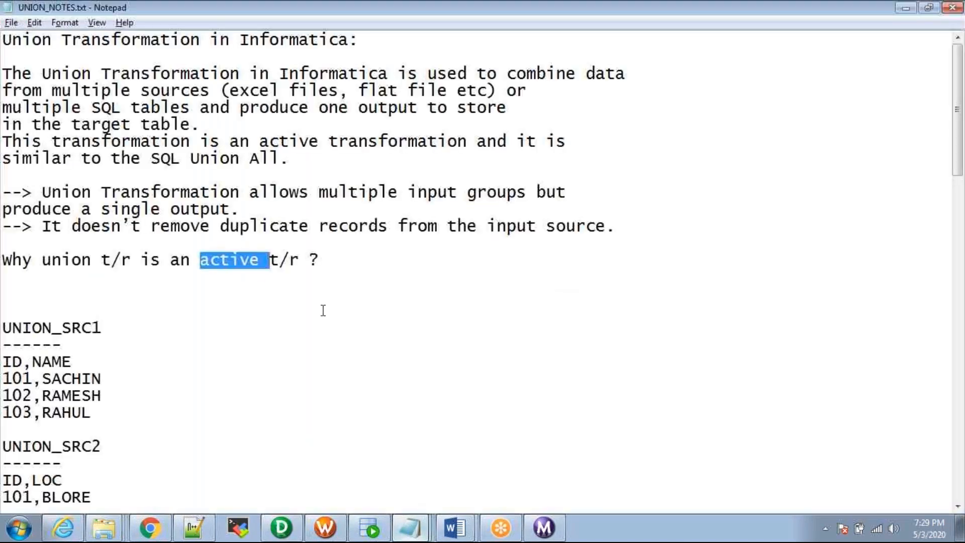
left_click(135, 345)
key("Down")
key("Down")
key("Down")
key("Down")
key("Down")
key("Down")
key("Down")
key("Down")
key("Down")
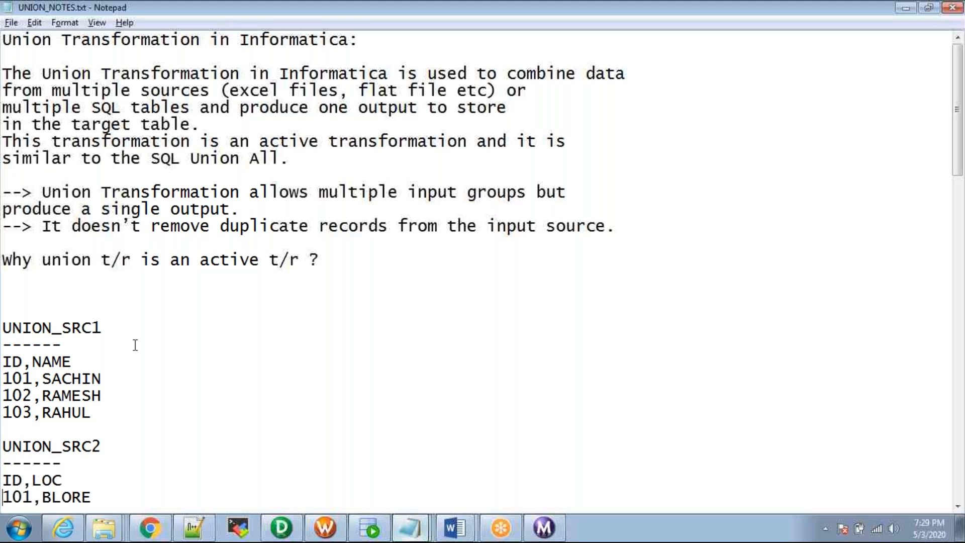
key("Down")
key("Down")
key("Down")
key("Down")
key("Down")
key("Down")
key("Down")
key("Down")
key("Down")
key("Down")
key("Down")
key("Down")
key("Down")
key("Down")
key("Down")
key("Down")
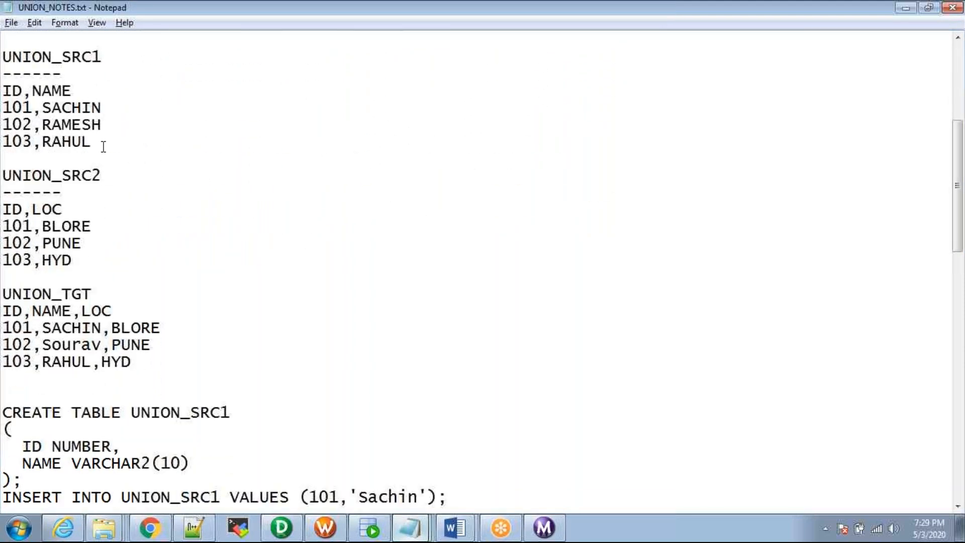
left_click_drag(103, 144, 2, 56)
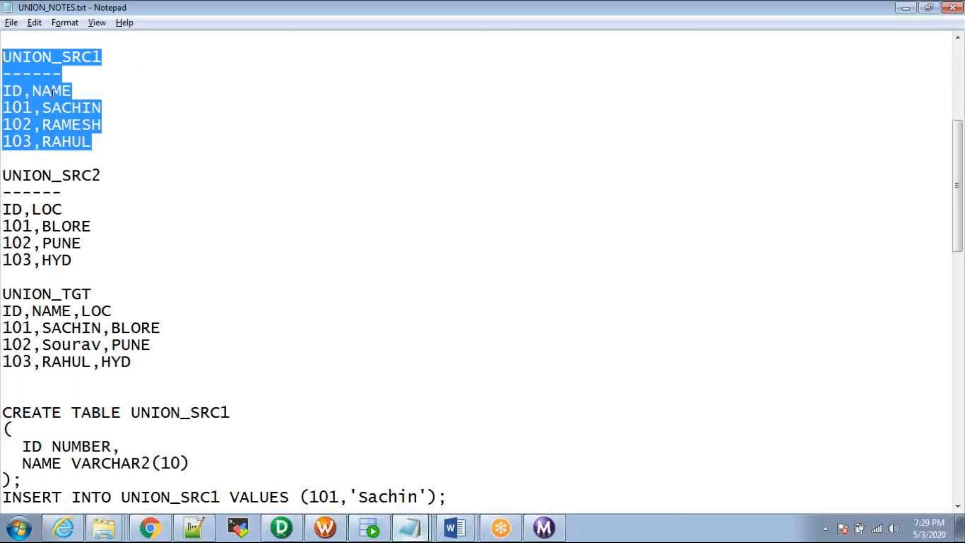
left_click(29, 95)
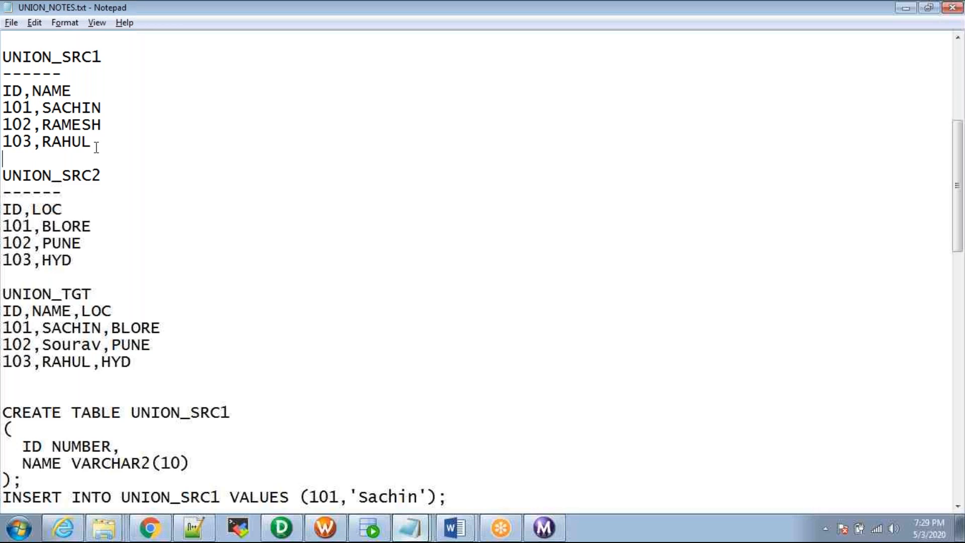
left_click_drag(97, 144, 7, 36)
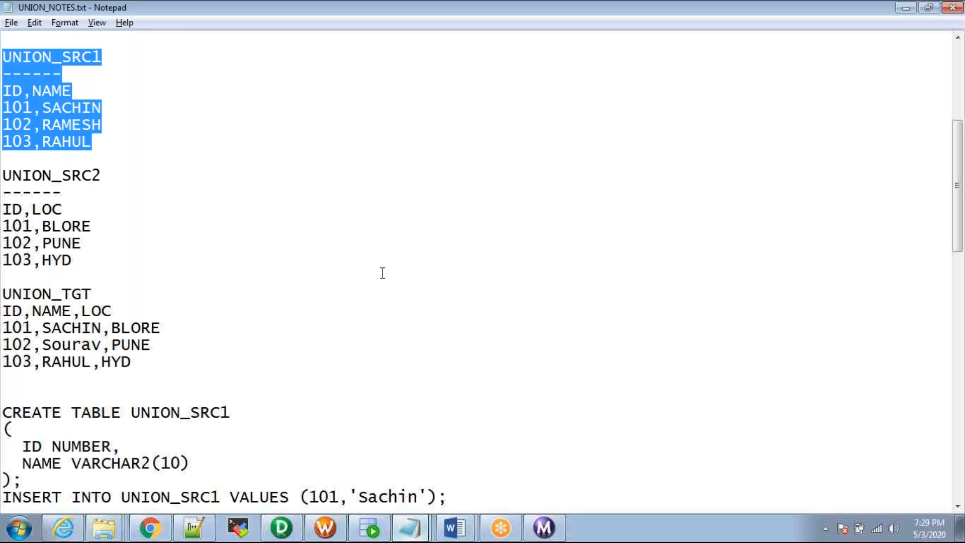
left_click(107, 153)
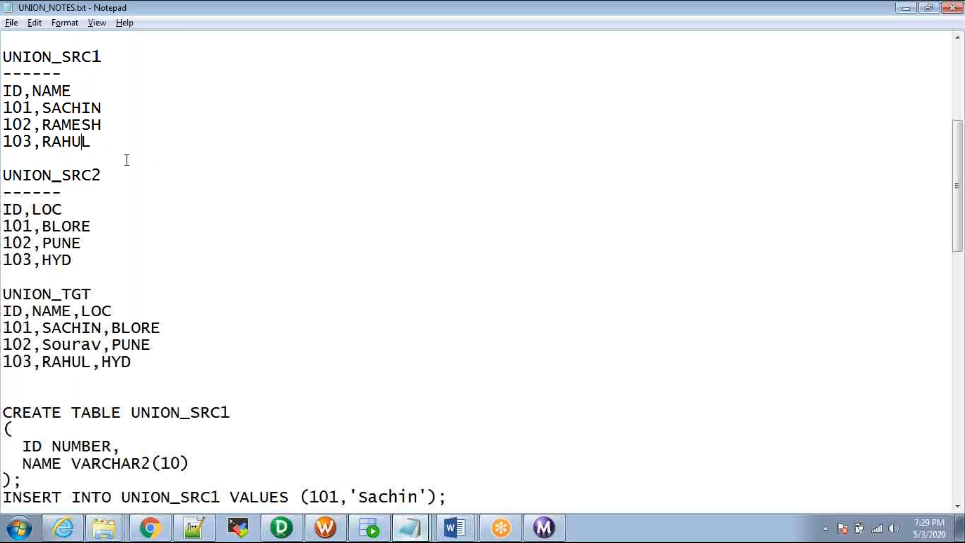
left_click_drag(110, 156, 6, 60)
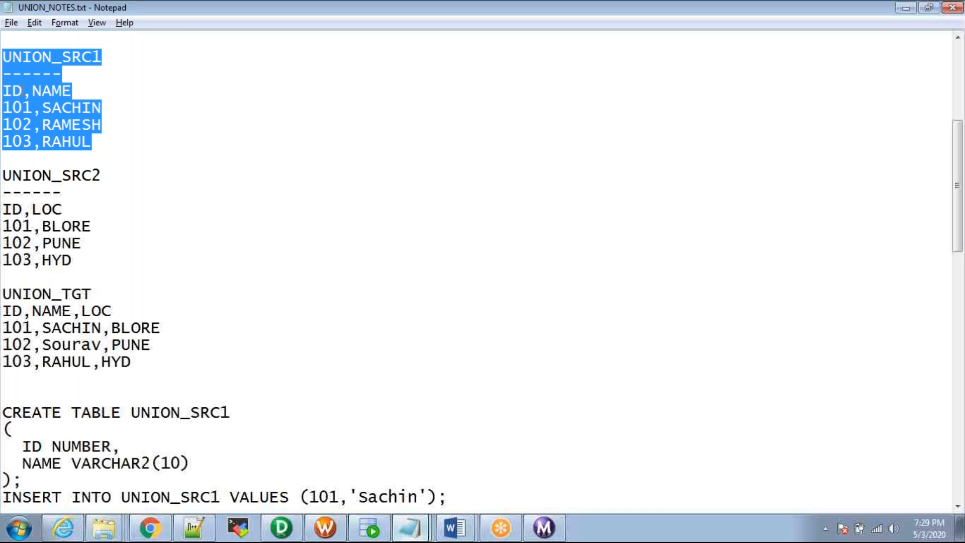
left_click(22, 91)
Step: Examine the UNION_SRC2 sample table and the expected UNION_TGT layout in the notes
left_click_drag(85, 262, 6, 177)
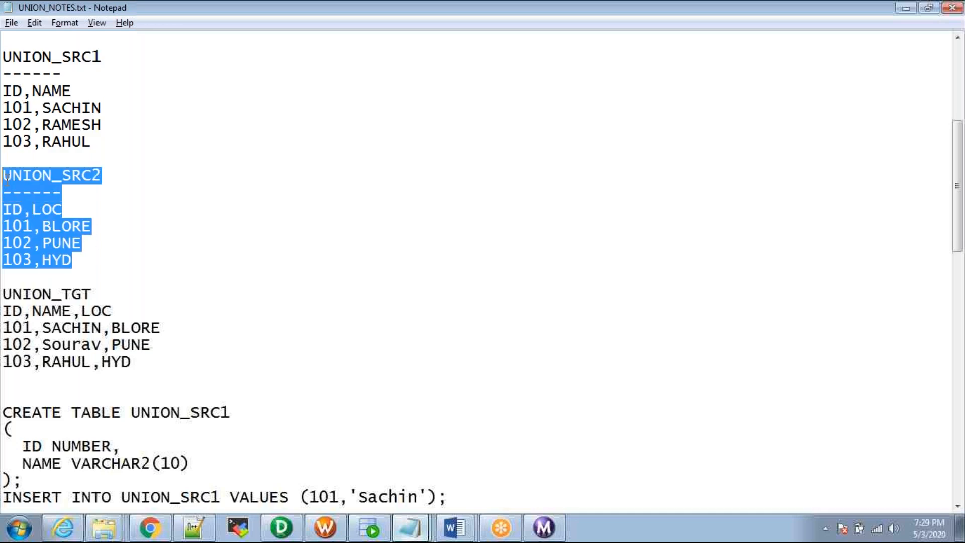
left_click(18, 209)
left_click(54, 209)
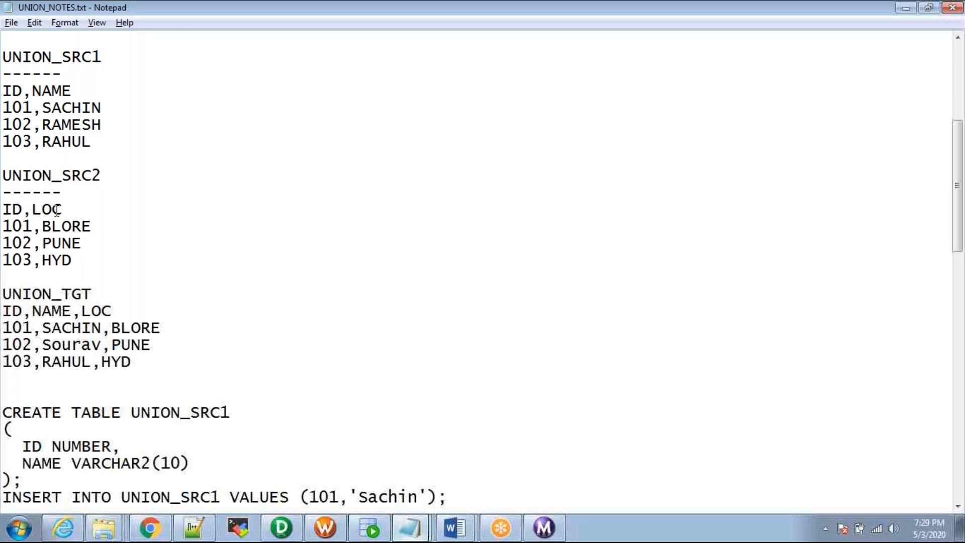
left_click_drag(160, 363, 4, 292)
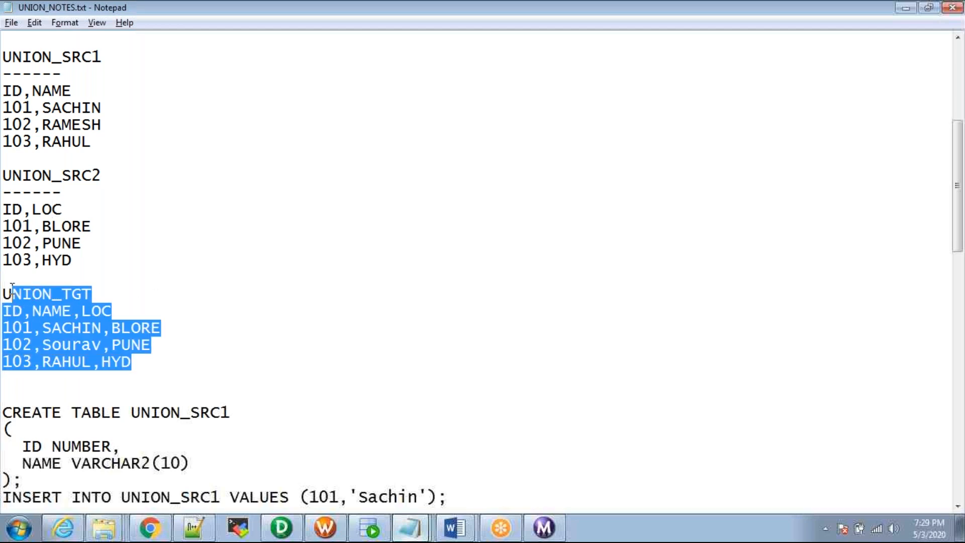
left_click(259, 311)
Step: Compare the UNION_SRC1 and UNION_SRC2 columns with the ID, NAME and LOC rows expected in UNION_TGT
left_click_drag(149, 359, 6, 59)
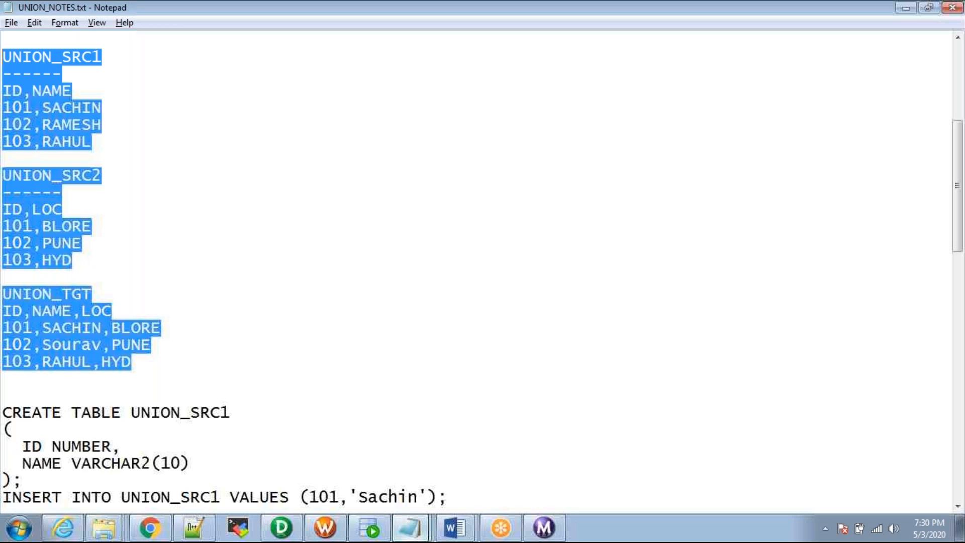
left_click(52, 90)
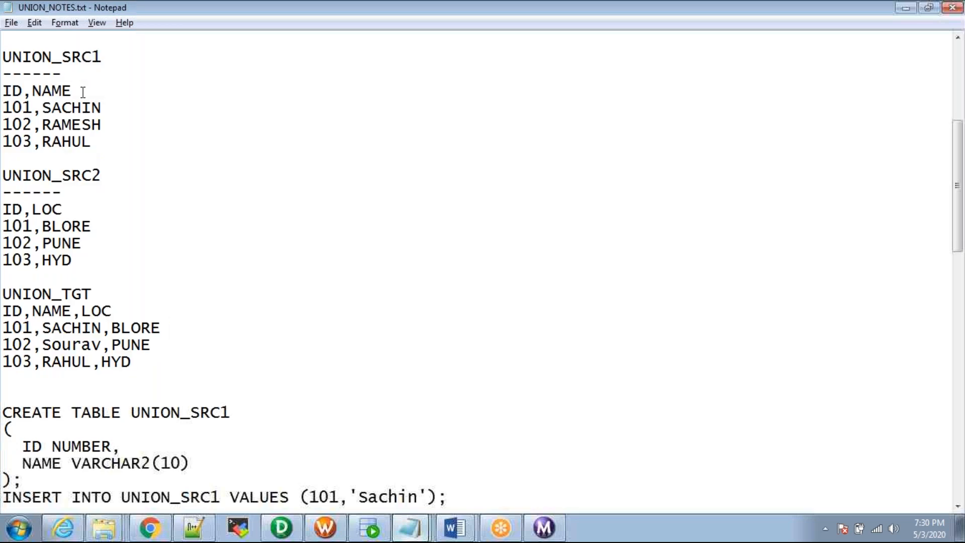
left_click(52, 210)
left_click_drag(111, 310, 4, 310)
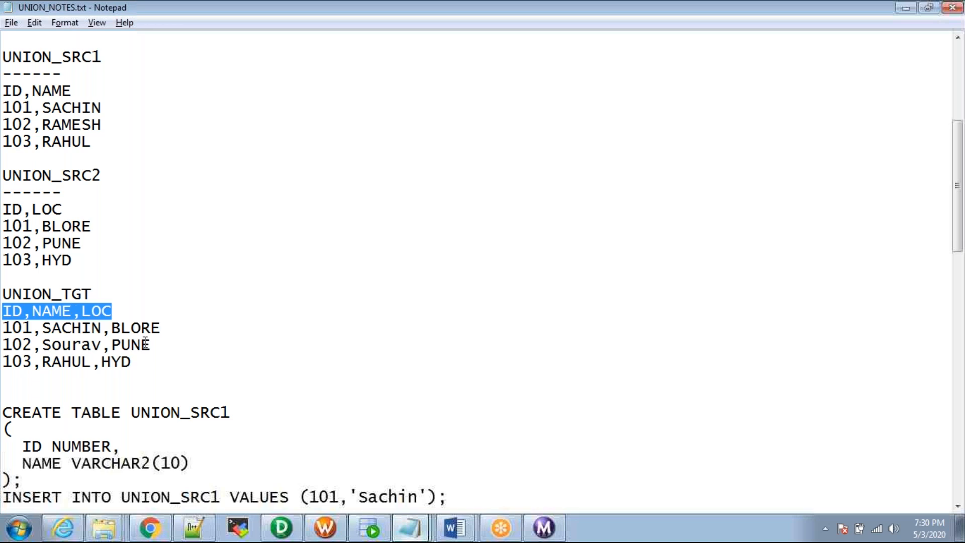
left_click_drag(153, 364, 2, 310)
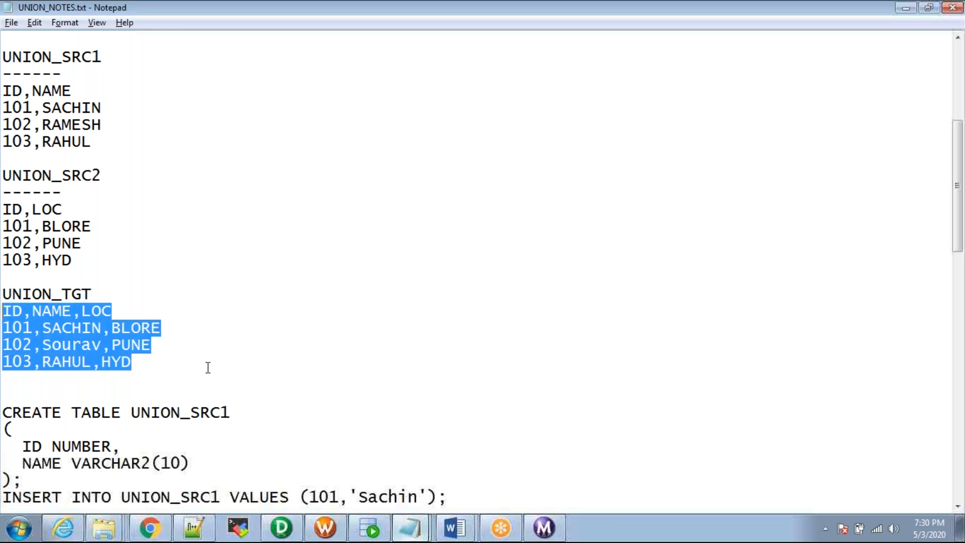
left_click(191, 380)
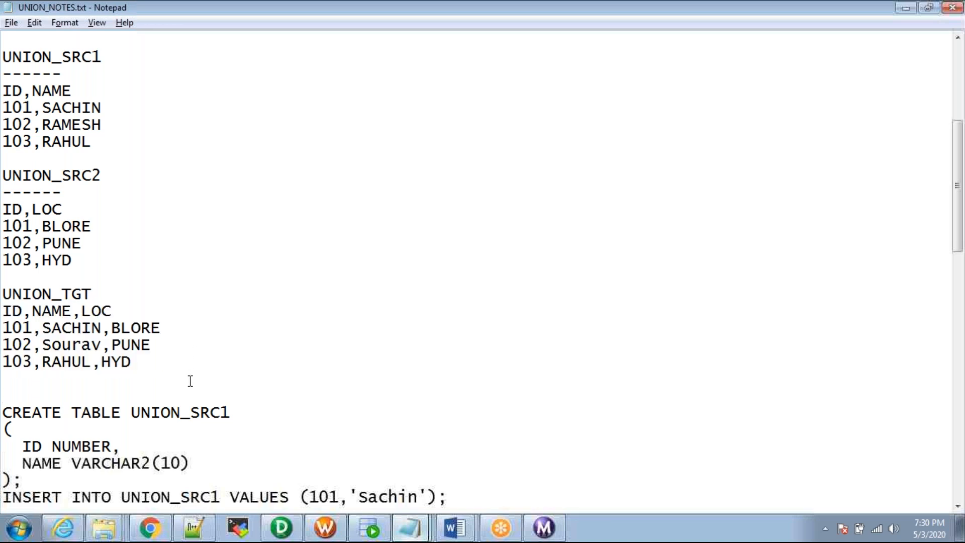
Step: Review the CREATE TABLE and INSERT scripts for UNION_SRC1 and UNION_SRC2 in the notes
key("Down")
key("Down")
key("Down")
key("Down")
key("Down")
key("Down")
key("Down")
key("Down")
key("Down")
key("Down")
key("Down")
key("Down")
key("Down")
key("Down")
key("Down")
key("Down")
key("Down")
key("Down")
key("Down")
key("Down")
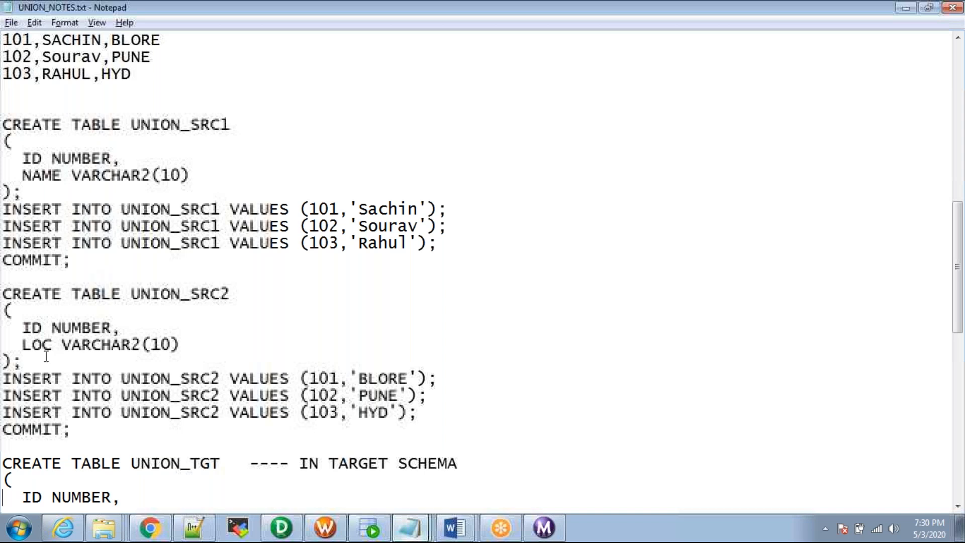
left_click_drag(95, 436, 6, 125)
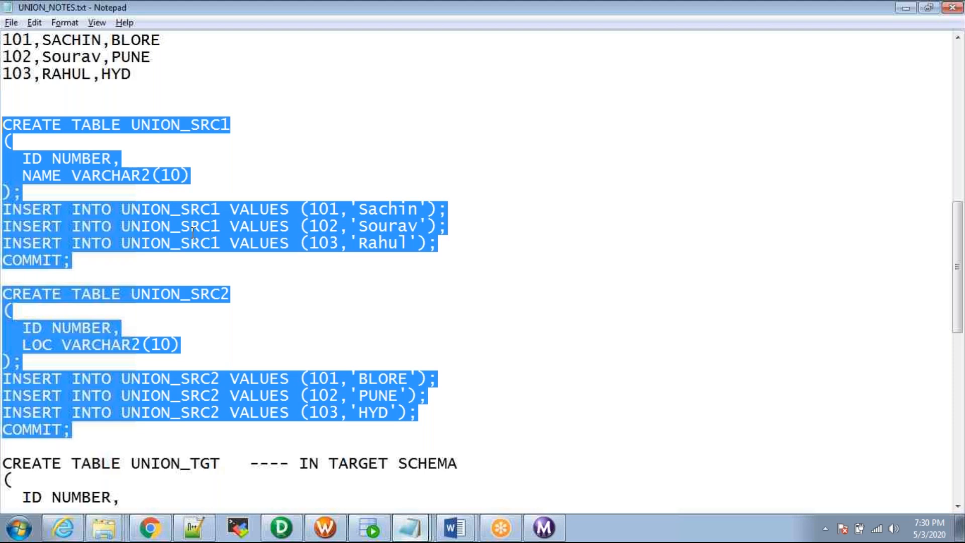
double_click(172, 124)
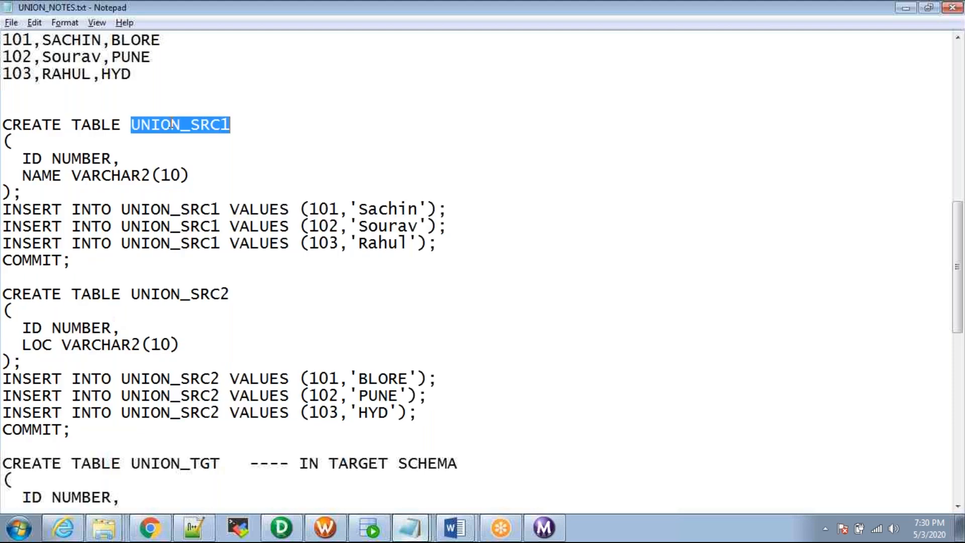
left_click(174, 293)
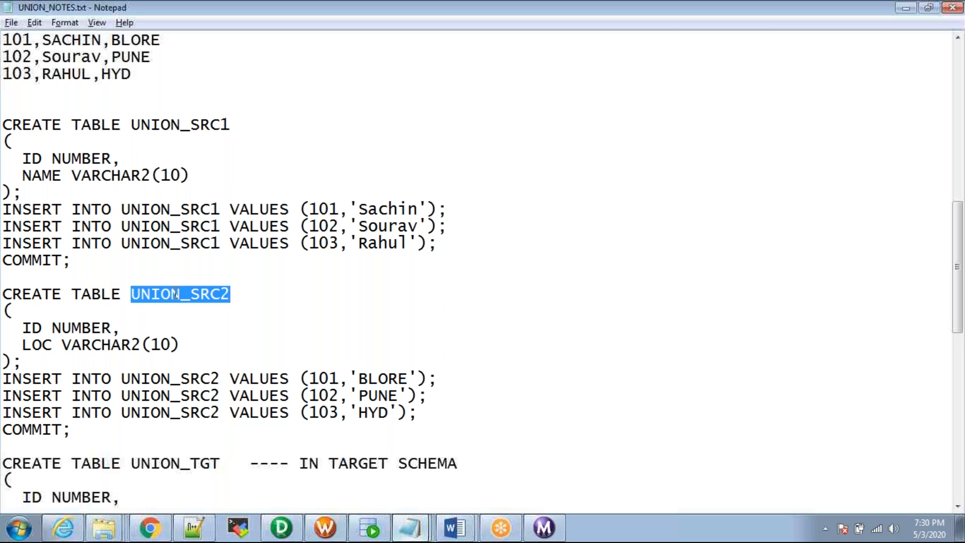
left_click_drag(88, 426, 7, 132)
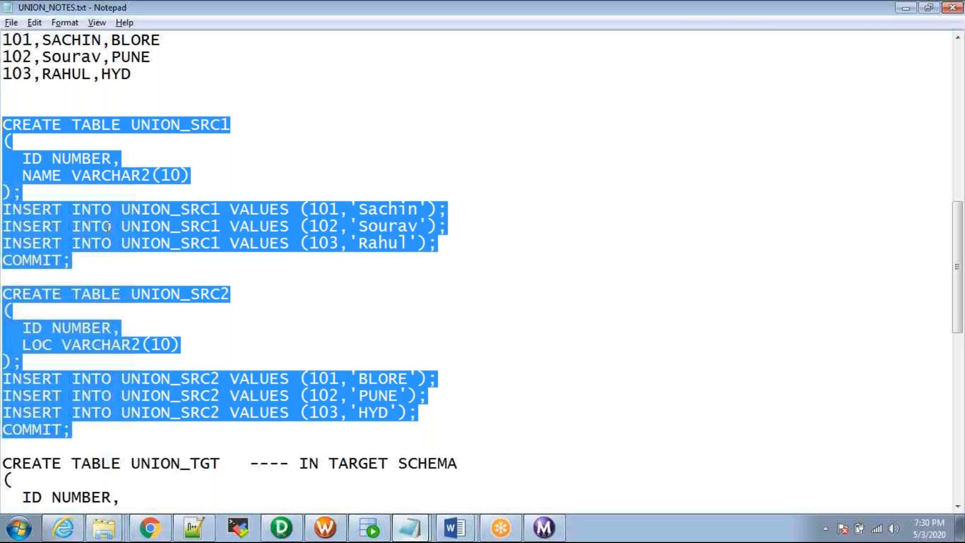
Step: Review the UNION_TGT creation script for the target schema and the rows containing null values listed below it
left_click(150, 405)
key("Down")
key("Down")
key("Down")
key("Down")
key("Down")
key("Down")
key("Down")
key("Down")
key("Down")
key("Down")
key("Down")
key("Down")
key("Down")
key("Down")
key("Down")
key("Down")
key("Down")
key("Down")
key("Down")
key("Down")
key("Down")
key("Down")
key("Down")
key("Down")
key("Down")
key("Down")
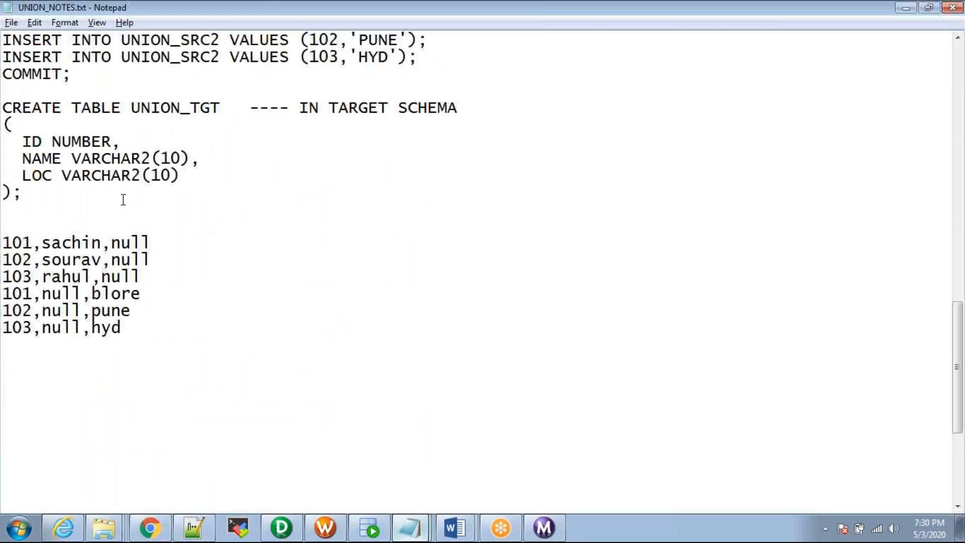
left_click_drag(30, 192, 7, 109)
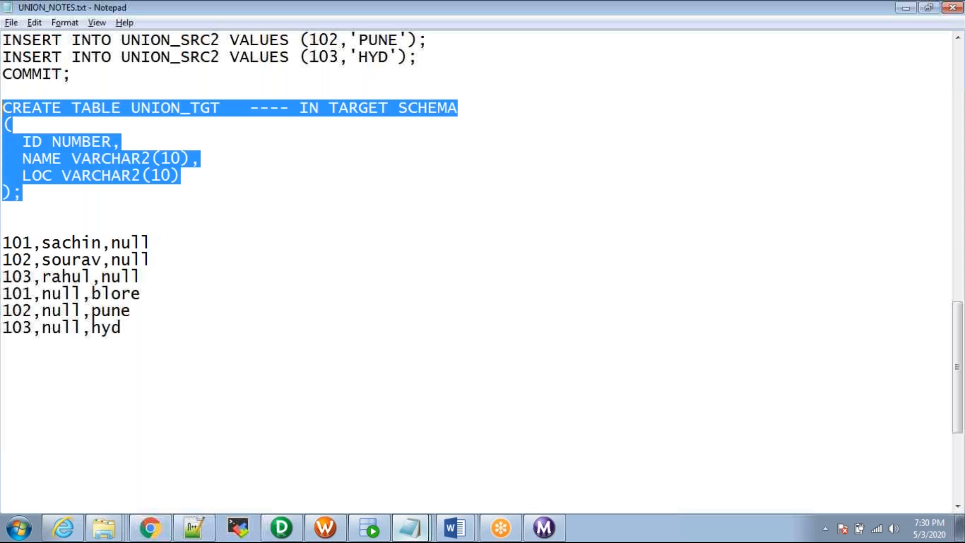
left_click_drag(123, 329, 3, 241)
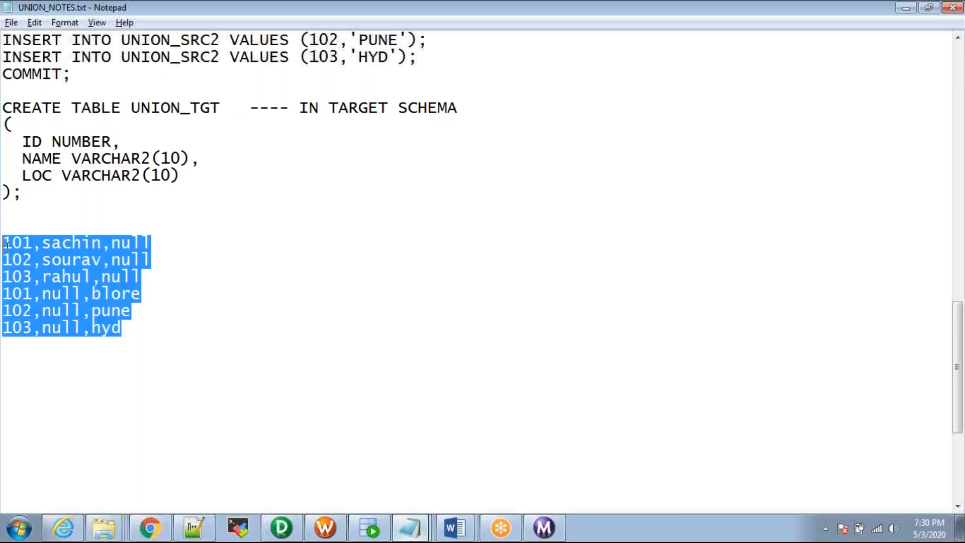
left_click_drag(25, 194, 7, 108)
left_click(161, 335)
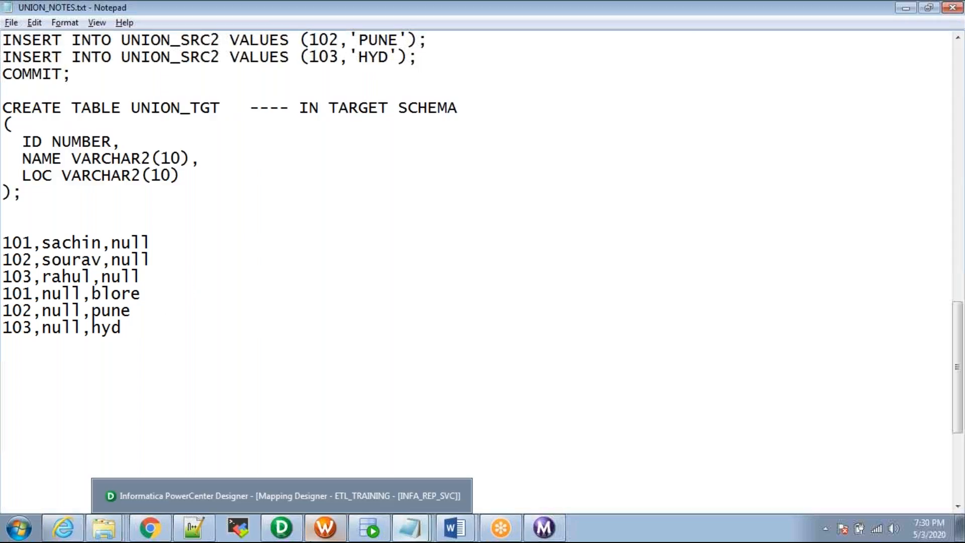
Step: Switch to Informatica PowerCenter Designer, show the repository navigator, and check the source and target workspaces before returning to the m_UNION_EXAMPLE mapping
left_click(281, 528)
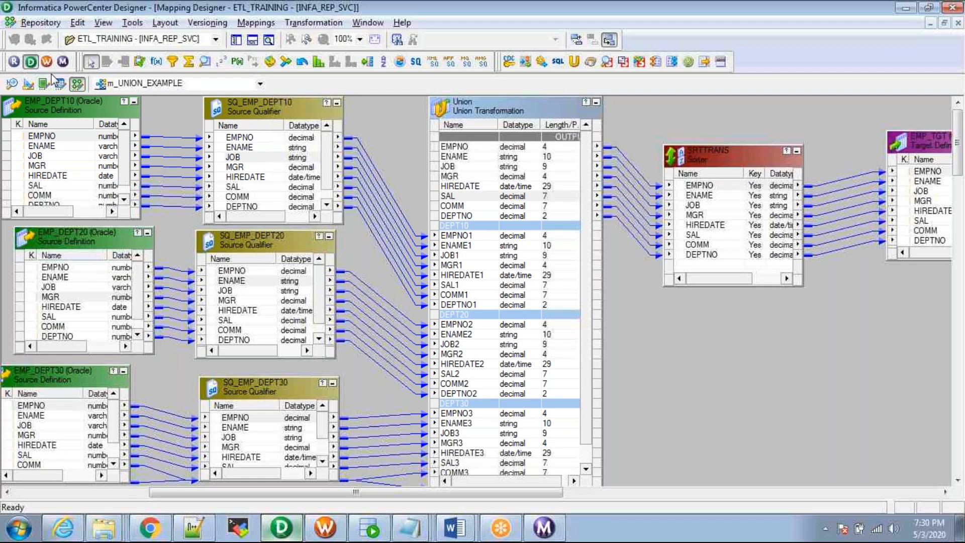
left_click(238, 40)
left_click(208, 85)
left_click(221, 85)
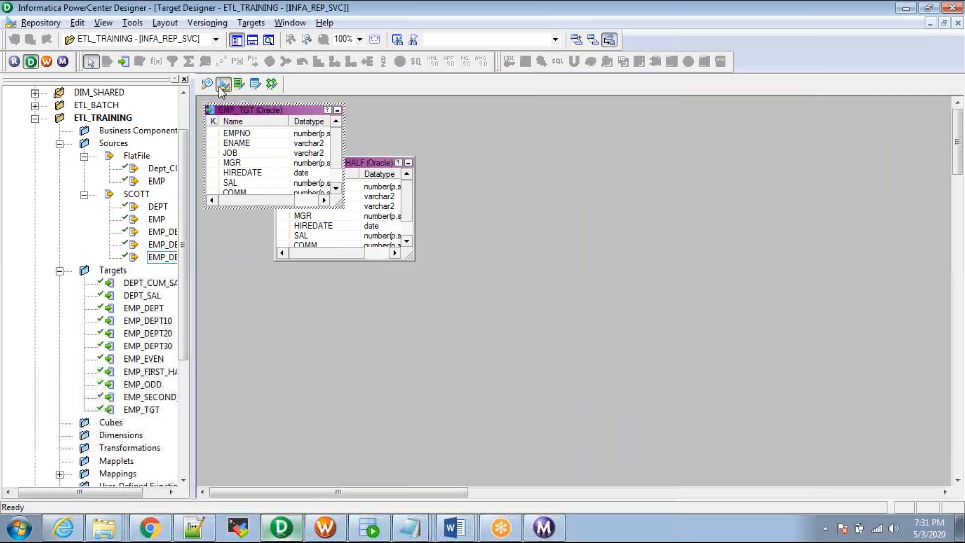
left_click(272, 87)
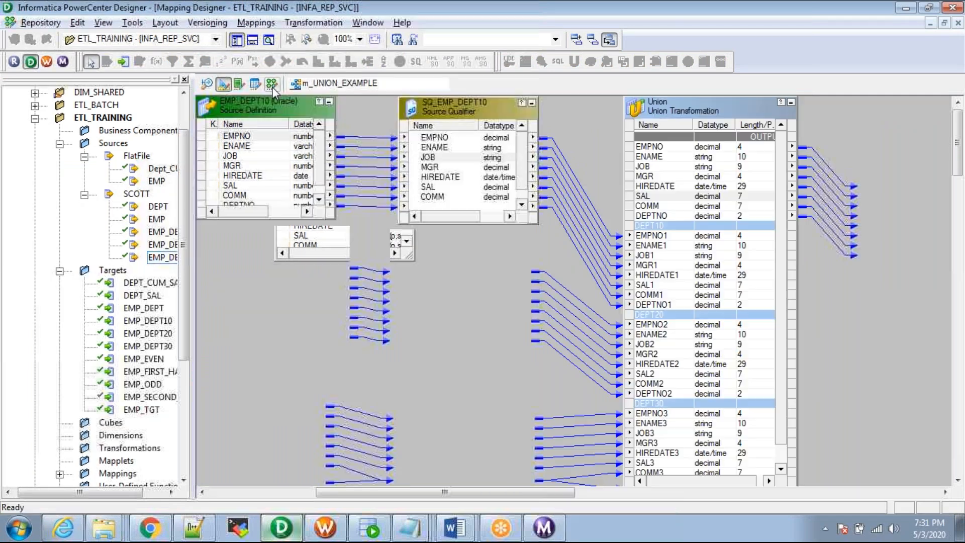
Step: Switch back to the Notepad notes and review the three combined rows expected in UNION_TGT
key("alt+Tab")
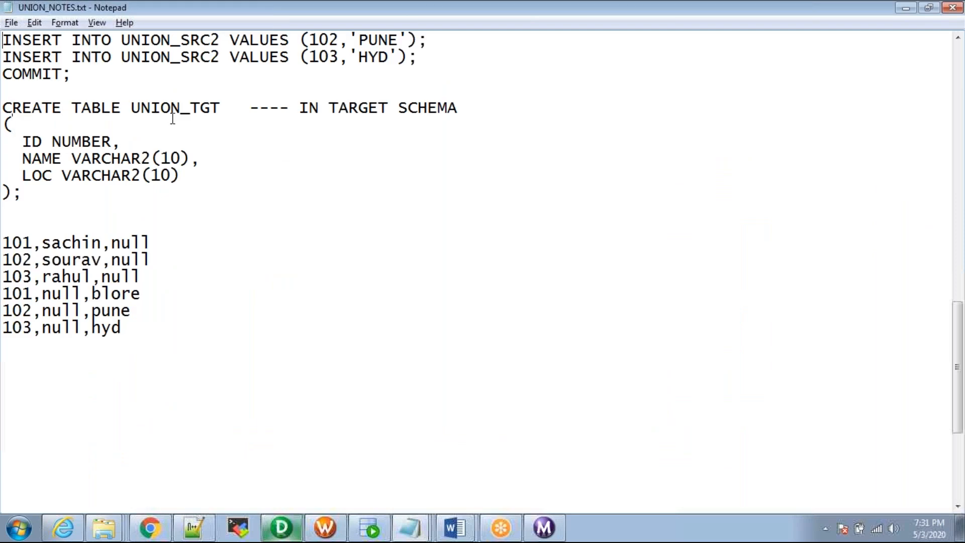
scroll(172, 118, "up", 9)
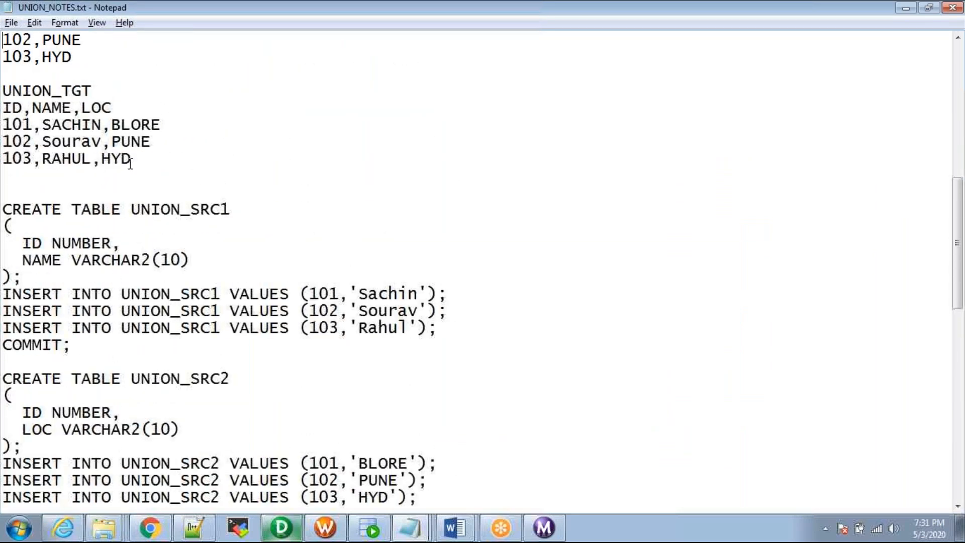
left_click_drag(139, 160, 6, 123)
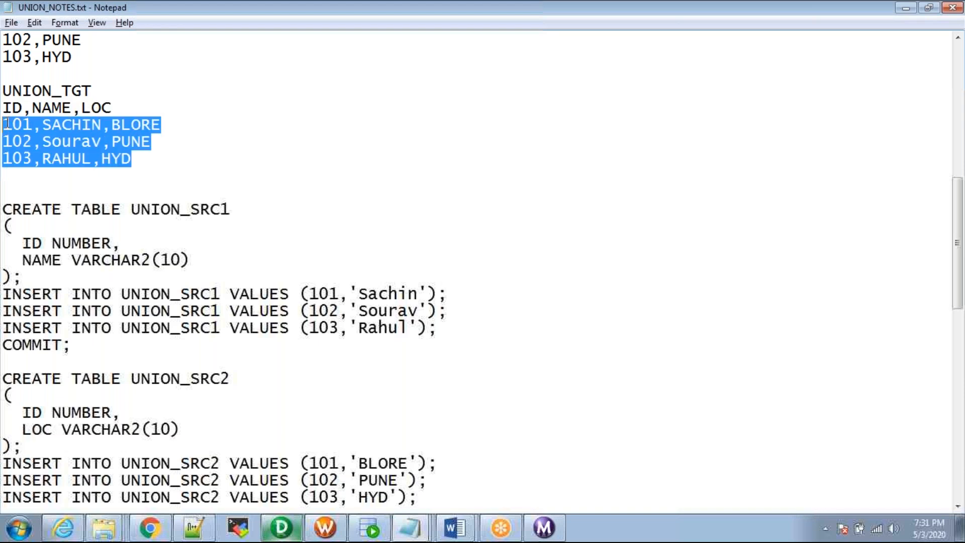
left_click(190, 143)
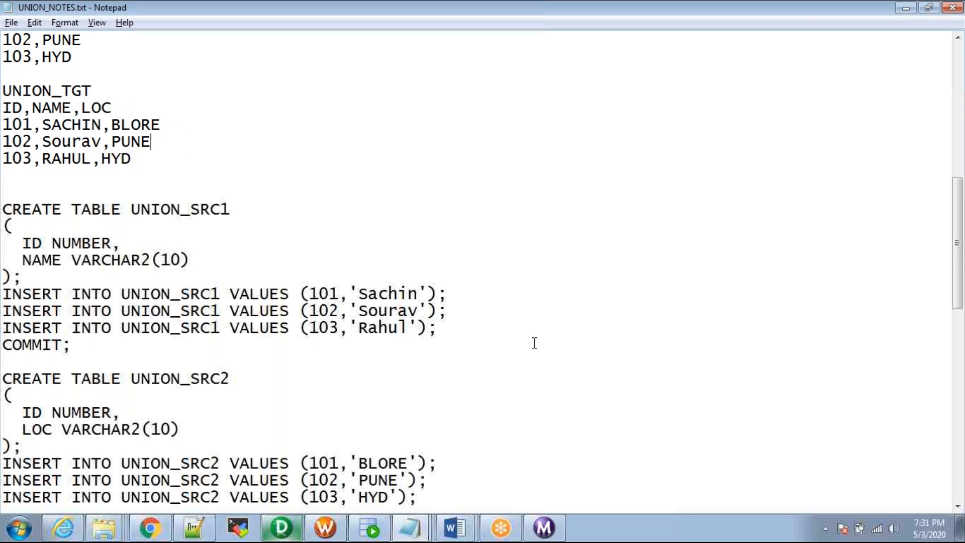
Step: Leave the notes and return to the m_UNION_EXAMPLE mapping in Informatica PowerCenter Designer
left_click(764, 508)
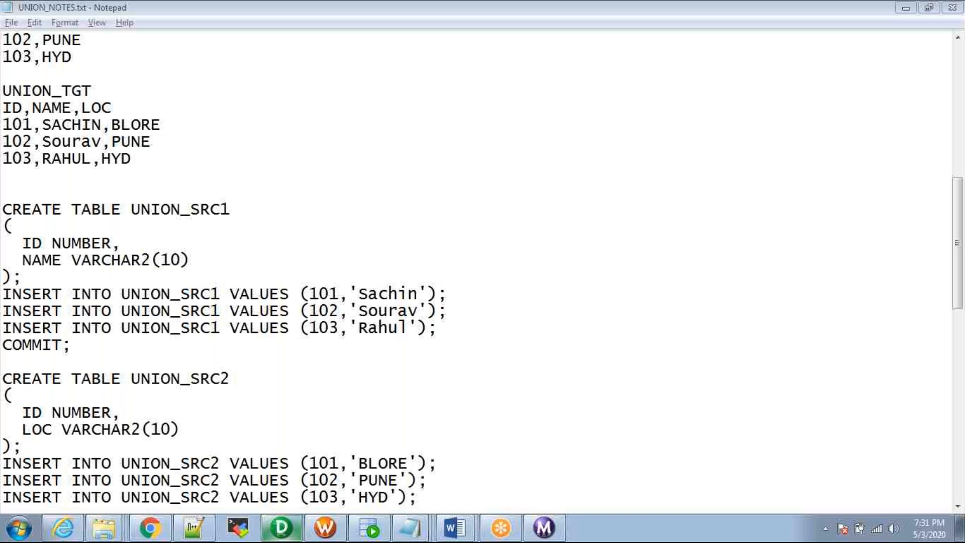
left_click(250, 385)
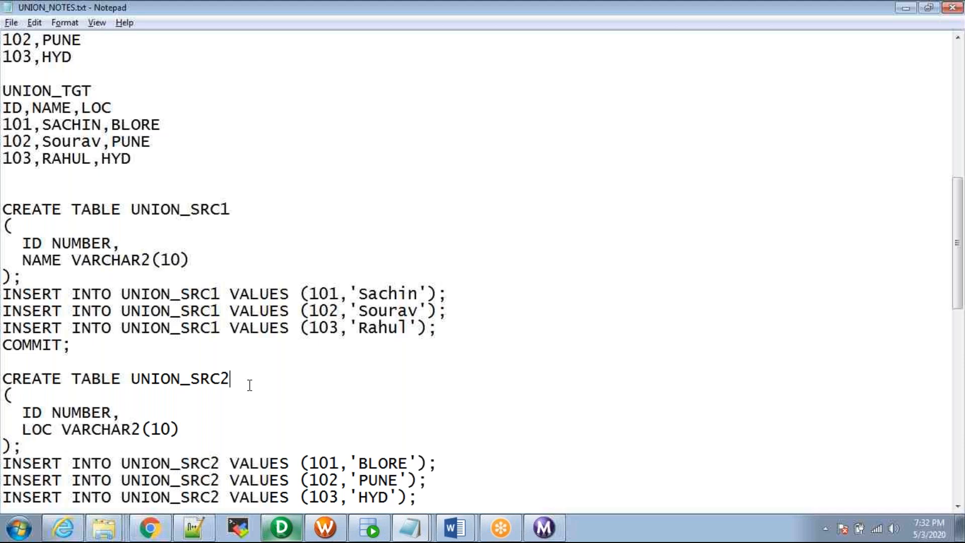
left_click(294, 527)
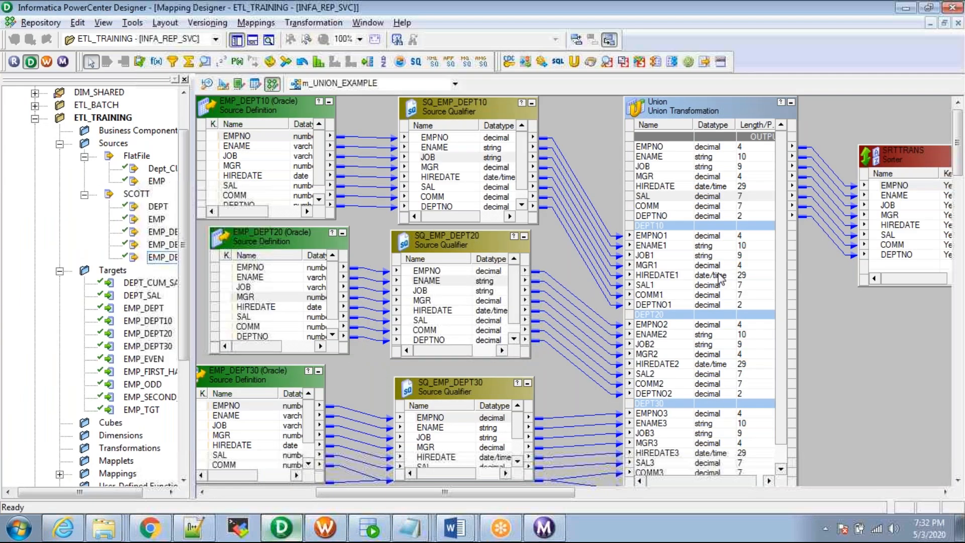